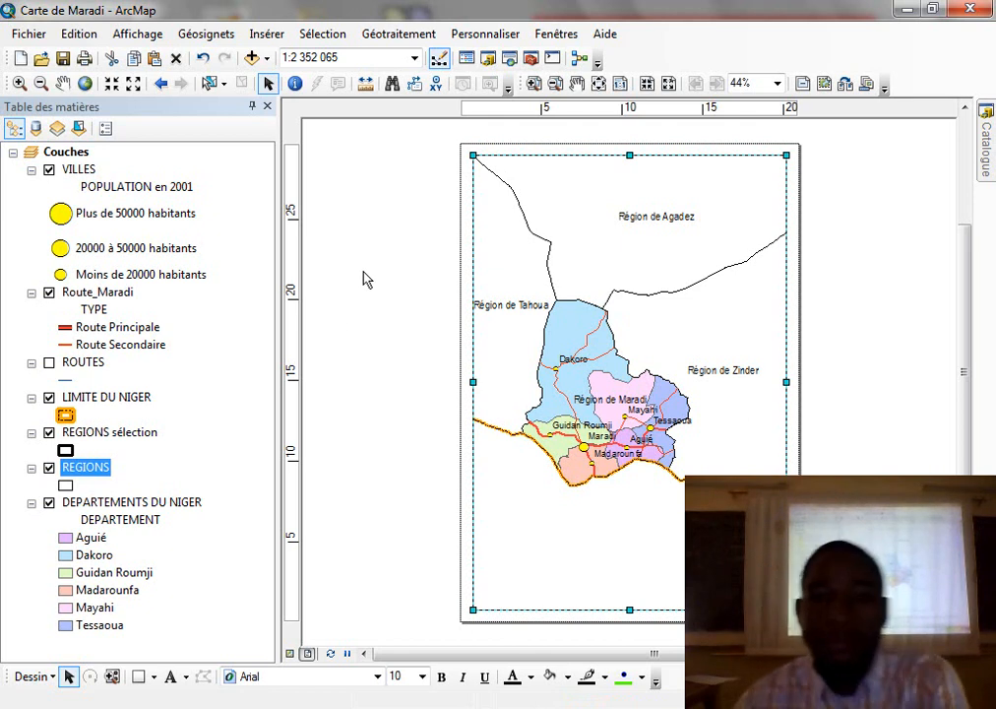
Set the page to A3 landscape (Paysage), with map elements scaled to the new page size.
right_click(347, 234)
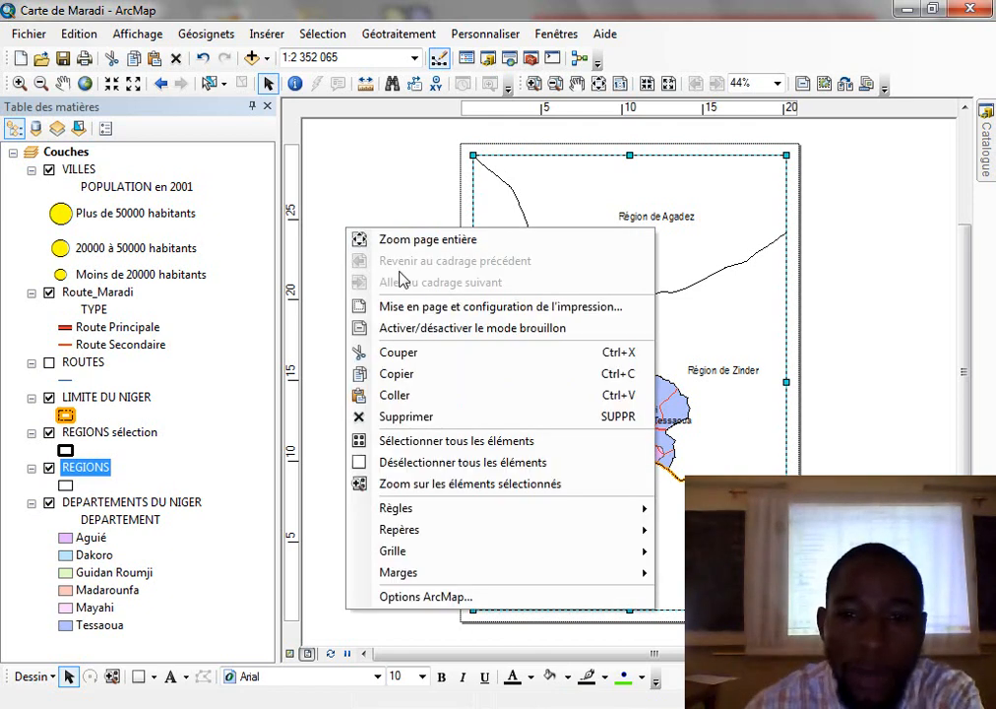
click(451, 326)
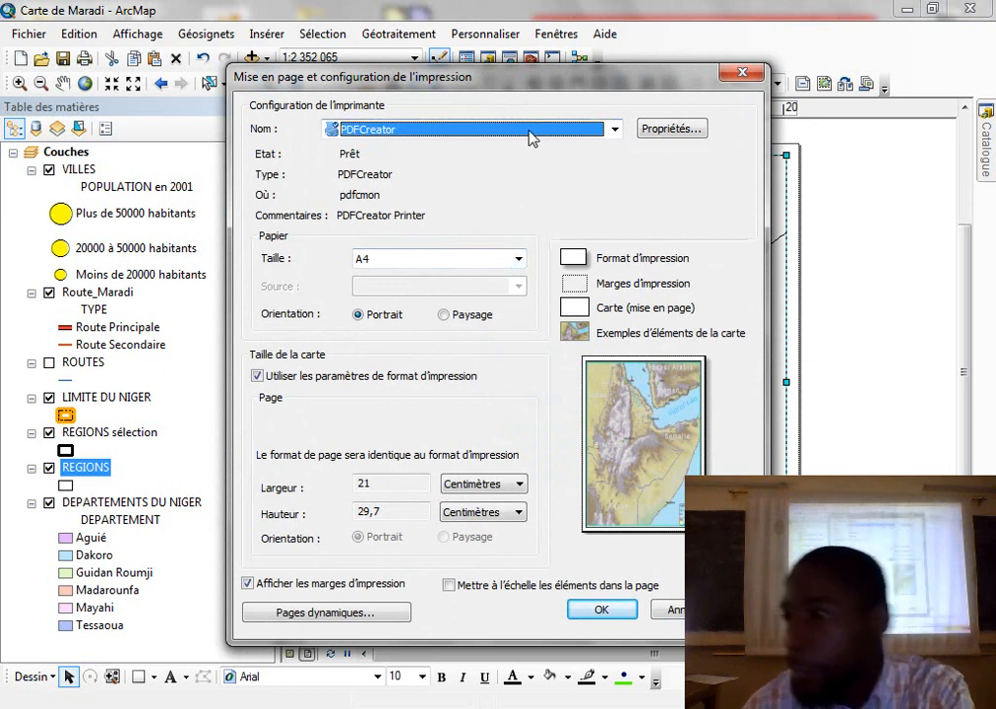
click(518, 257)
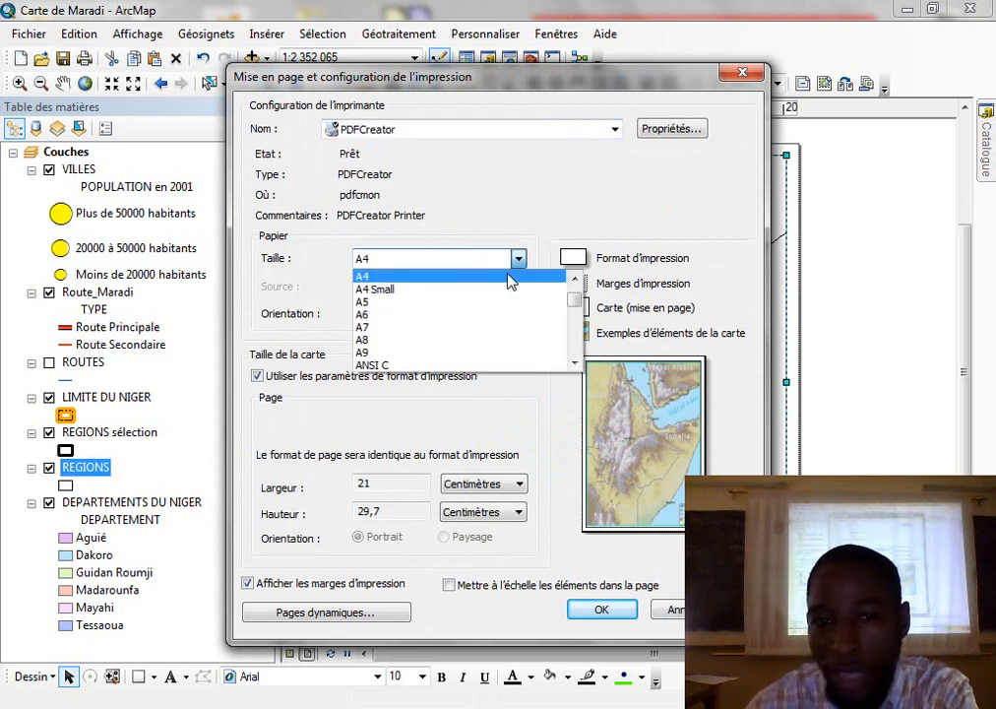
scroll(512, 315, up, 2)
click(465, 289)
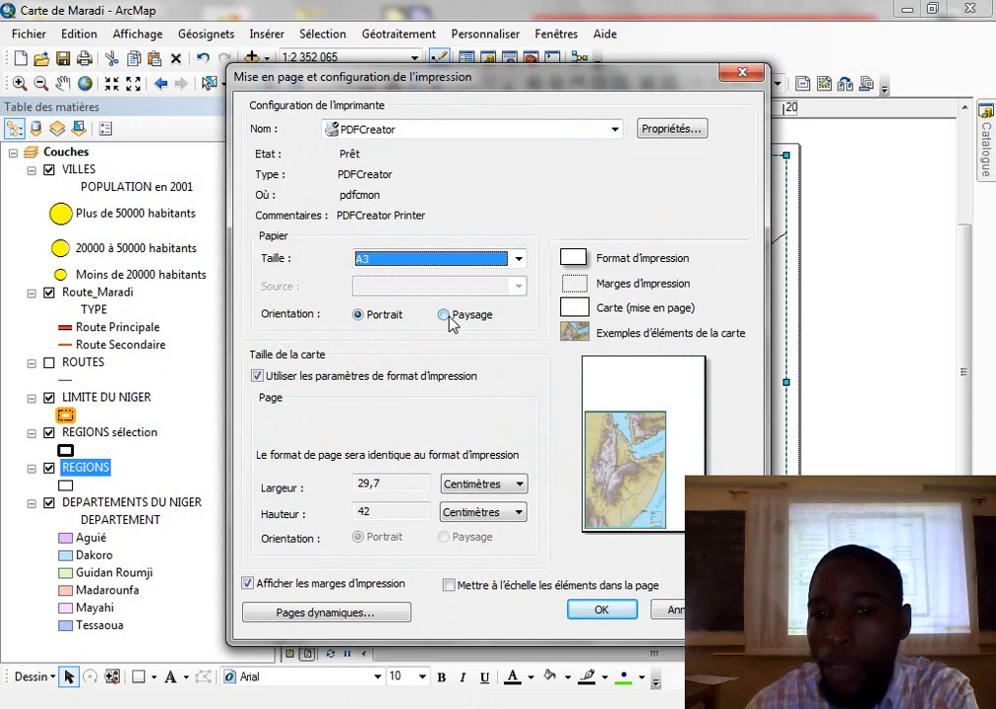
click(444, 315)
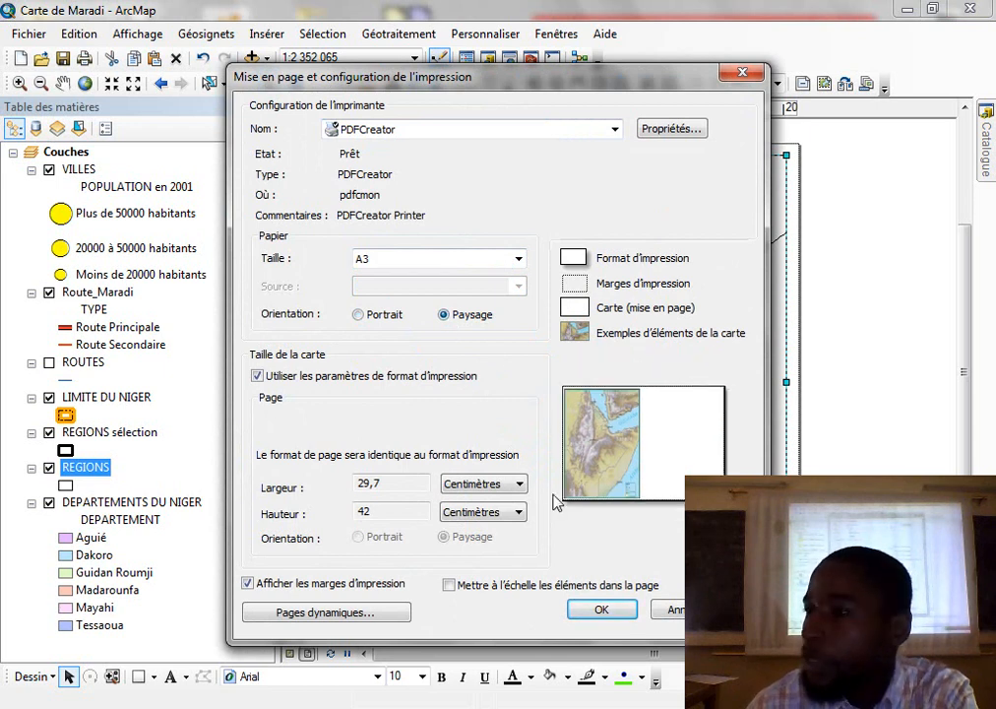
click(448, 586)
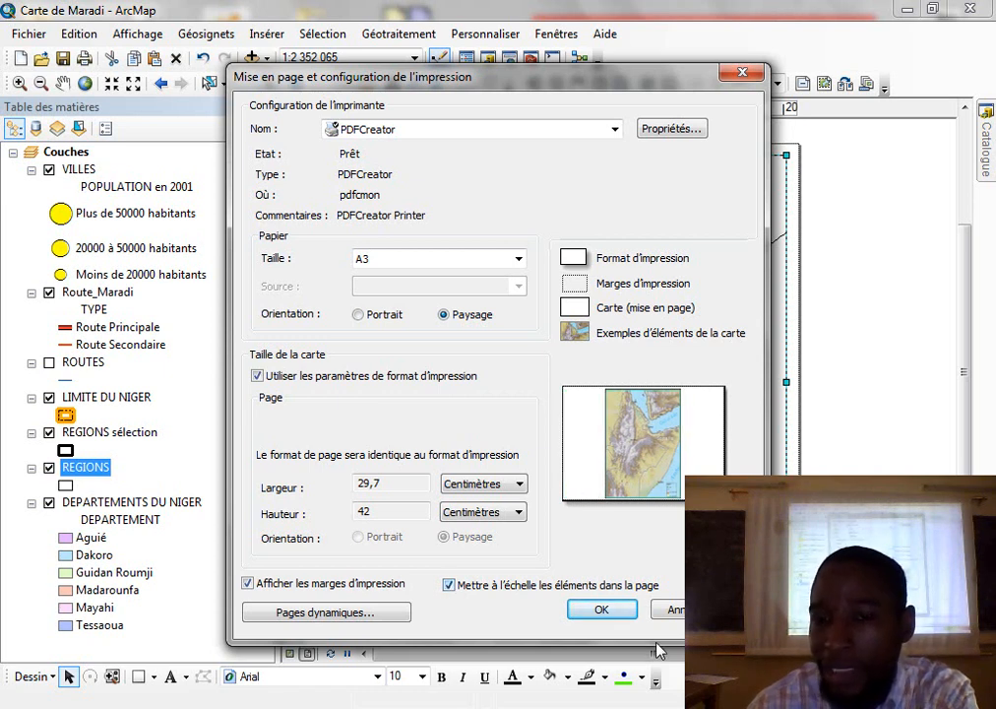
click(597, 610)
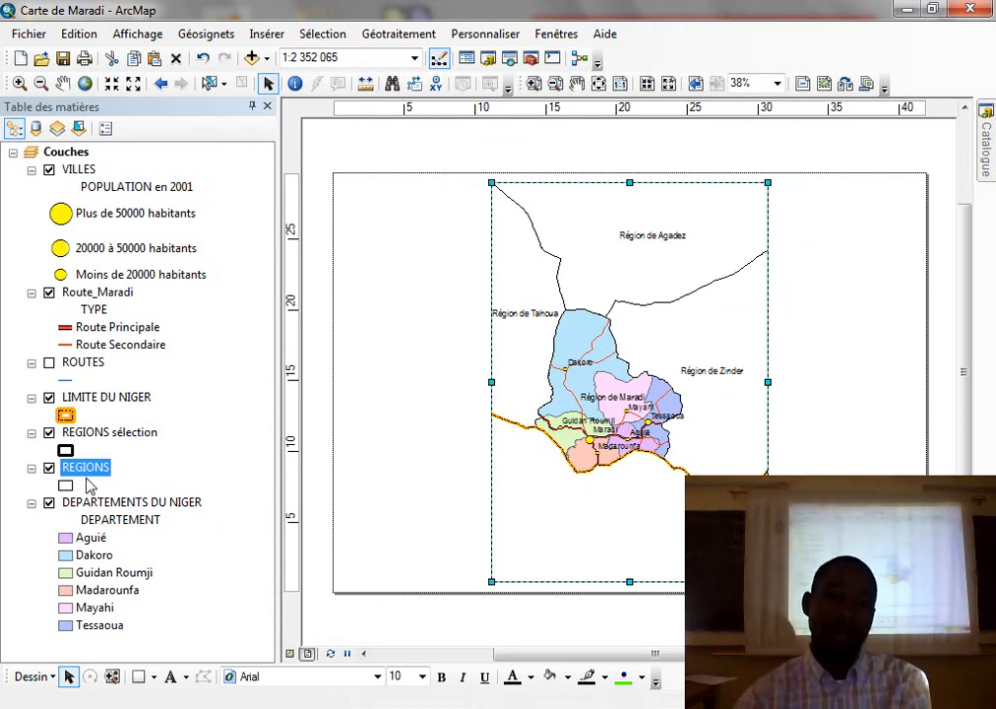
Widen the data frame to the page's left margin and fit the map to the DEPARTEMENTS DU NIGER layer.
right_click(110, 504)
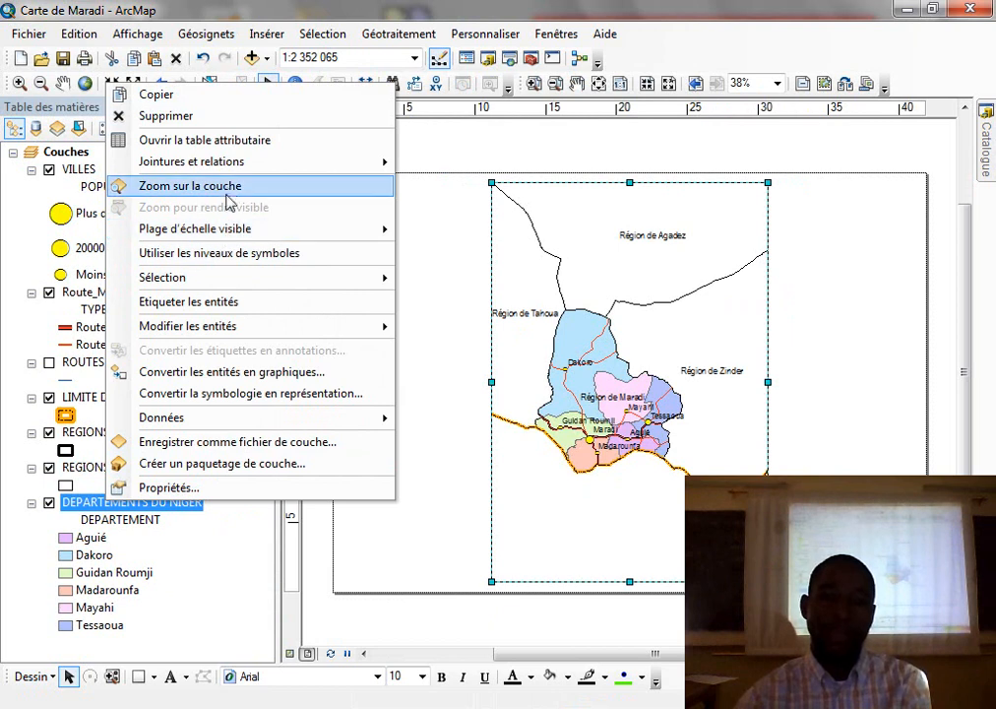
click(228, 189)
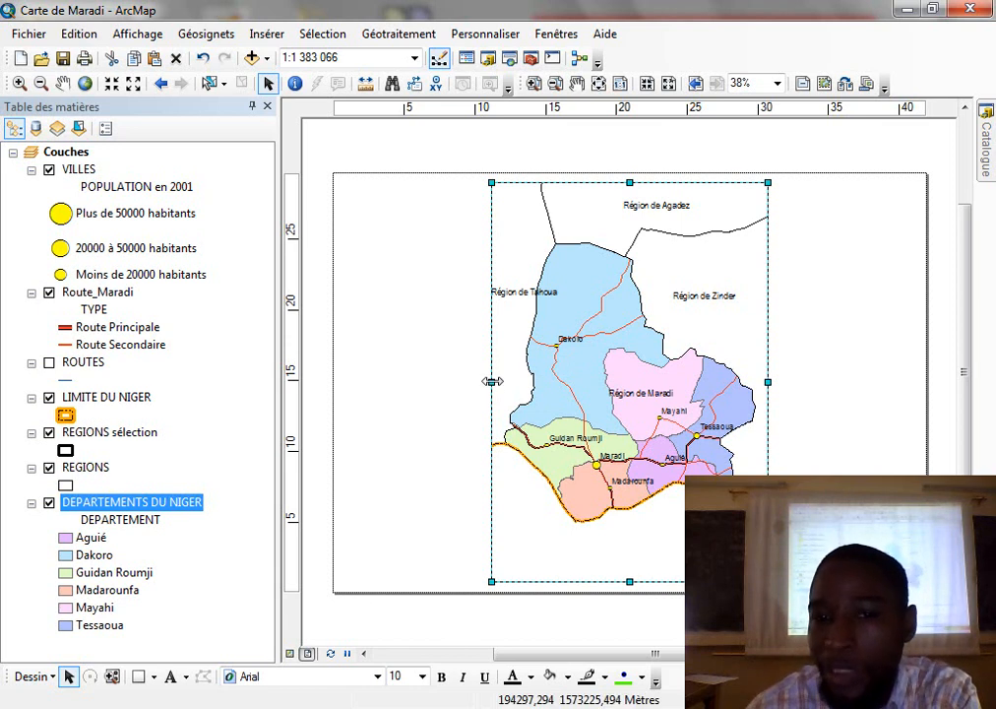
drag(492, 381, 344, 393)
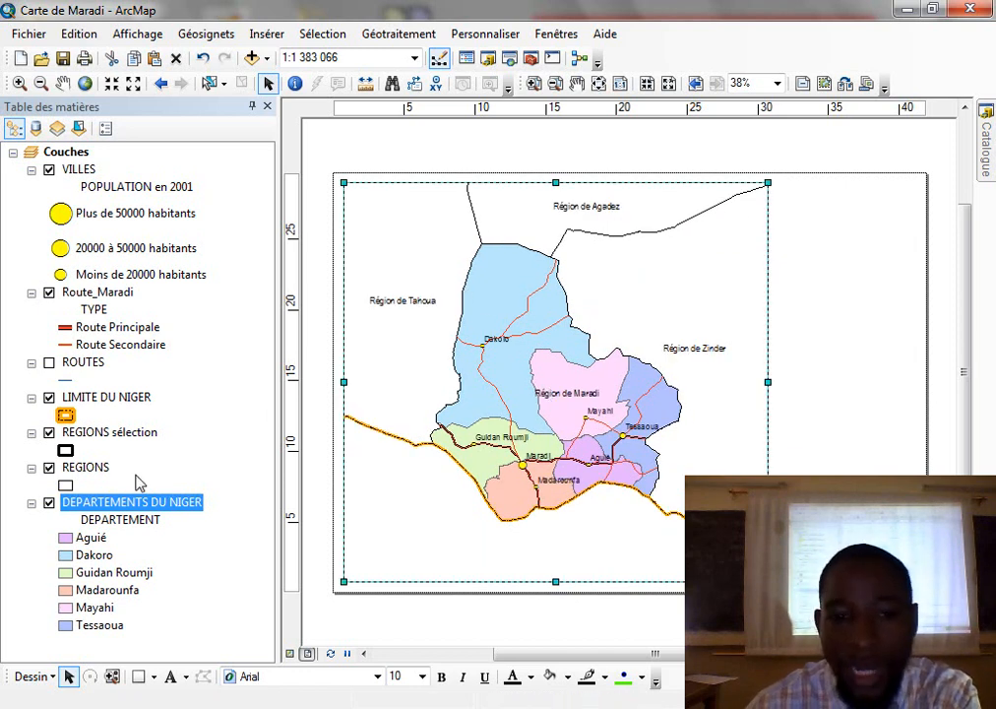
right_click(117, 505)
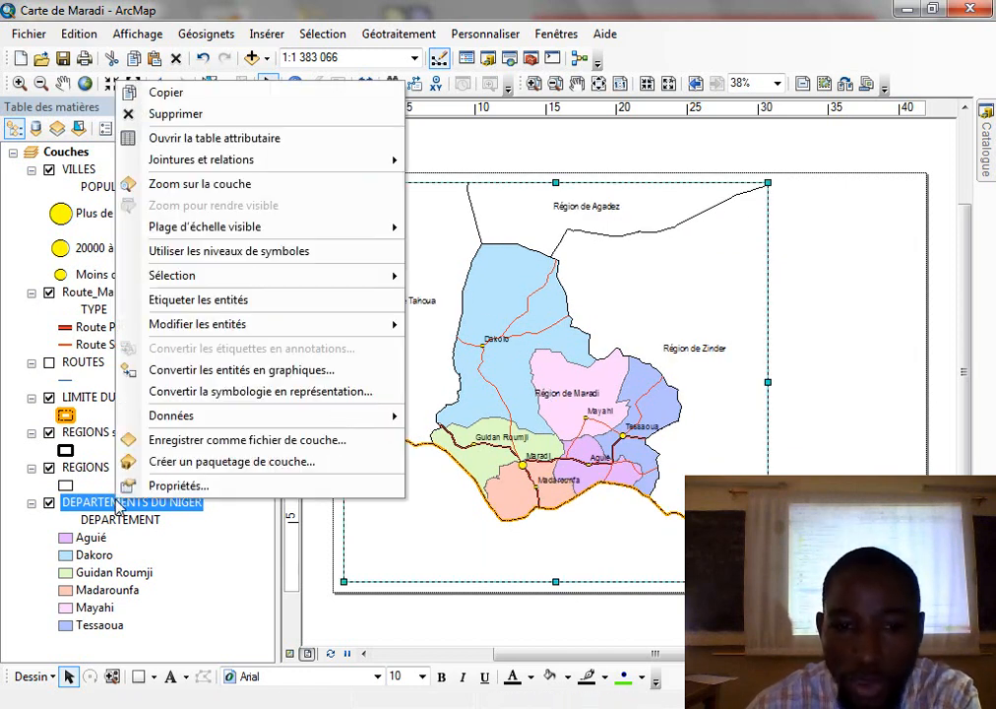
click(216, 187)
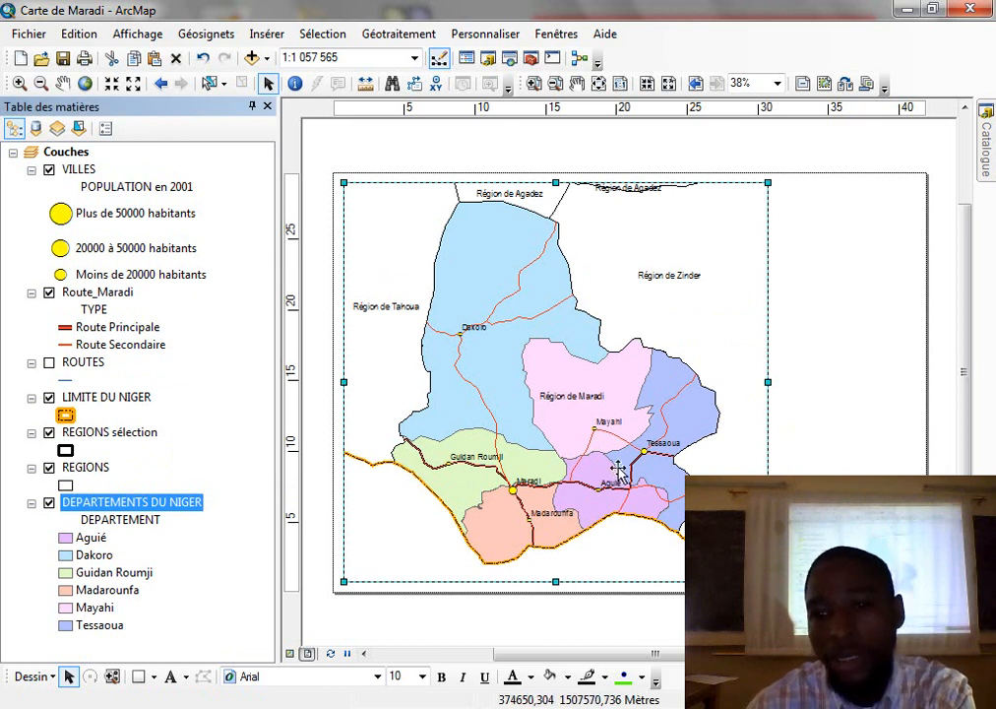
Narrow the data frame from its right edge to just beyond Tessaoua and refit the map to the DEPARTEMENTS DU NIGER layer.
drag(767, 383, 729, 402)
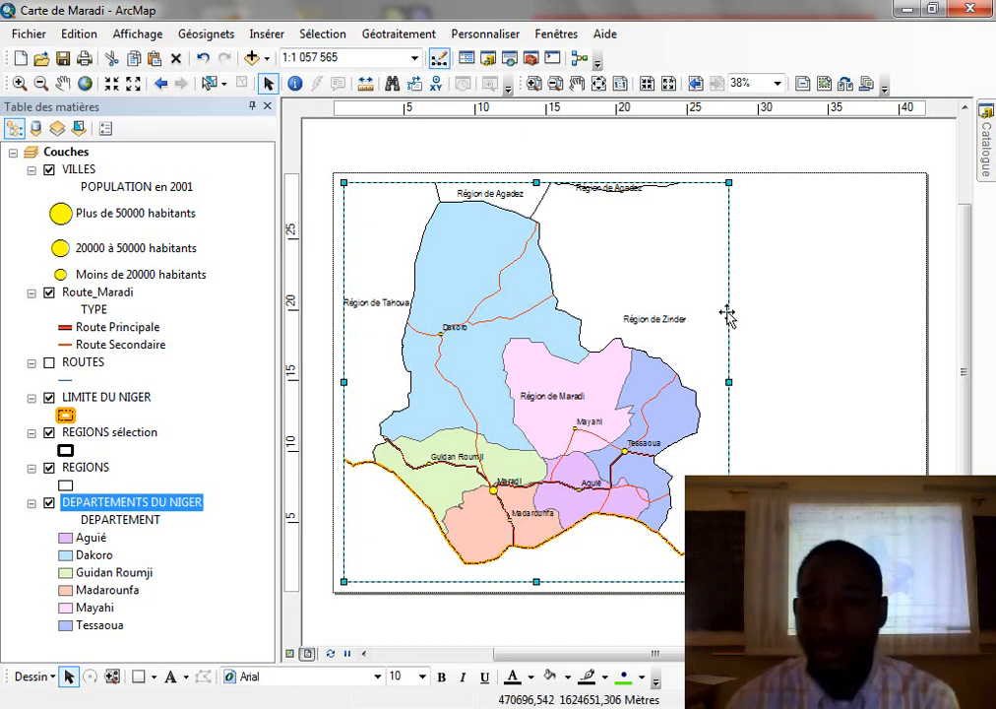
drag(729, 381, 713, 385)
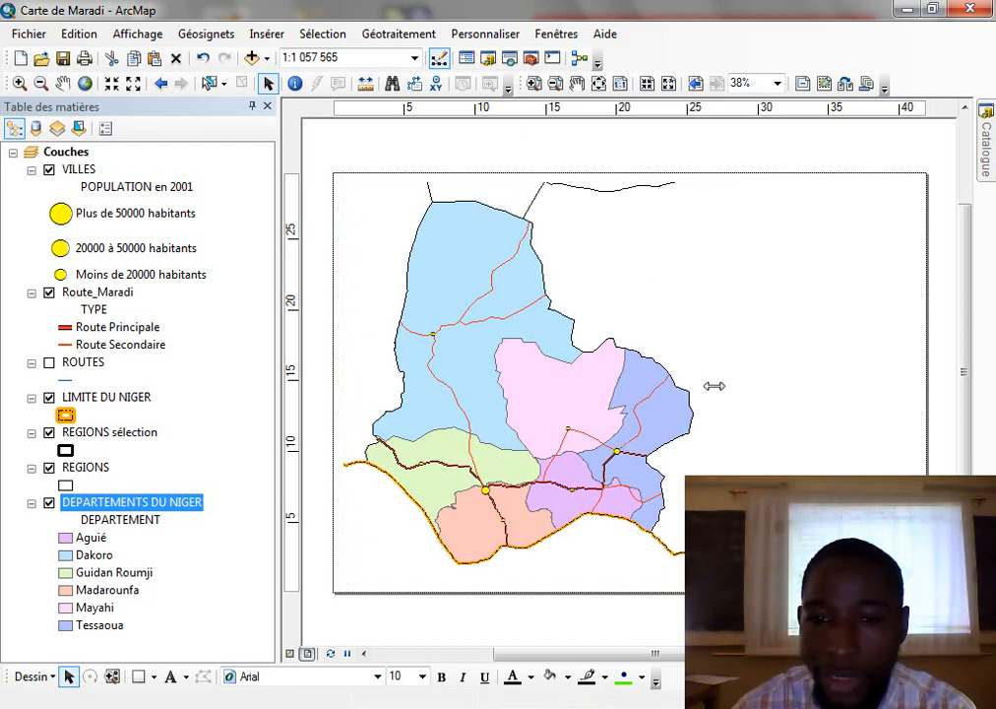
right_click(128, 498)
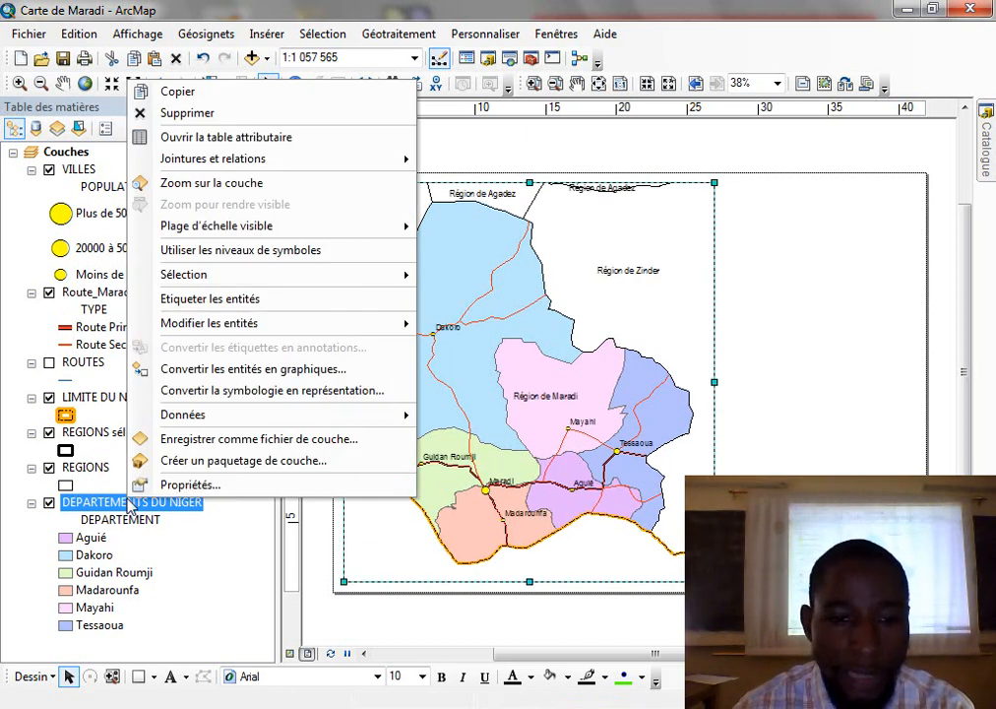
click(206, 180)
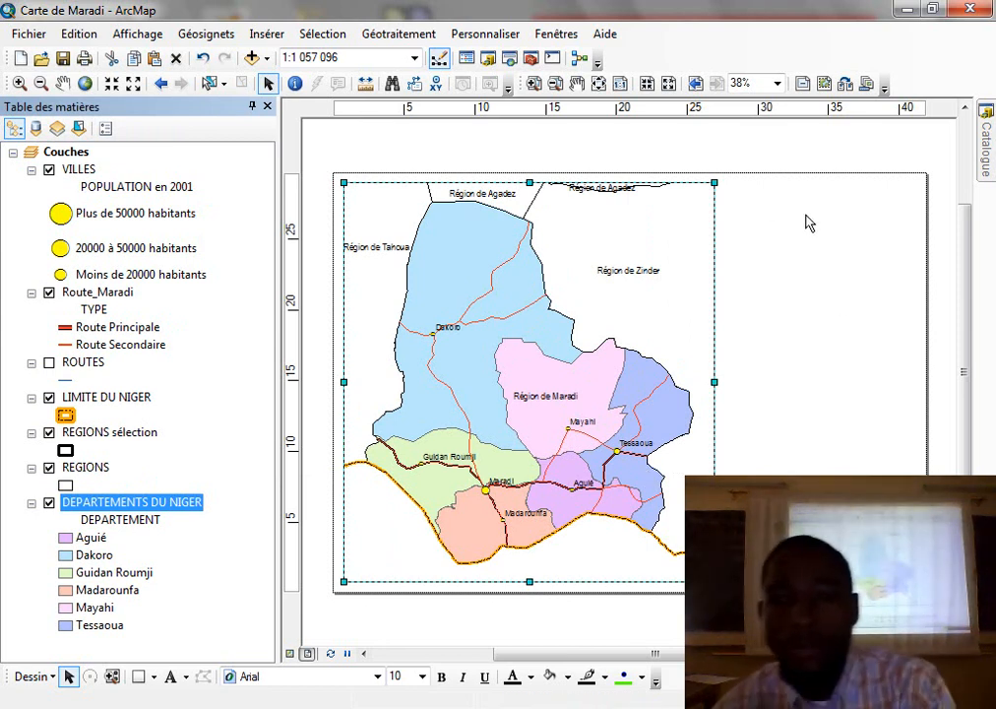
click(794, 140)
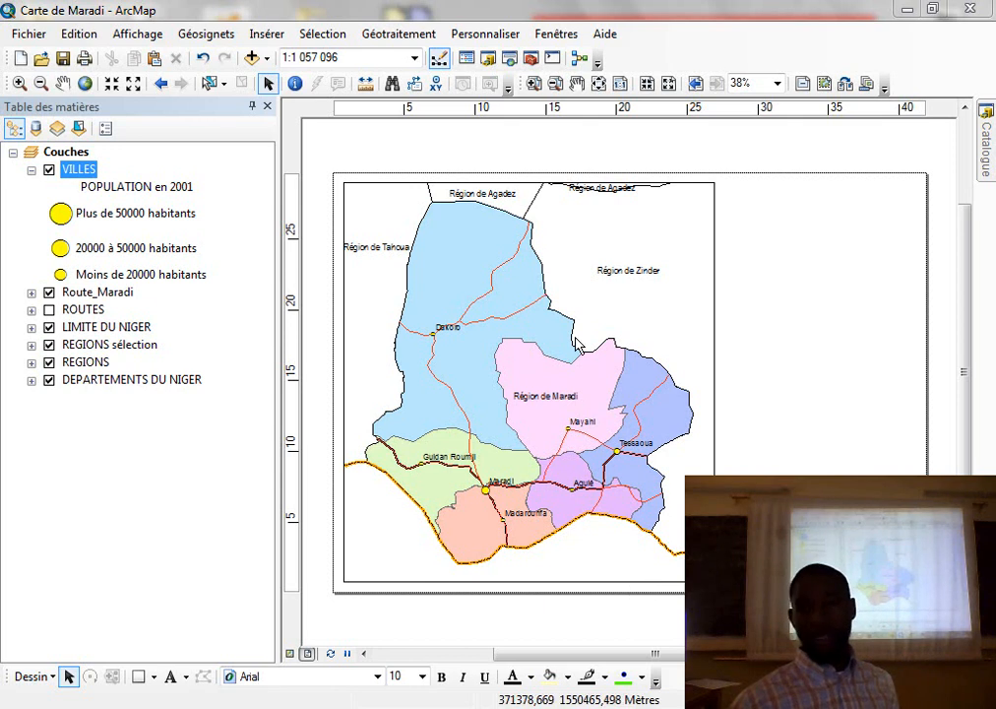
Insert a new data frame, place it in the blank area right of the Maradi map, and widen it slightly.
click(267, 34)
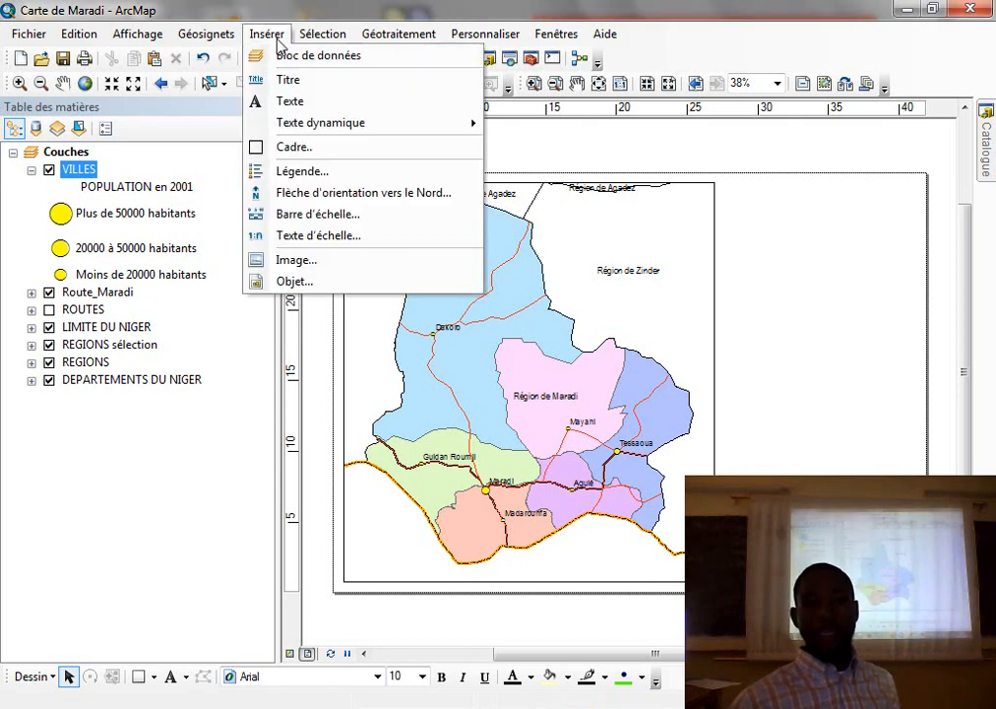
click(293, 55)
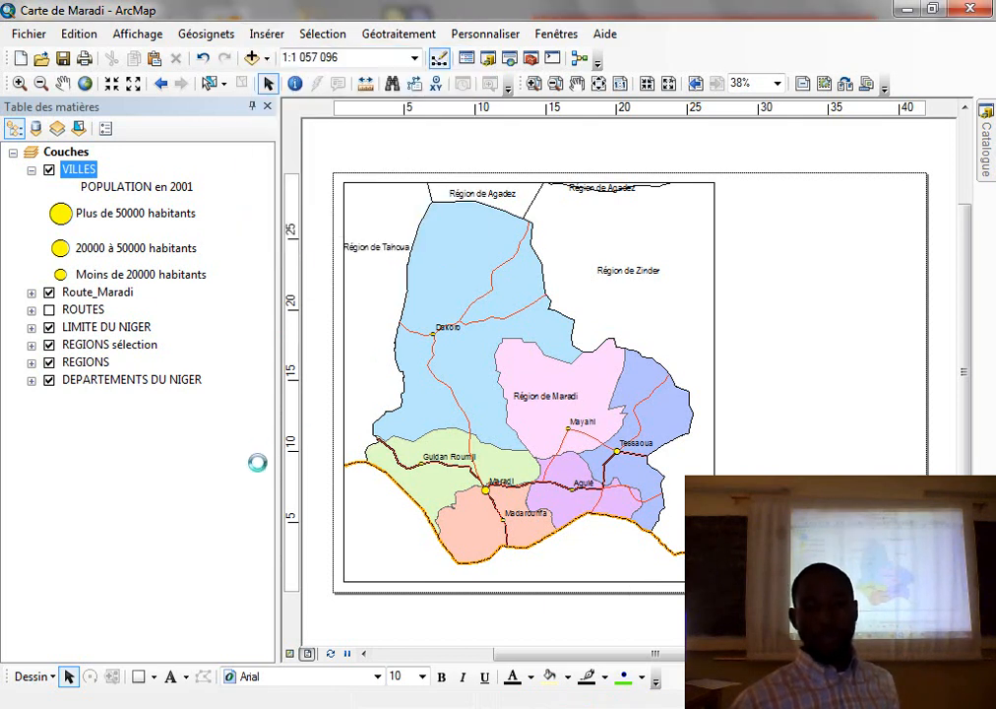
drag(629, 374, 817, 296)
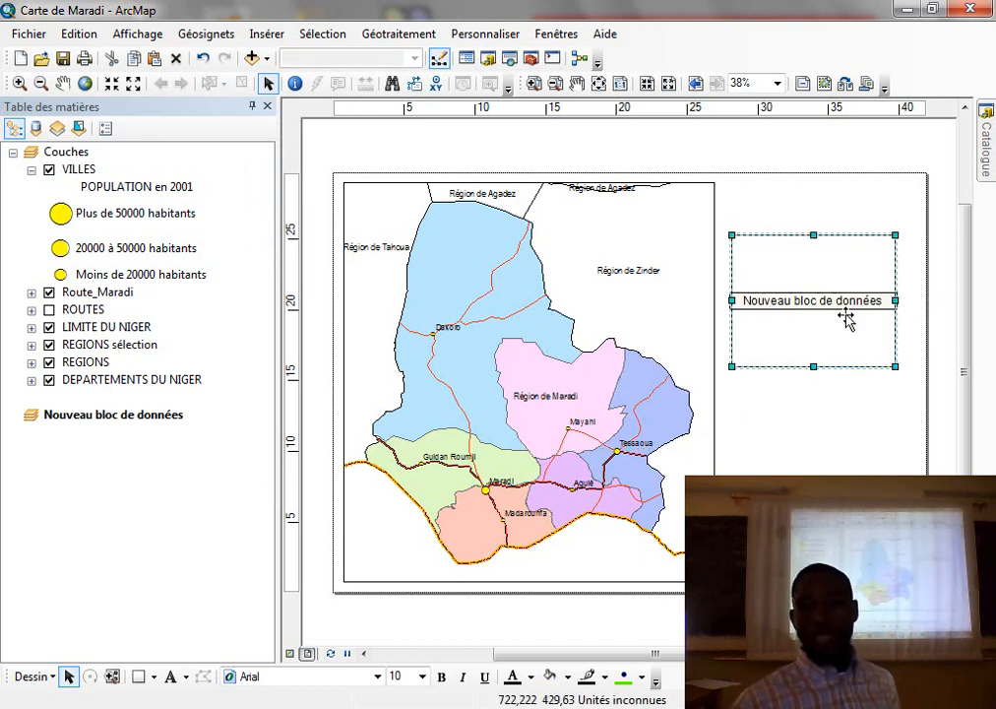
drag(894, 366, 903, 368)
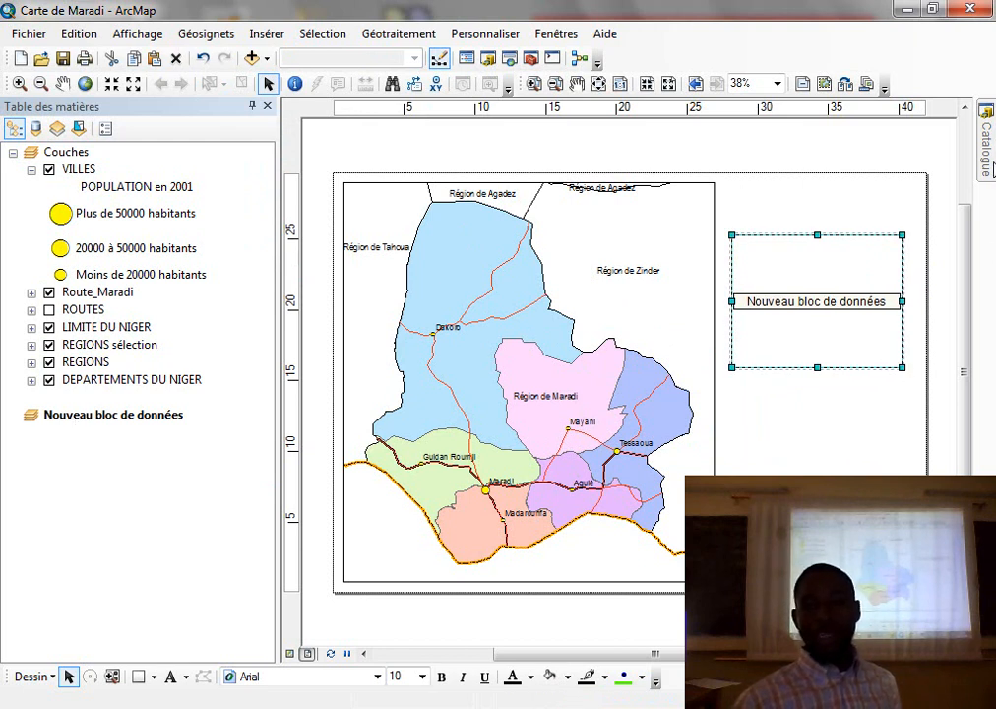
Add the REGIONS feature class from DECOUPAGE_ADMINISTRATIF in NIGER.mdb to the new data frame and zoom to the layer.
mouse_move(985, 148)
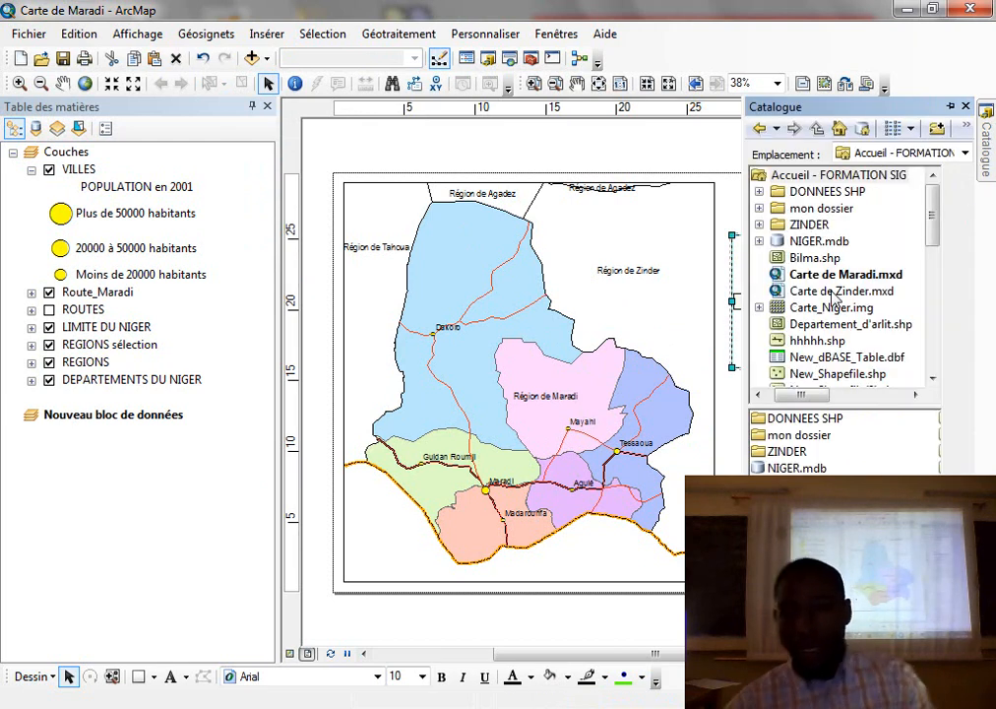
click(760, 241)
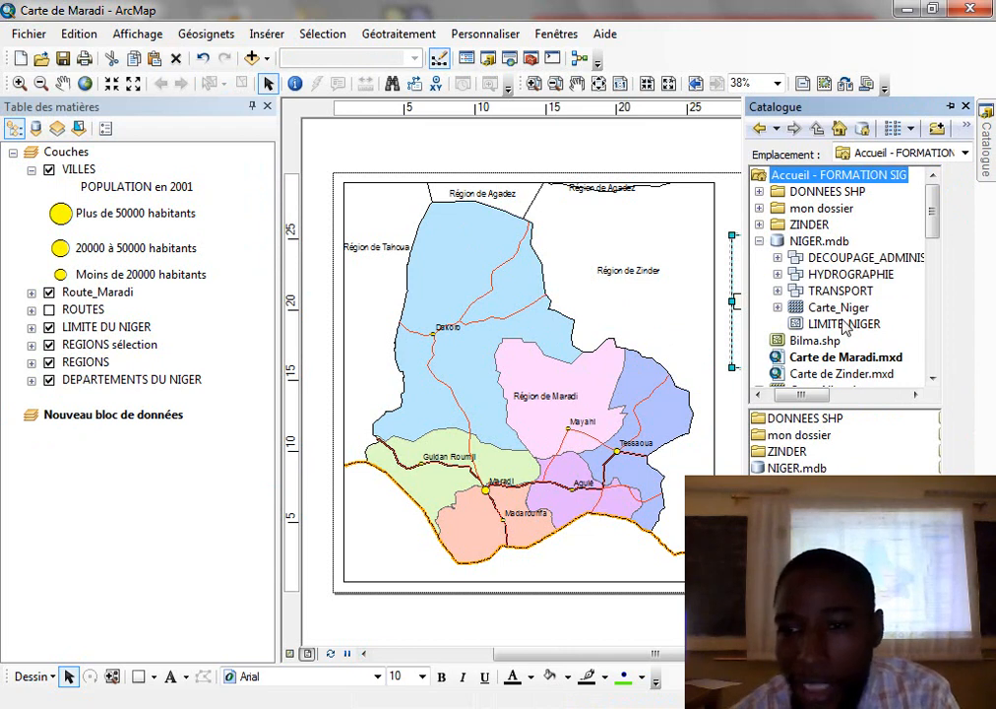
click(778, 257)
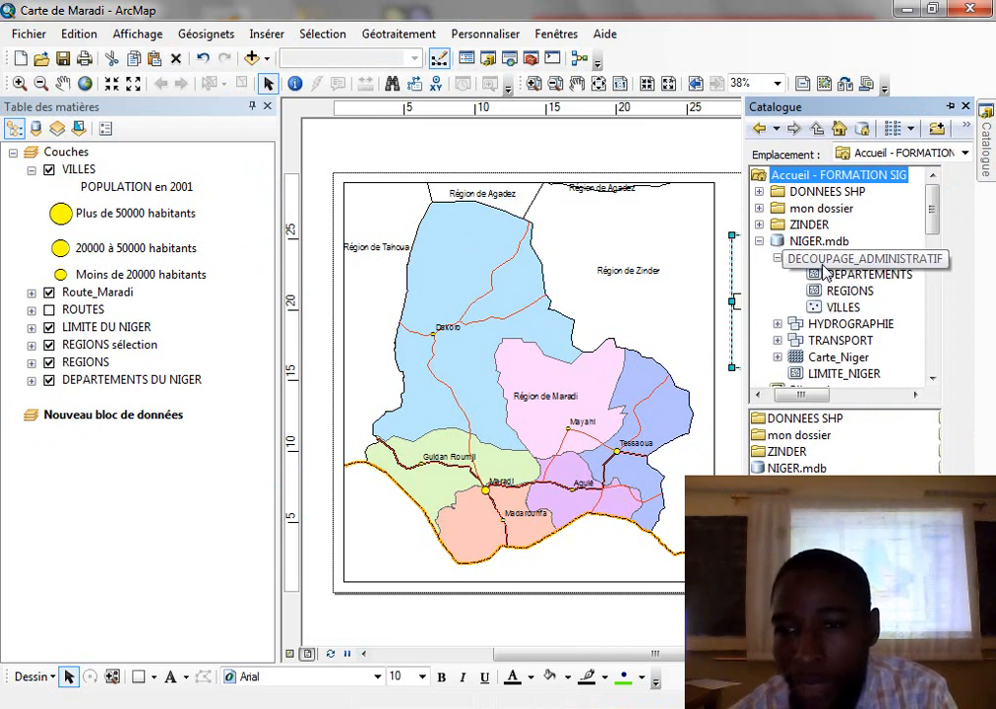
drag(850, 290, 103, 516)
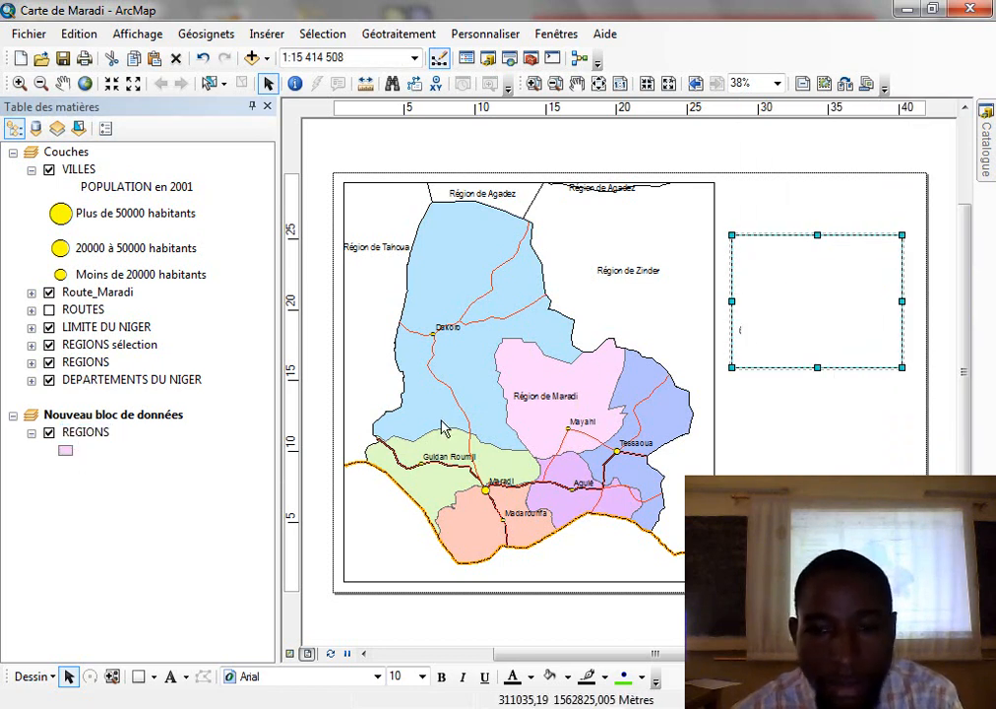
right_click(87, 434)
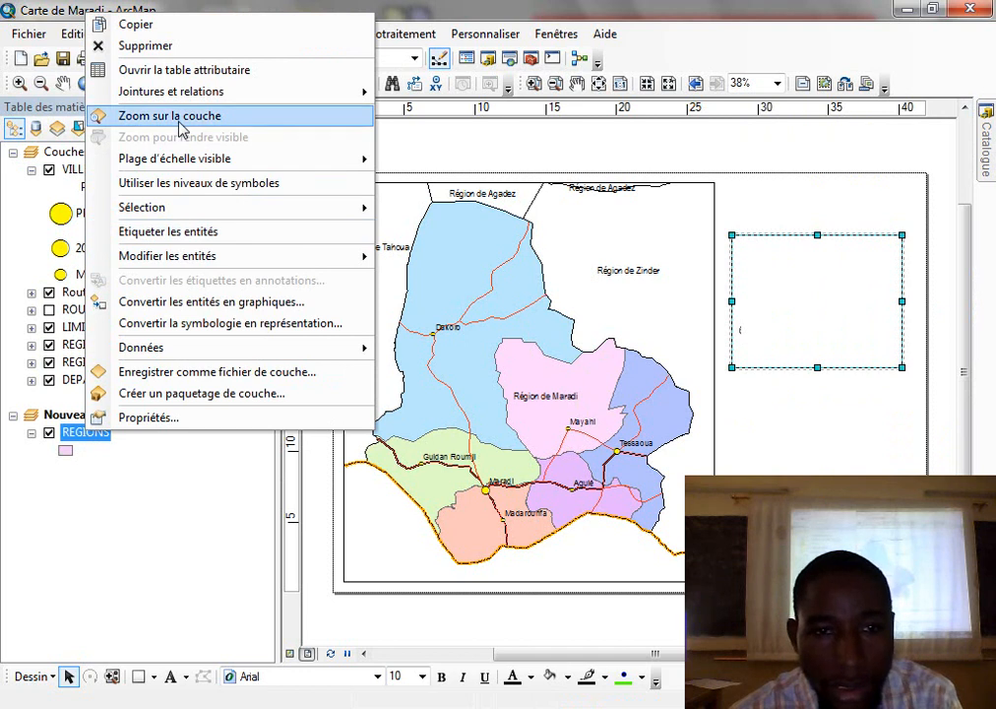
click(169, 116)
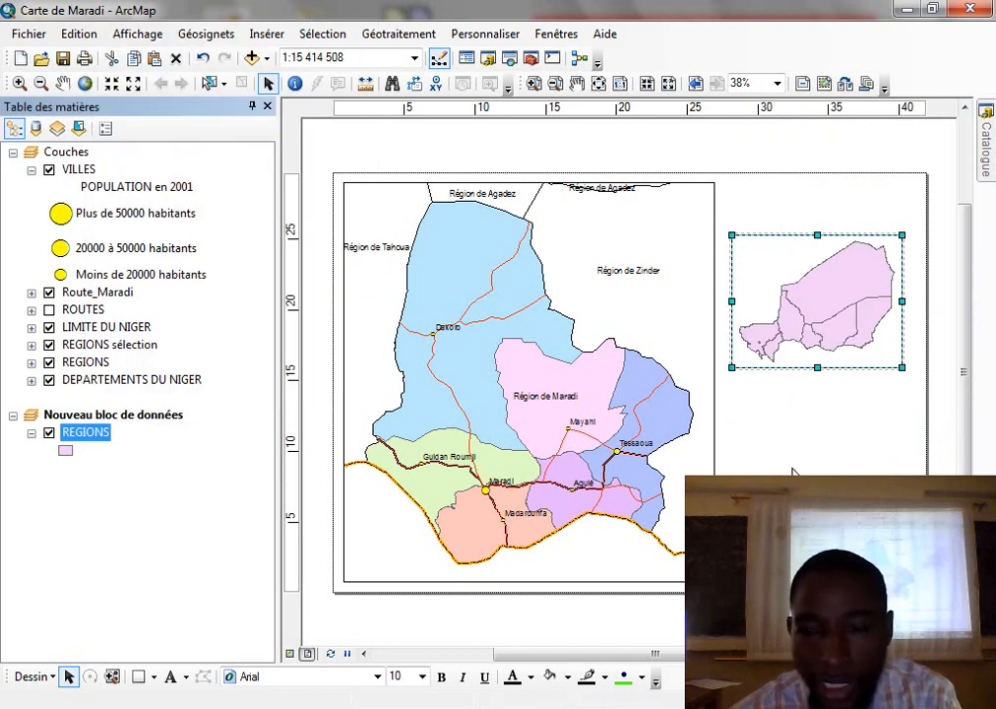
Select the Maradi region in the small Niger map and create a new layer from the selected feature.
click(209, 82)
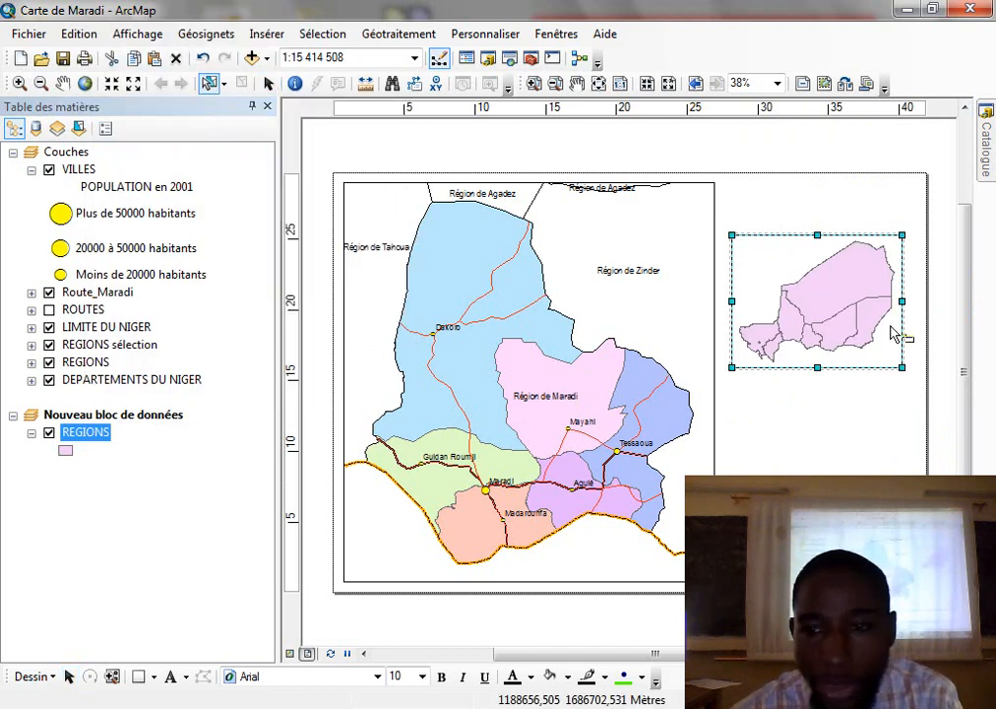
click(811, 339)
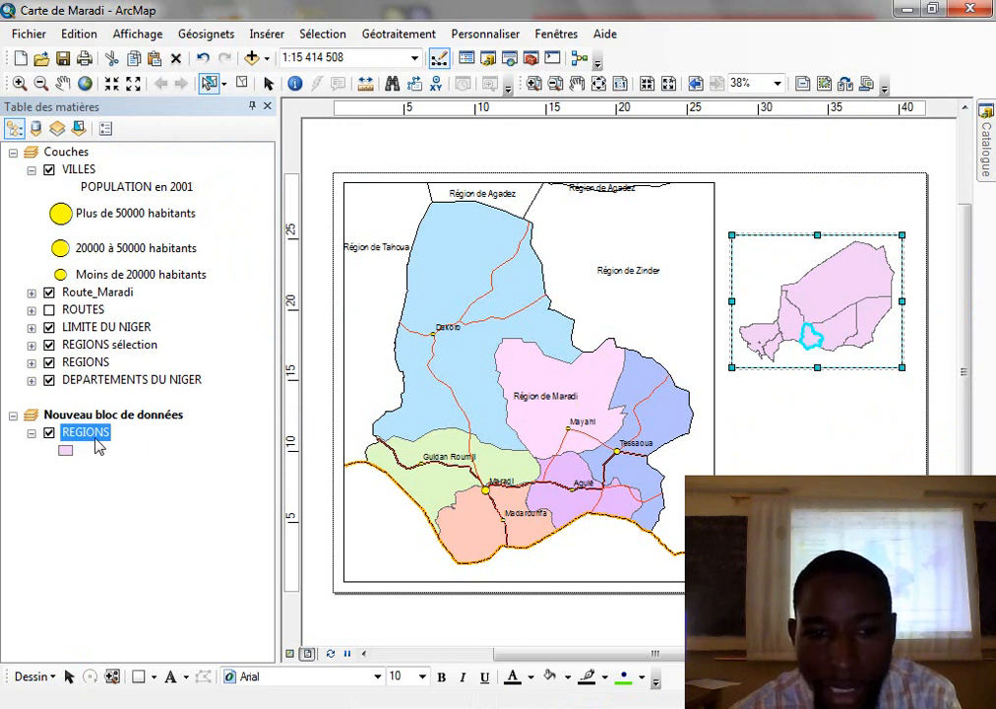
right_click(98, 439)
mouse_move(295, 211)
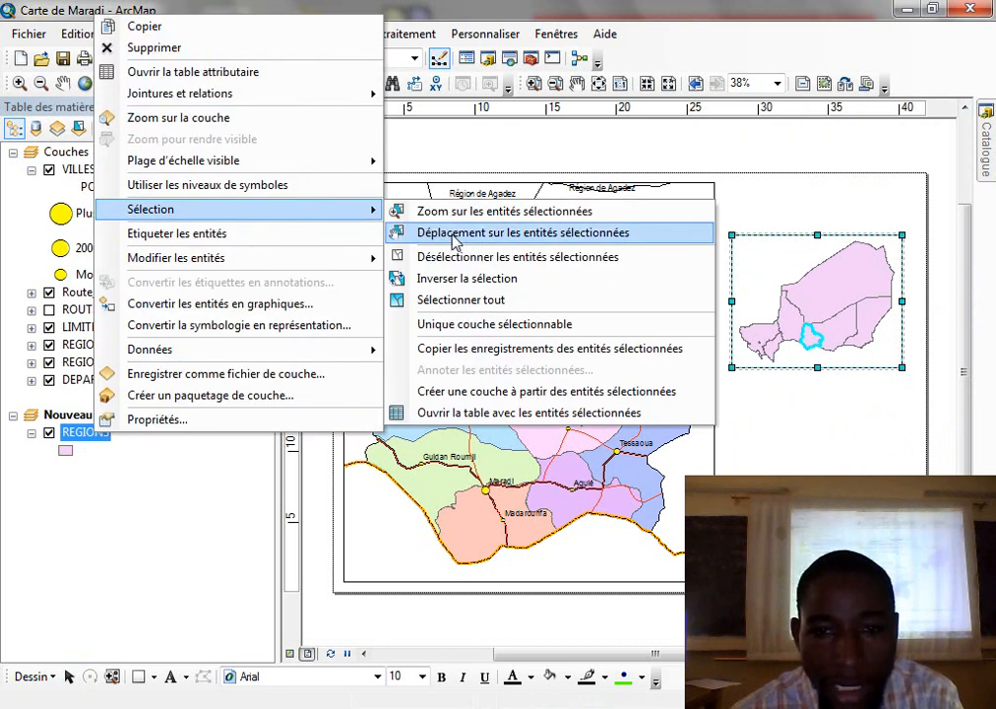
click(552, 391)
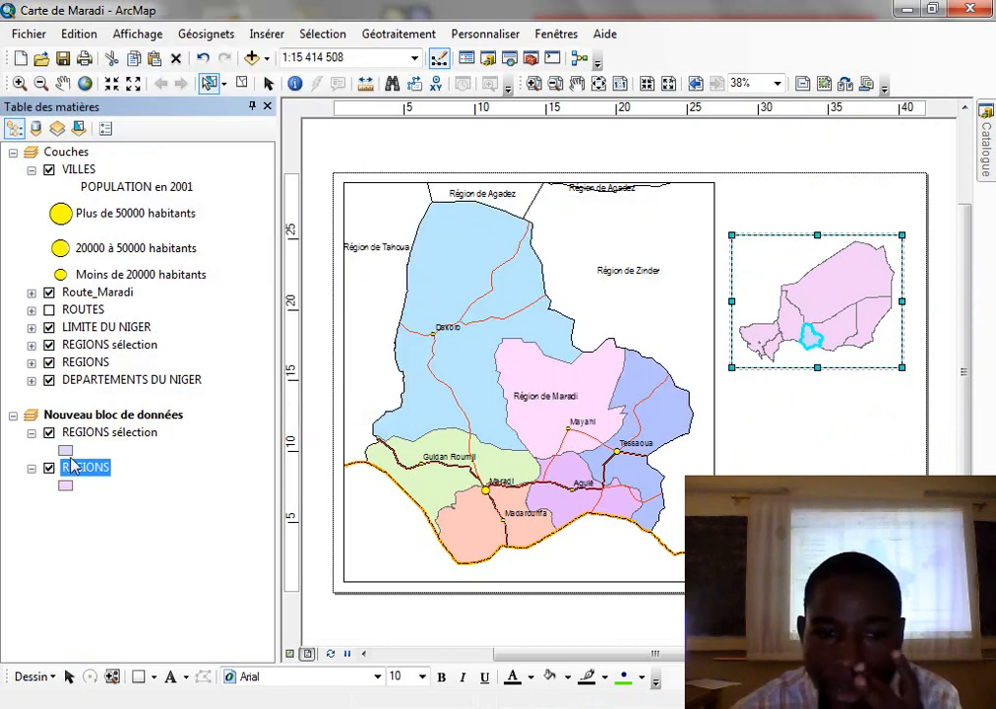
Symbolize the inset map's REGIONS layer with the hollow Creux symbol and its REGIONS sélection layer with Beige.
click(66, 486)
click(464, 335)
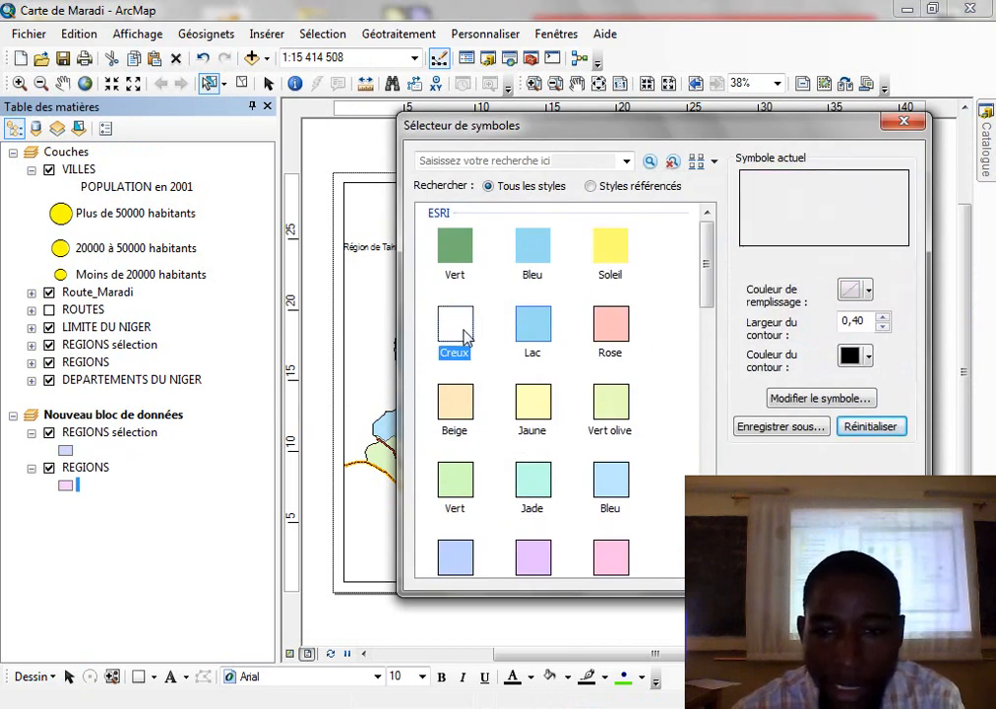
key(Return)
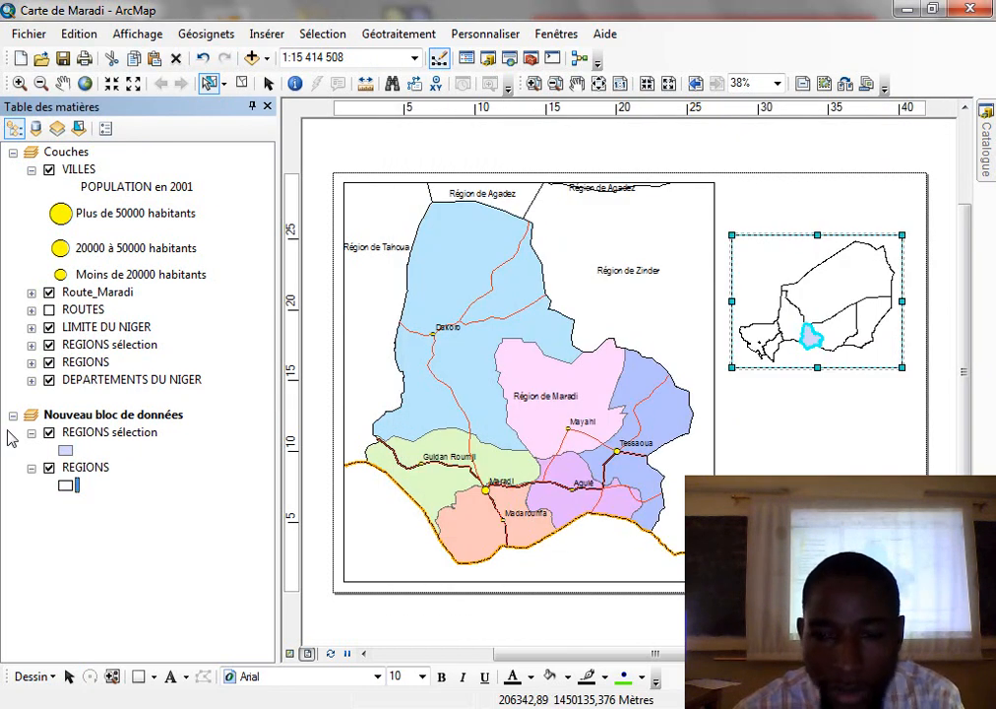
click(66, 449)
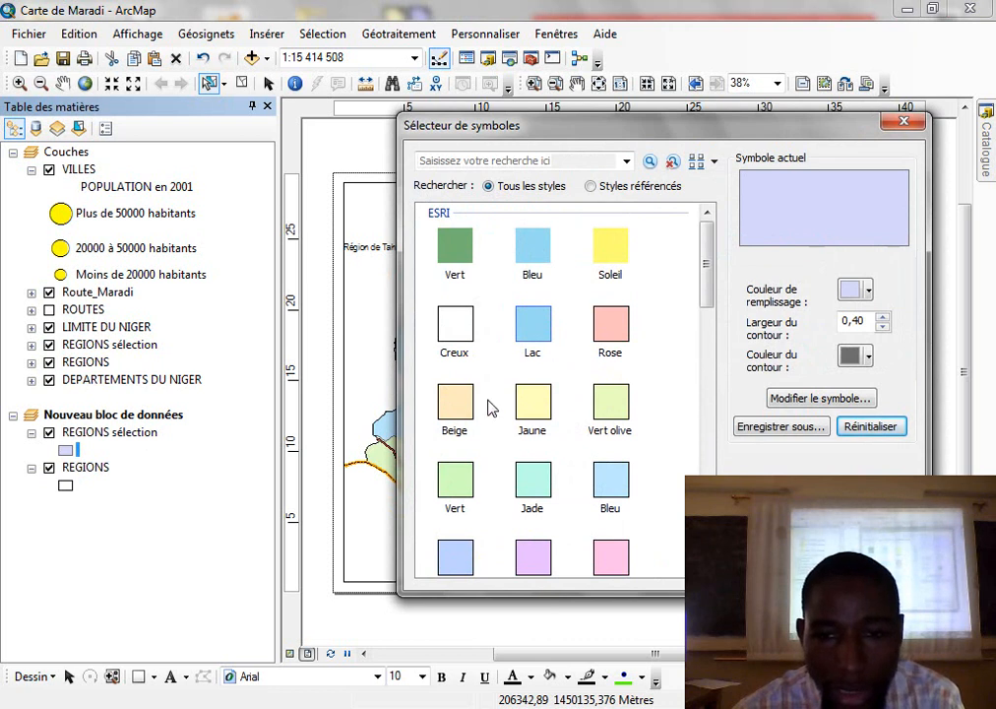
click(455, 409)
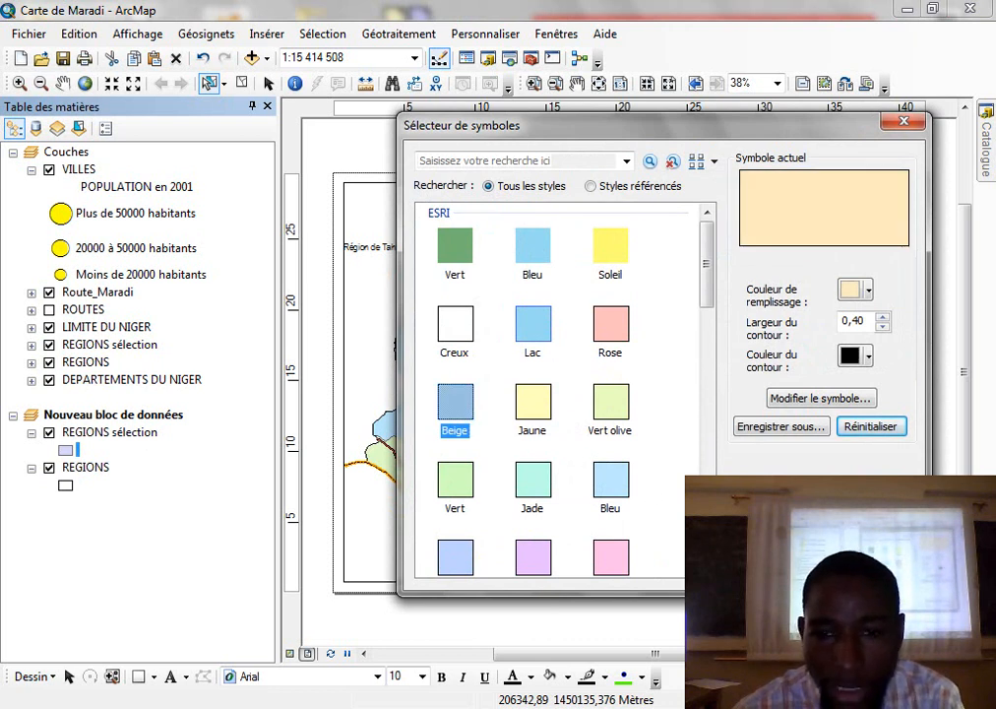
key(Return)
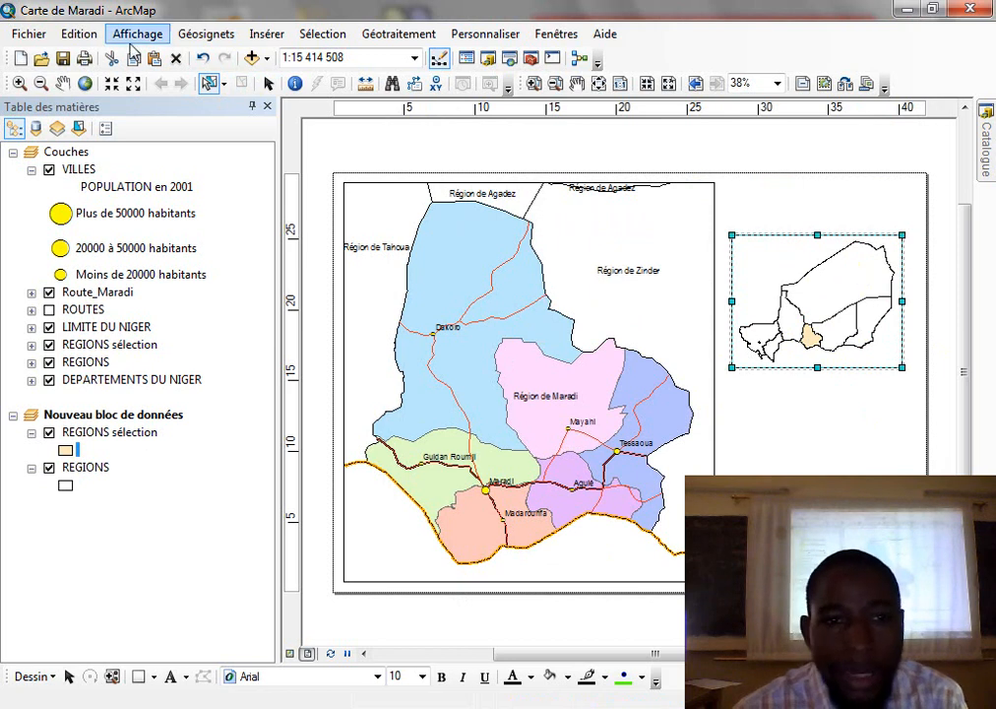
Insert the title "CARTE DE LA REGION DE MARADI" and place it above the inset map of Niger.
click(262, 35)
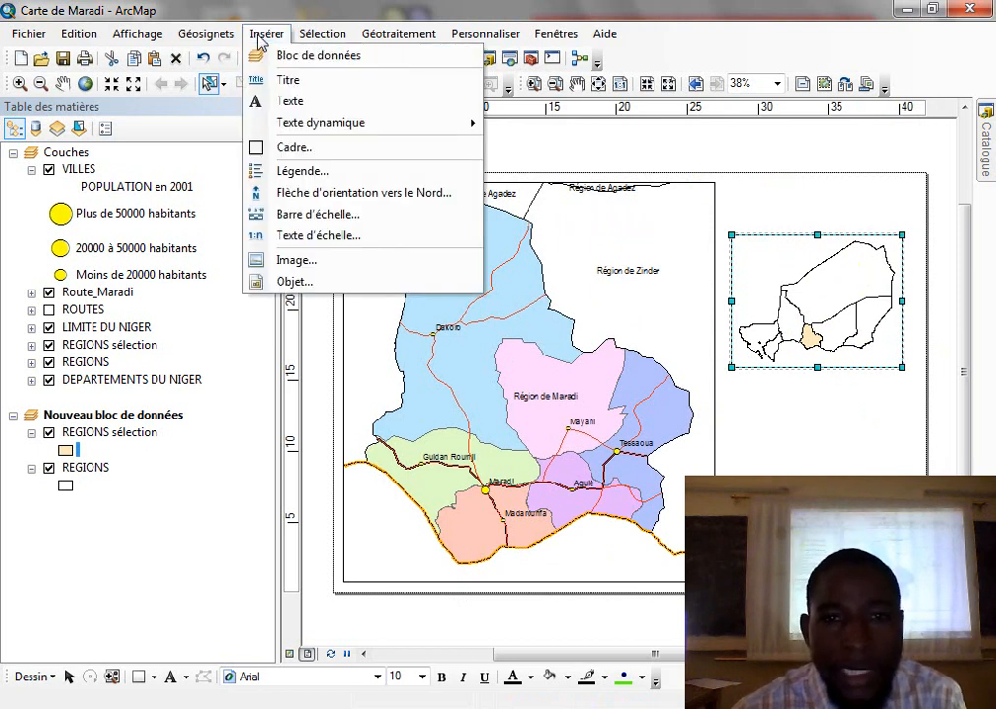
click(305, 80)
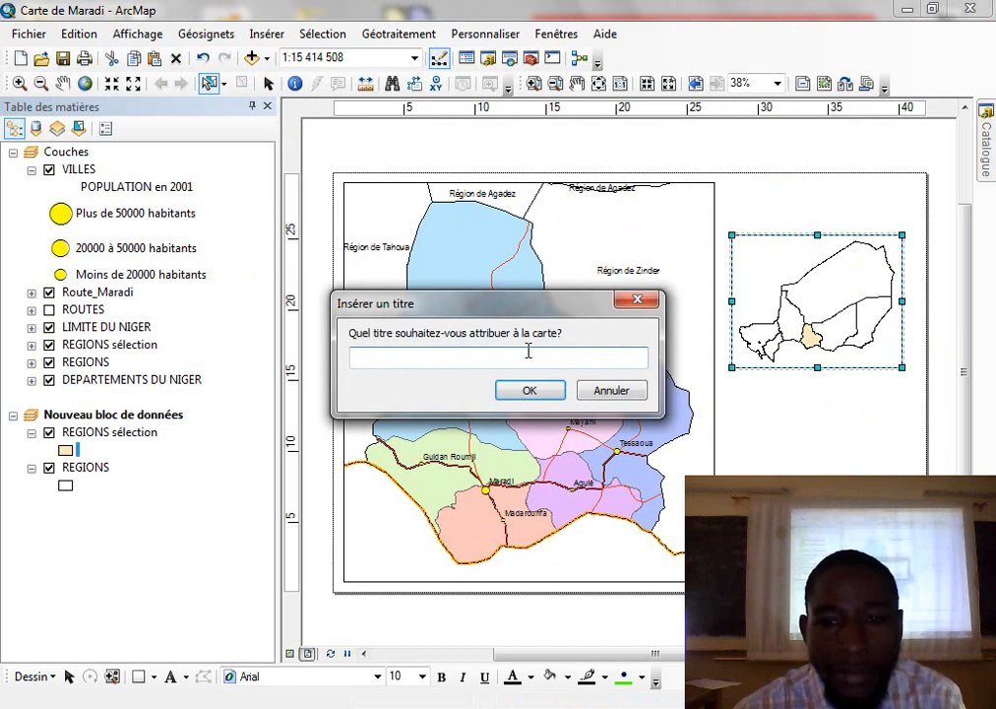
text(CARTE DE LA REGION DE MARADI)
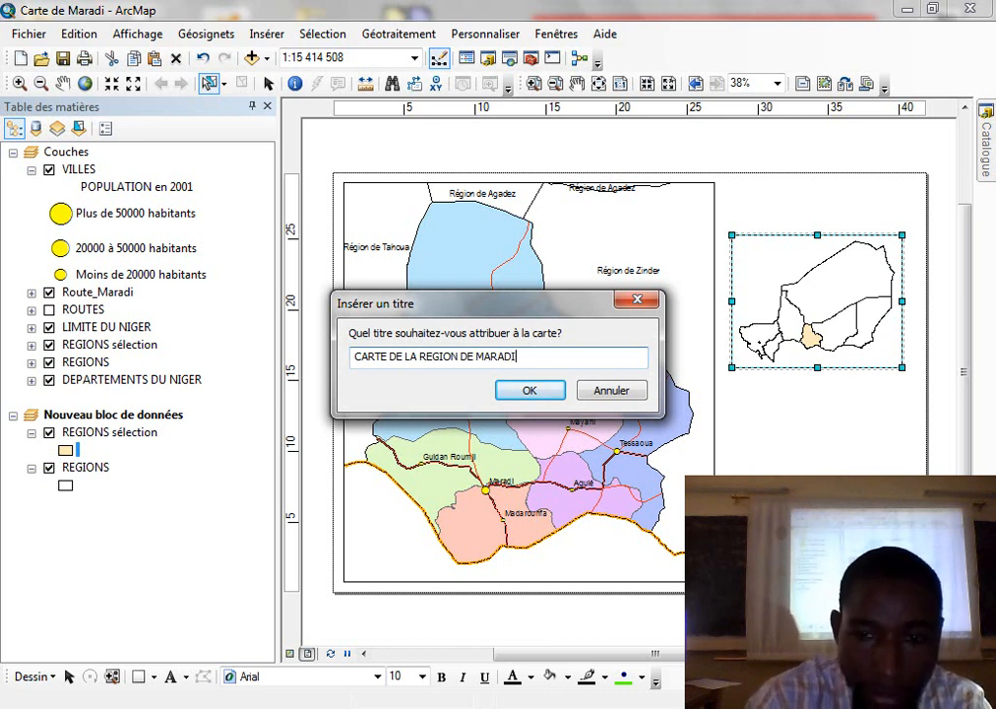
click(529, 391)
drag(671, 196, 861, 194)
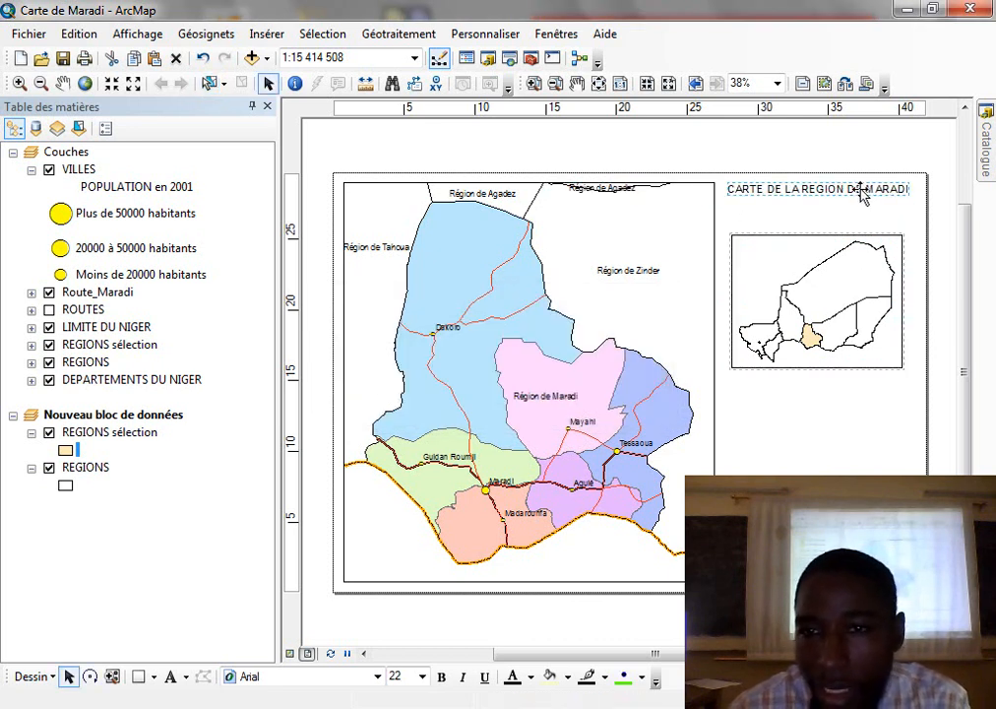
Make the map title's text bold and underlined.
right_click(861, 194)
click(866, 544)
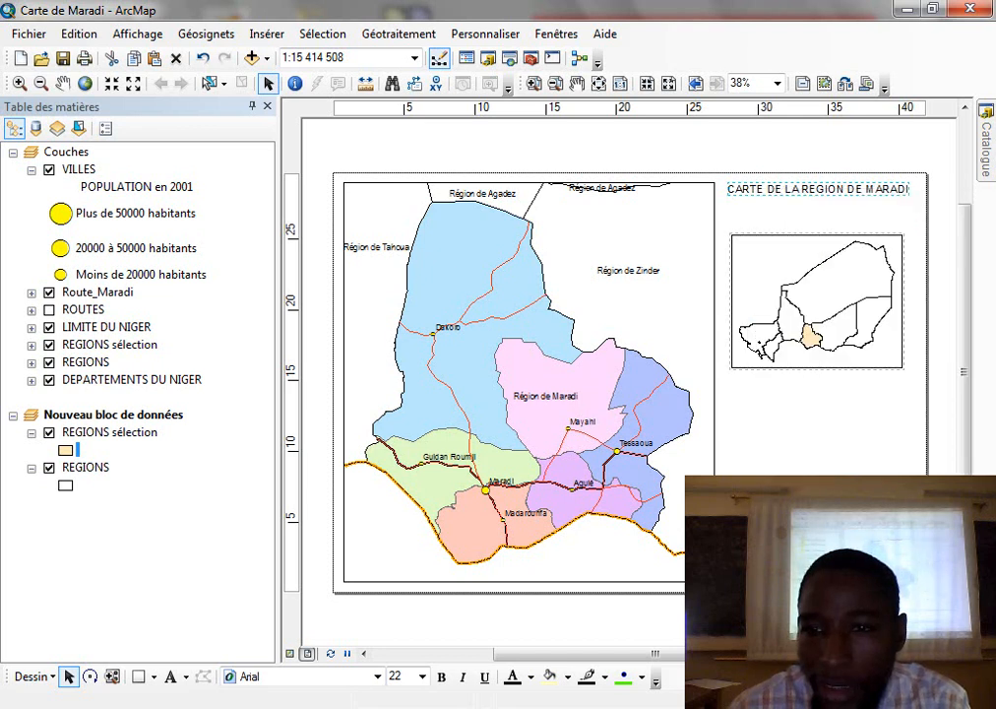
click(579, 486)
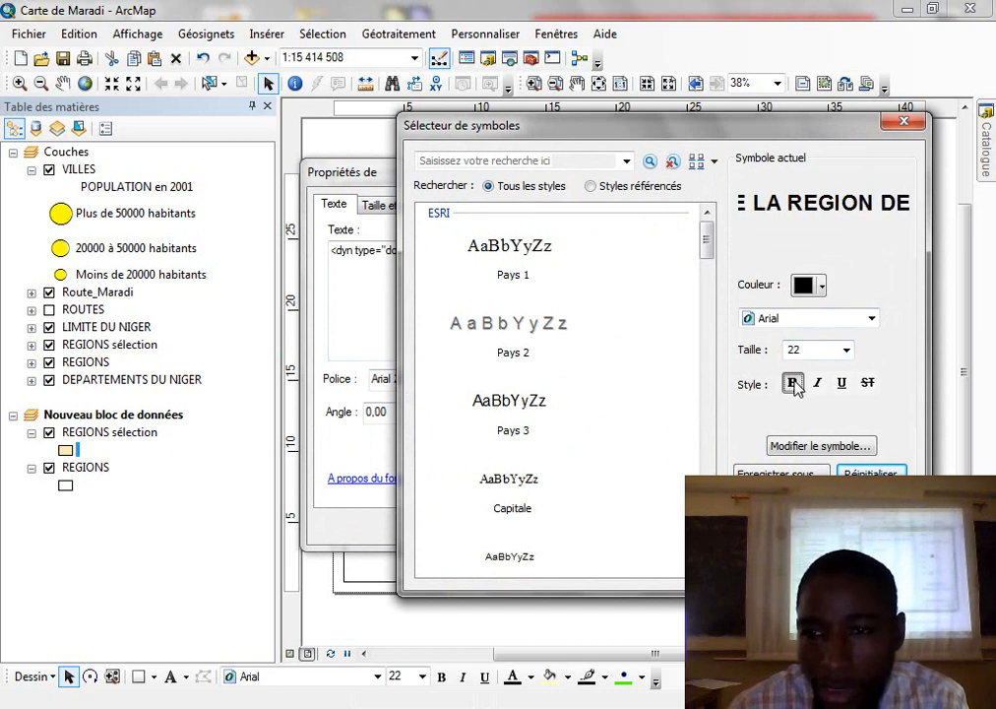
click(843, 386)
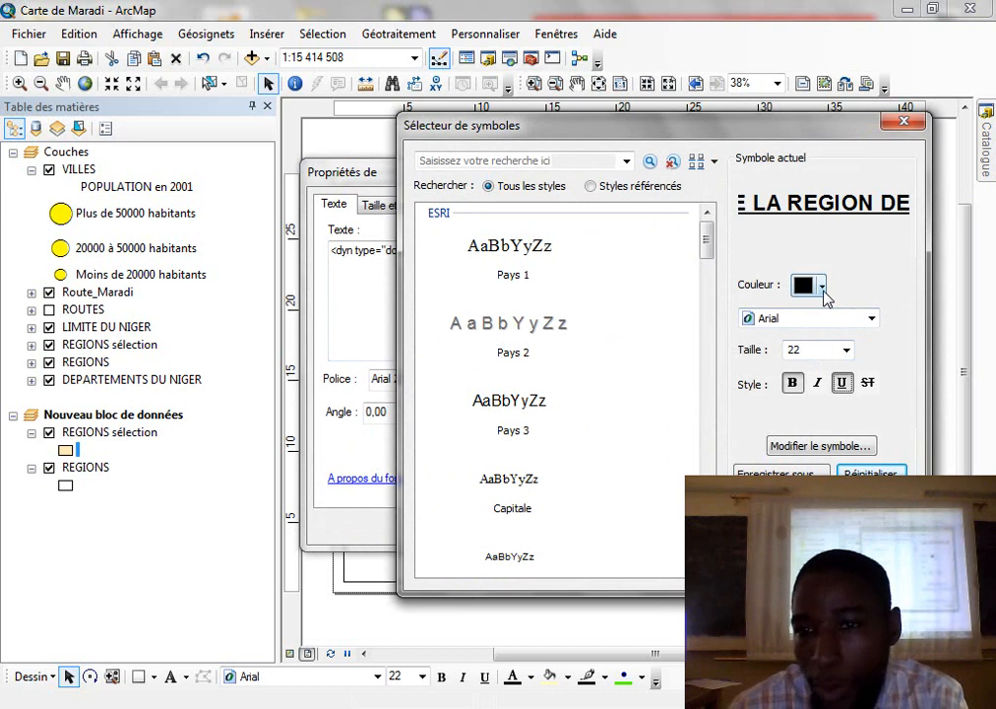
click(782, 566)
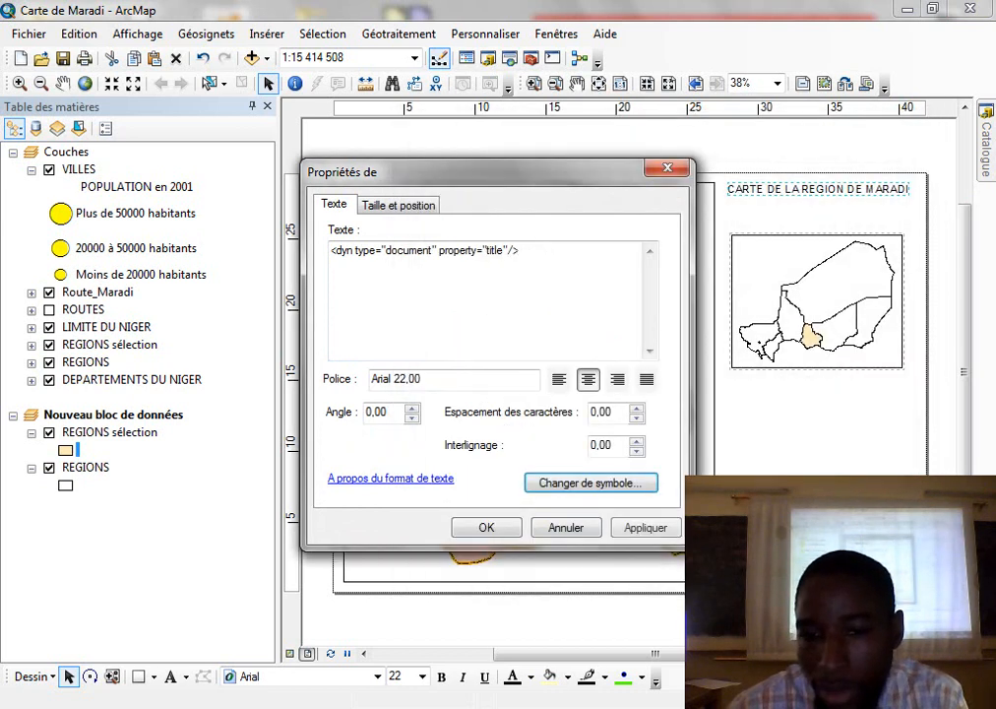
click(490, 526)
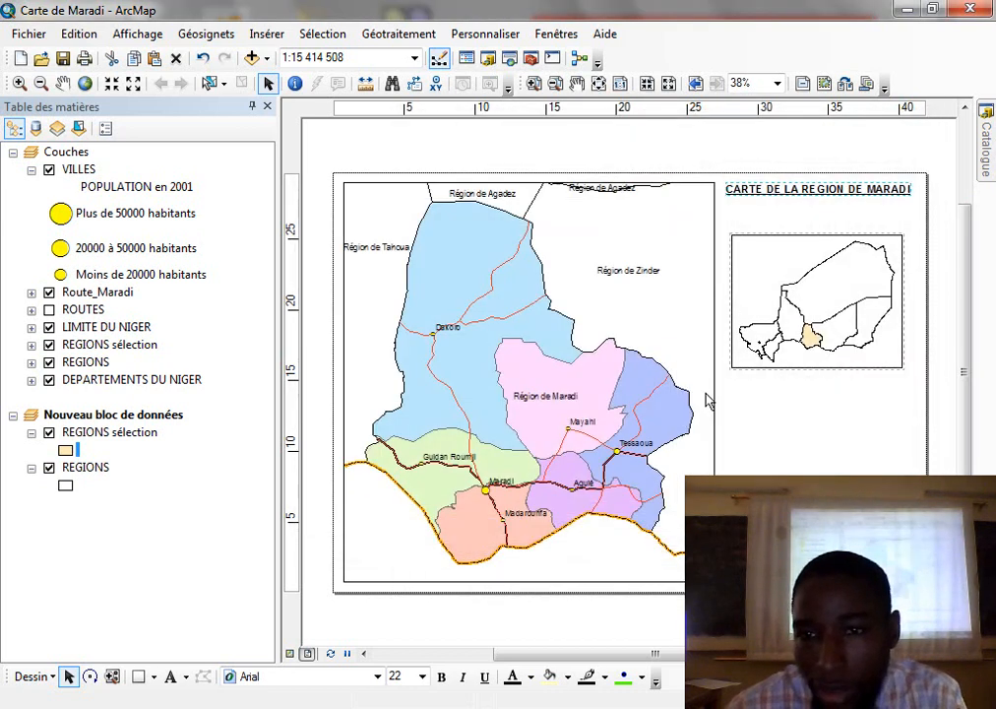
click(879, 151)
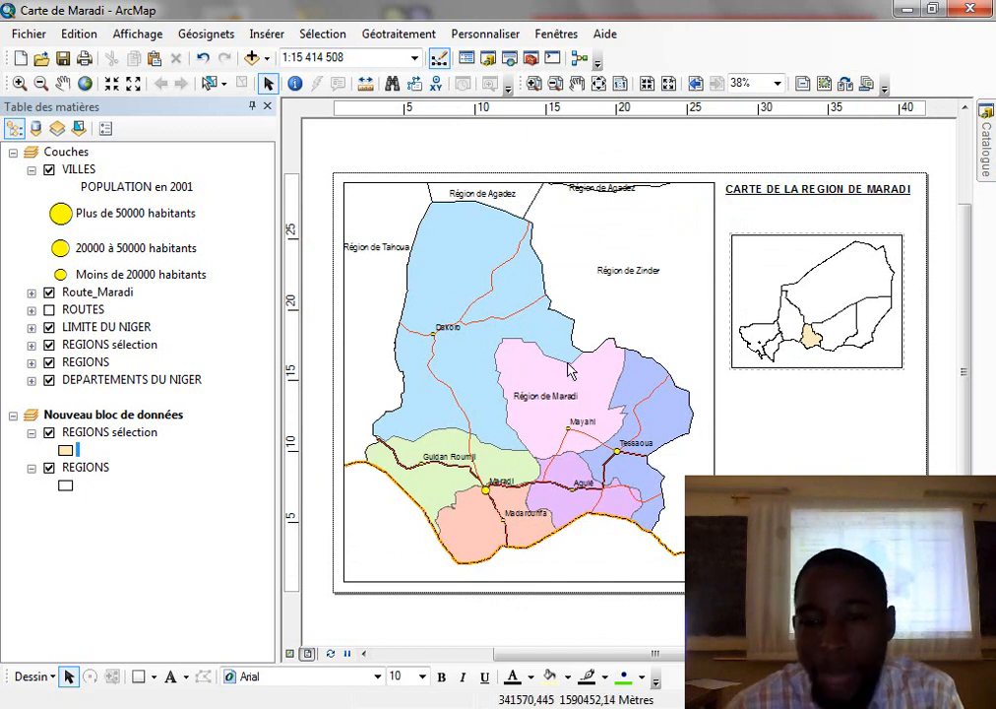
Rename the VILLES layer as "Villes et population en 2001".
click(267, 33)
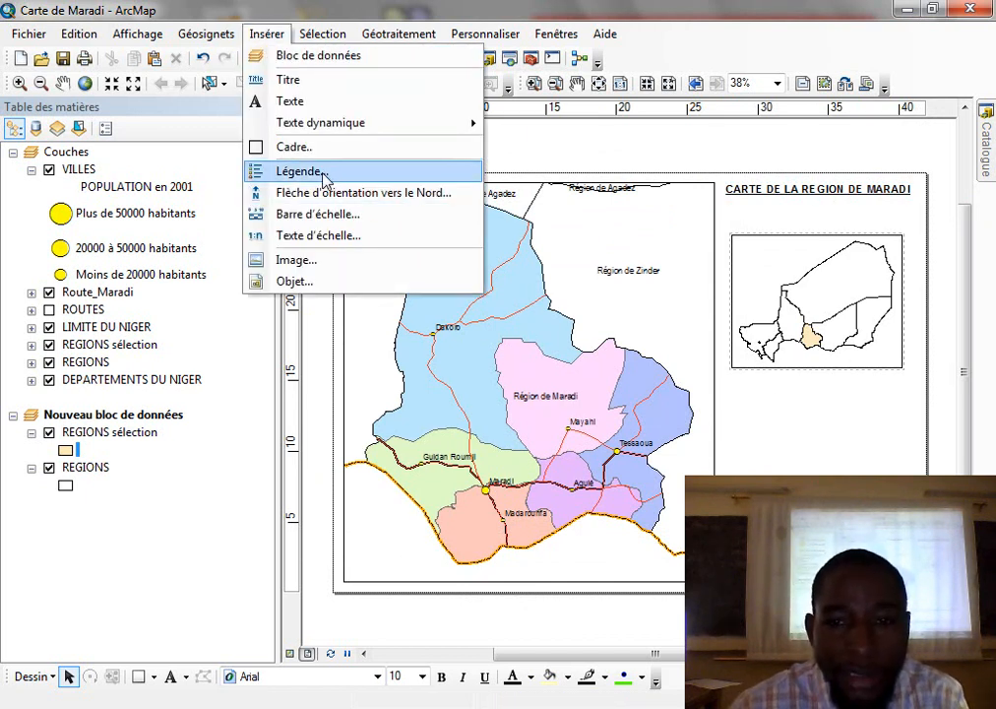
click(87, 173)
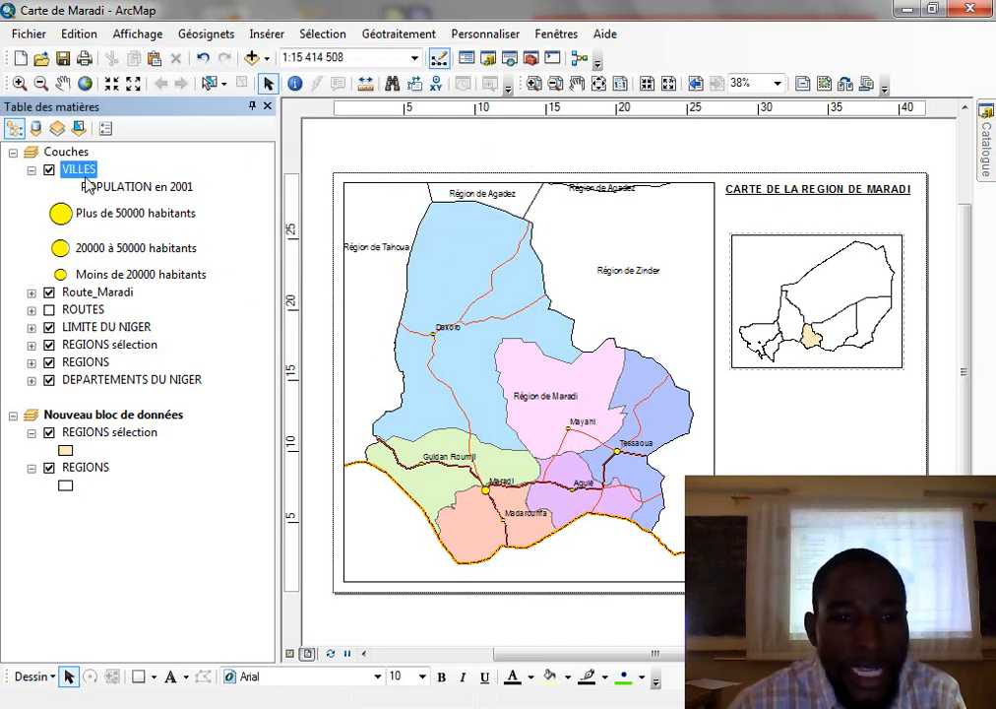
click(89, 174)
text(V)
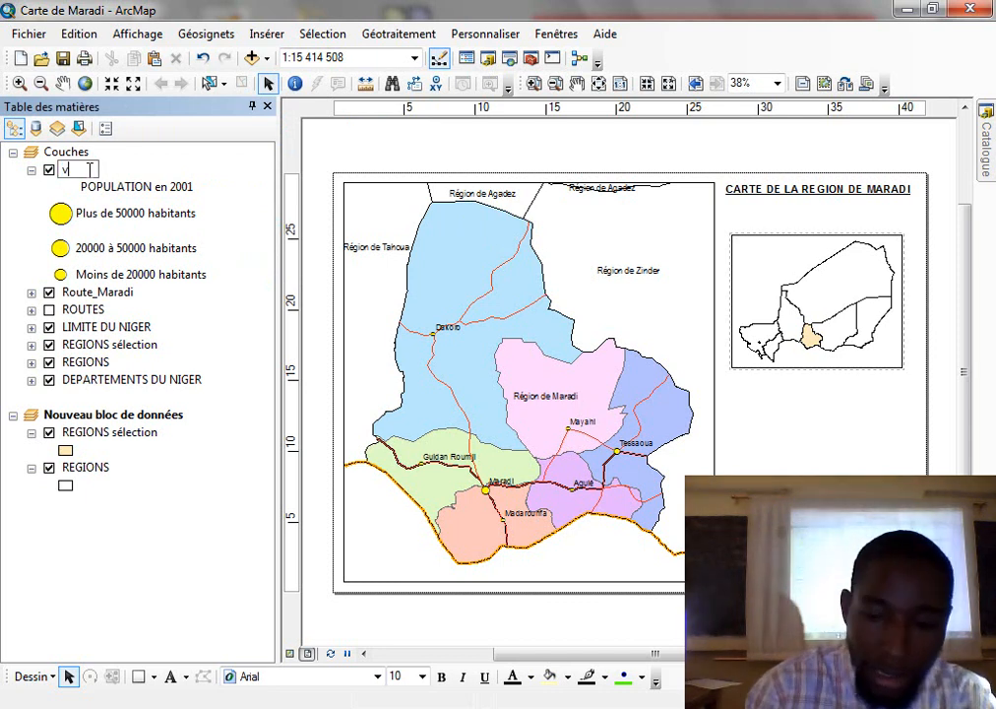
text(Villes et)
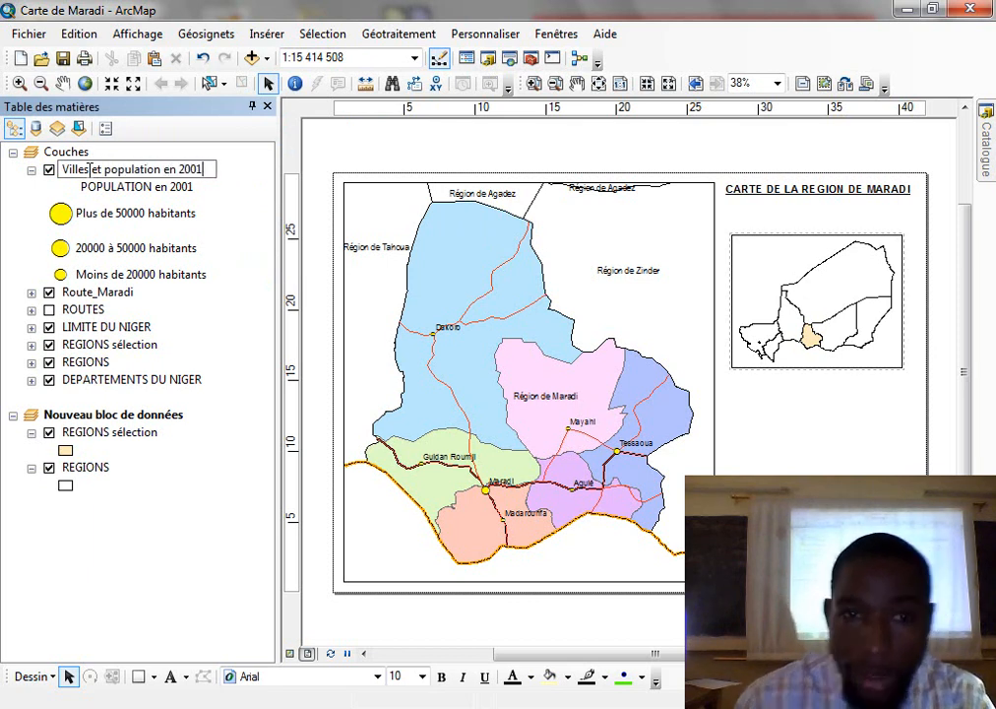
text(population en 2001)
key(Return)
Rename the Route_Maradi layer as "Réseau routier".
ctrl+click(95, 292)
click(95, 295)
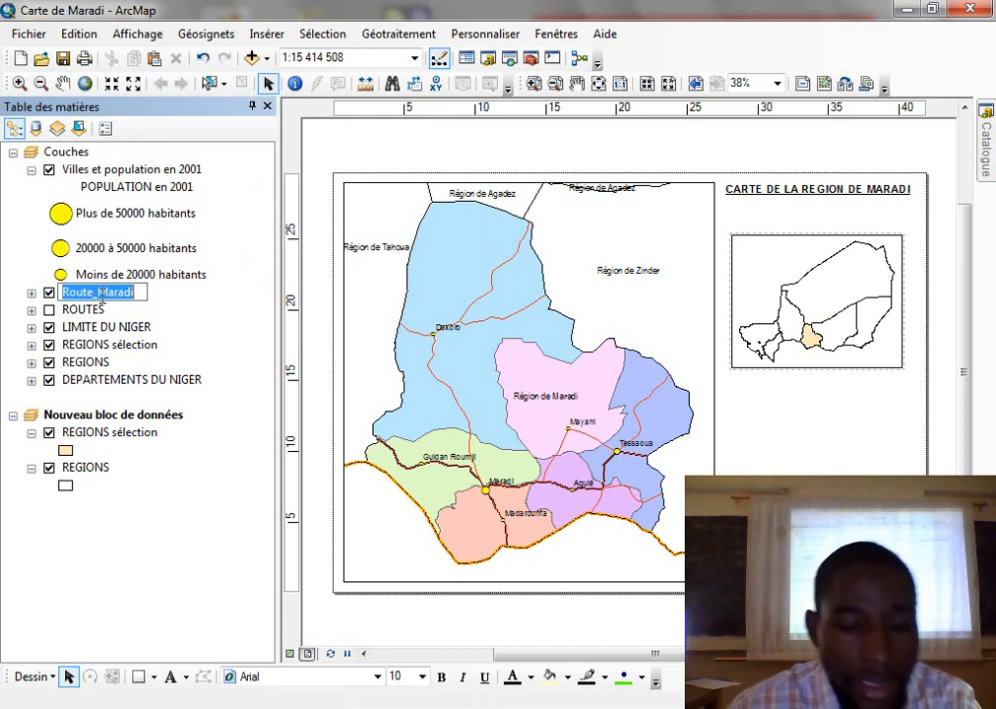
text(Rés)
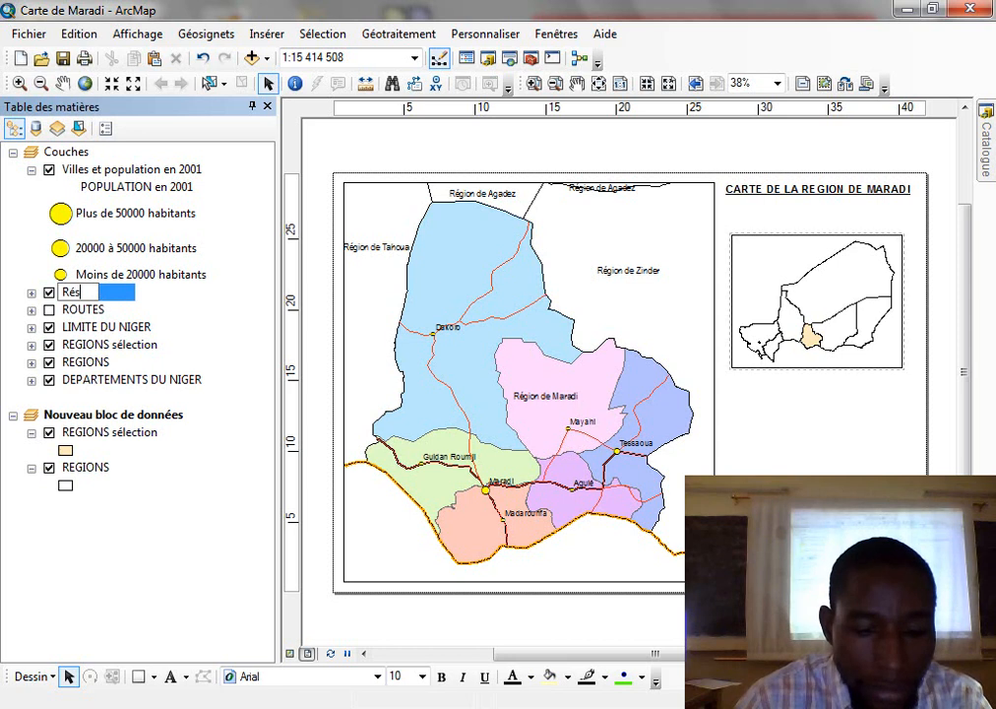
text(eau routi)
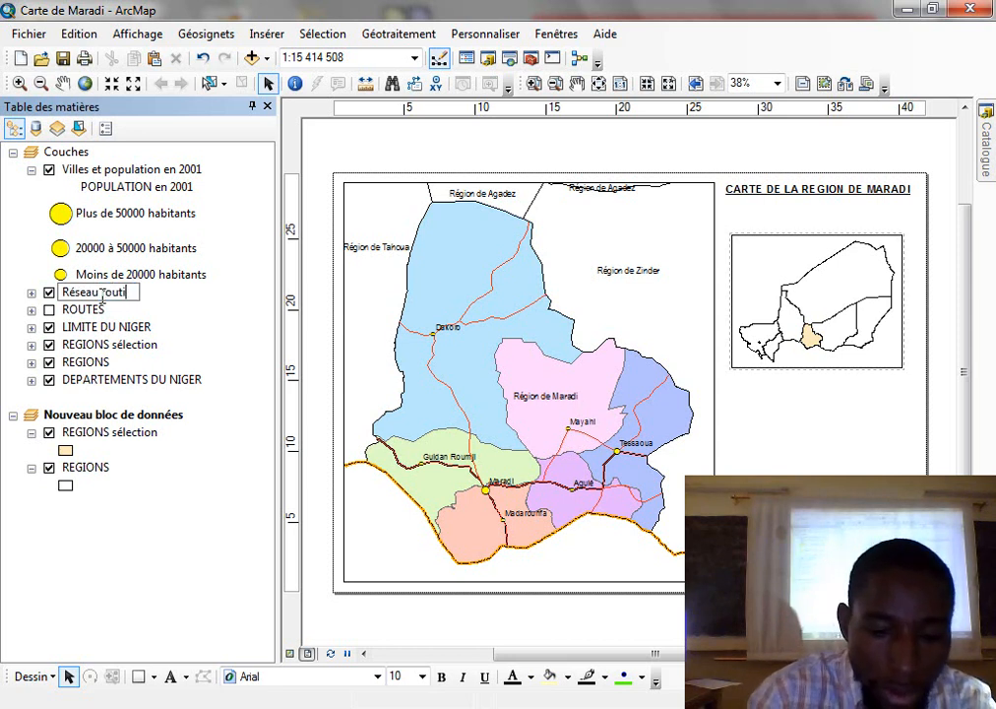
key(Return)
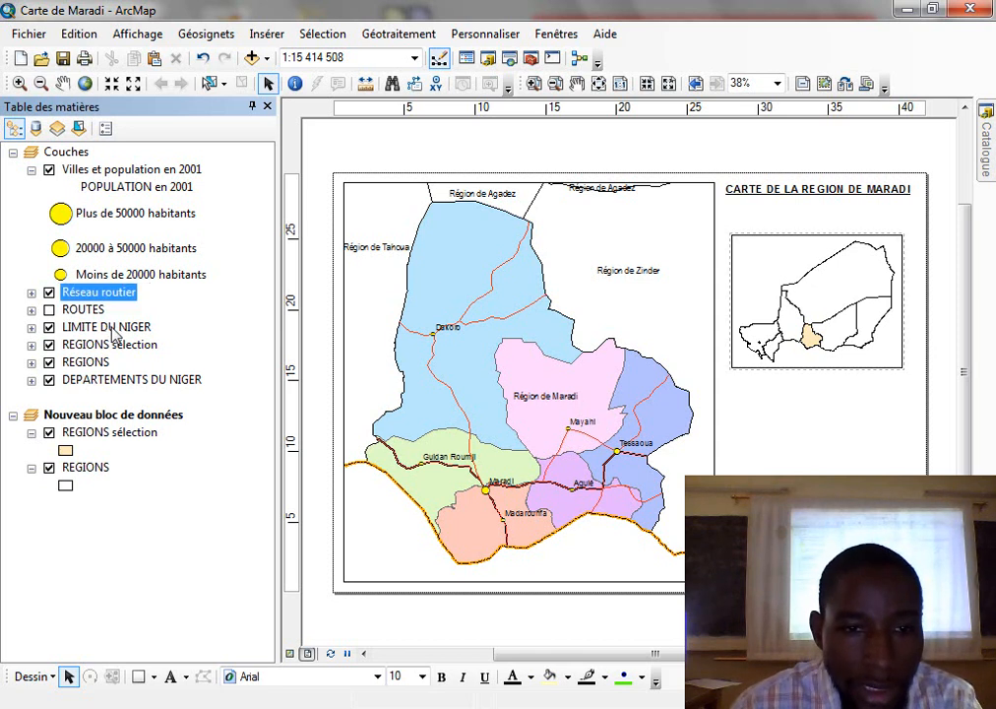
Rename the LIMITE DU NIGER layer as "Frontière internationale".
click(116, 327)
click(123, 328)
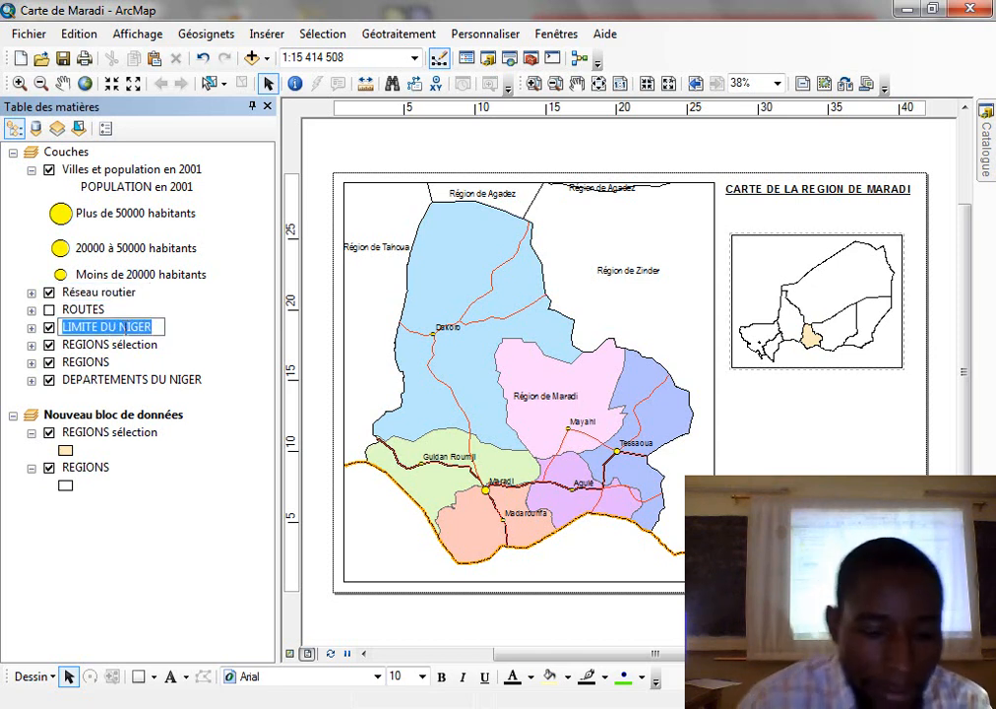
text(Frontière int)
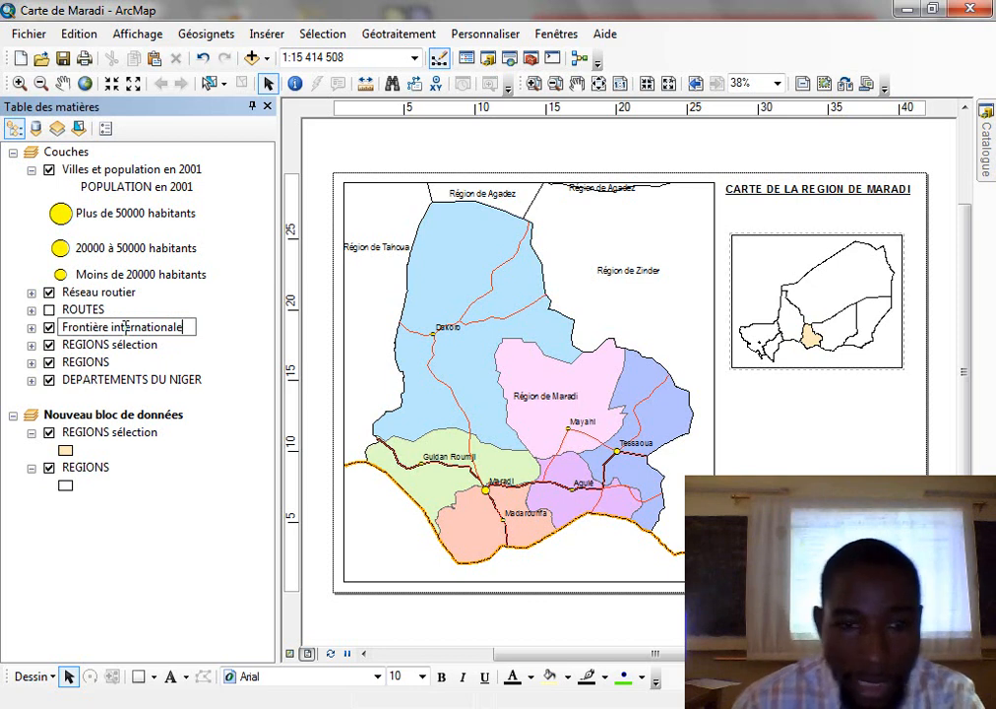
text(ernationale)
key(Return)
Rename the REGIONS sélection layer of the main data frame as "Limite de la Région de Maradi".
click(133, 346)
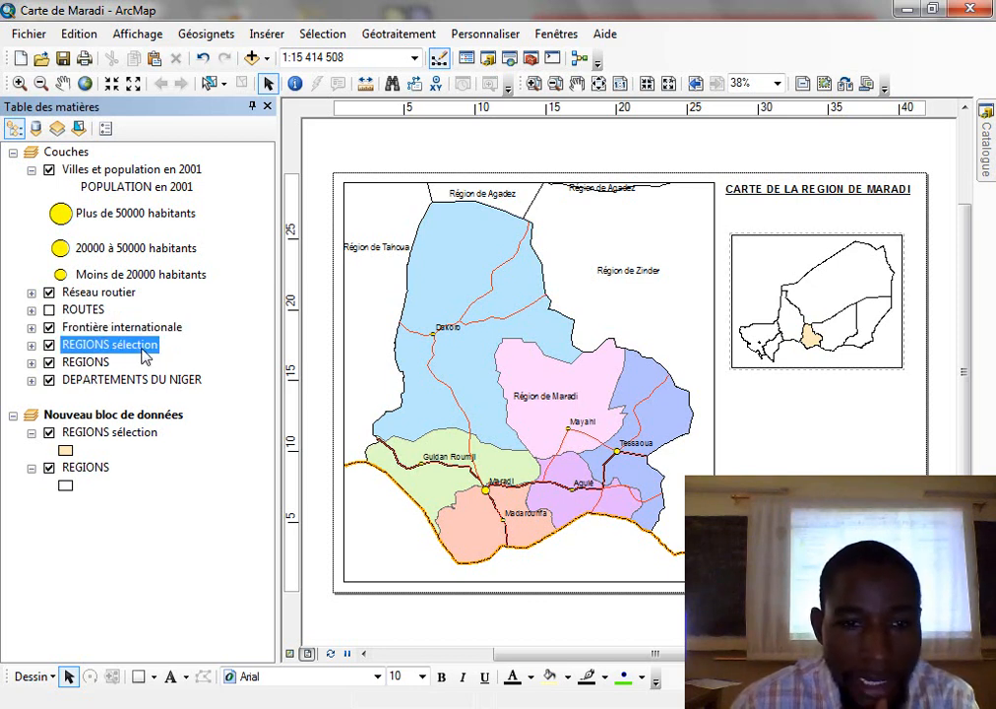
click(144, 349)
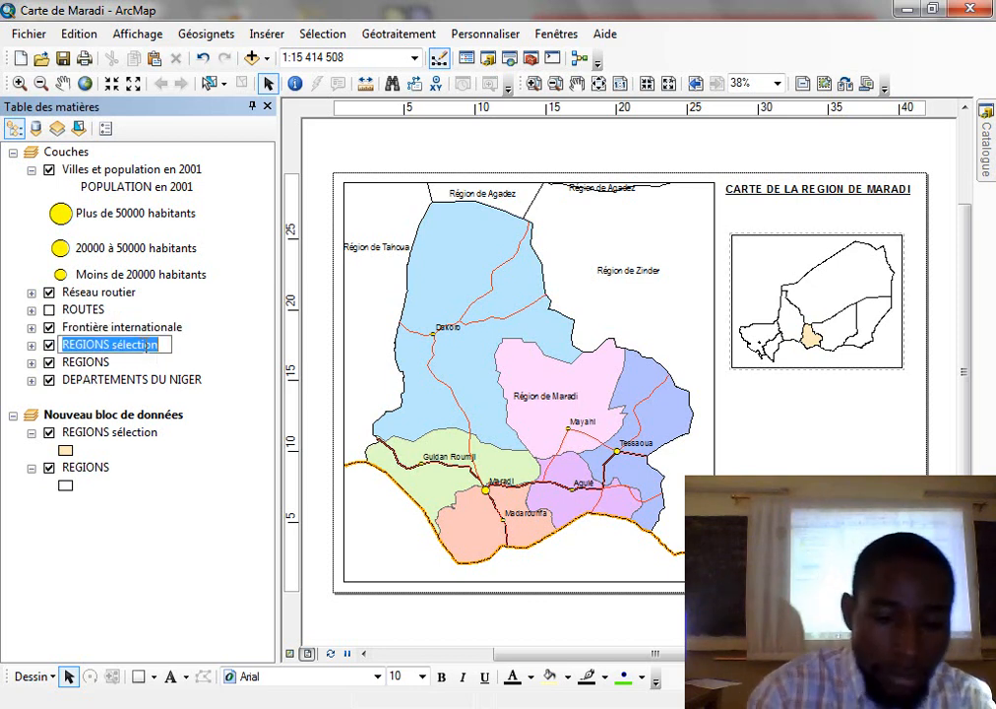
text(Limite)
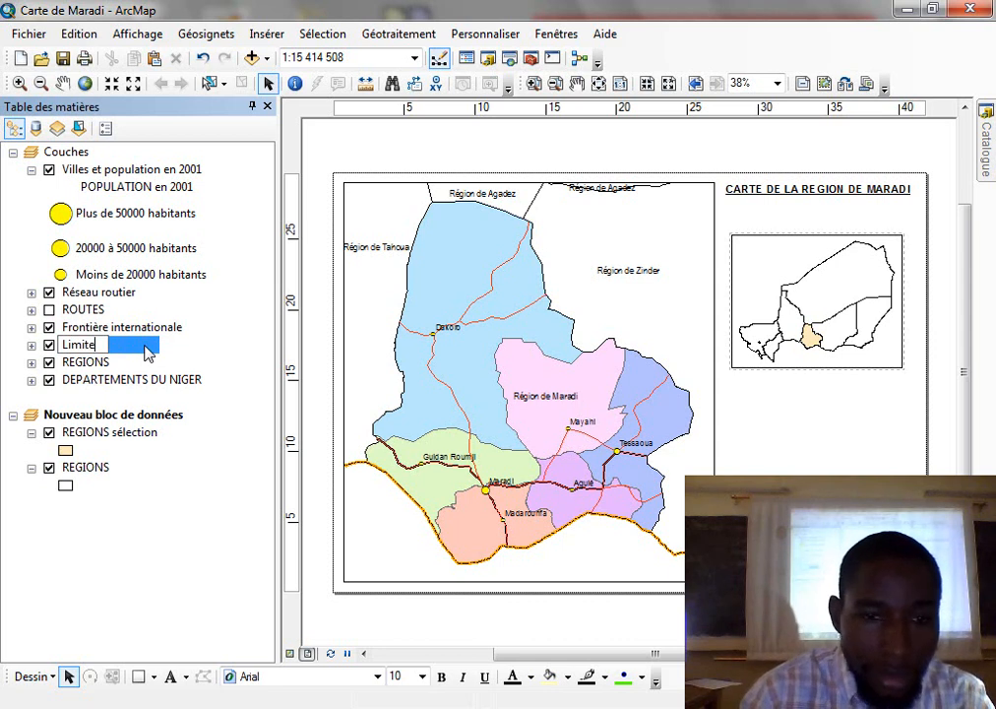
text( de la Région de Maradi)
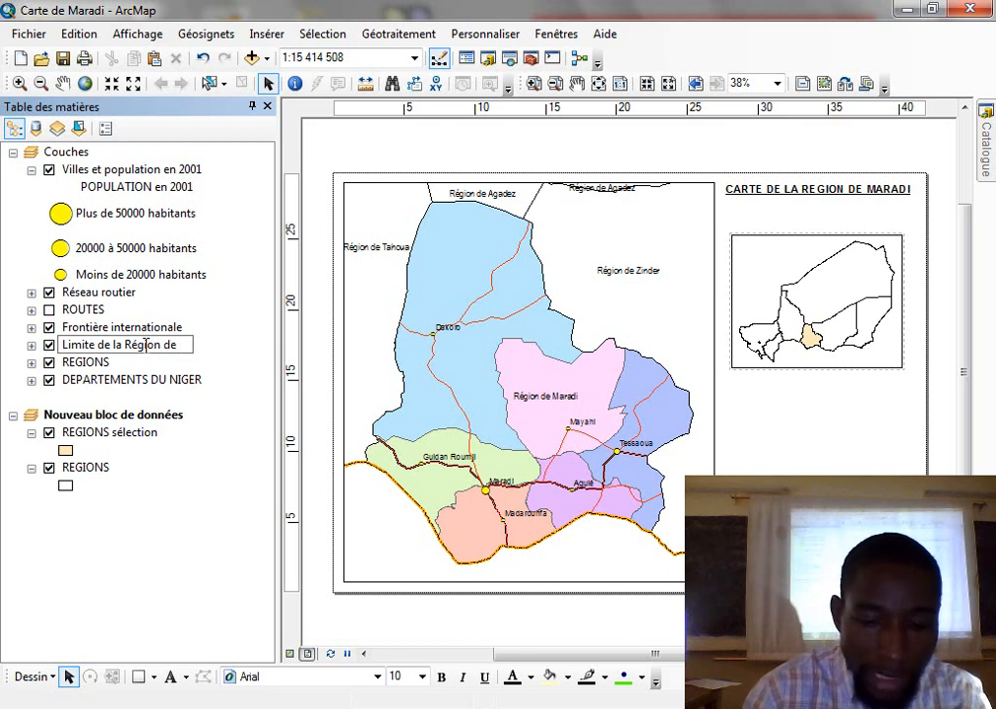
key(Return)
Rename the REGIONS layer of the main data frame as "Autres régions".
click(94, 365)
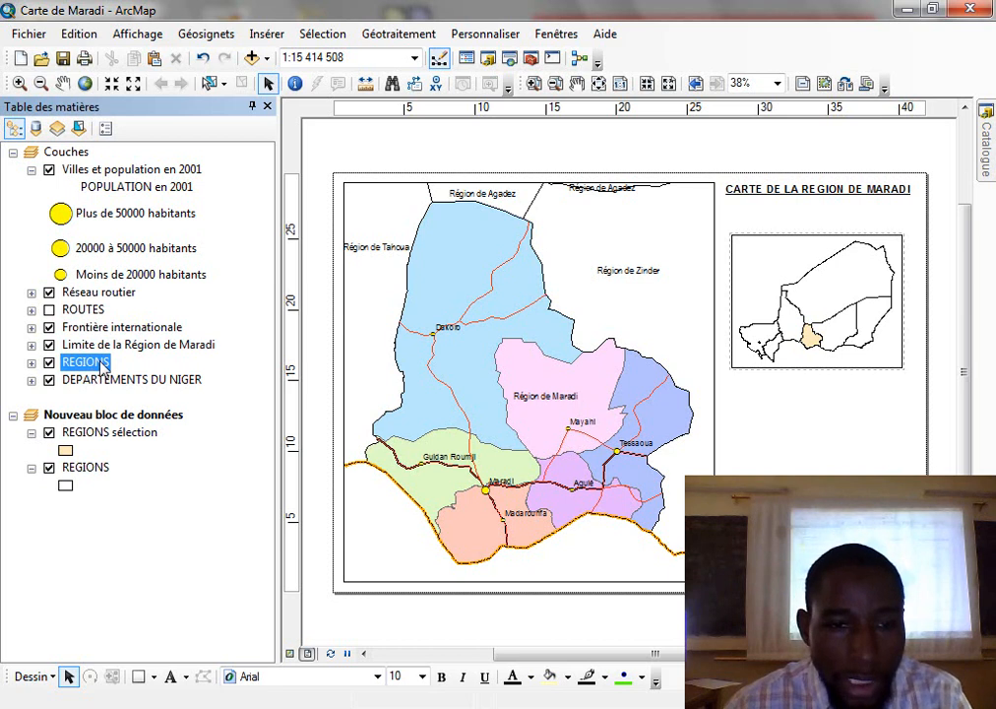
click(103, 364)
text(Autres ré)
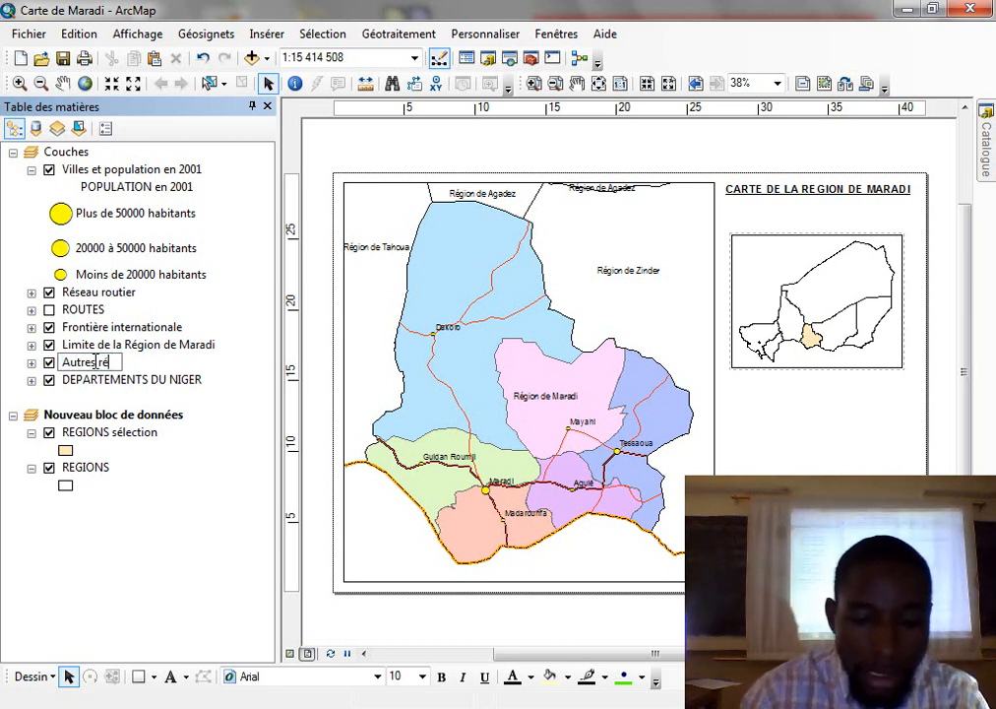
text(gions)
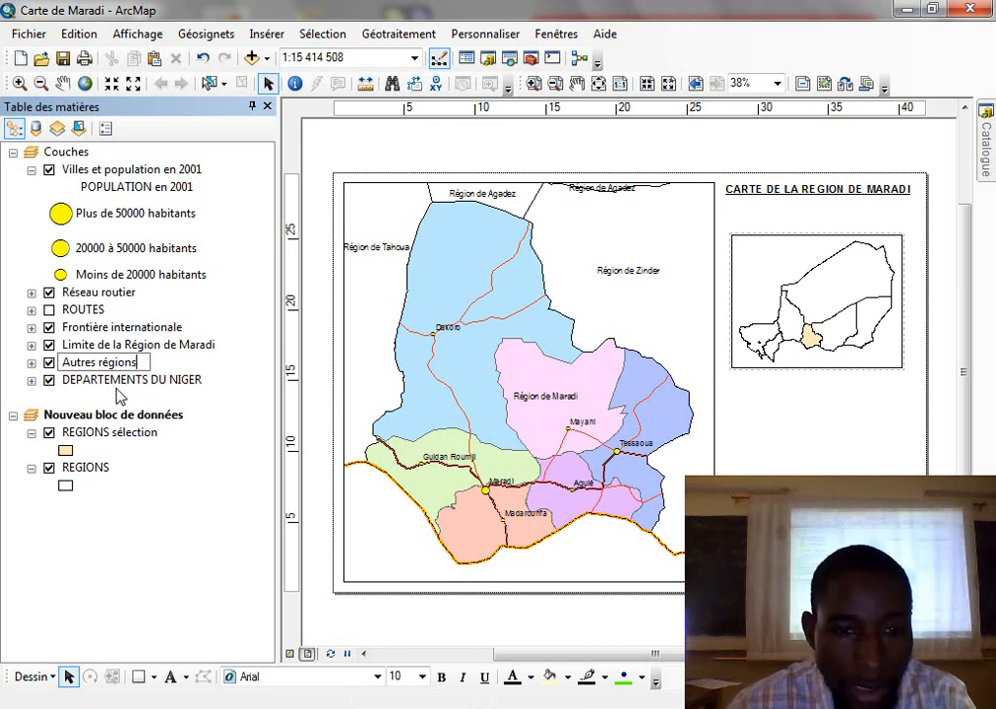
key(Return)
Rename the DEPARTEMENTS DU NIGER layer as "Départements".
click(139, 382)
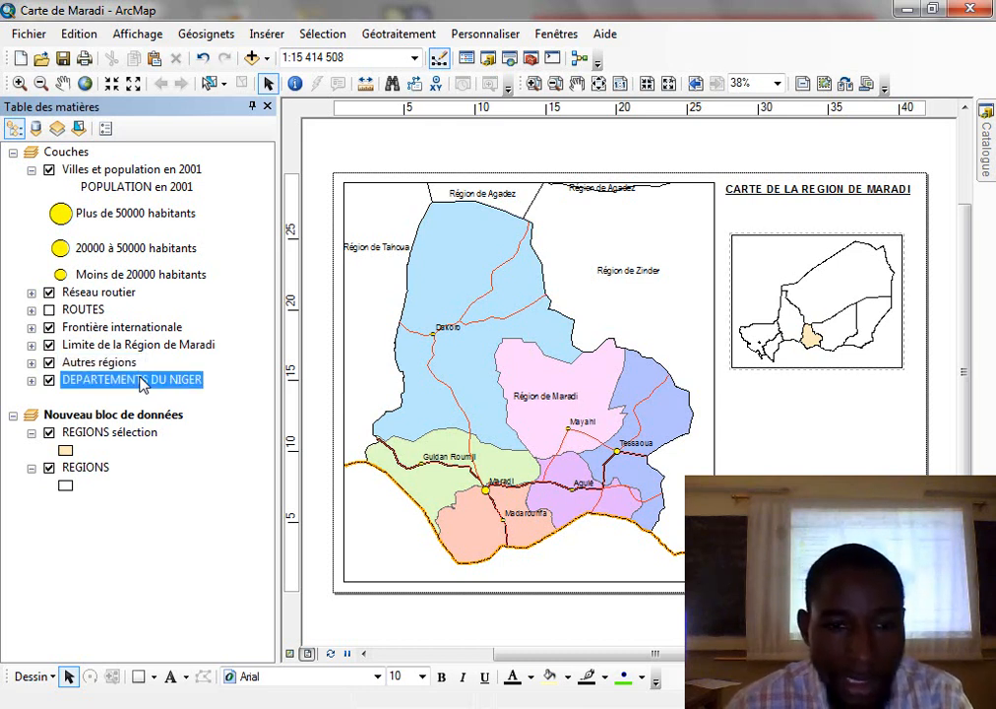
click(143, 384)
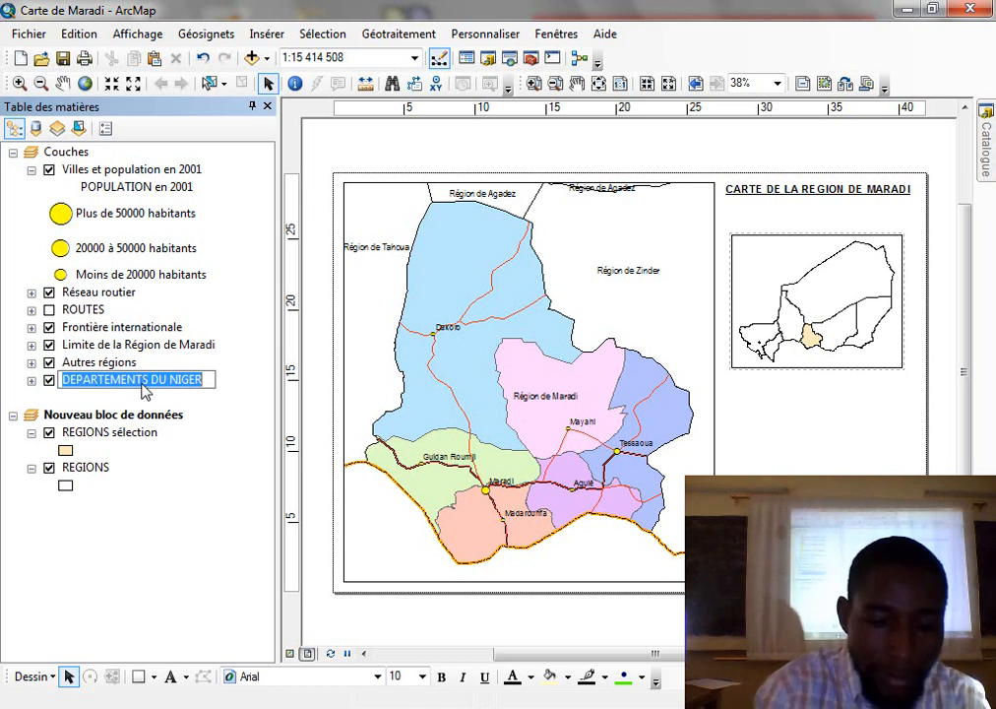
text(Départements)
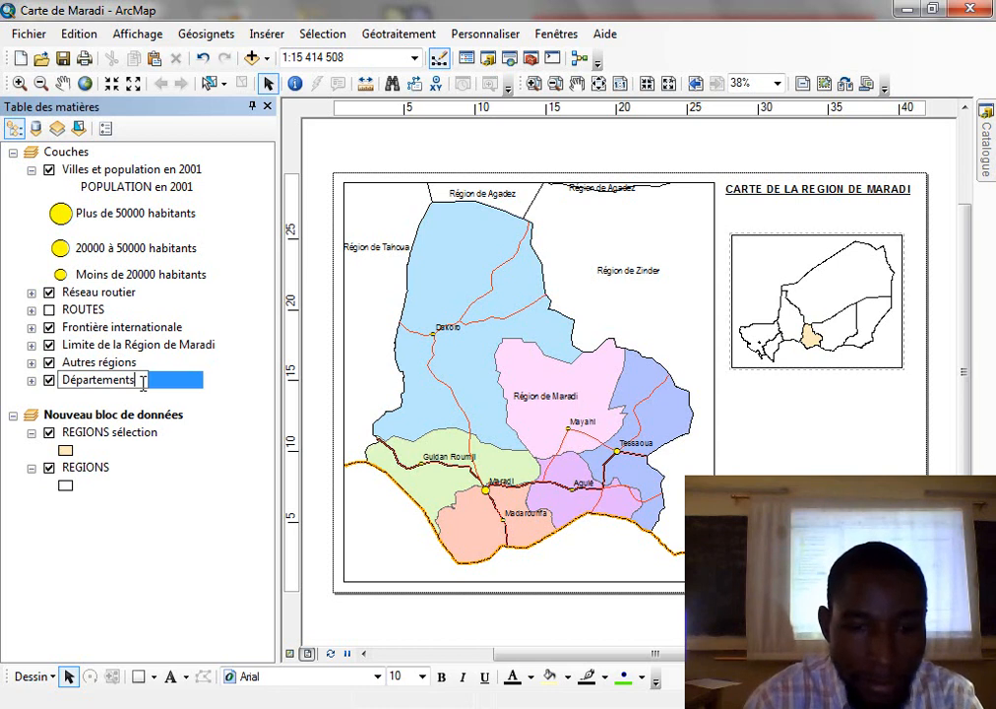
key(Return)
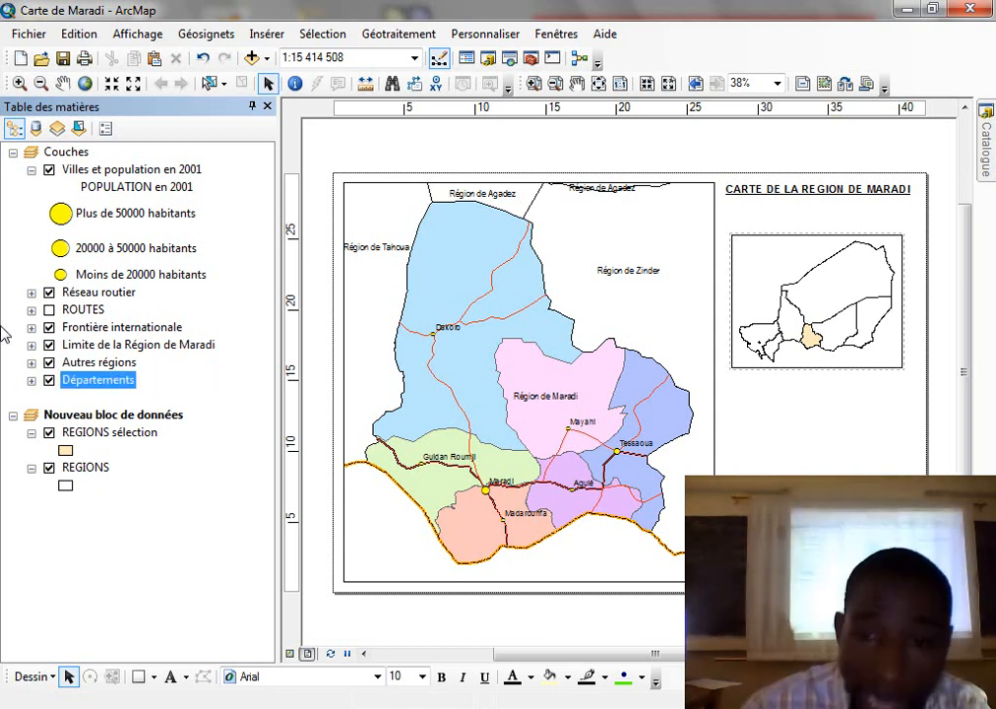
click(265, 35)
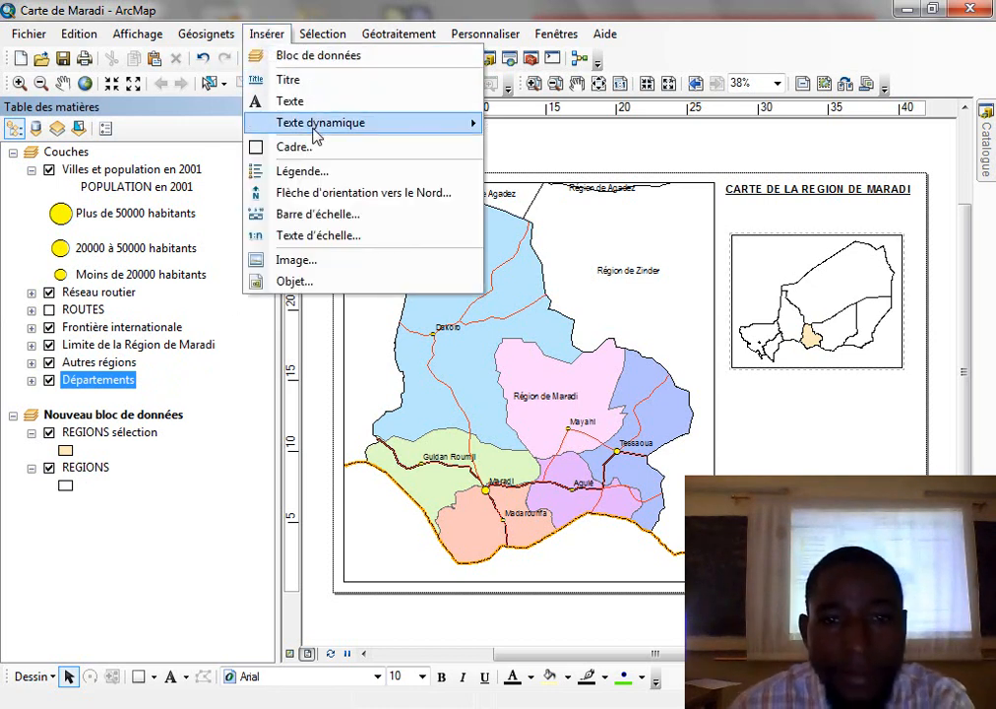
click(306, 171)
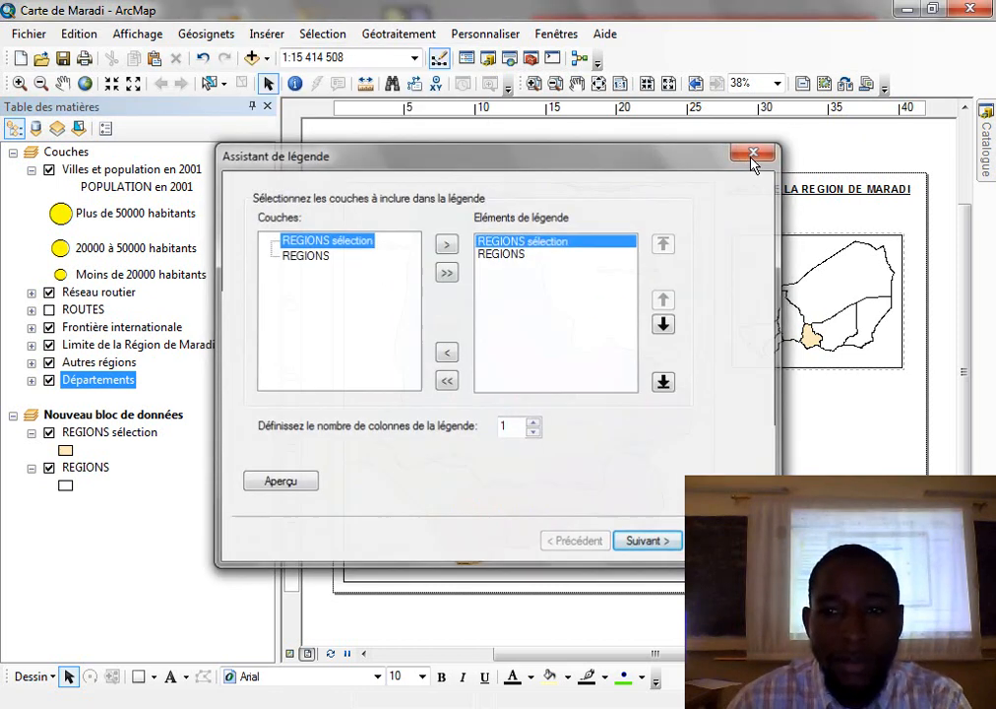
click(757, 149)
Activate the Couches data frame and start inserting a legend for its layers.
right_click(78, 154)
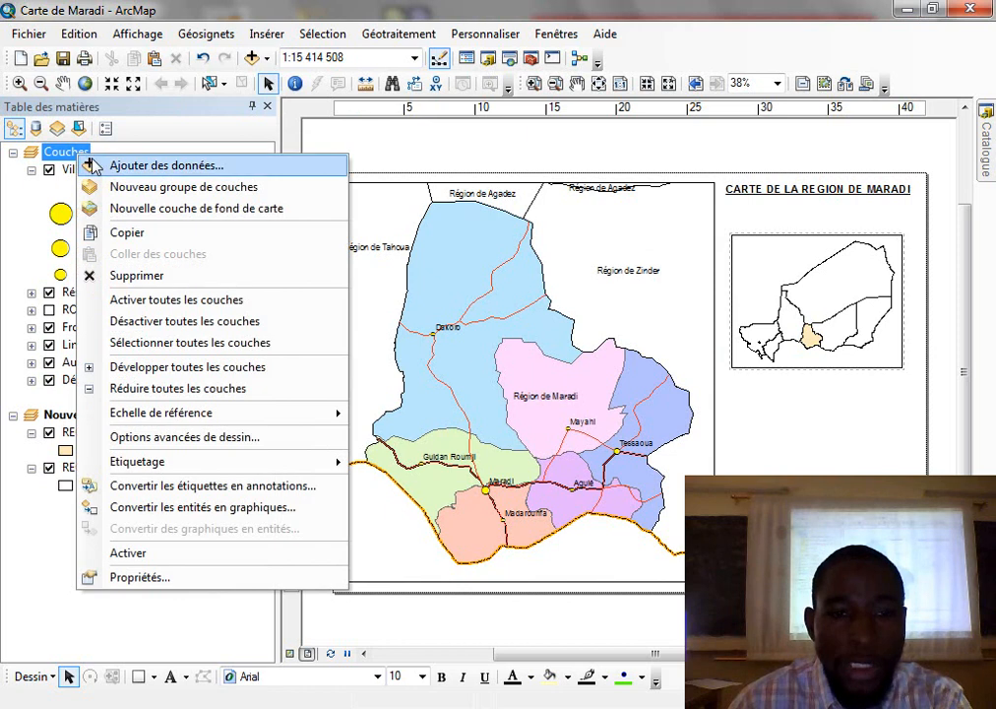
click(128, 552)
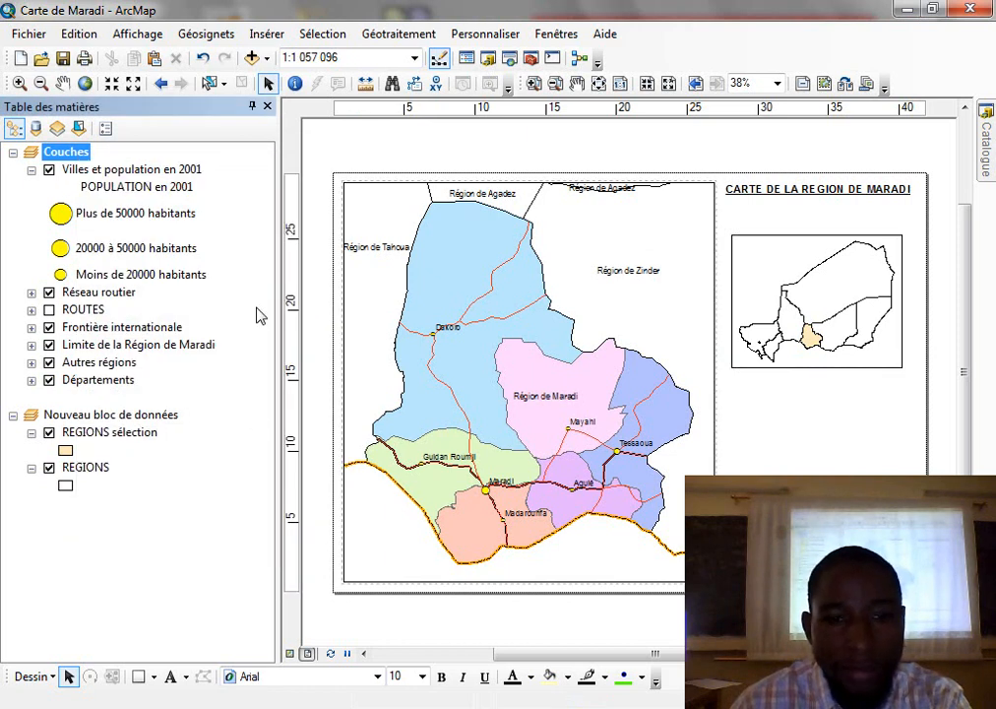
click(265, 37)
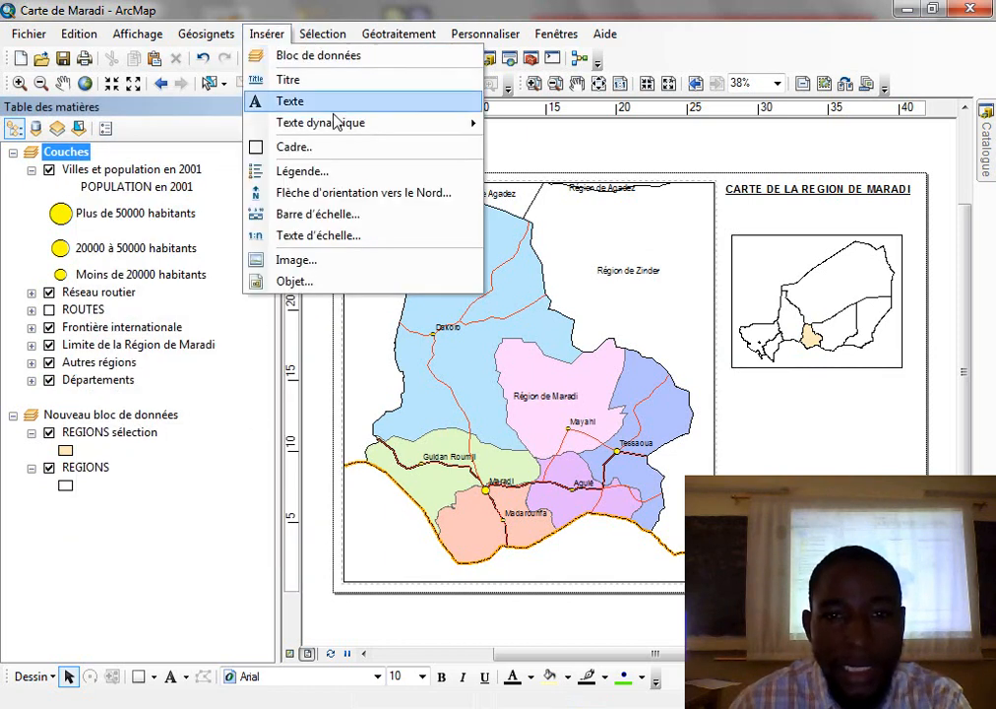
click(330, 169)
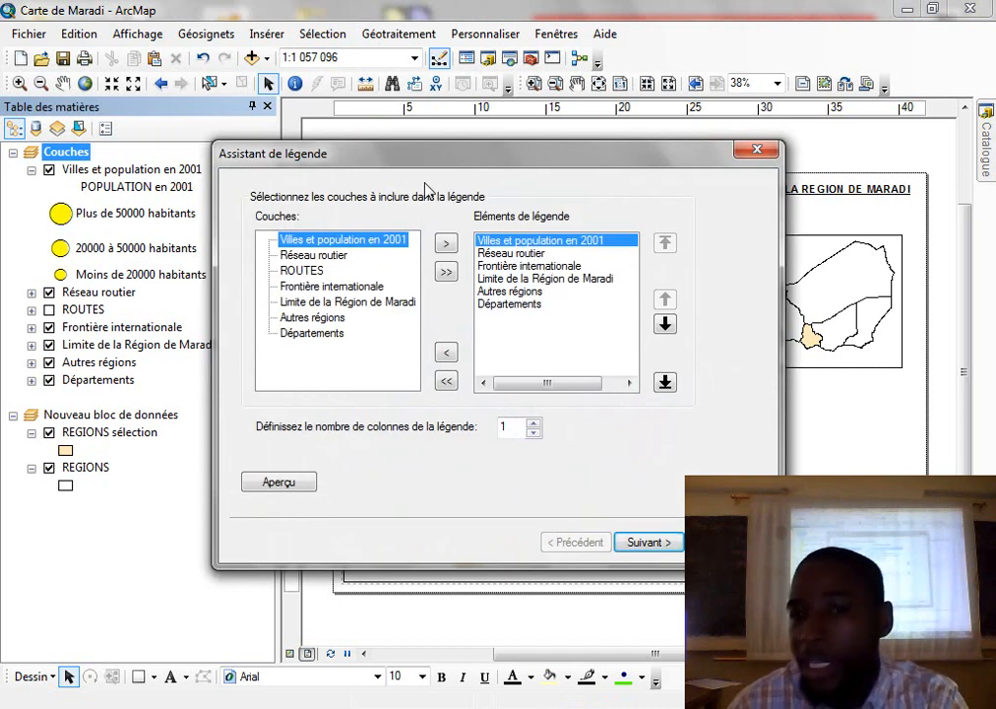
Move Frontière internationale to the end of the legend items.
click(539, 267)
click(536, 279)
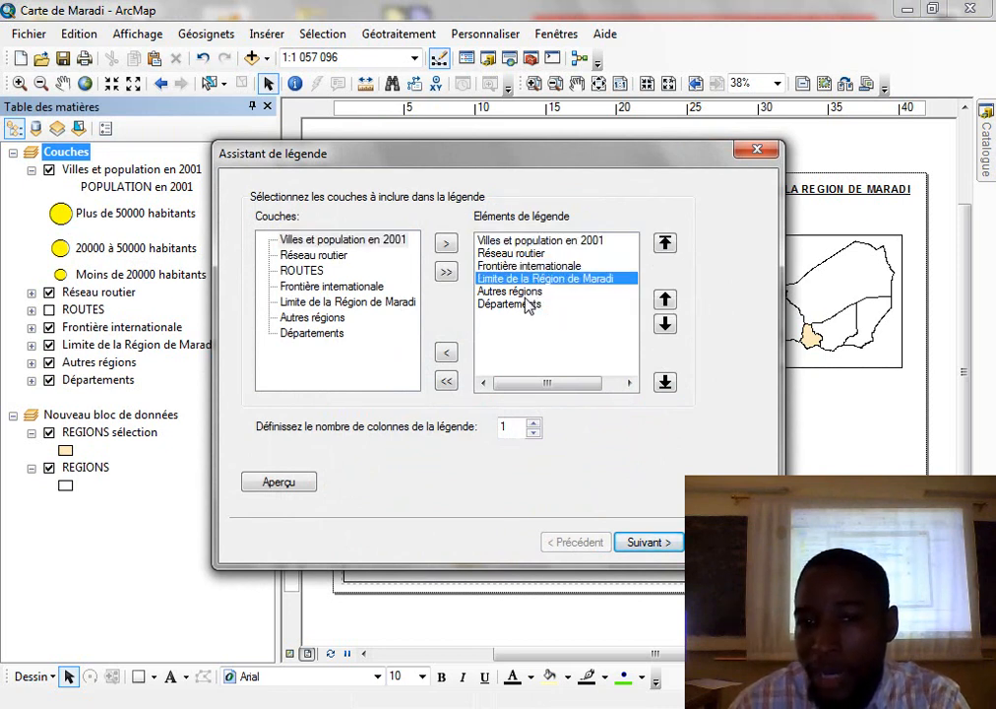
click(524, 294)
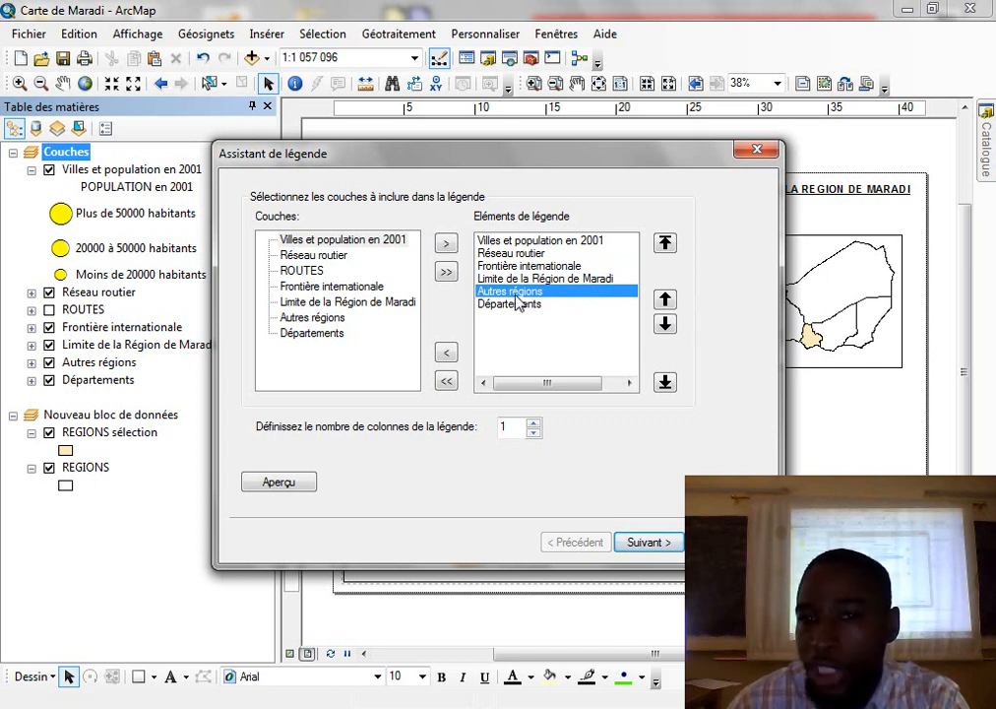
click(528, 265)
click(665, 325)
click(666, 325)
click(665, 324)
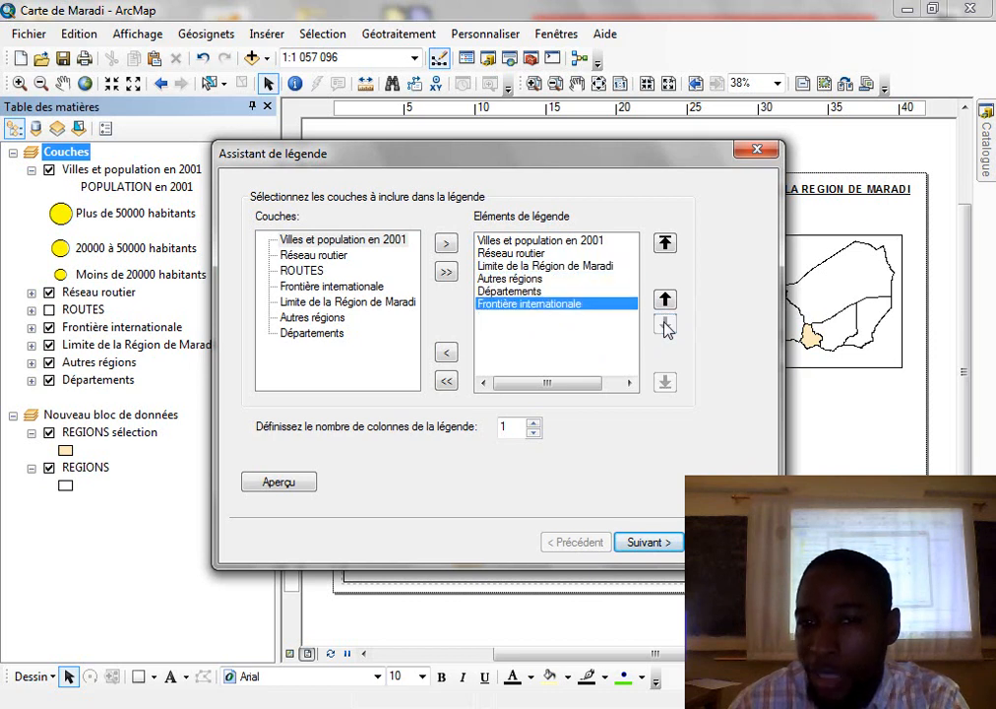
Reorder the legend items so Départements comes before Limite de la Région de Maradi and Autres régions.
click(531, 280)
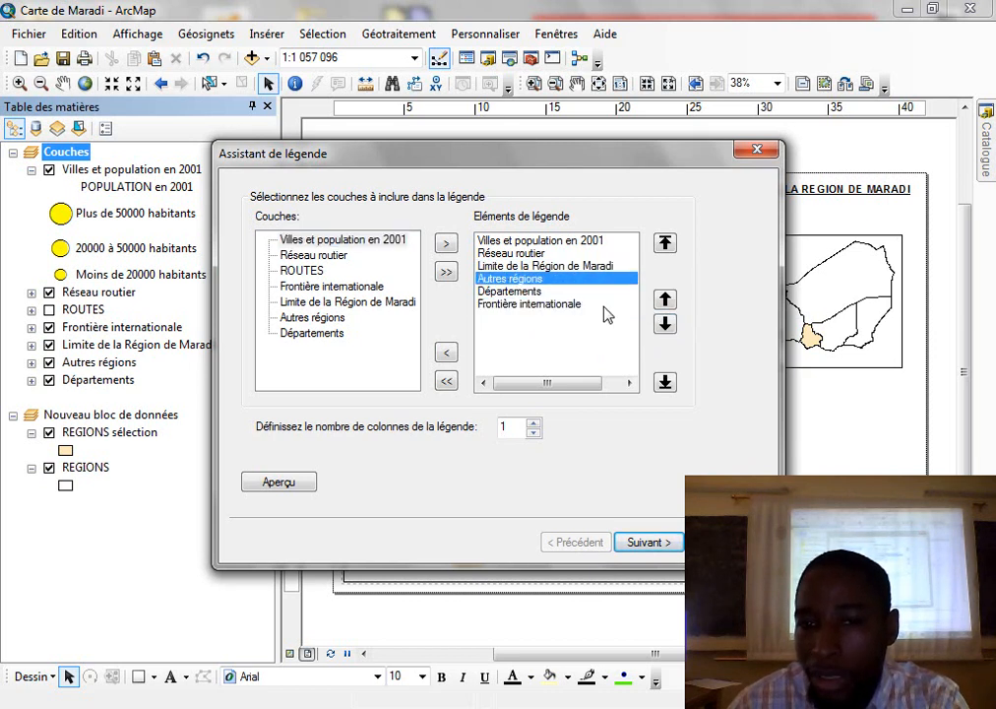
click(666, 325)
click(522, 267)
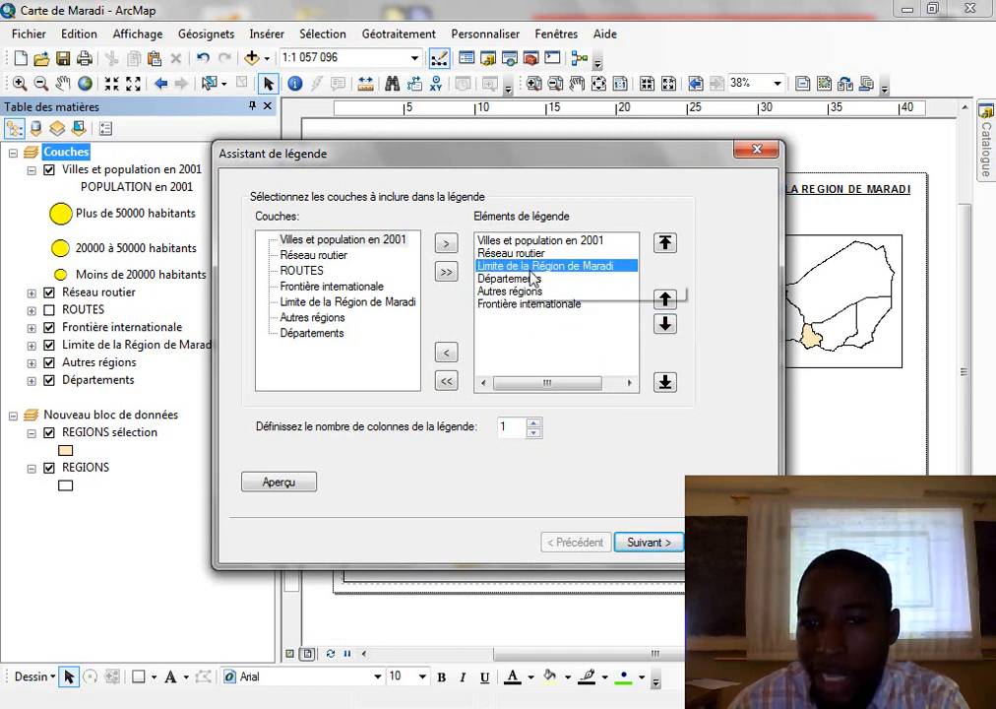
click(666, 324)
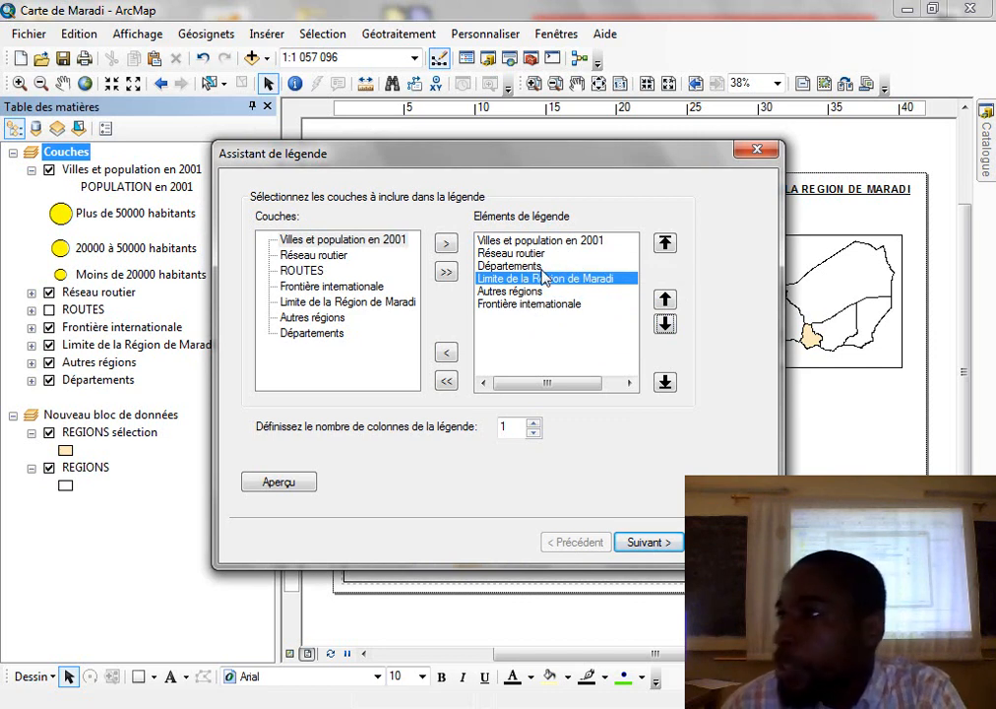
Accept the legend items and keep "Légende" as the title in bold Arial, size 20.
click(656, 541)
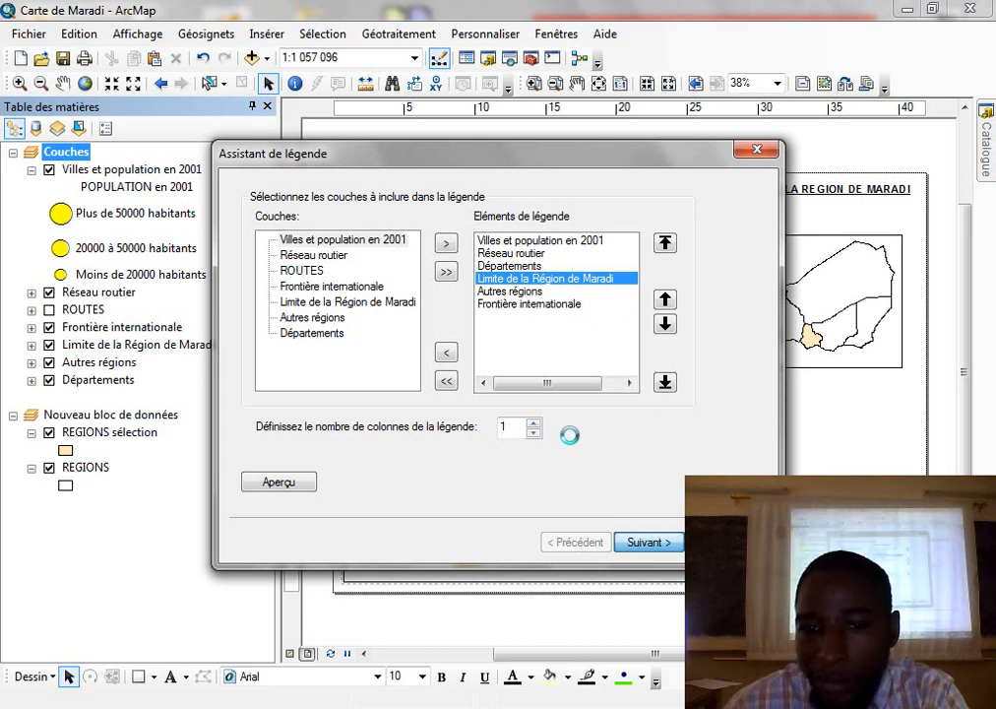
click(650, 543)
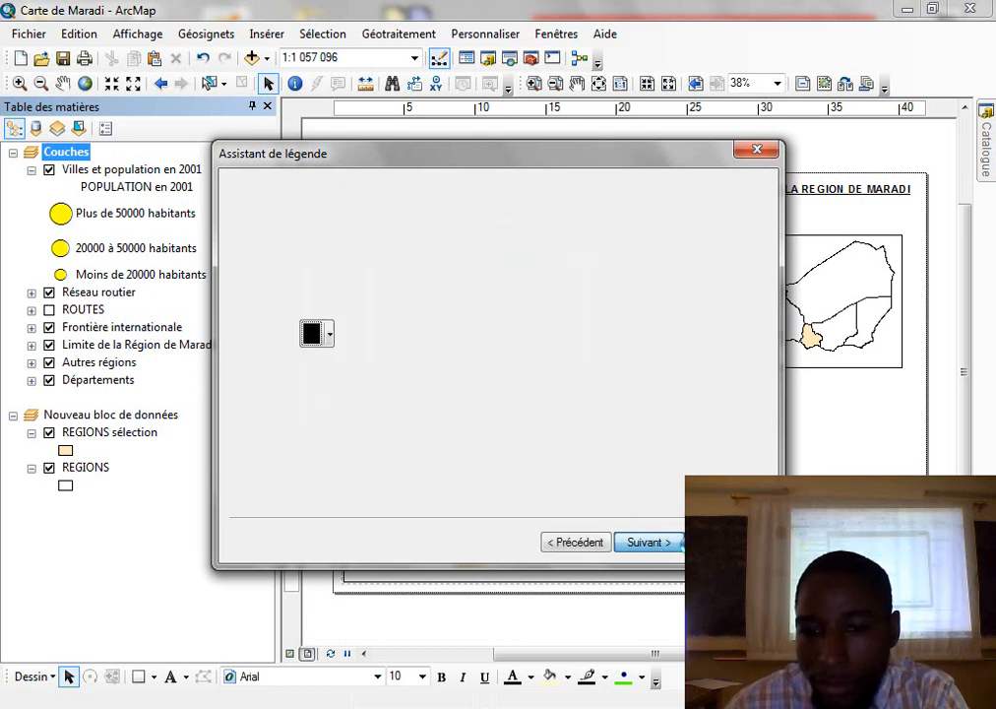
click(591, 542)
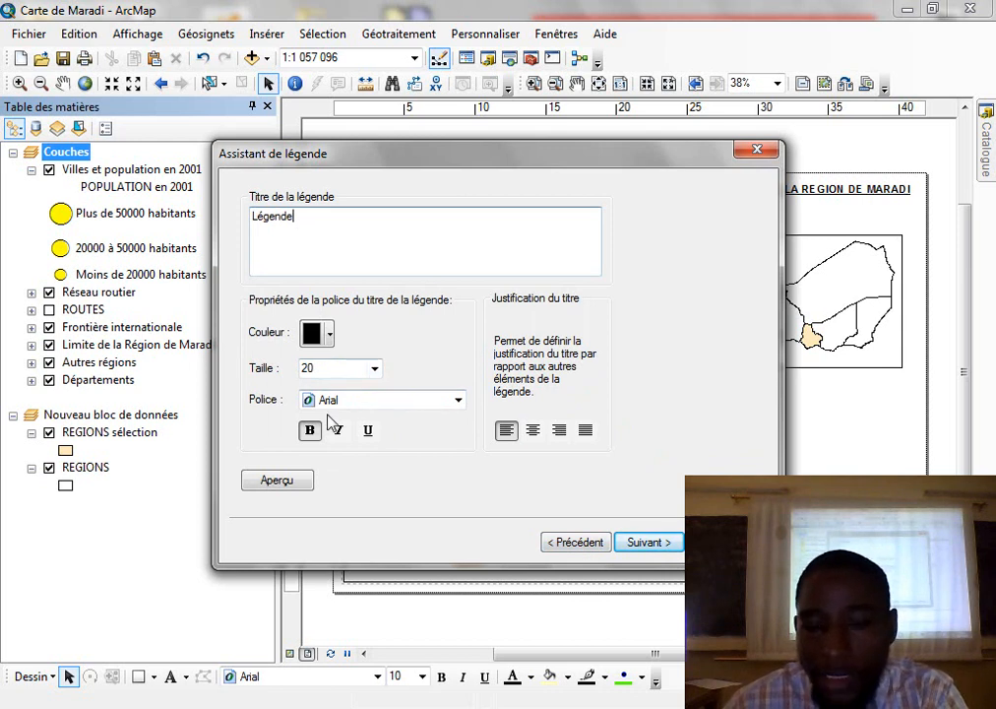
click(645, 542)
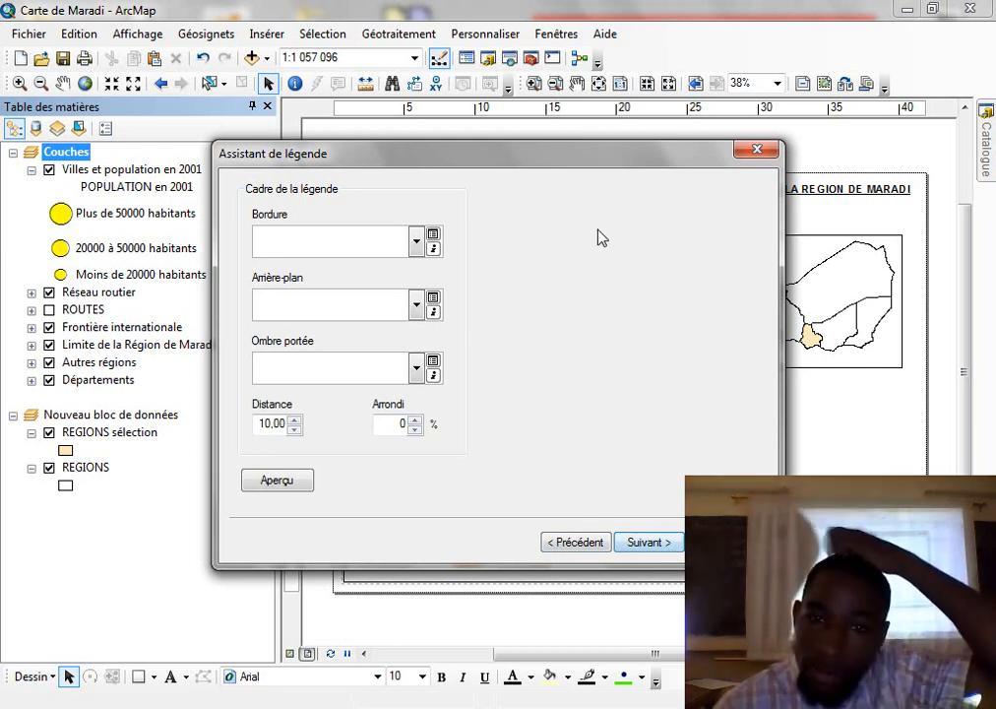
Give the legend frame a thin black border, a Blanc background and a light grey drop shadow.
drag(572, 172, 649, 173)
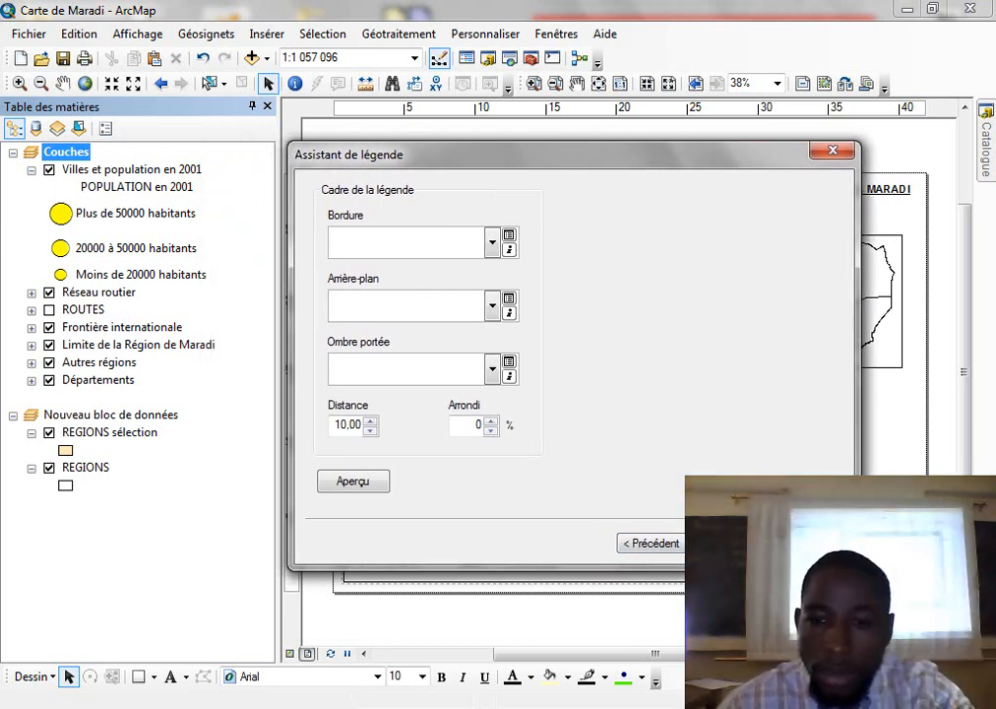
key(Return)
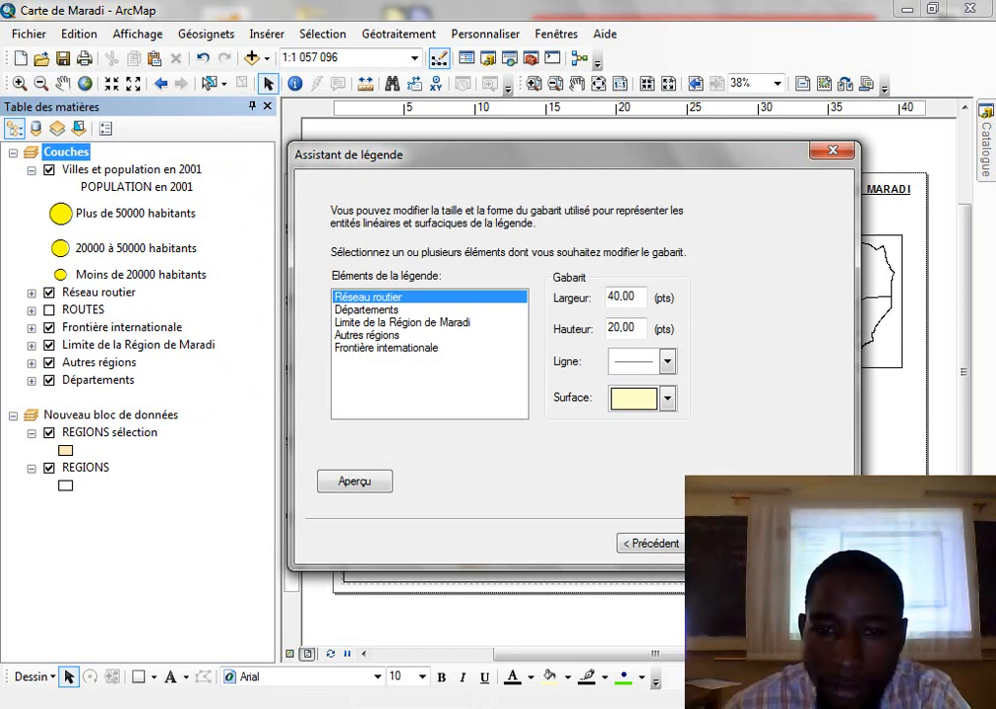
key(Return)
click(654, 544)
click(650, 544)
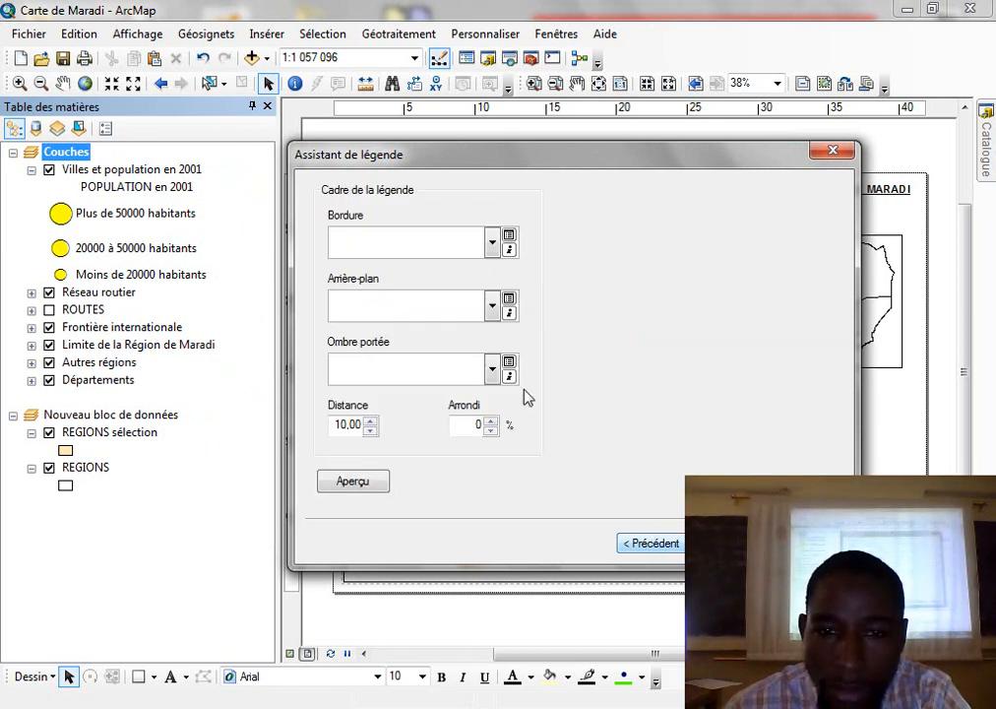
click(492, 241)
click(420, 318)
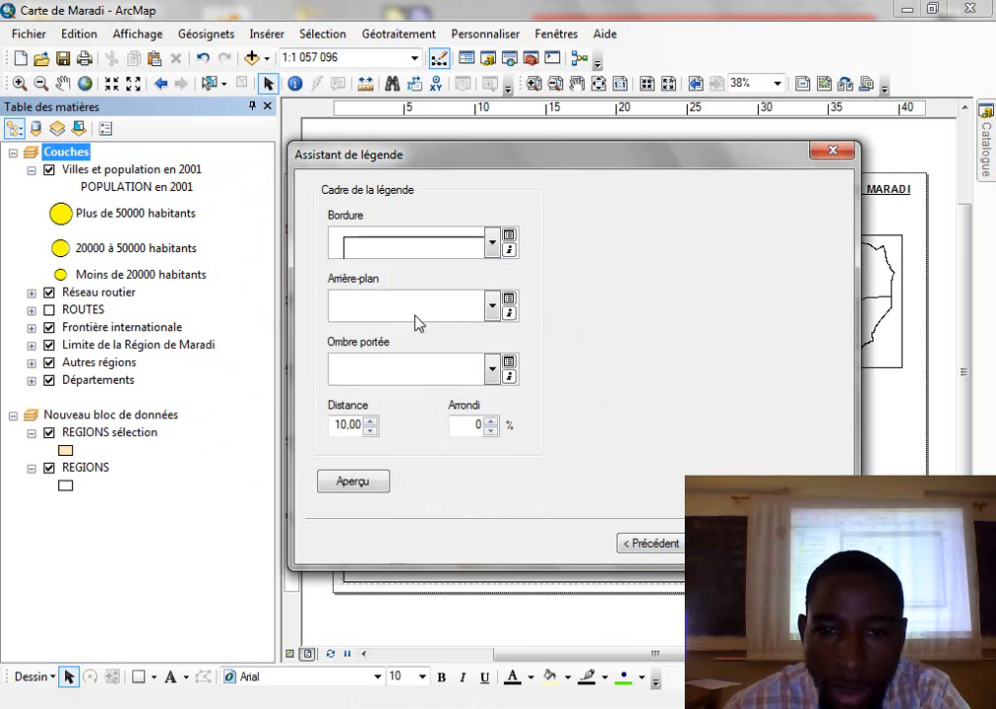
click(492, 306)
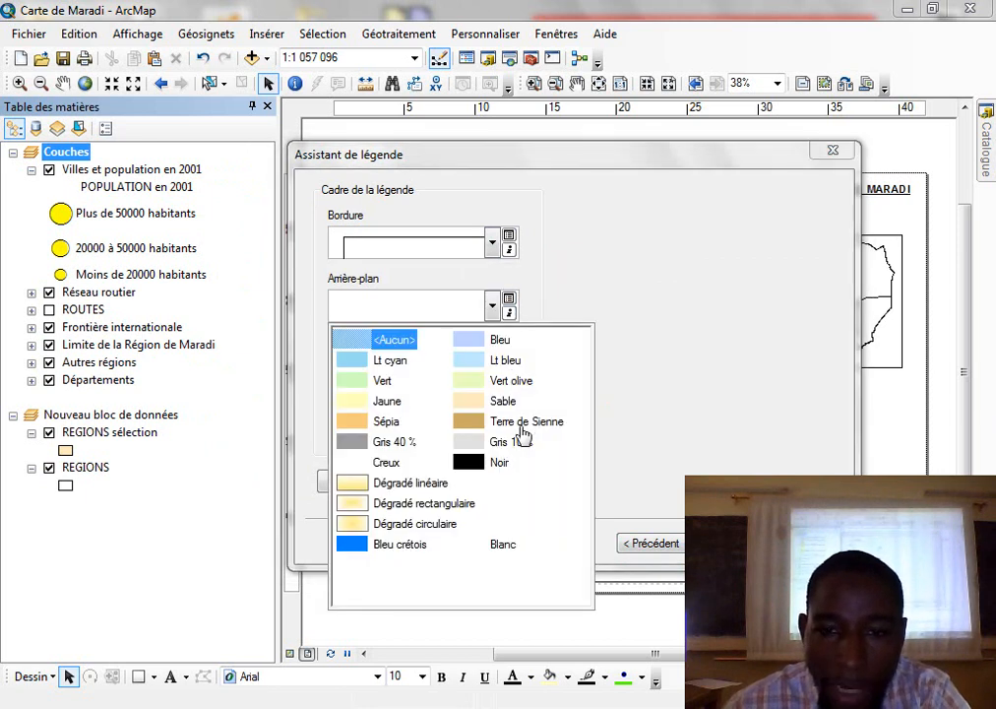
click(502, 547)
click(492, 369)
click(496, 405)
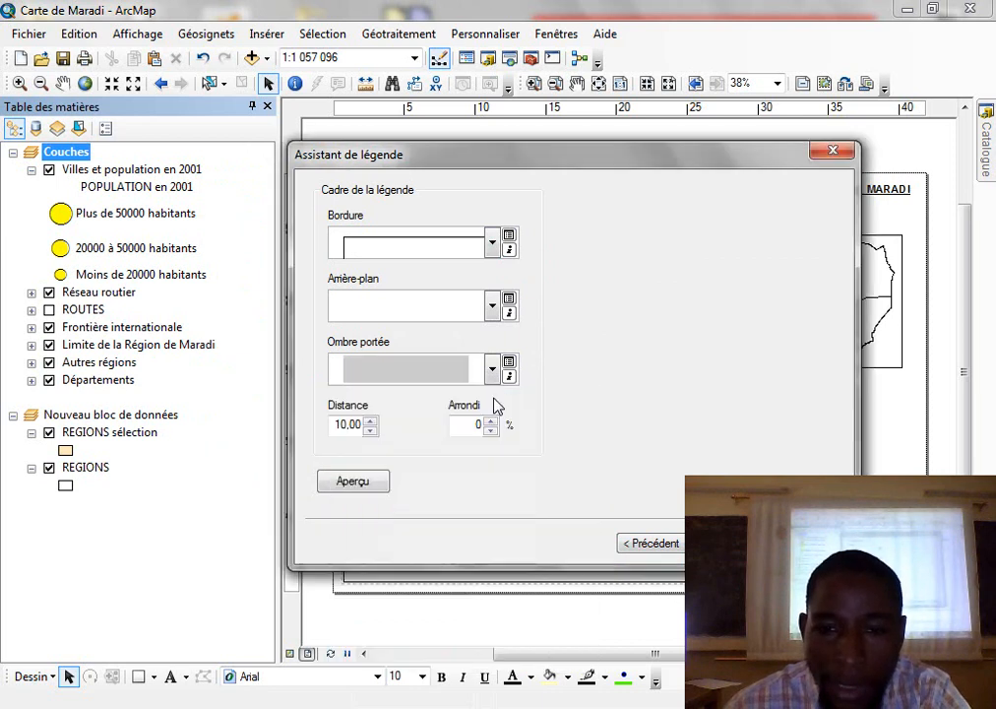
Keep the default legend patch and spacing settings and create the legend.
click(723, 544)
click(724, 543)
click(724, 543)
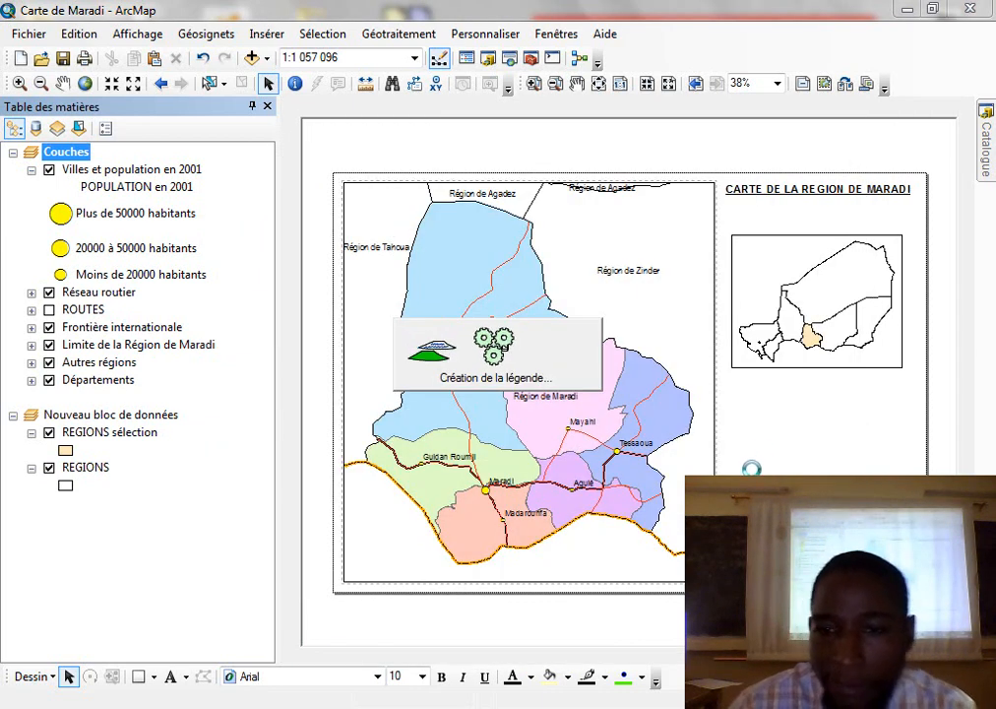
Place the legend to the right of the main map and move the Niger inset map up beneath the title.
drag(613, 247, 804, 375)
click(815, 273)
drag(814, 271, 812, 239)
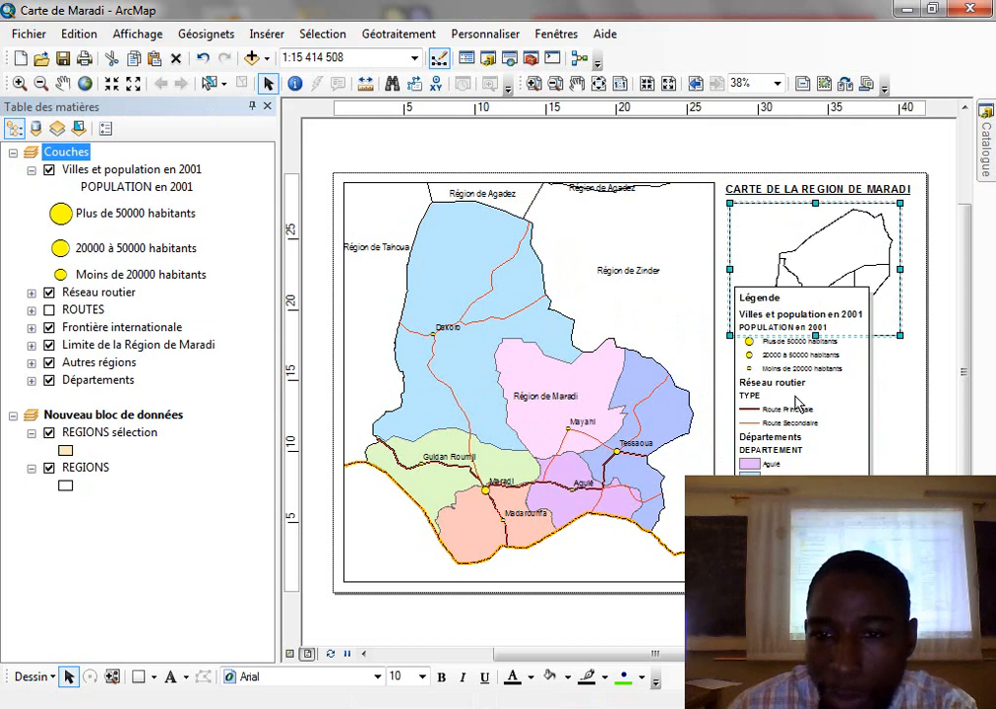
click(805, 442)
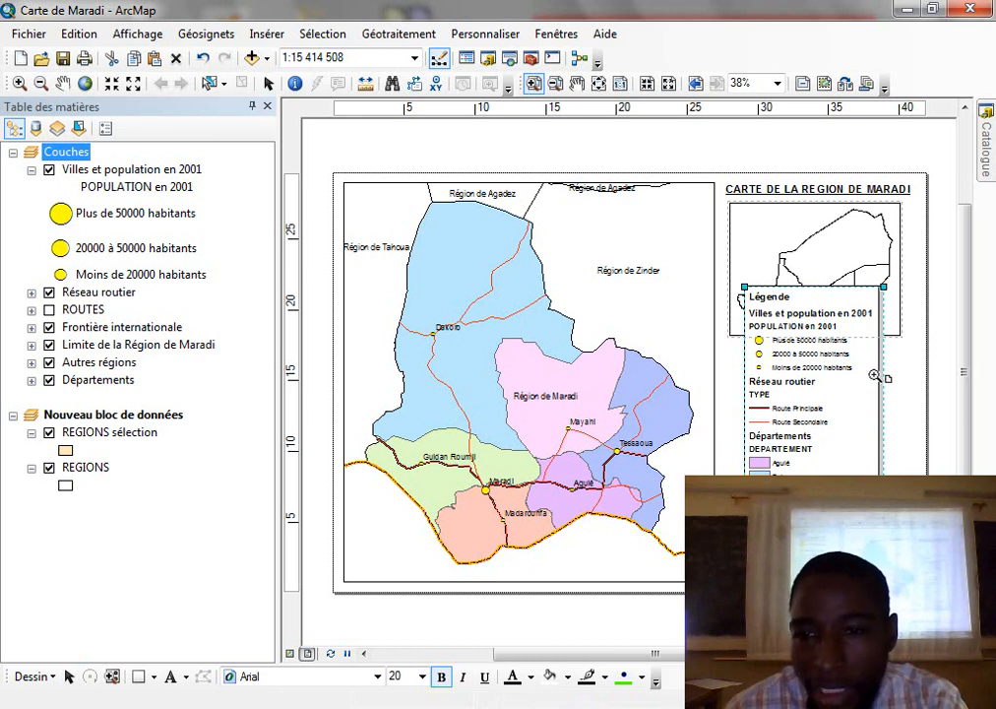
Give the legend item Villes et population en 2001 the horizontal single-symbol layer name and label style, and move the legend below the inset map.
drag(729, 282, 884, 598)
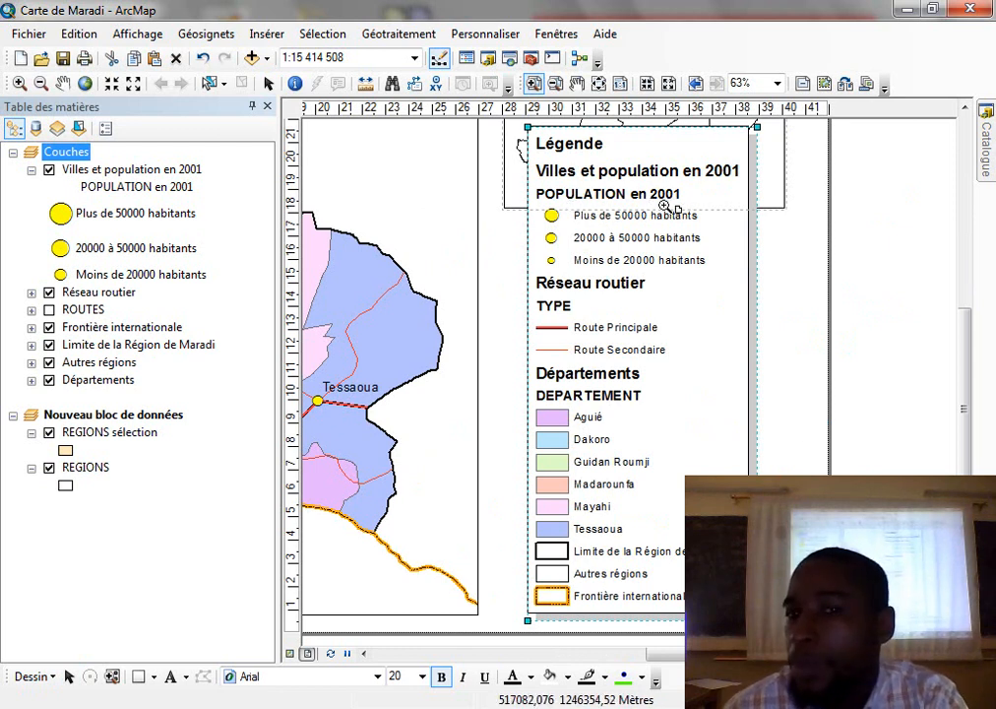
click(268, 83)
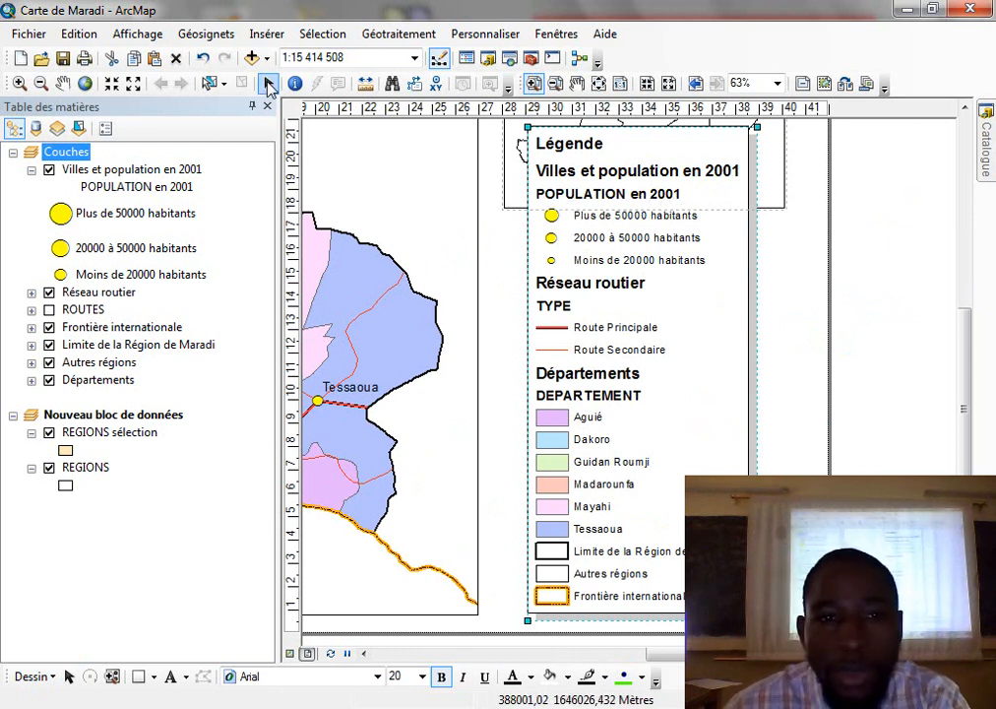
click(619, 308)
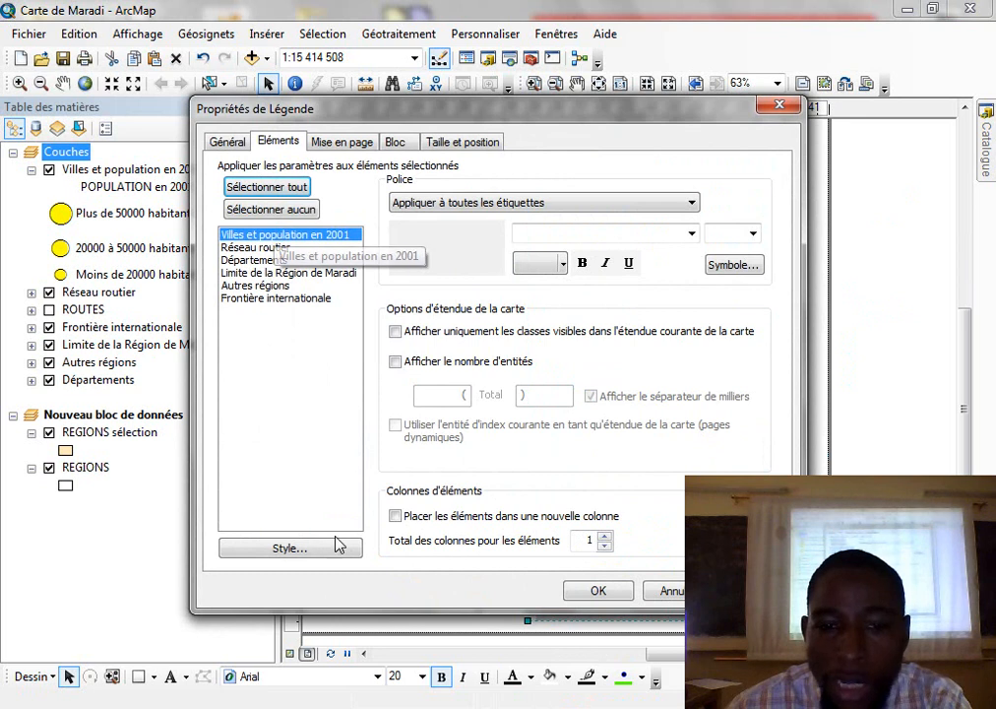
click(289, 547)
drag(497, 233, 513, 321)
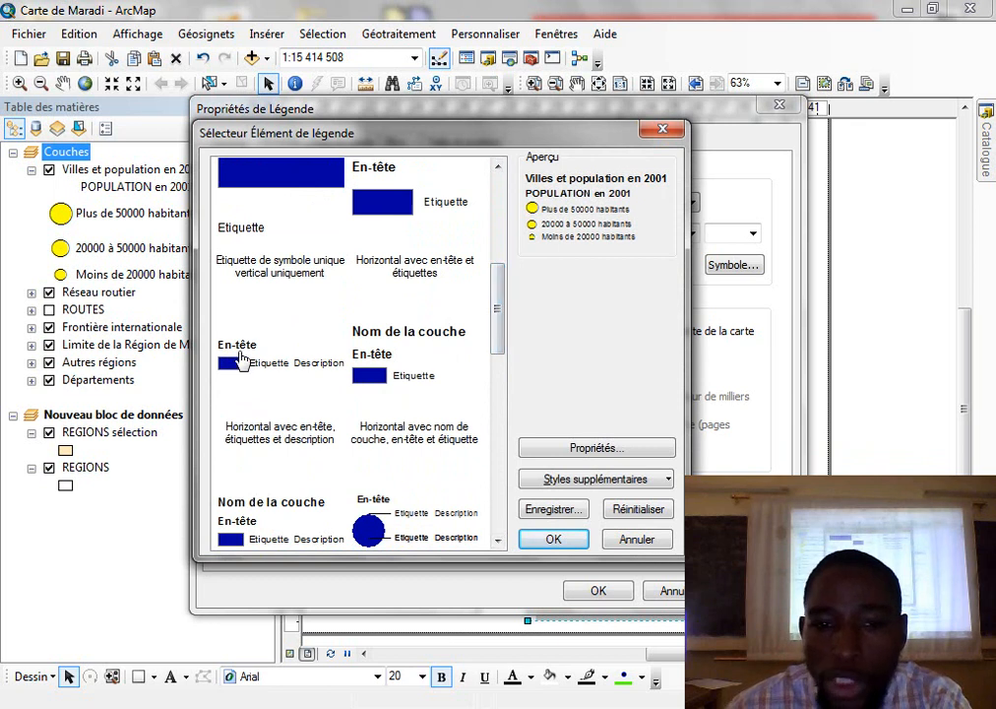
drag(498, 329, 499, 393)
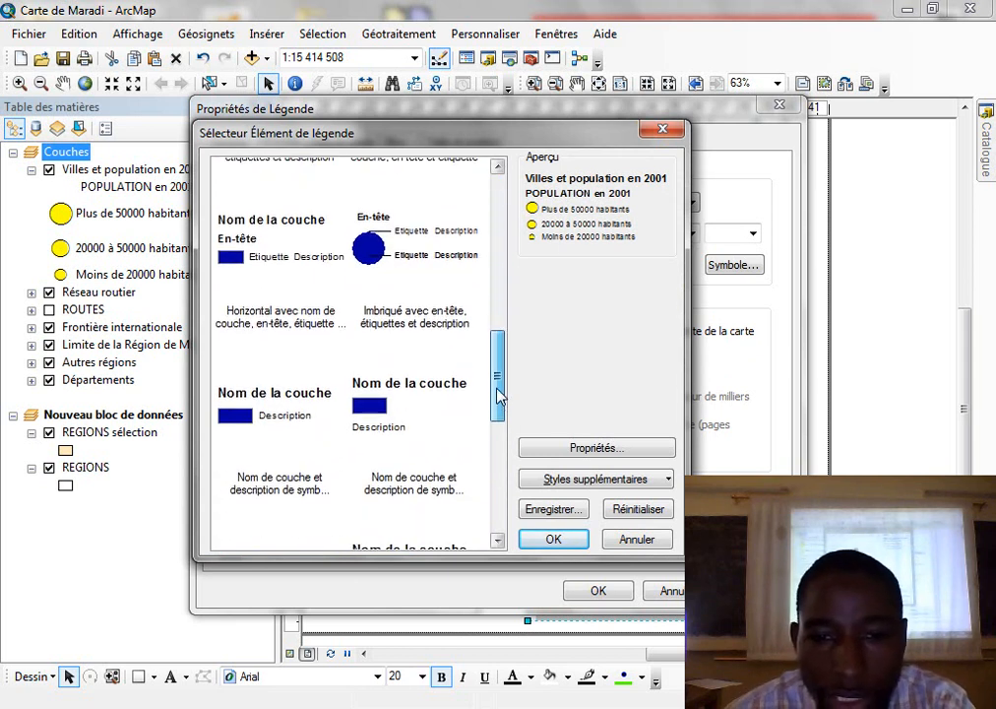
click(267, 411)
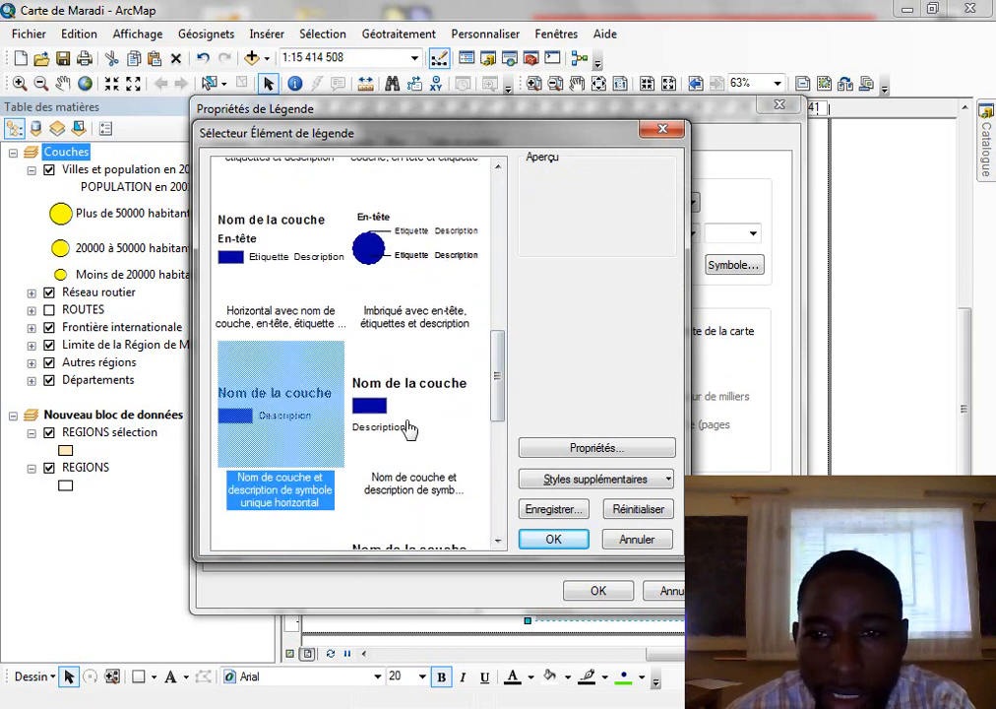
drag(498, 378, 498, 433)
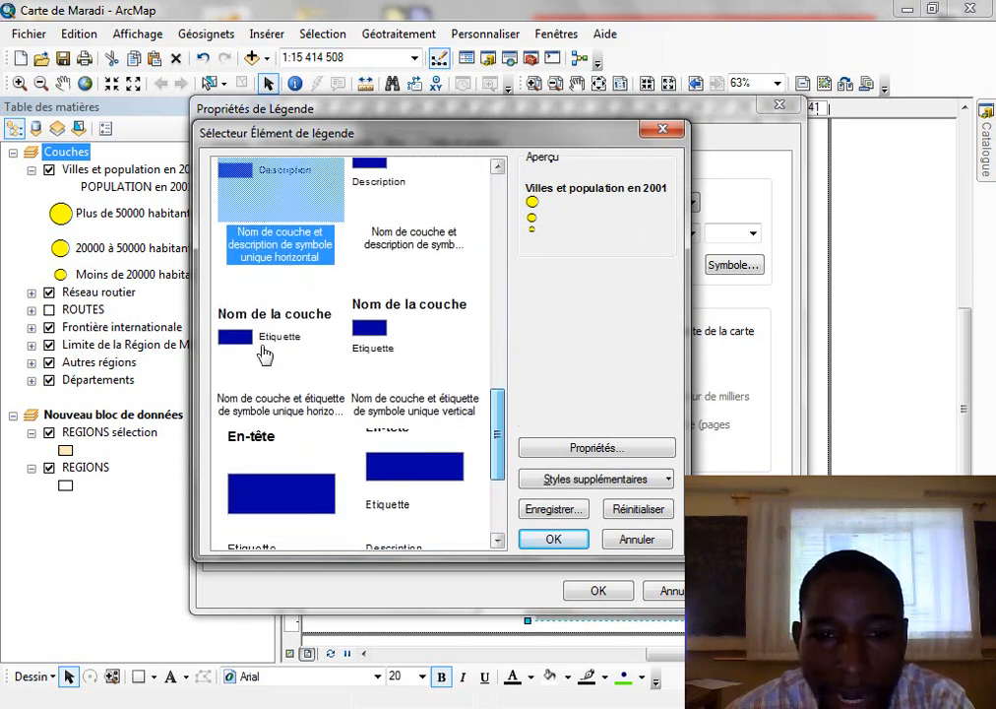
click(254, 322)
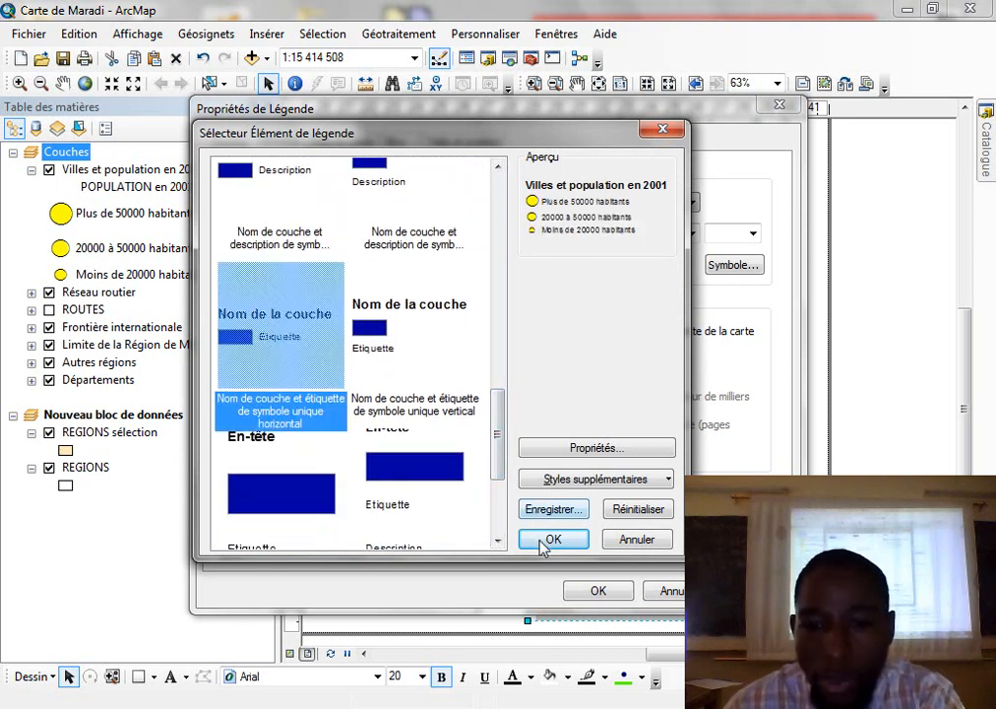
click(551, 541)
click(597, 591)
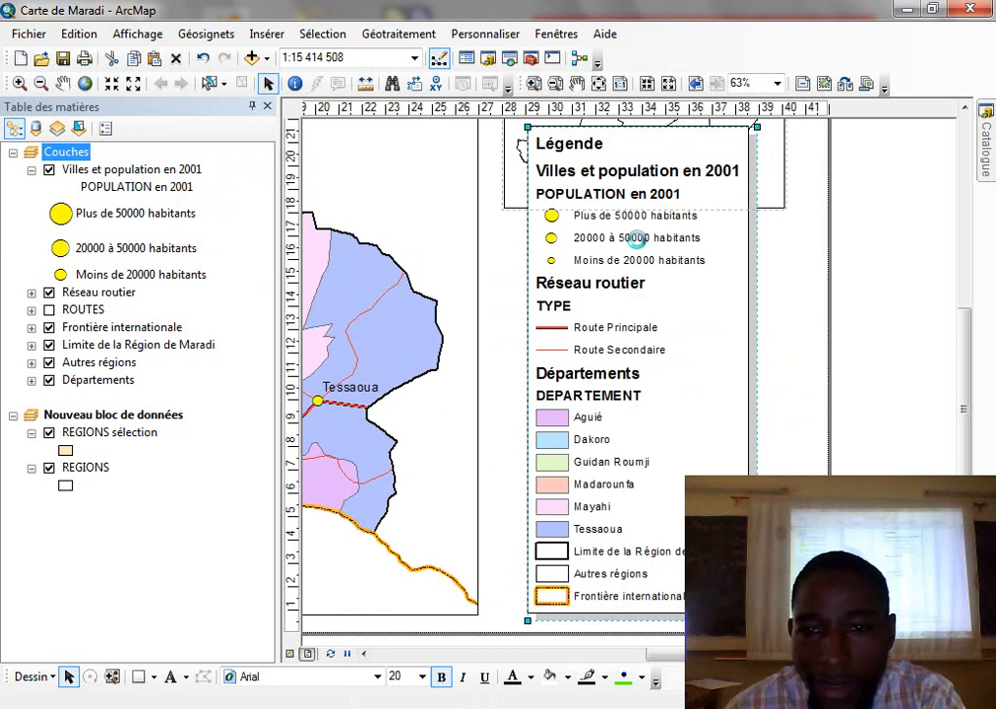
drag(631, 223, 624, 322)
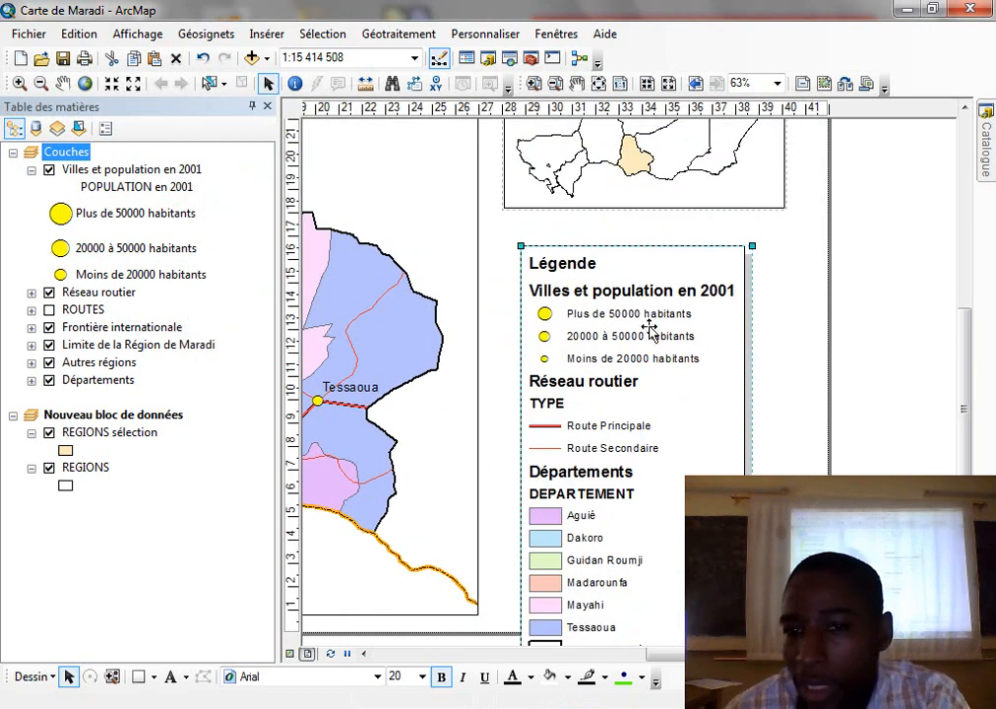
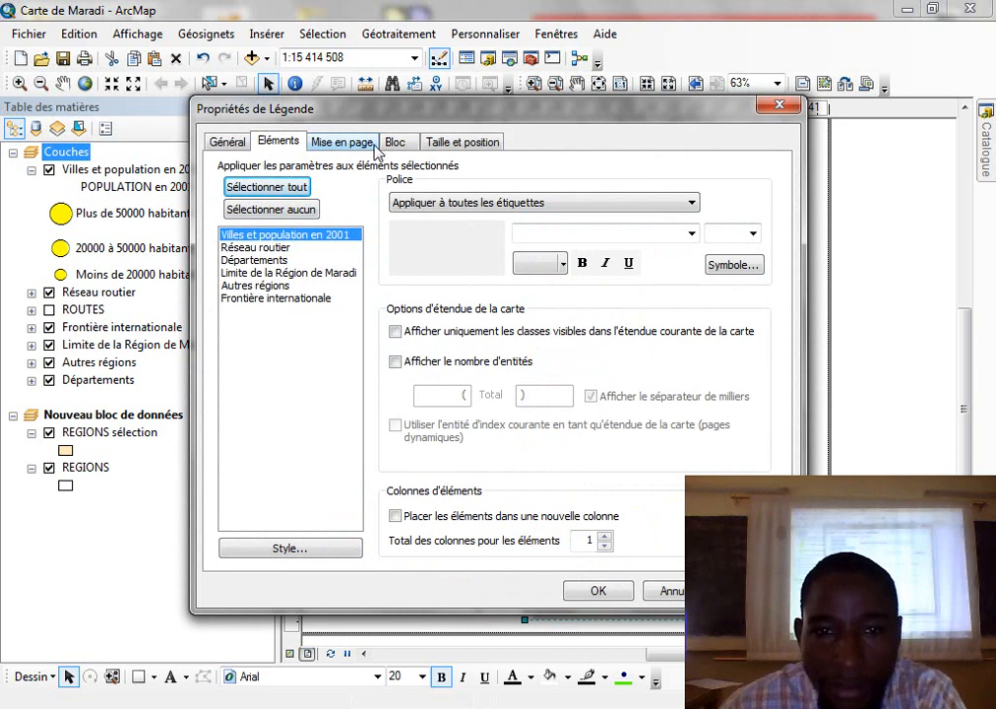
Put Départements at the end of the legend items and shift the legend slightly beneath the inset map.
click(229, 146)
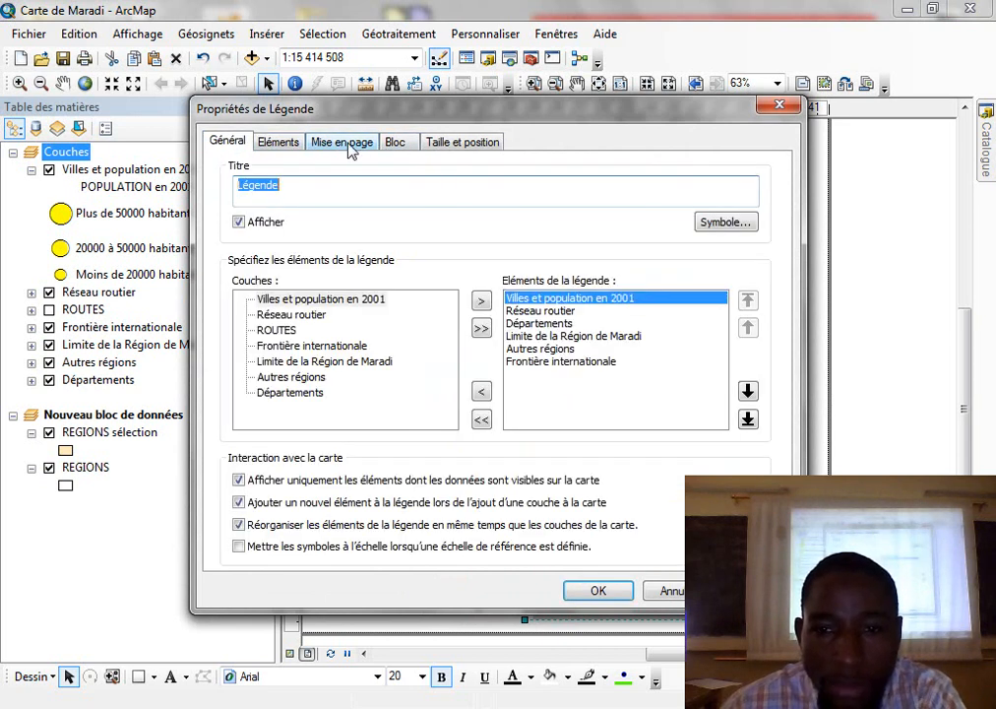
click(553, 362)
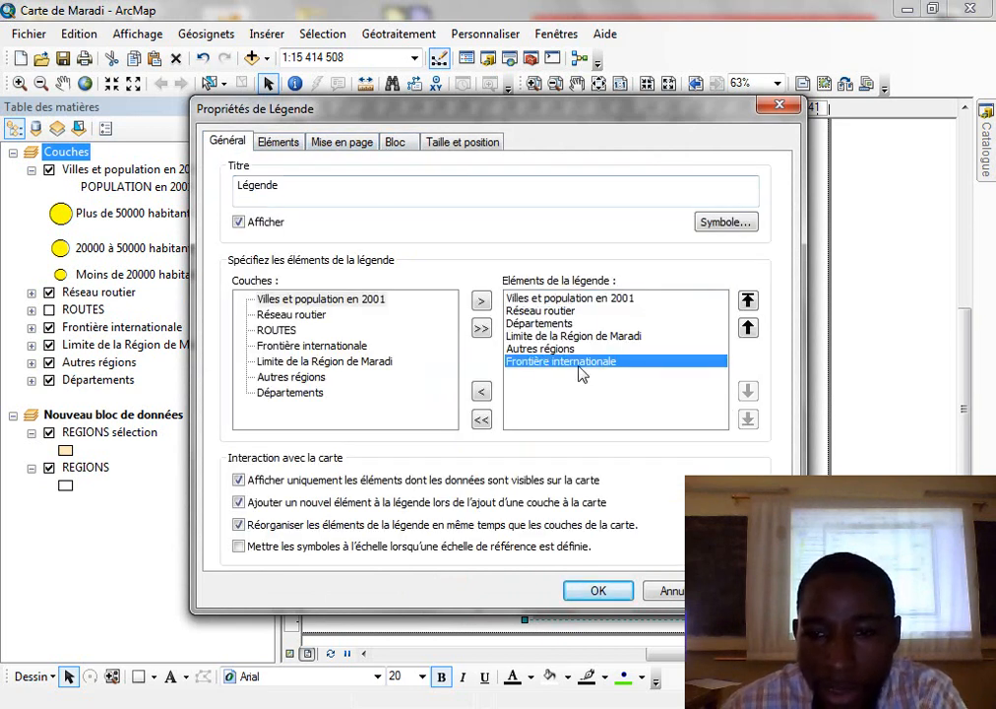
click(571, 325)
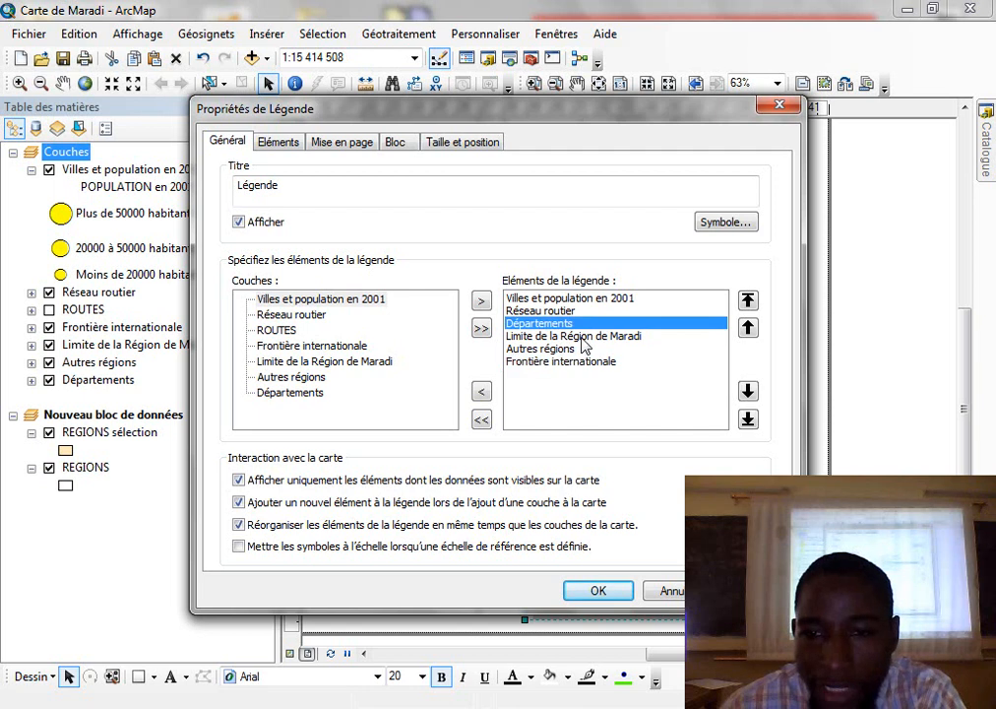
click(748, 419)
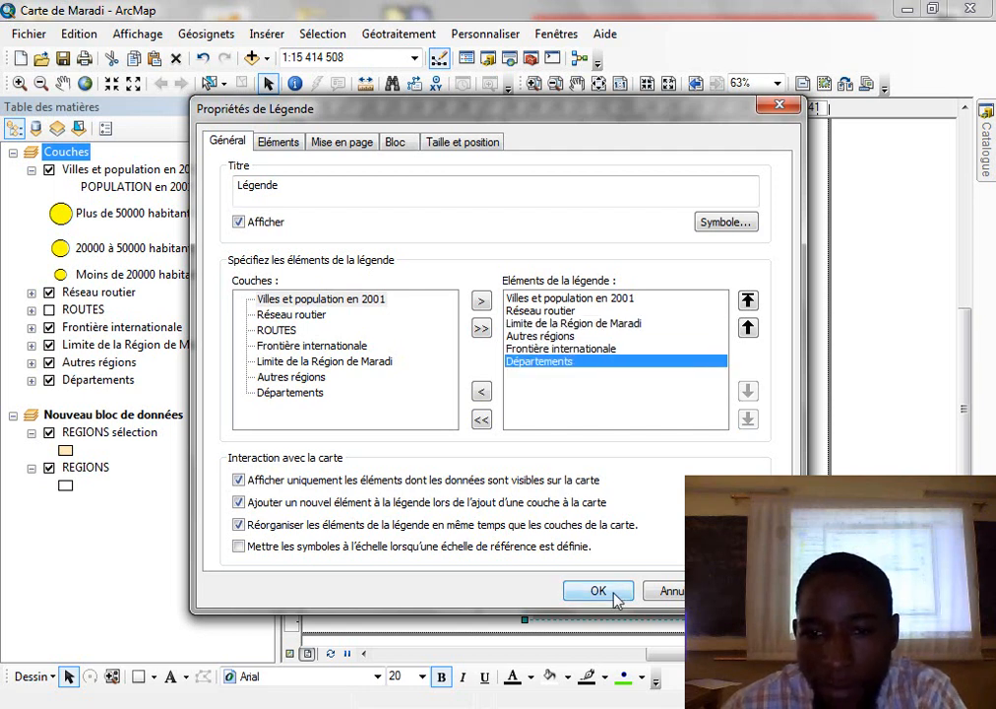
click(597, 592)
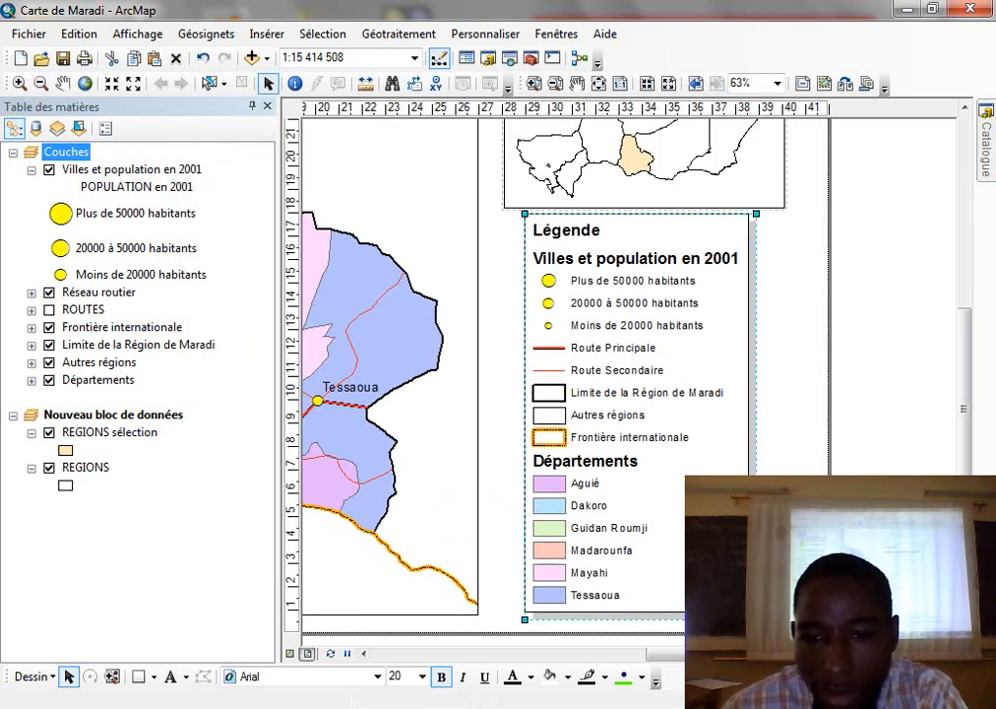
drag(636, 355, 618, 355)
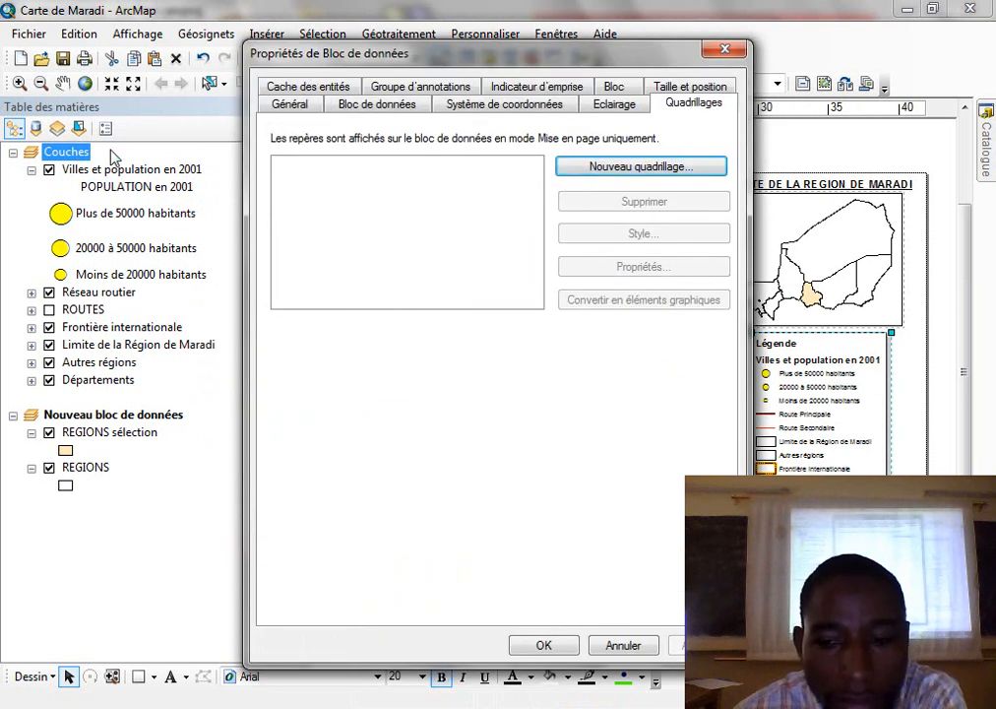
Add a graticule to the Couches data frame with tick marks and labels, 1° intervals, a simple border and an outer border around the grid.
click(641, 166)
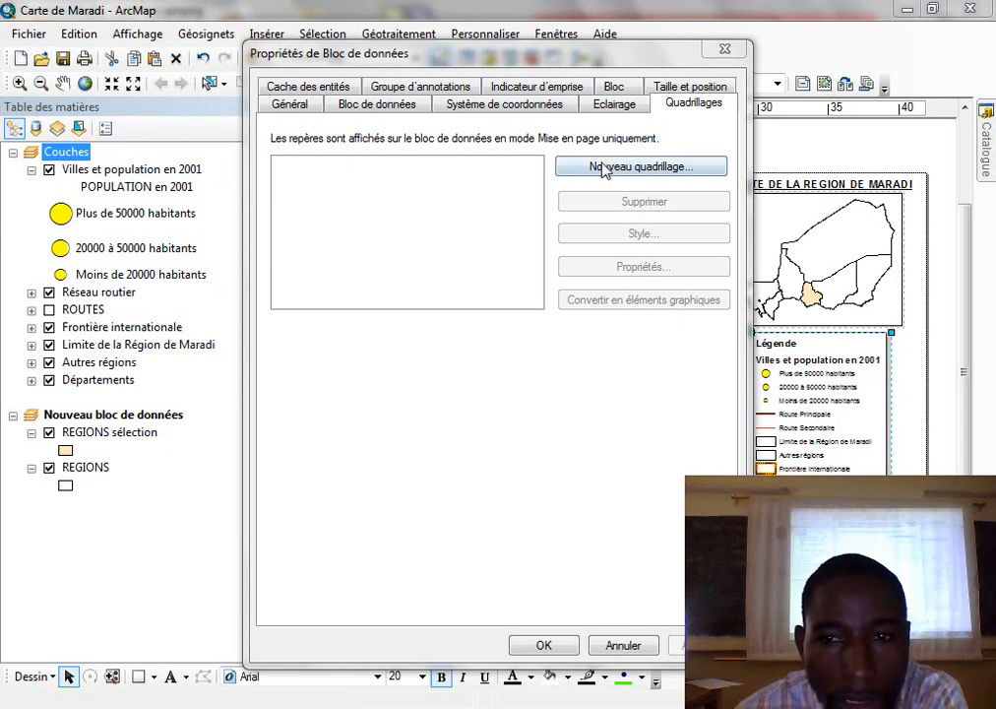
click(660, 172)
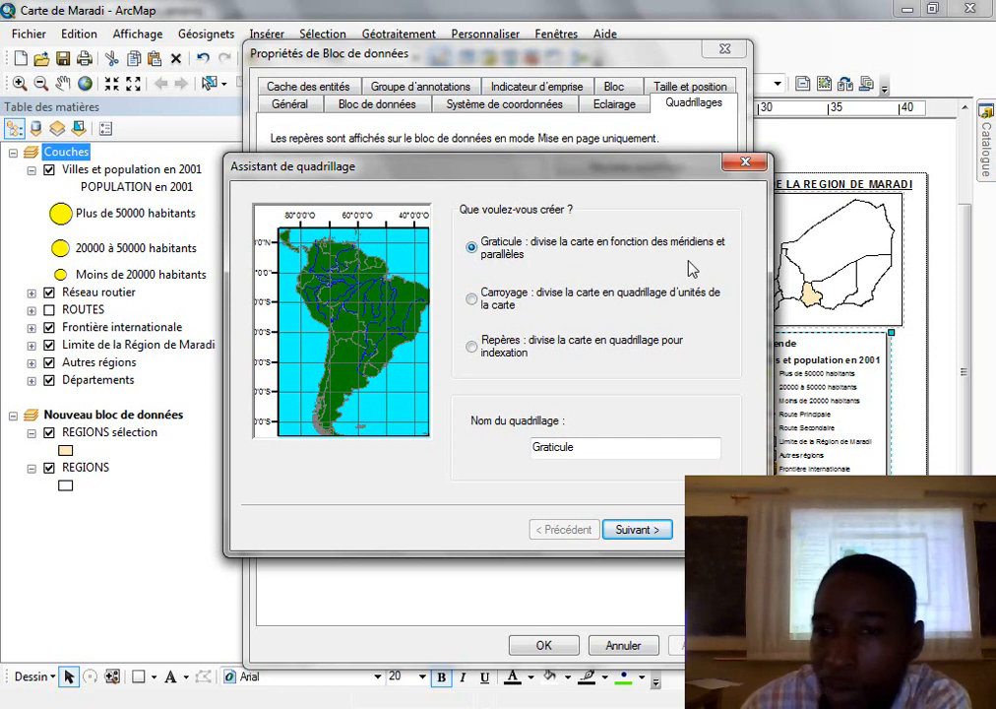
click(637, 530)
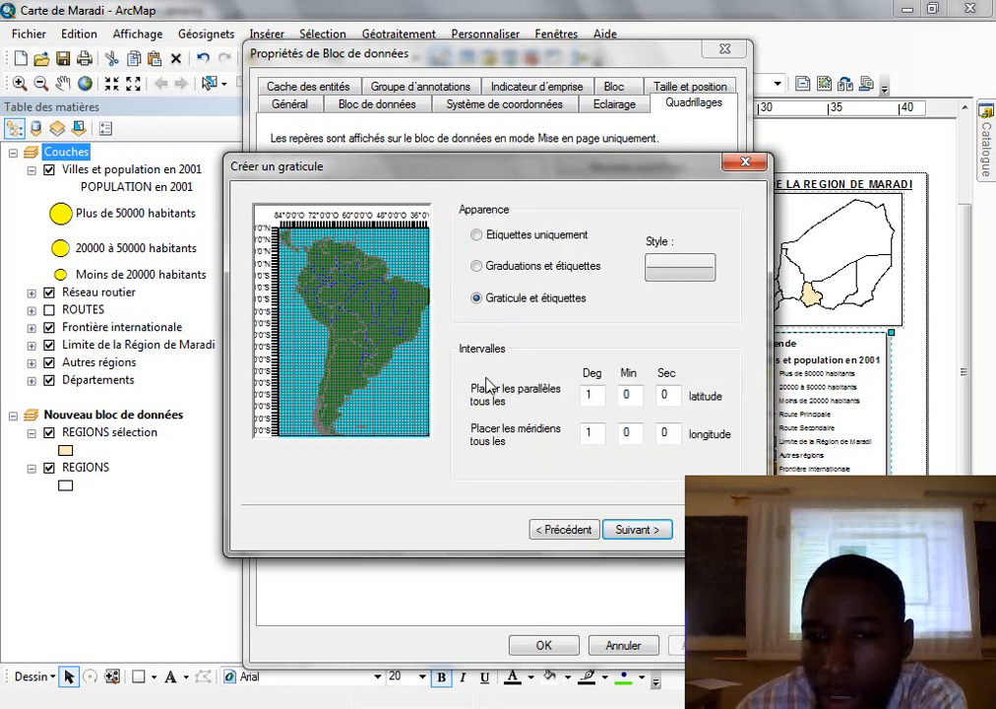
click(529, 274)
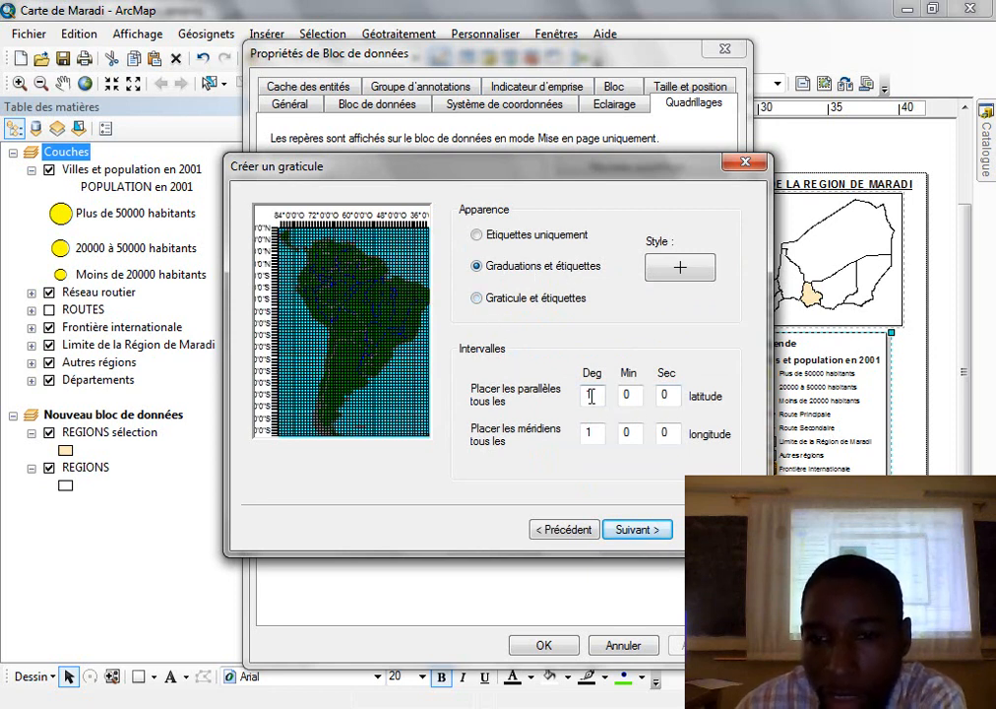
click(652, 534)
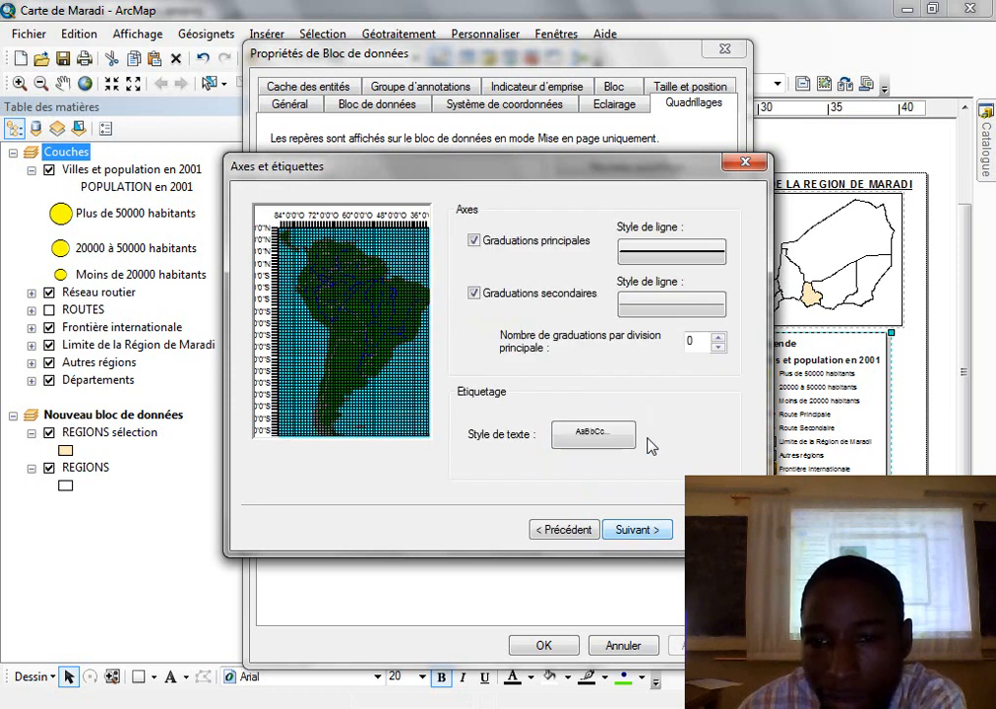
click(641, 531)
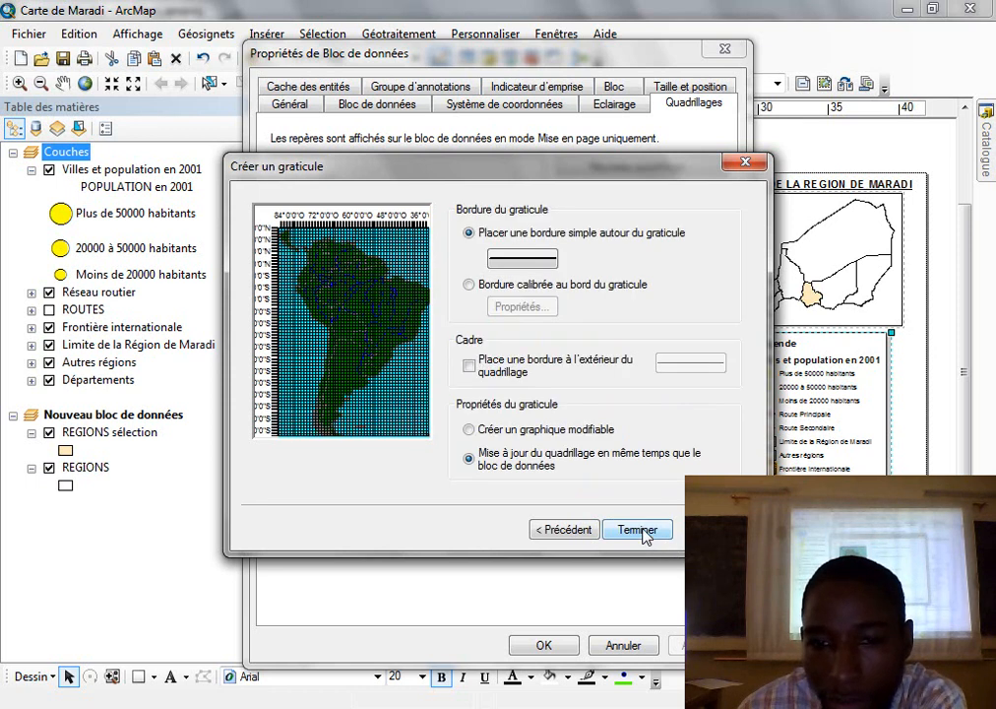
click(470, 365)
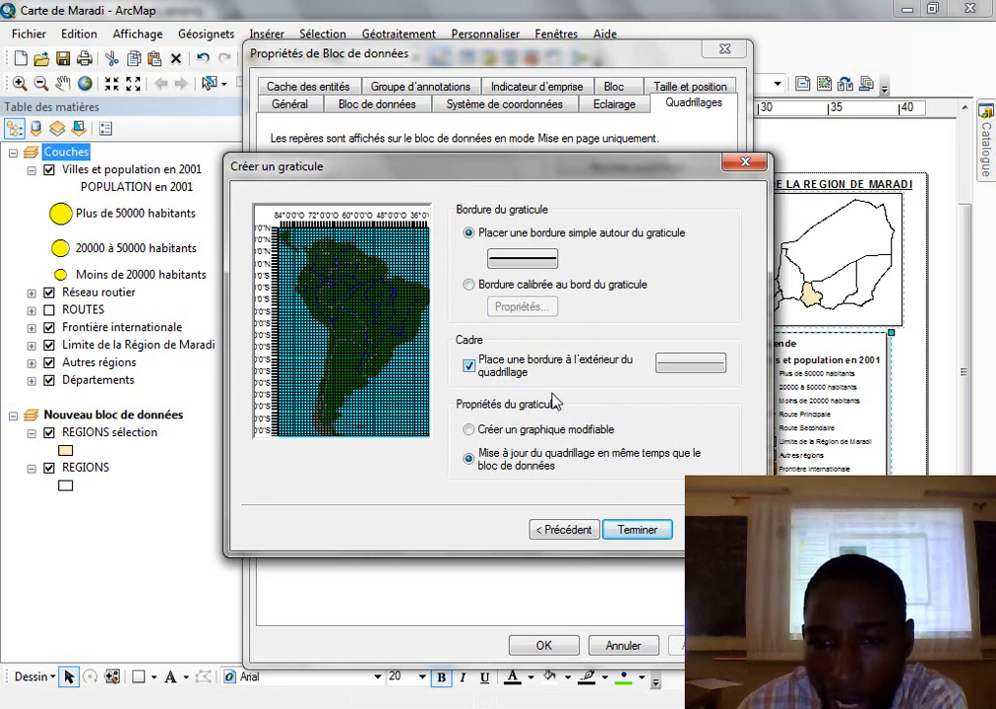
click(635, 529)
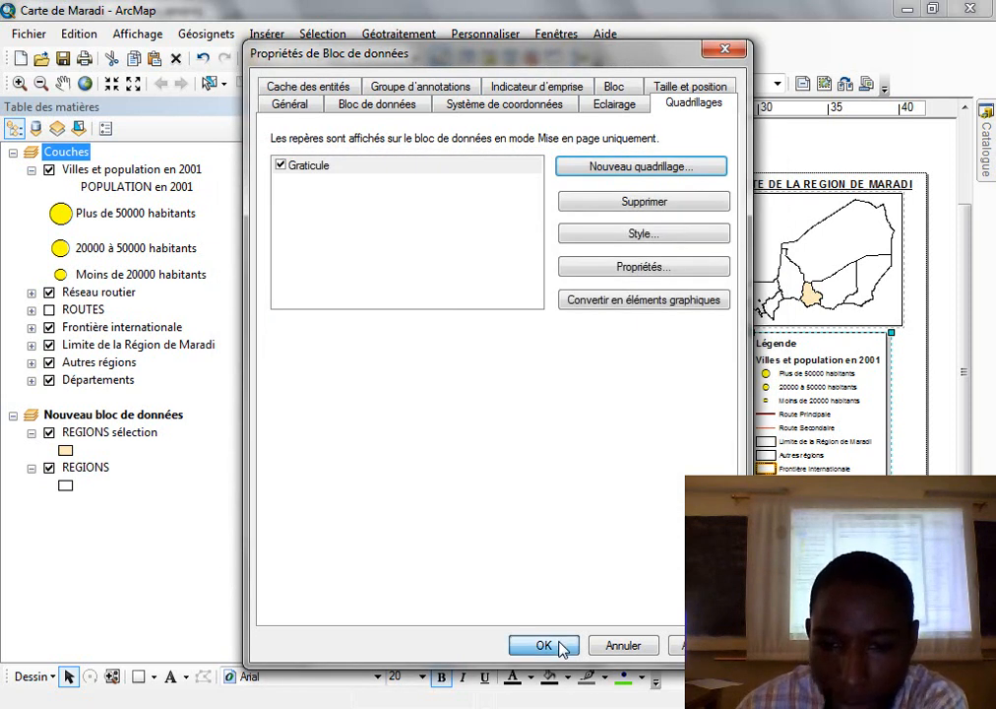
click(561, 647)
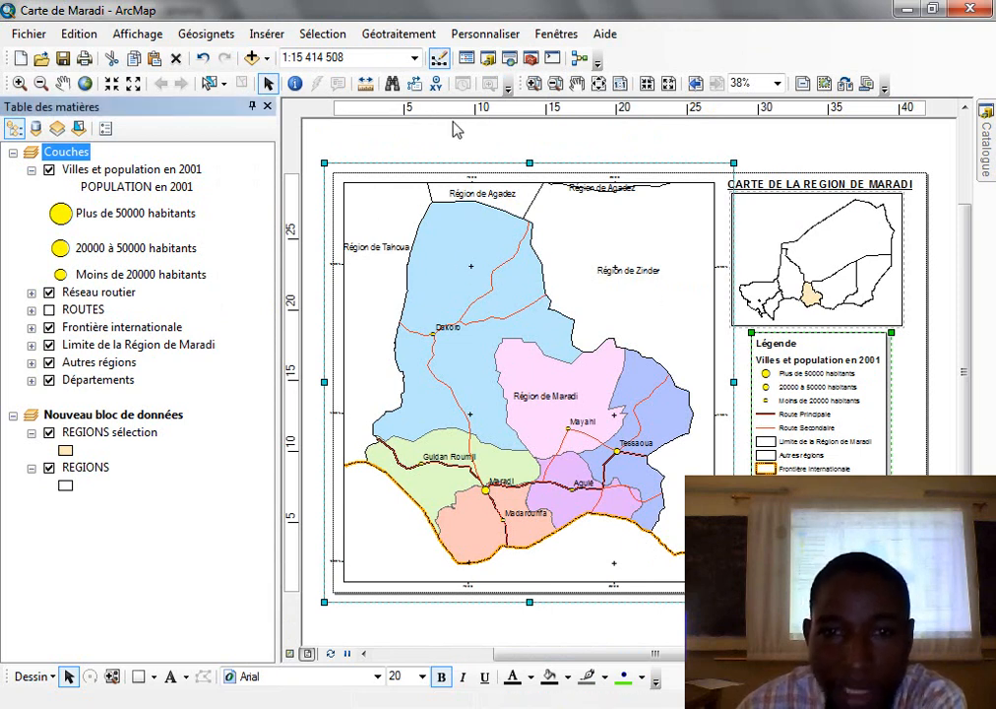
Examine the graticule's longitude labels along the main map's top edge and the latitude labels along its left edge.
click(531, 84)
drag(356, 145, 644, 384)
drag(523, 272, 718, 414)
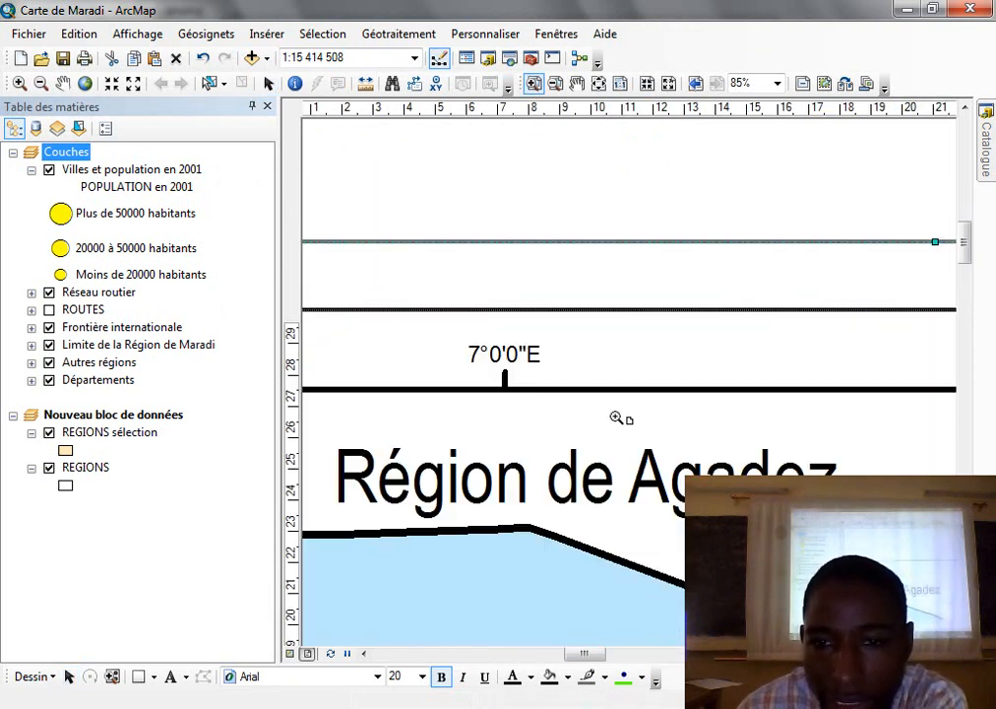
click(577, 83)
drag(651, 391, 349, 396)
drag(781, 389, 495, 381)
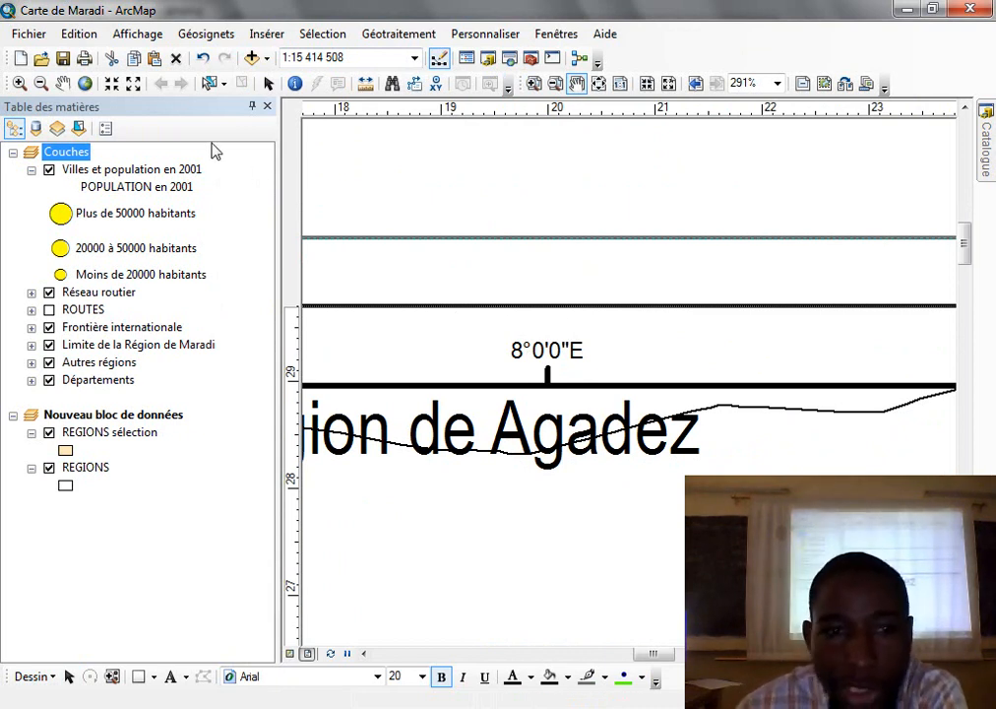
double_click(61, 158)
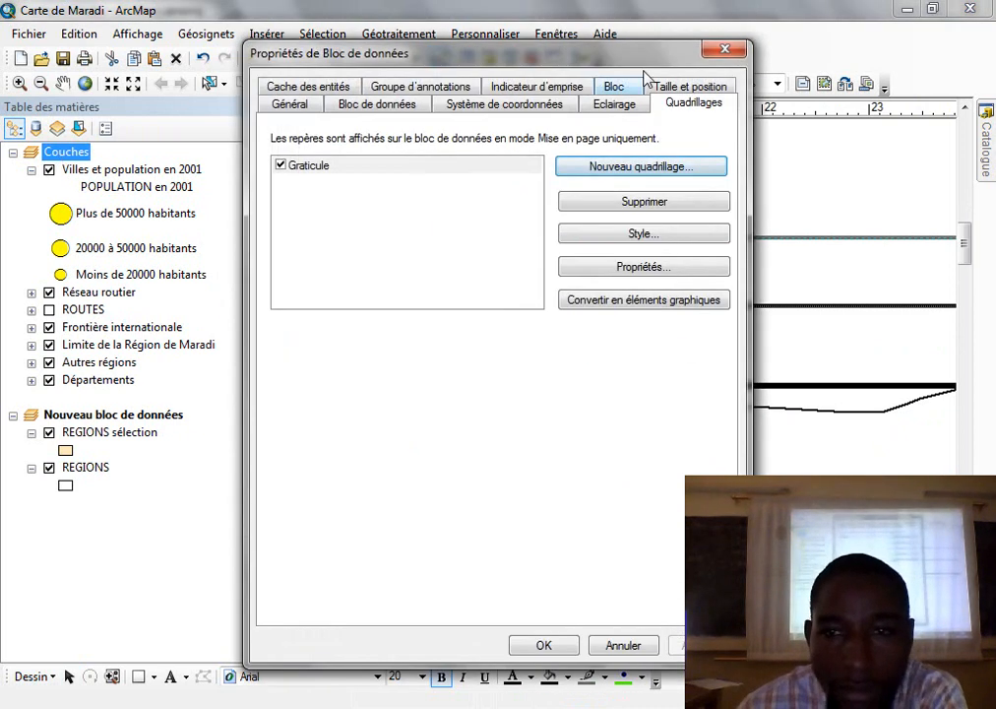
click(725, 50)
click(599, 84)
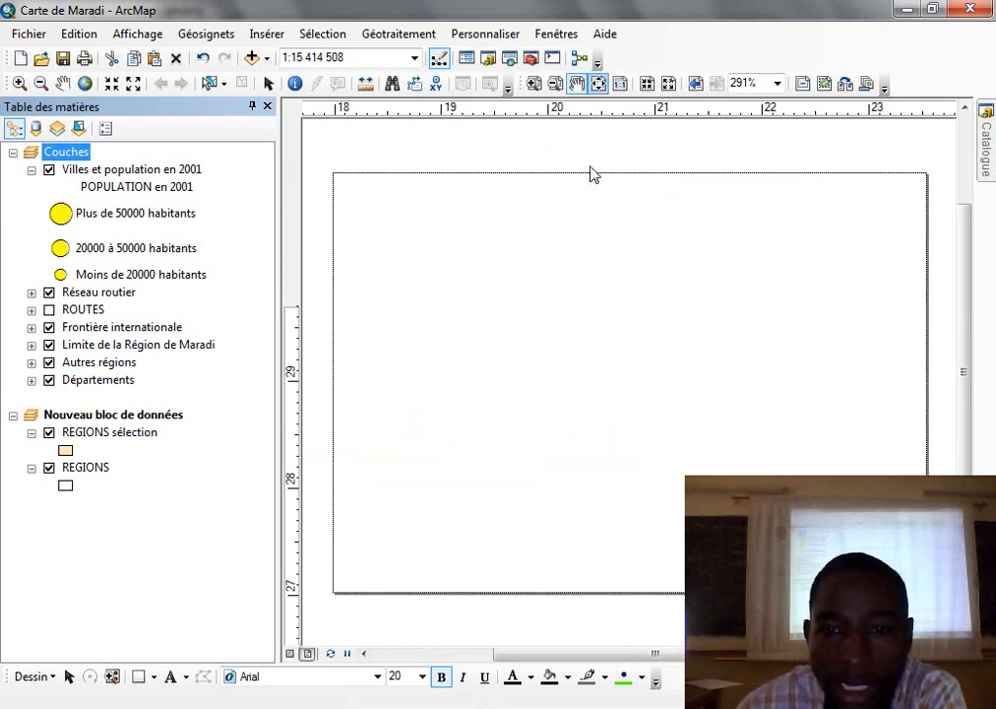
click(534, 84)
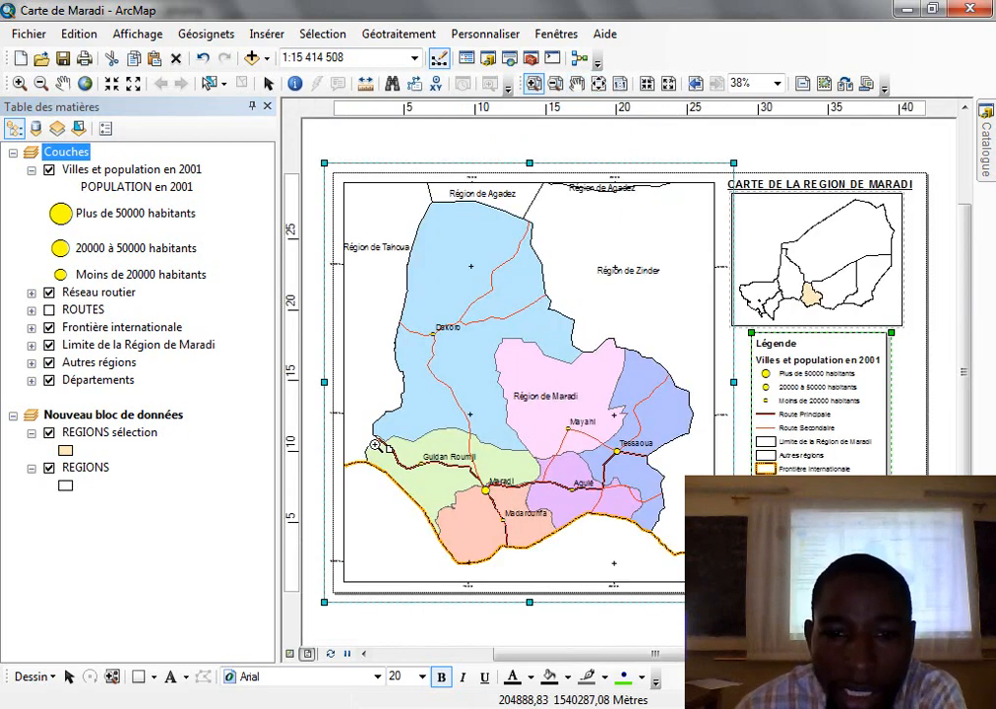
drag(318, 355, 401, 484)
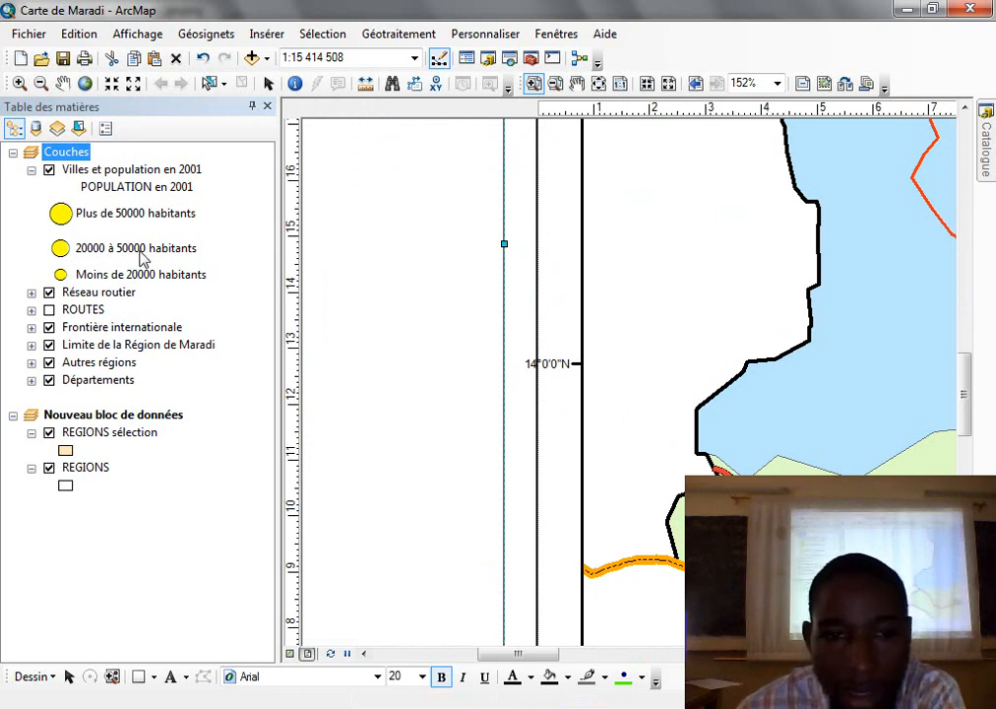
Set the font size of the Couches graticule's coordinate labels to 10.
double_click(66, 150)
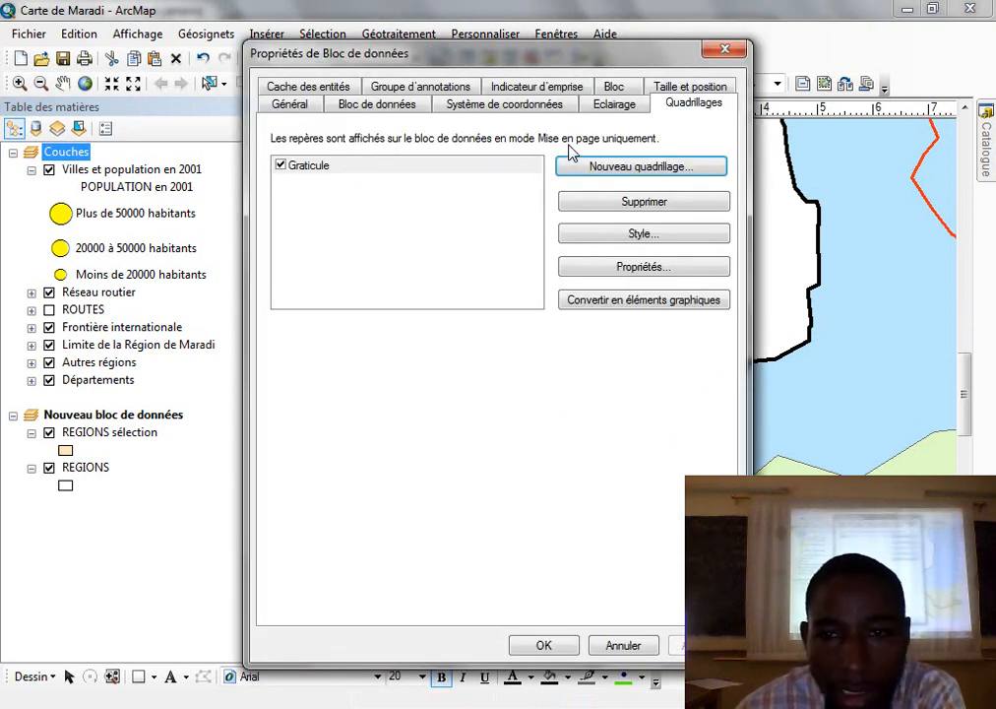
click(619, 169)
click(730, 165)
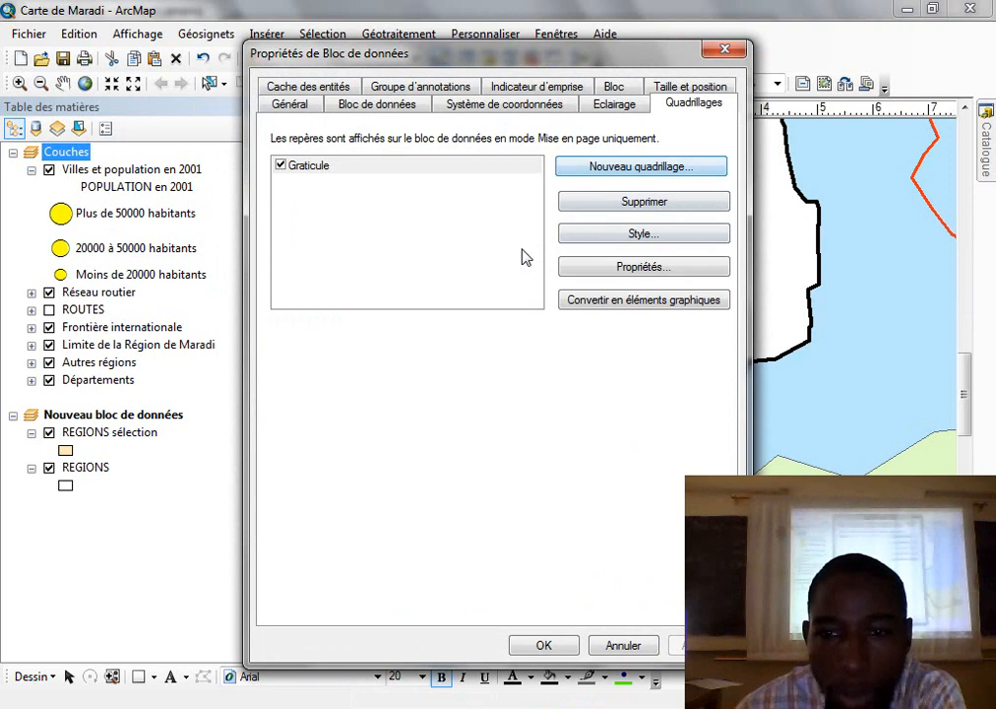
double_click(399, 169)
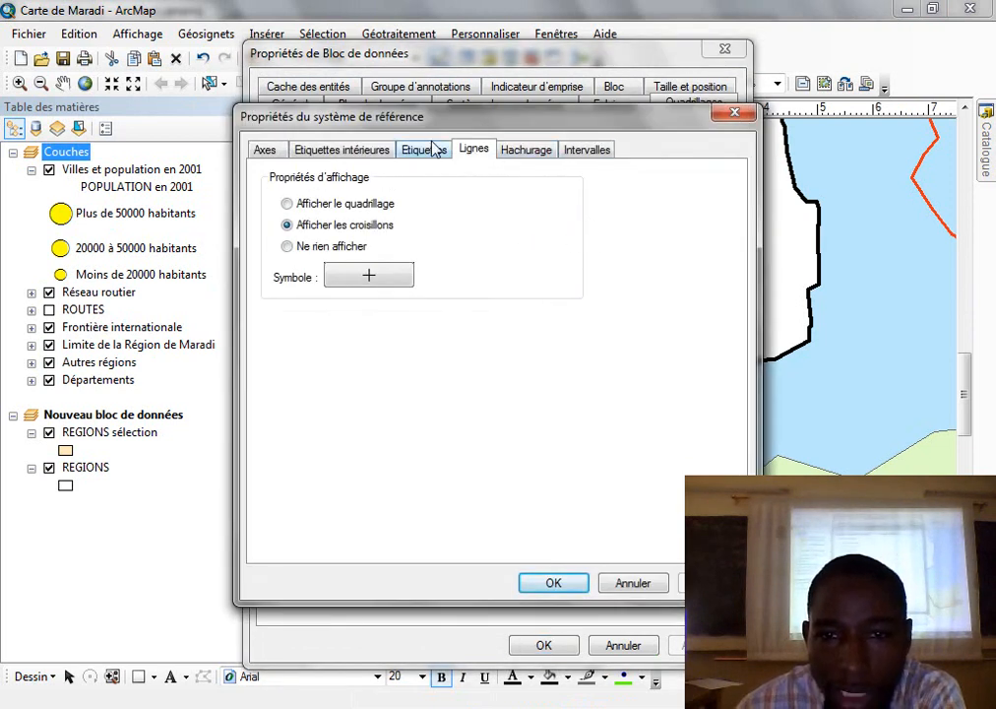
click(433, 150)
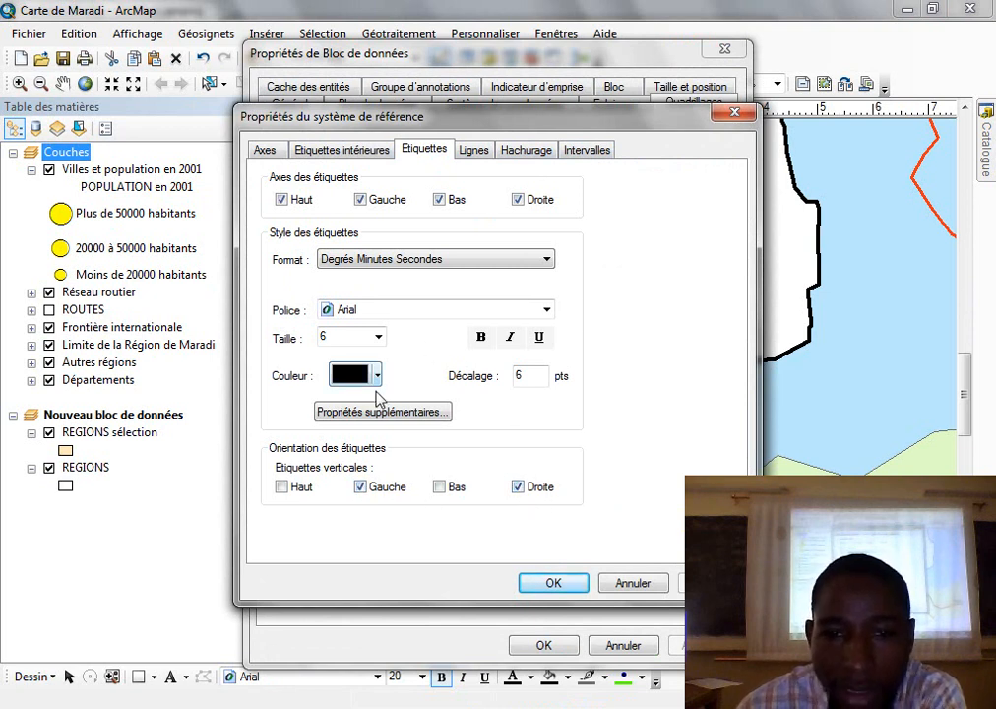
click(326, 153)
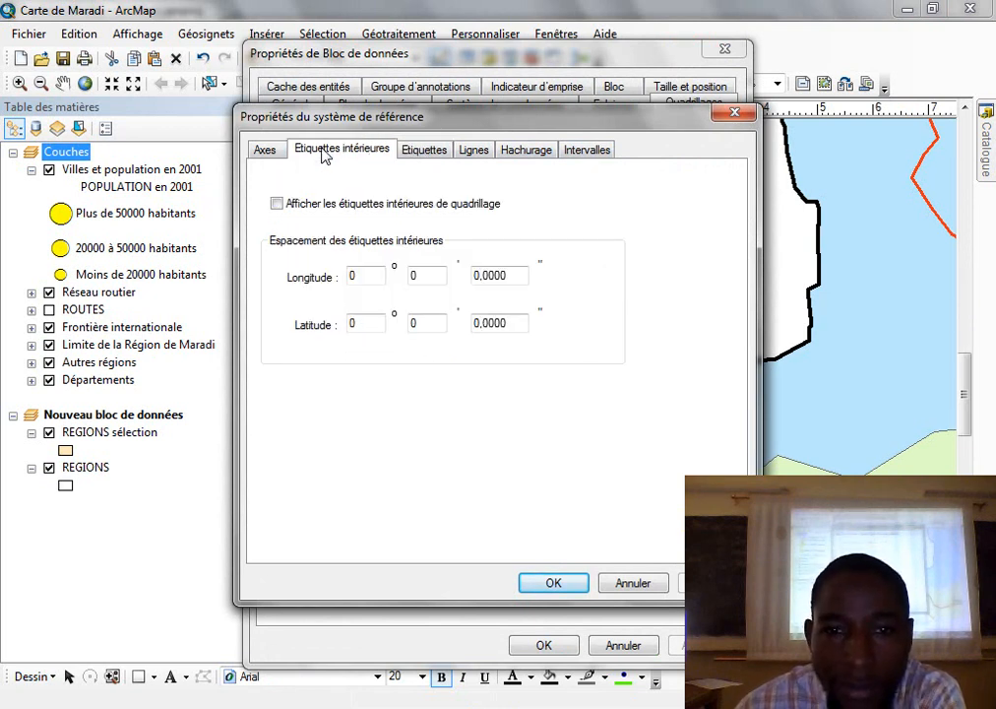
click(266, 150)
click(378, 154)
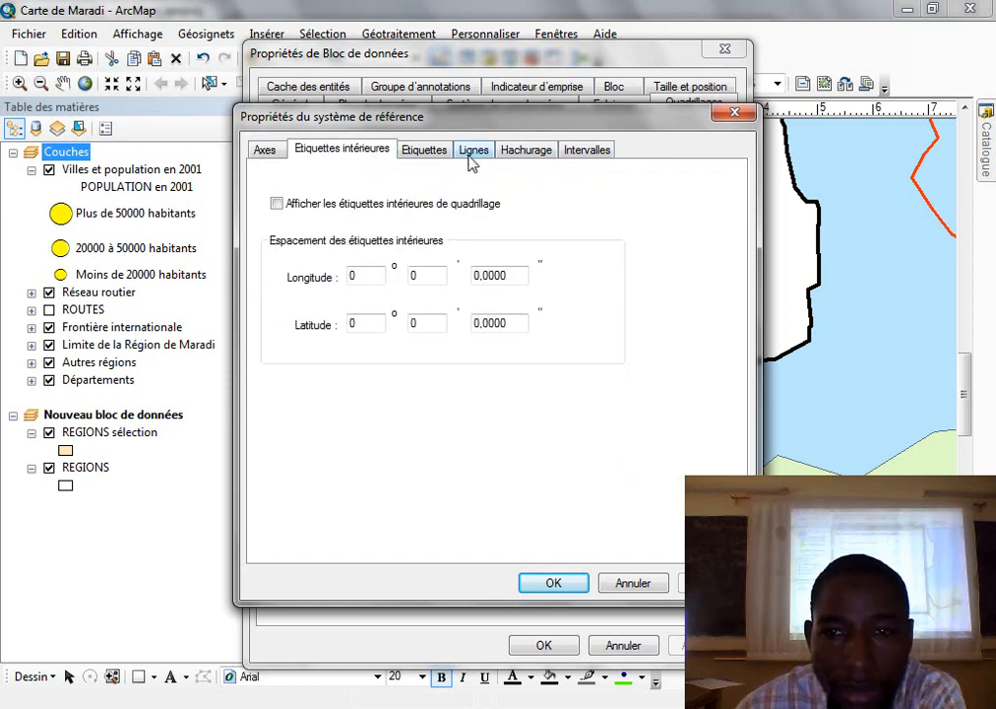
click(448, 158)
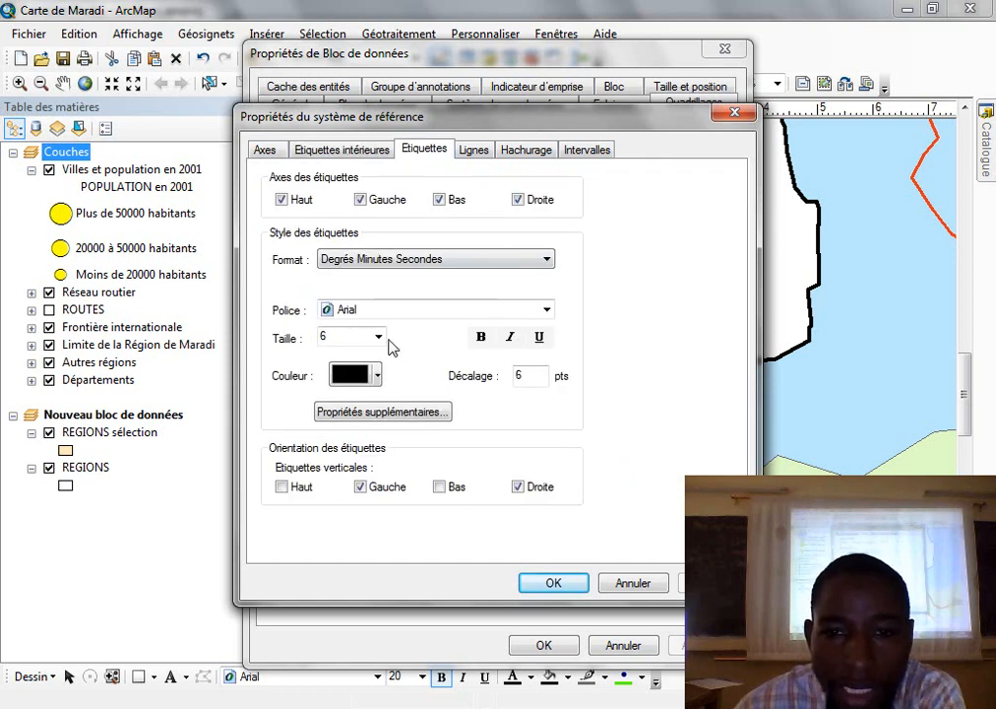
click(379, 337)
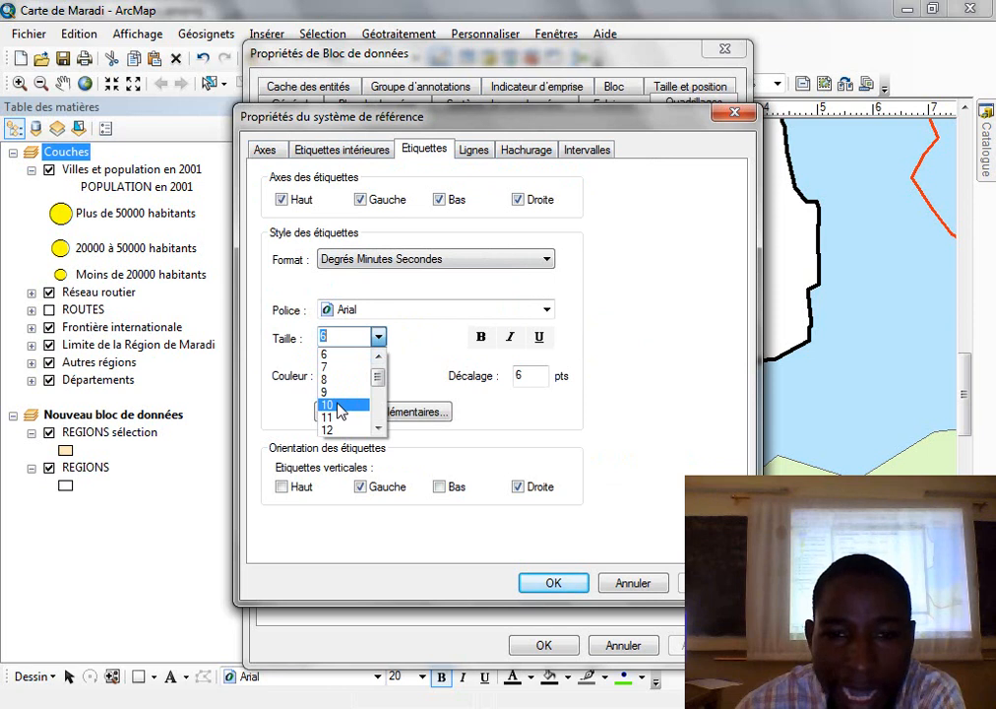
click(329, 405)
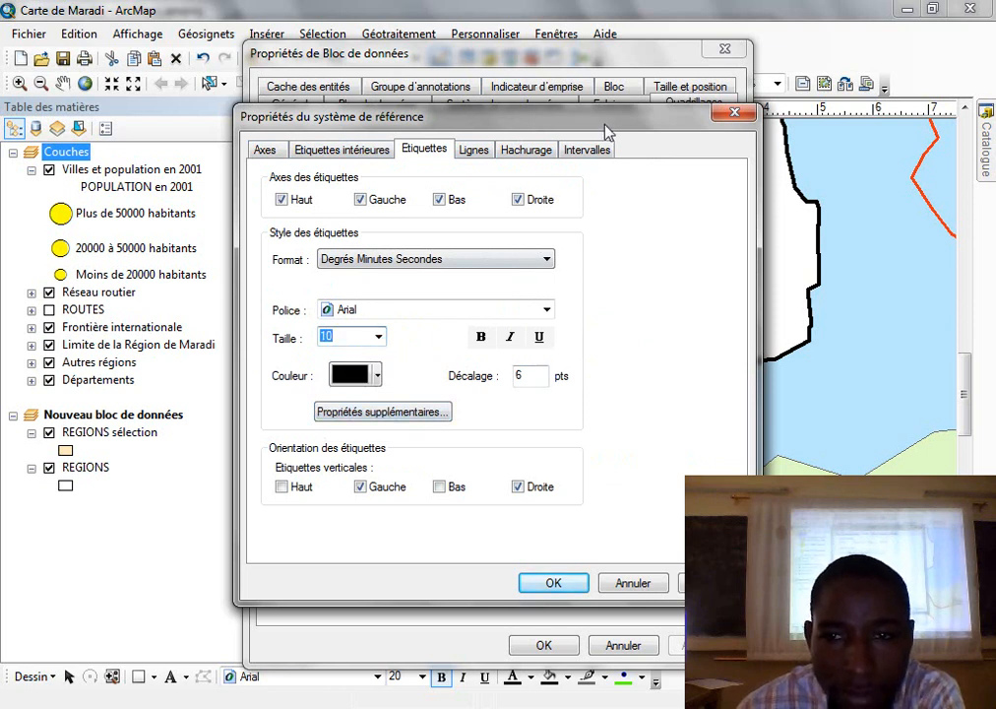
click(552, 584)
click(546, 646)
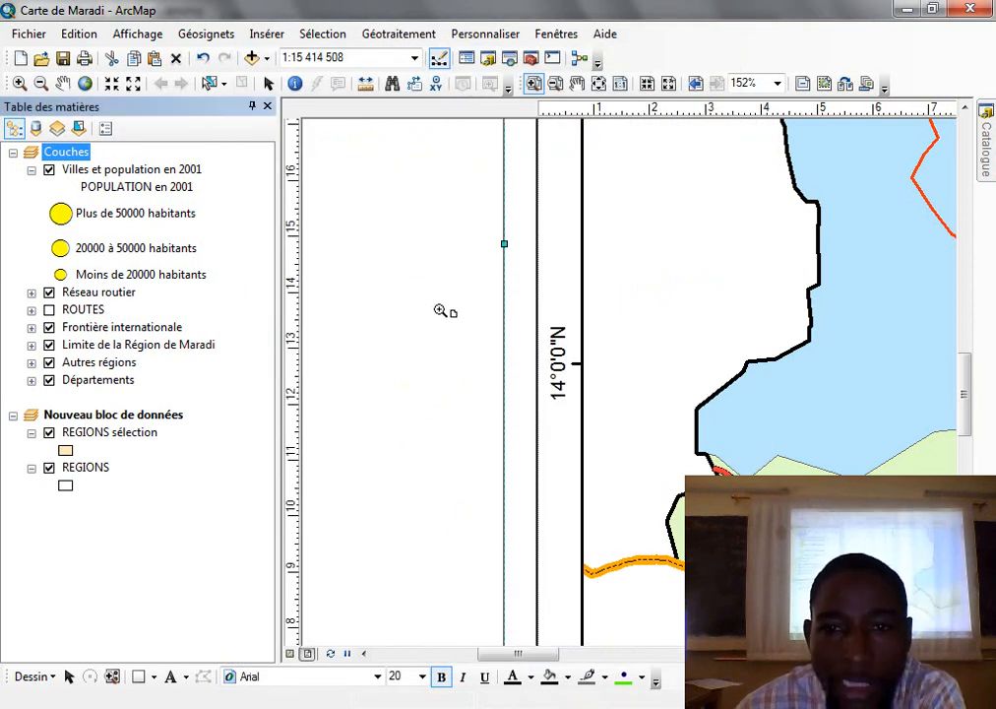
Pull the Couches data frame's left edge inward to just outside the latitude labels.
scroll(478, 303, down, 2)
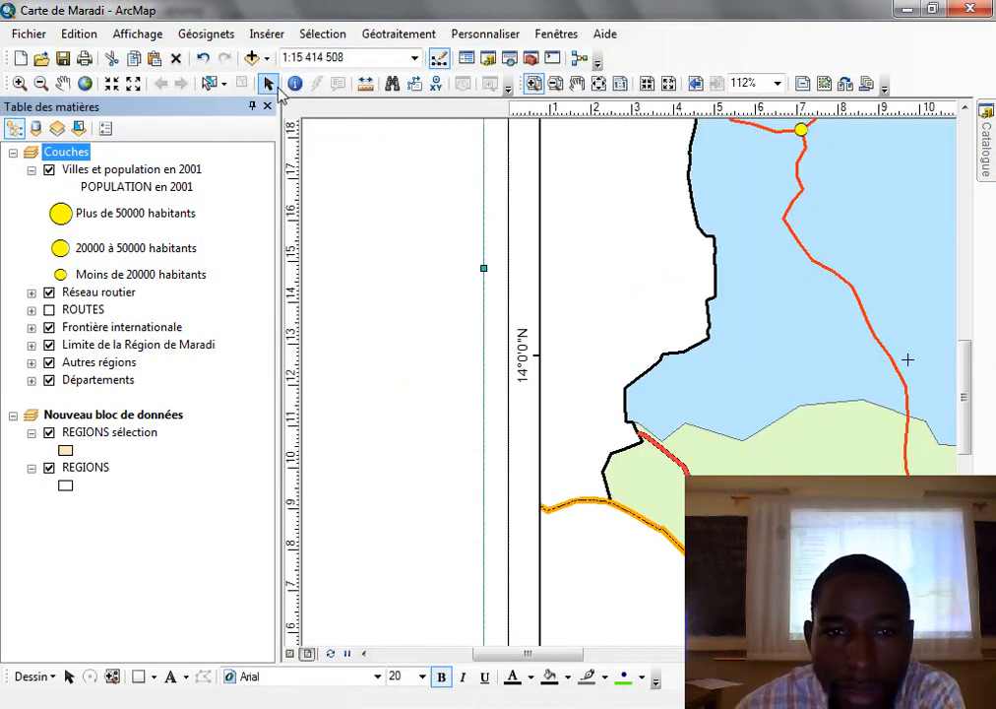
click(271, 86)
drag(485, 269, 513, 270)
Lower the top edge of the main map's data frame to just above the longitude labels.
click(577, 82)
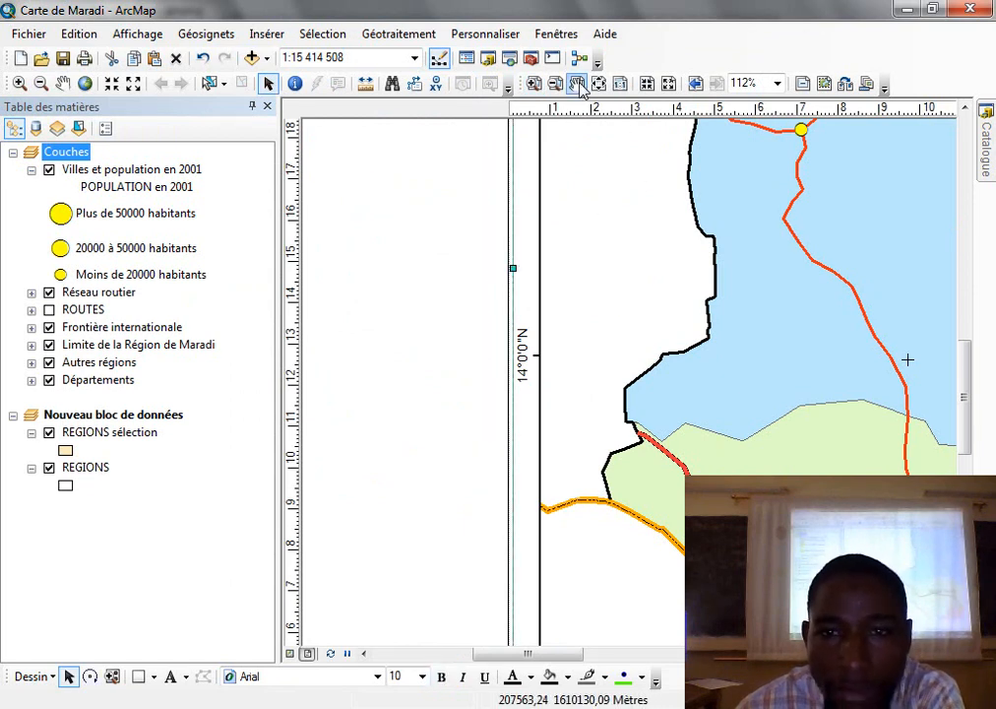
drag(618, 229, 466, 607)
drag(685, 252, 594, 574)
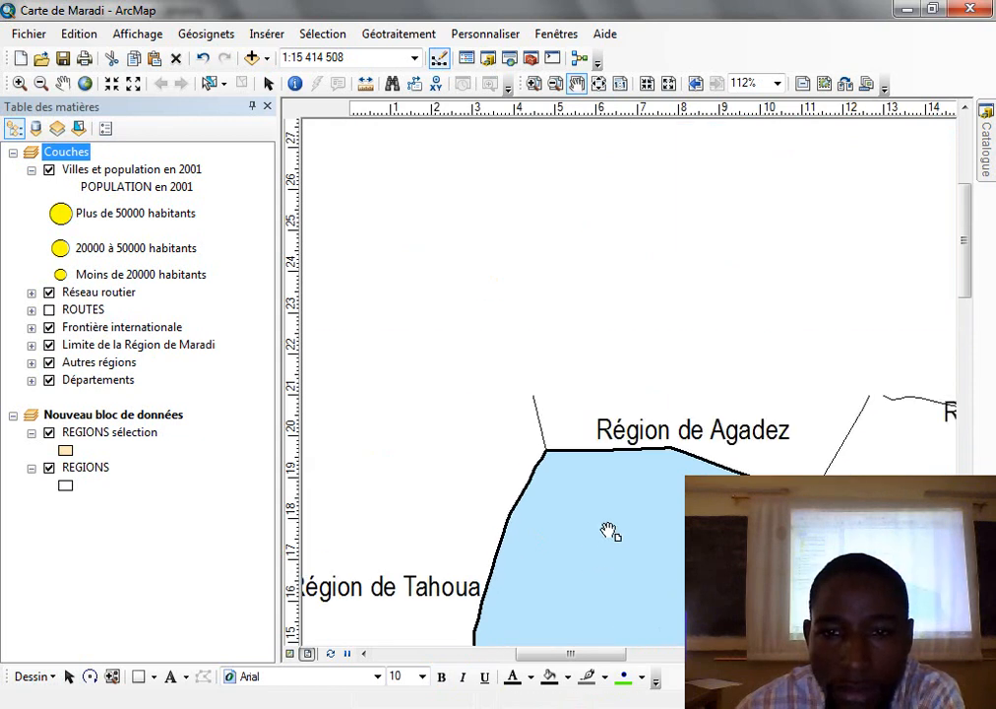
drag(725, 362, 544, 350)
click(268, 83)
drag(659, 328, 663, 355)
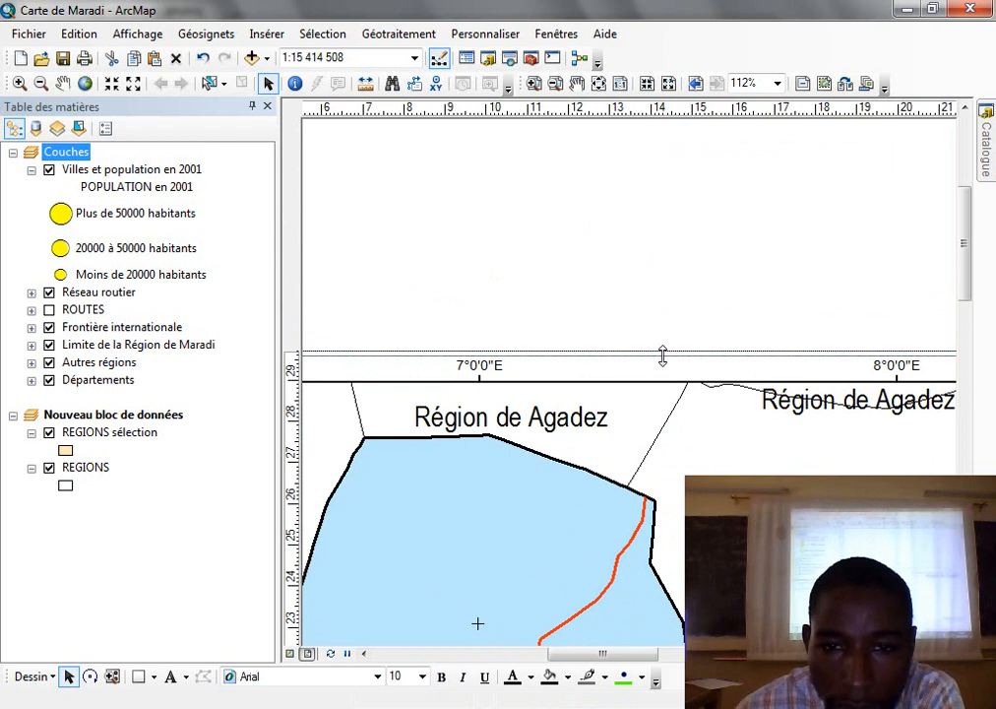
Pull the right edge of the main map's data frame inward, clear of the inset map and beside the latitude labels.
click(576, 82)
drag(733, 423, 285, 320)
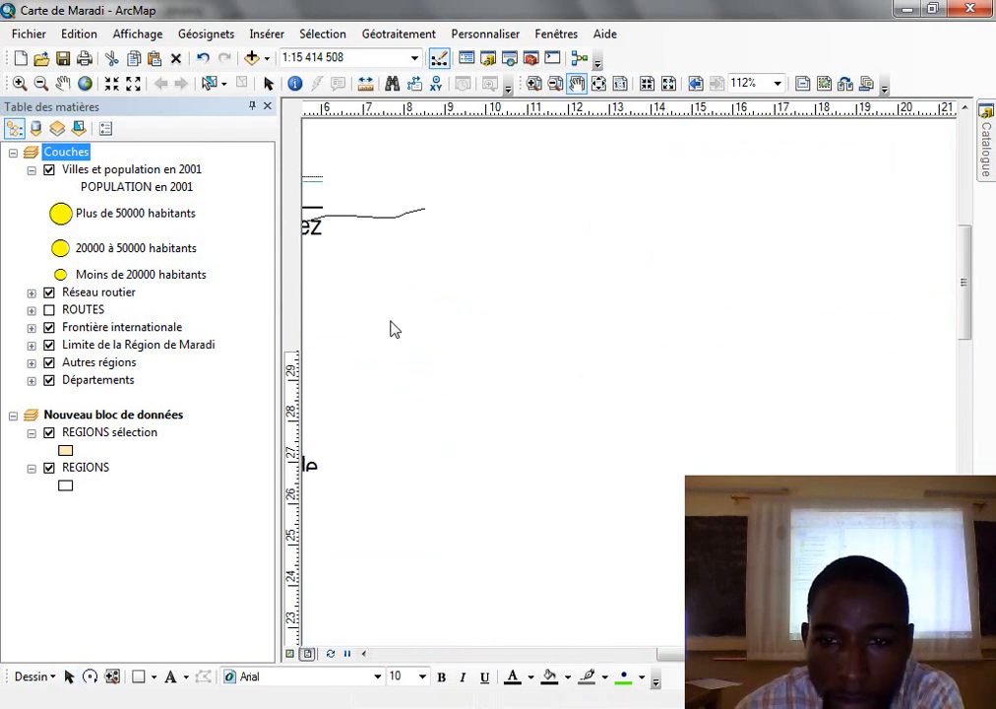
drag(705, 371, 730, 286)
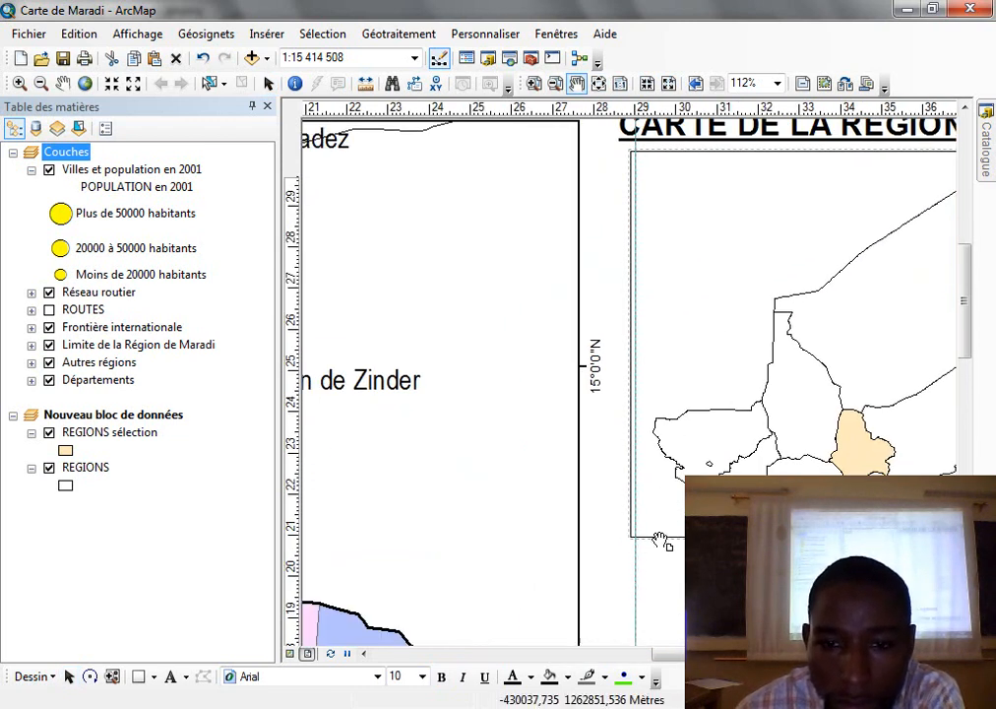
drag(662, 513, 641, 309)
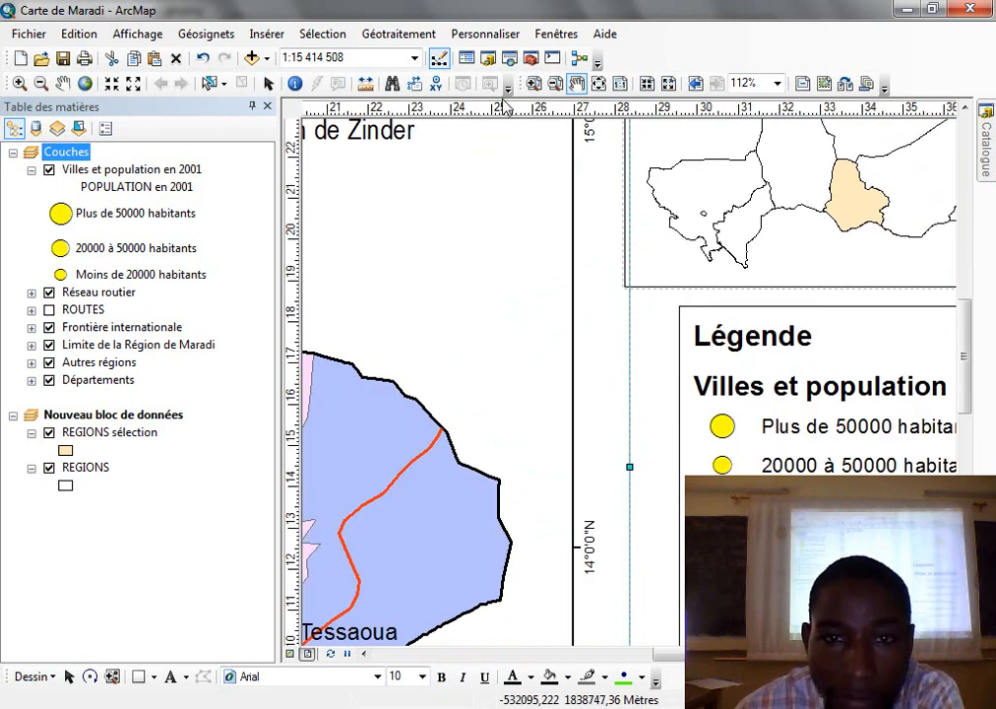
click(268, 82)
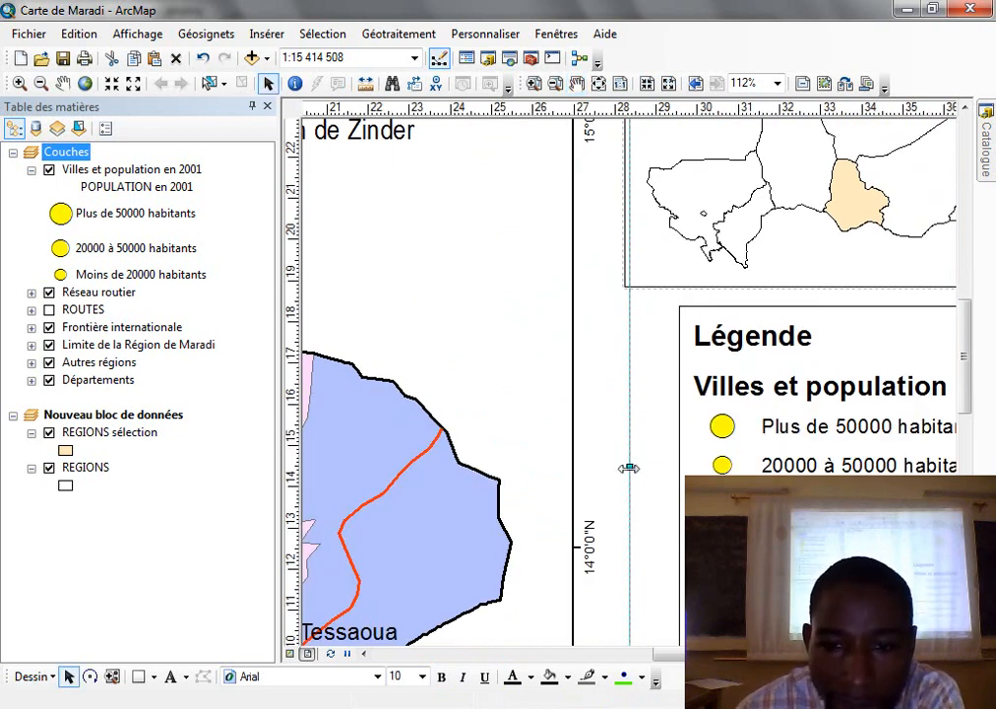
drag(615, 473, 598, 473)
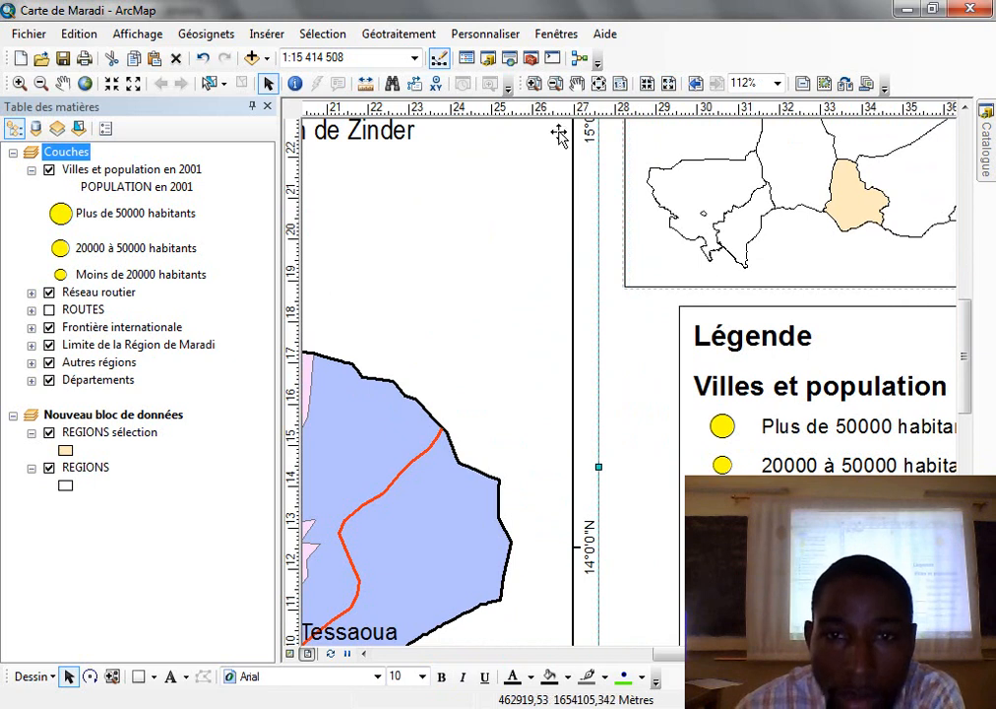
Raise the bottom edge of the main map's data frame to the page border, just below the longitude labels.
click(580, 87)
drag(523, 546, 760, 148)
drag(505, 531, 750, 204)
drag(611, 406, 620, 475)
click(268, 83)
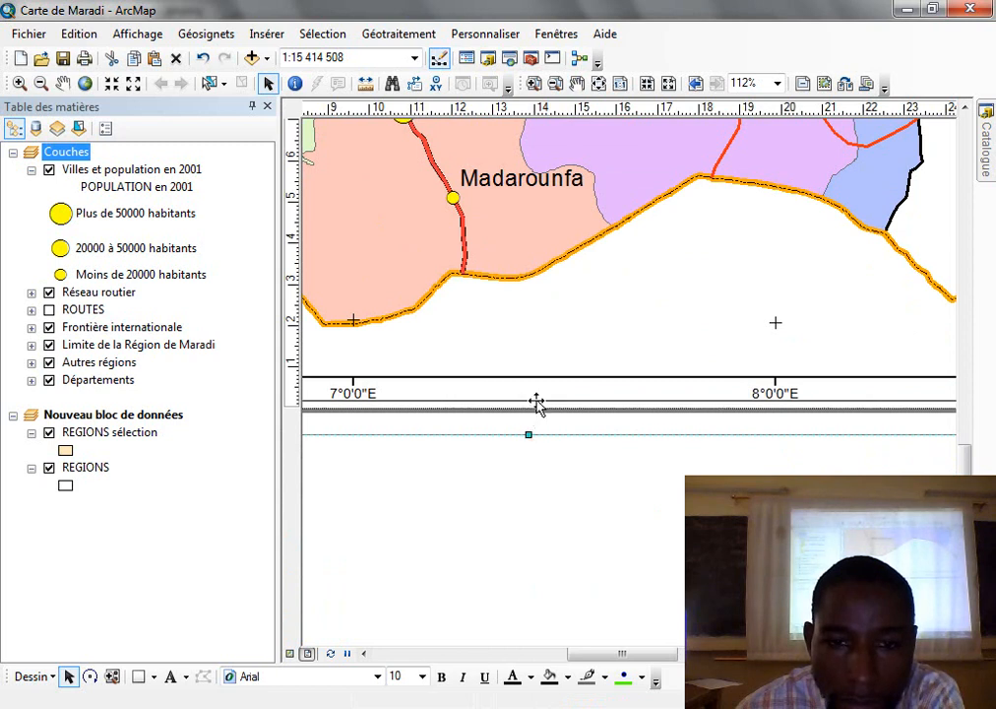
click(598, 83)
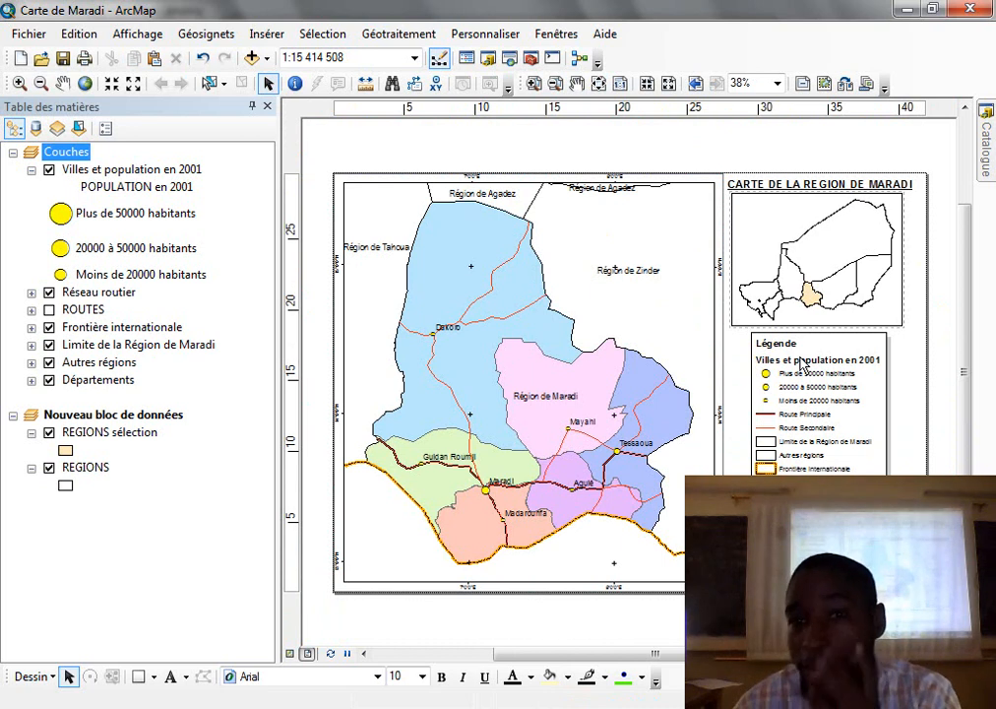
Insert a north arrow in the Nord Esri 95 style on the layout.
click(266, 34)
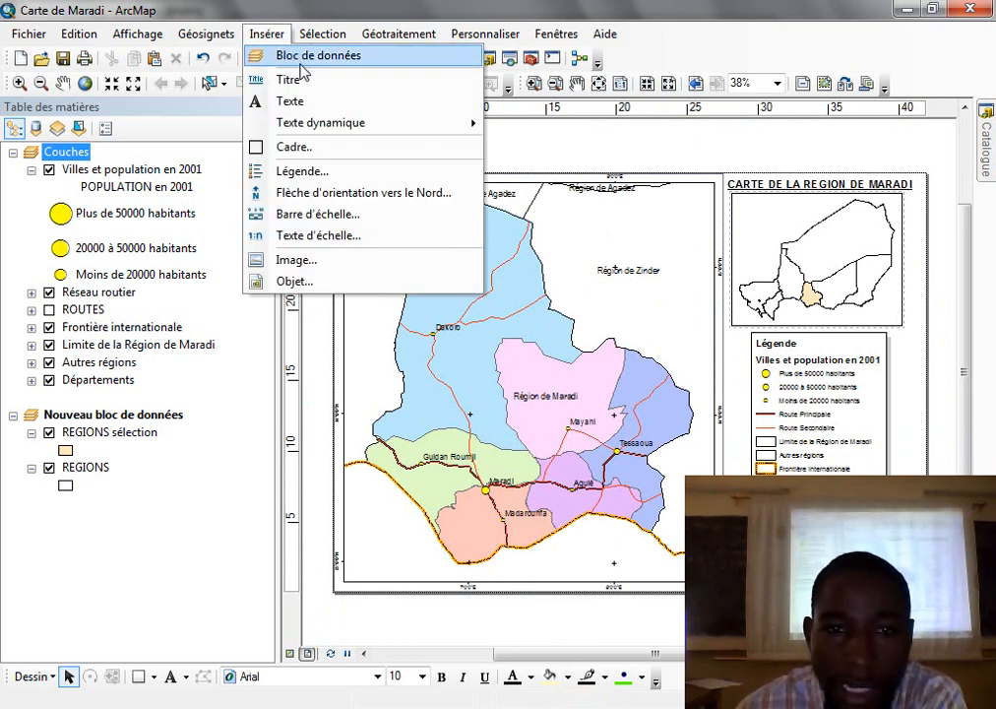
click(329, 193)
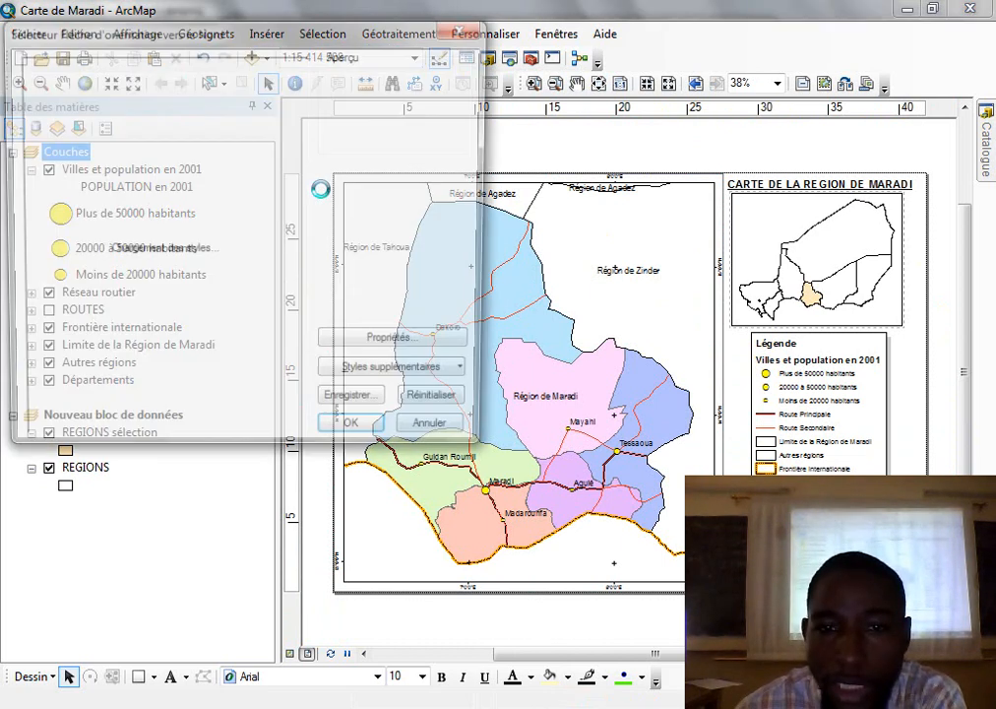
drag(303, 106, 286, 432)
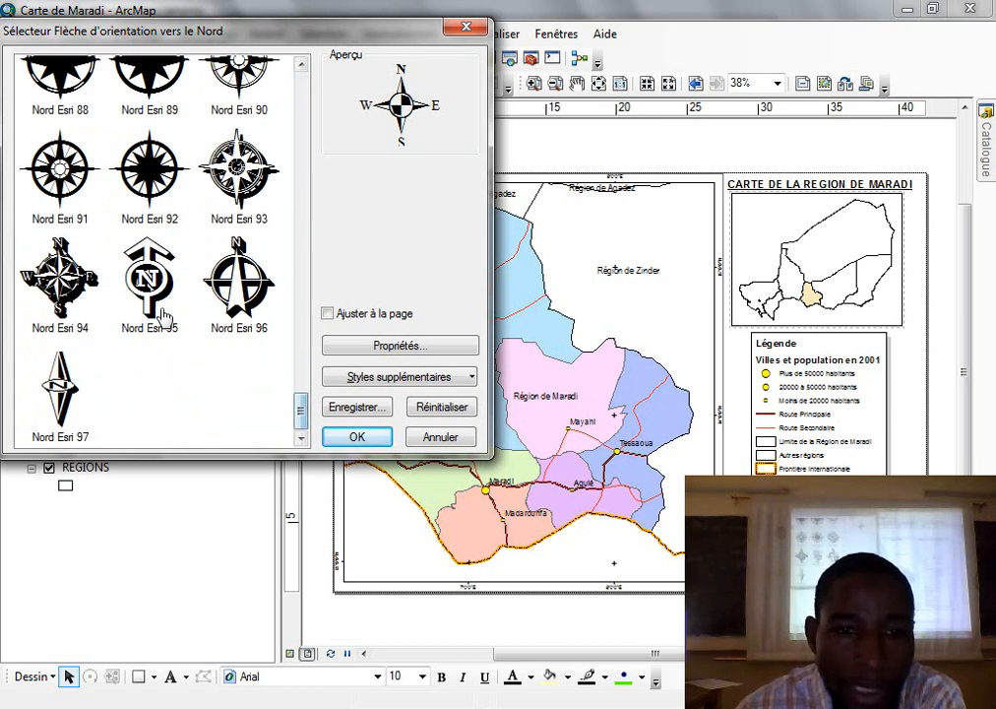
click(150, 278)
click(357, 436)
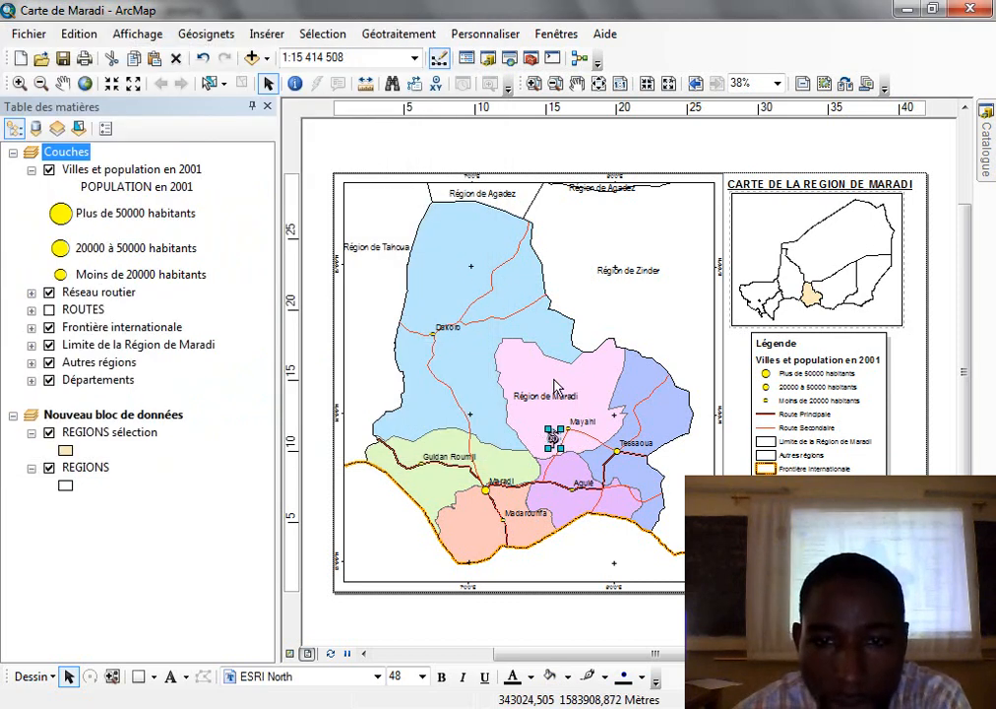
Move the north arrow into the main map's upper-right corner above Région de Zinder and enlarge it to a size of about 89.
scroll(553, 437, up, 3)
drag(563, 404, 877, 144)
click(967, 112)
click(968, 111)
click(968, 111)
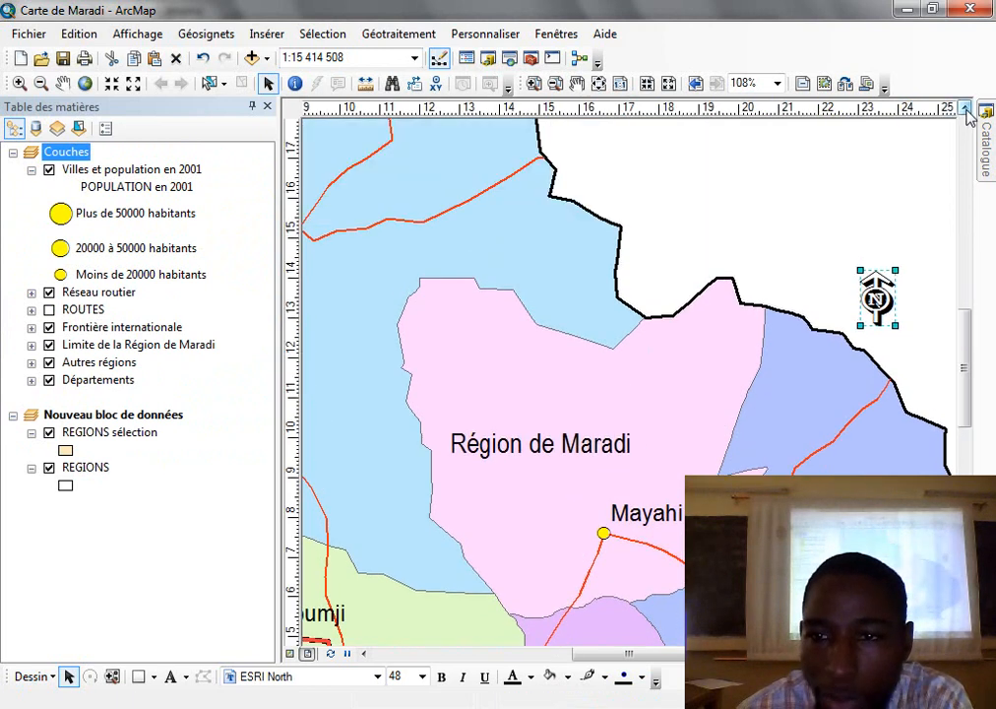
click(968, 111)
click(968, 111)
click(967, 112)
click(967, 111)
click(968, 112)
click(967, 111)
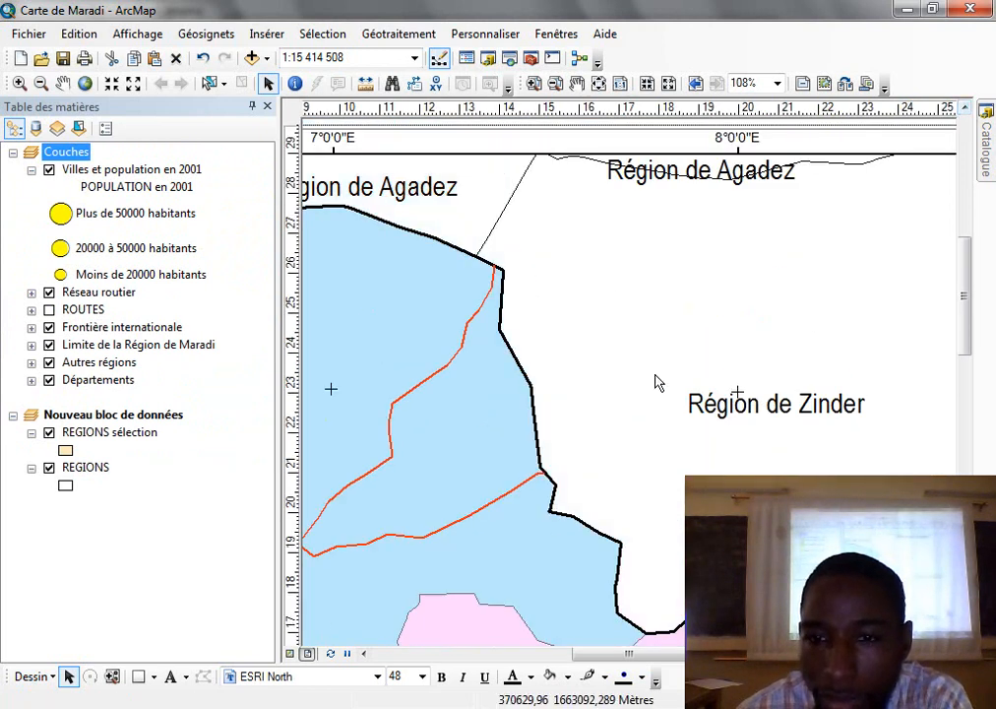
scroll(655, 382, down, 1)
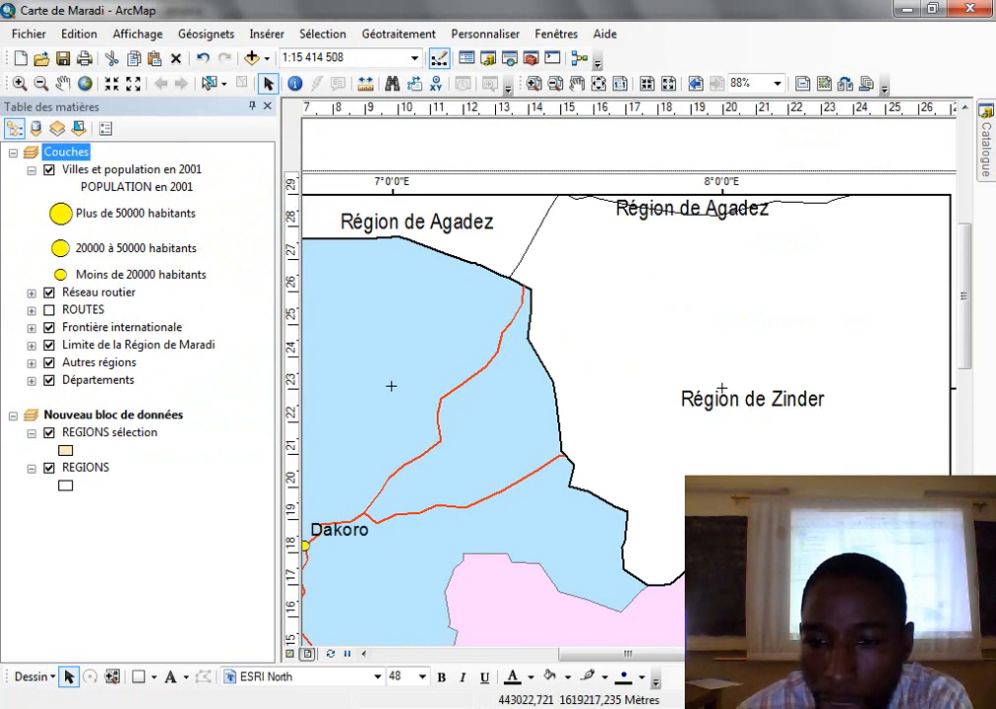
drag(900, 291, 910, 251)
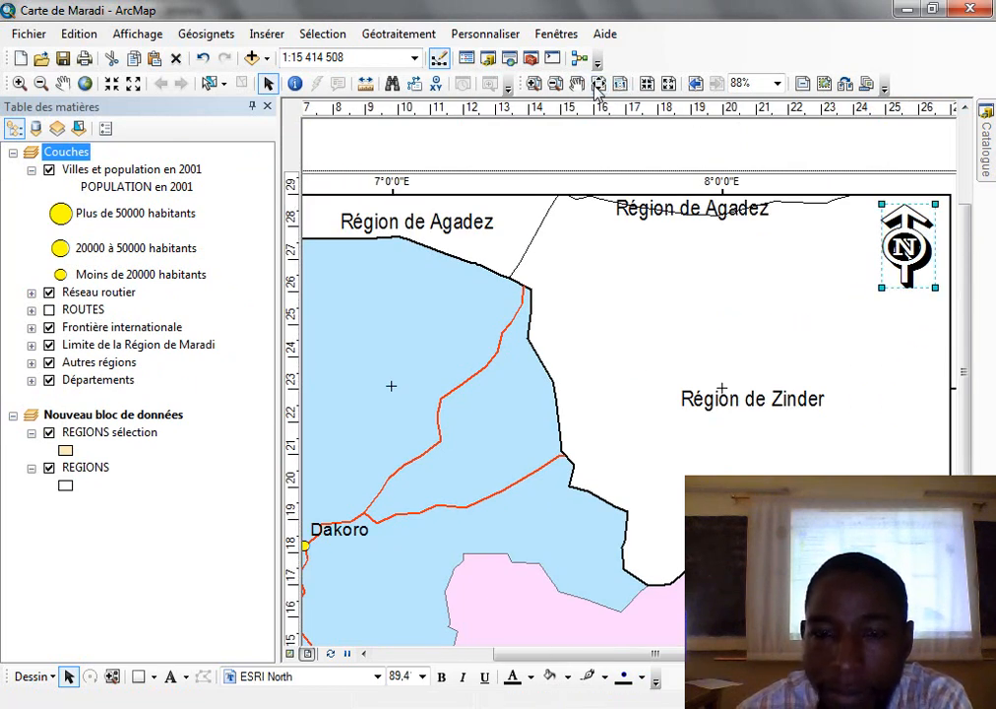
Insert a Barre d'échelle alternée 1 scale bar and place it beneath the region's southern border, just above the main map's lower edge.
click(599, 84)
click(615, 625)
scroll(560, 618, up, 2)
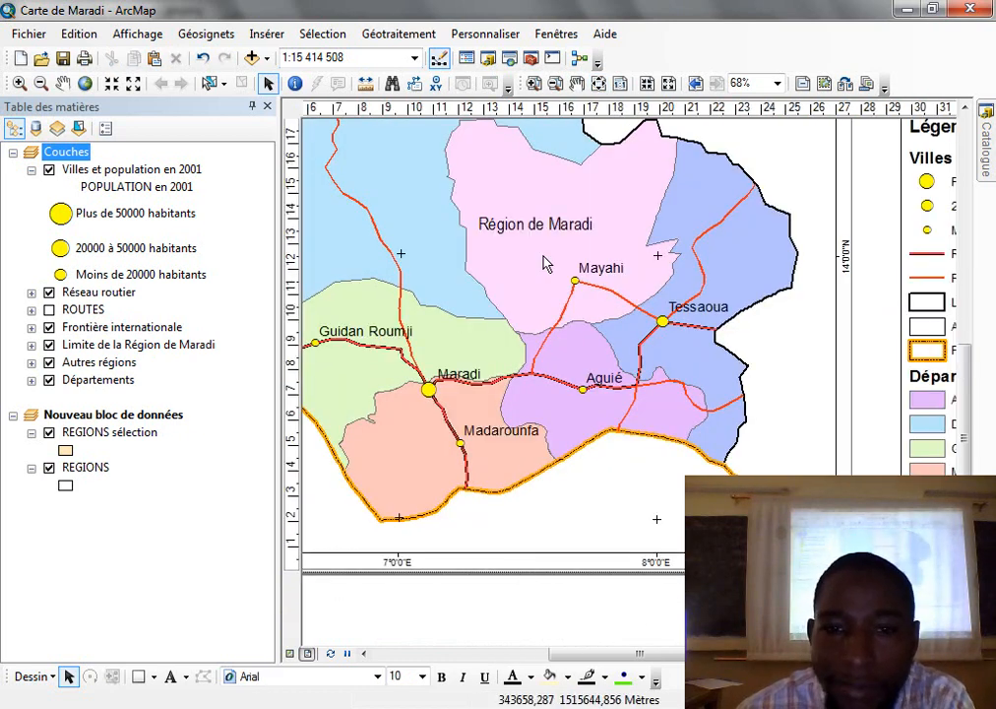
click(266, 35)
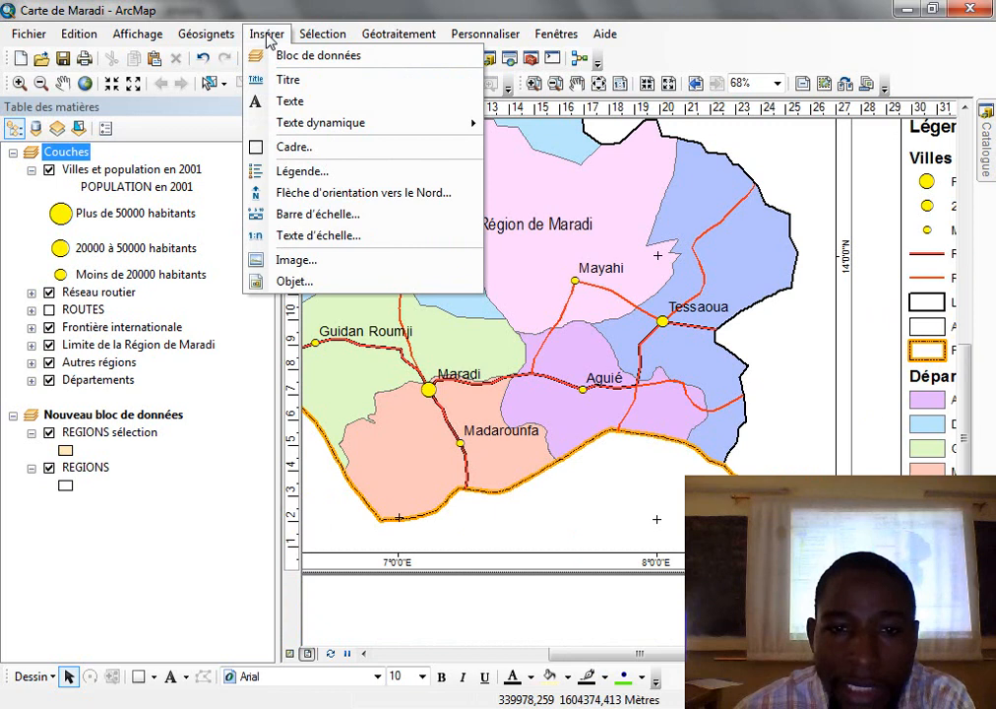
click(339, 214)
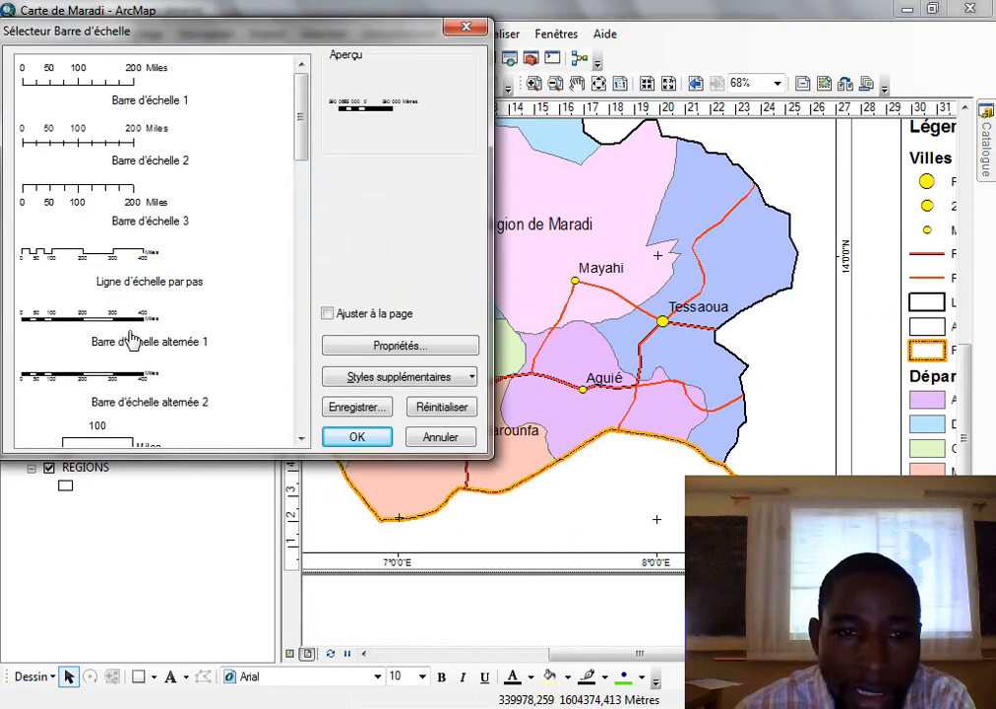
click(120, 328)
click(358, 438)
drag(623, 391, 481, 546)
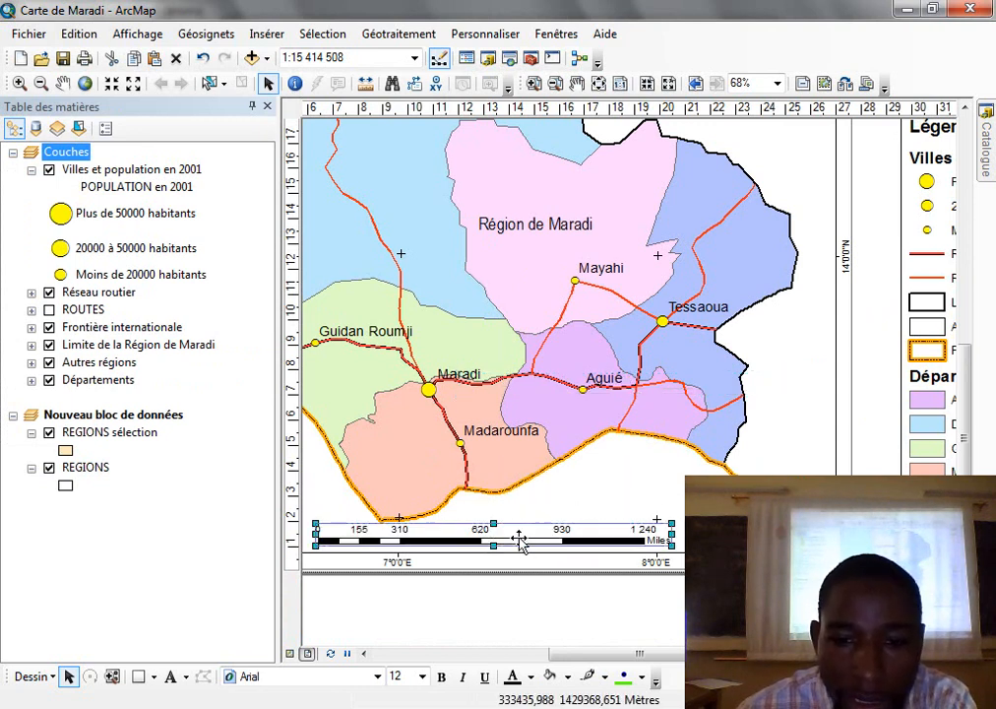
Set the scale bar to 2 divisions and 2 subdivisions, with kilometres as division units and the label km.
double_click(519, 542)
click(688, 121)
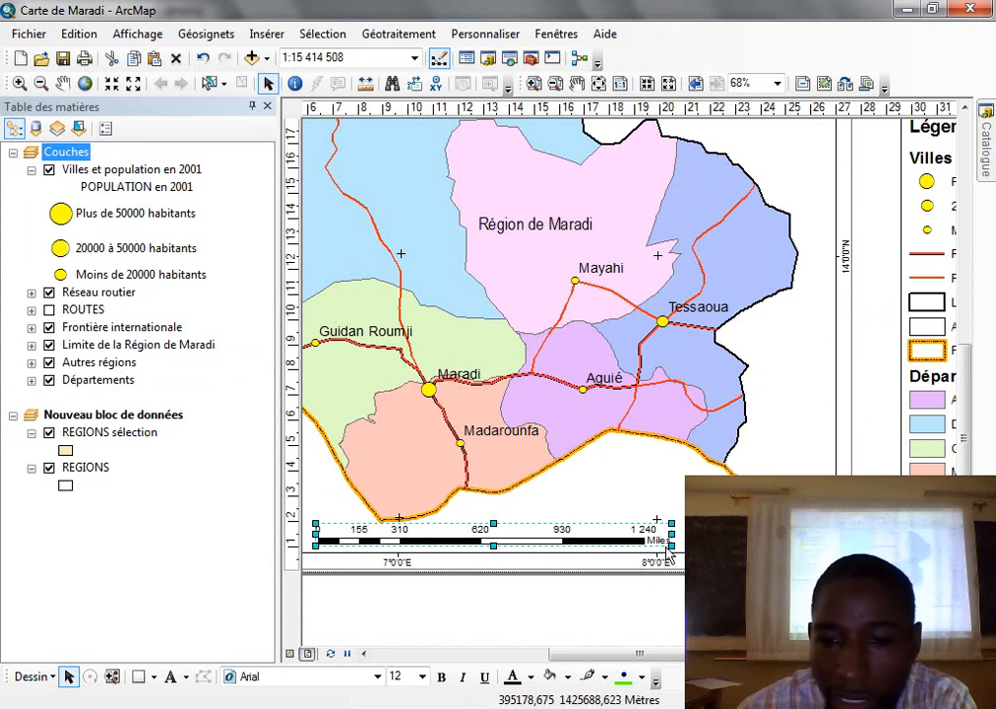
double_click(615, 540)
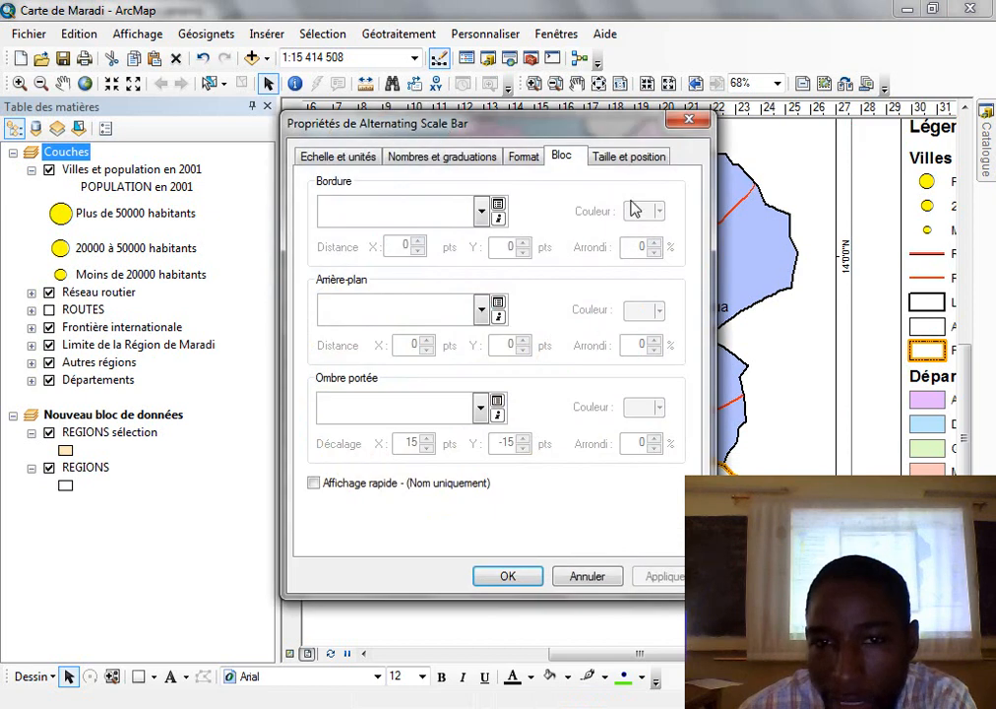
click(345, 157)
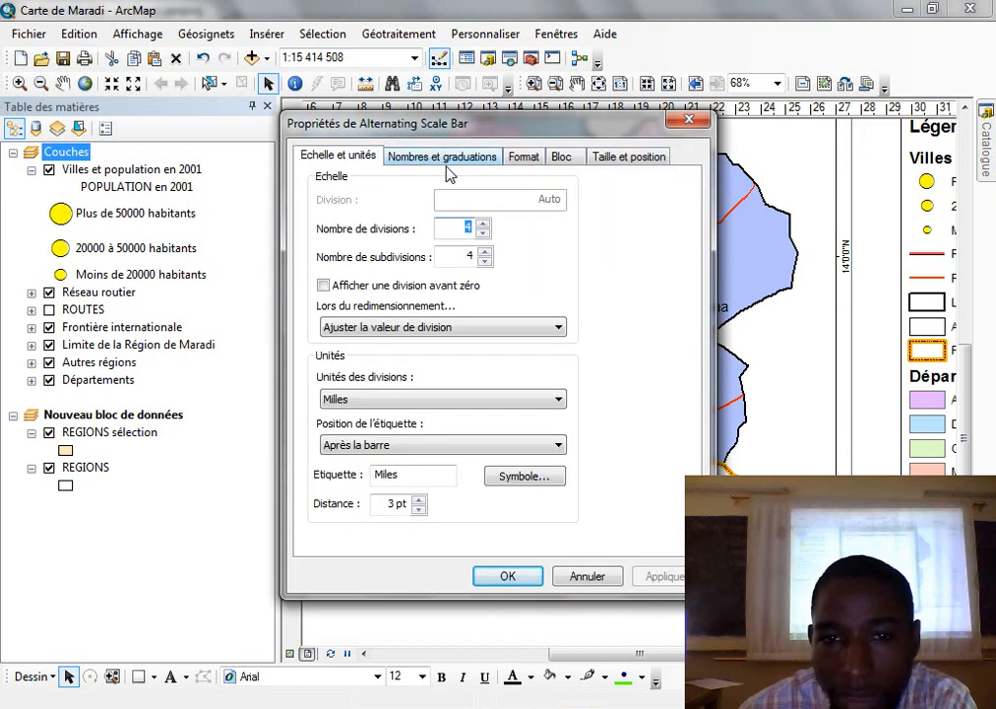
drag(556, 131, 150, 183)
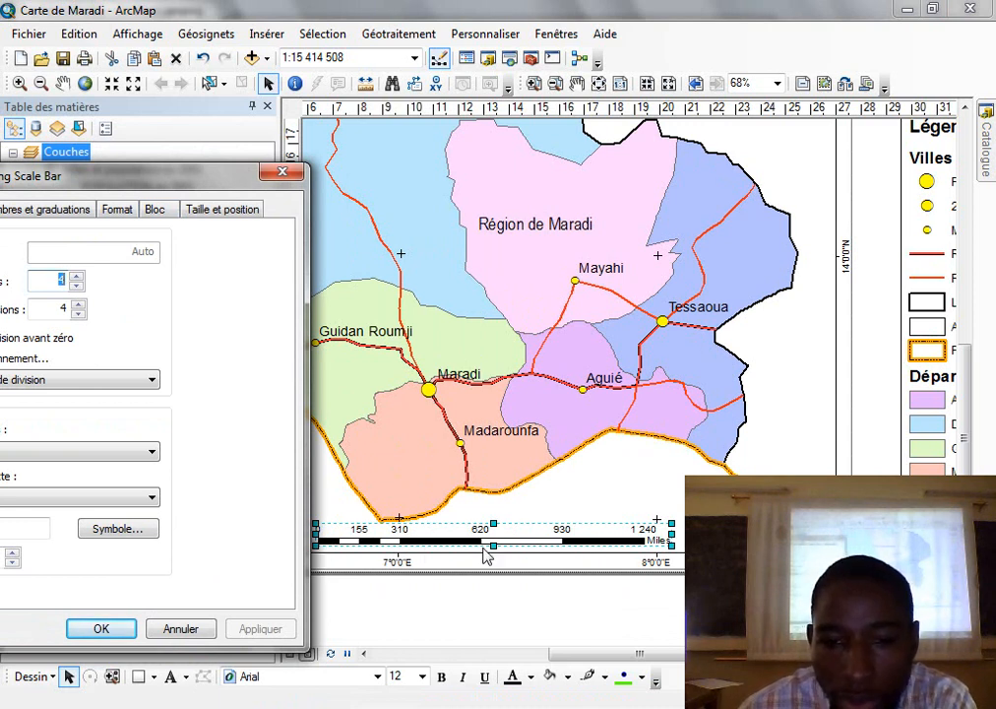
drag(174, 183, 723, 153)
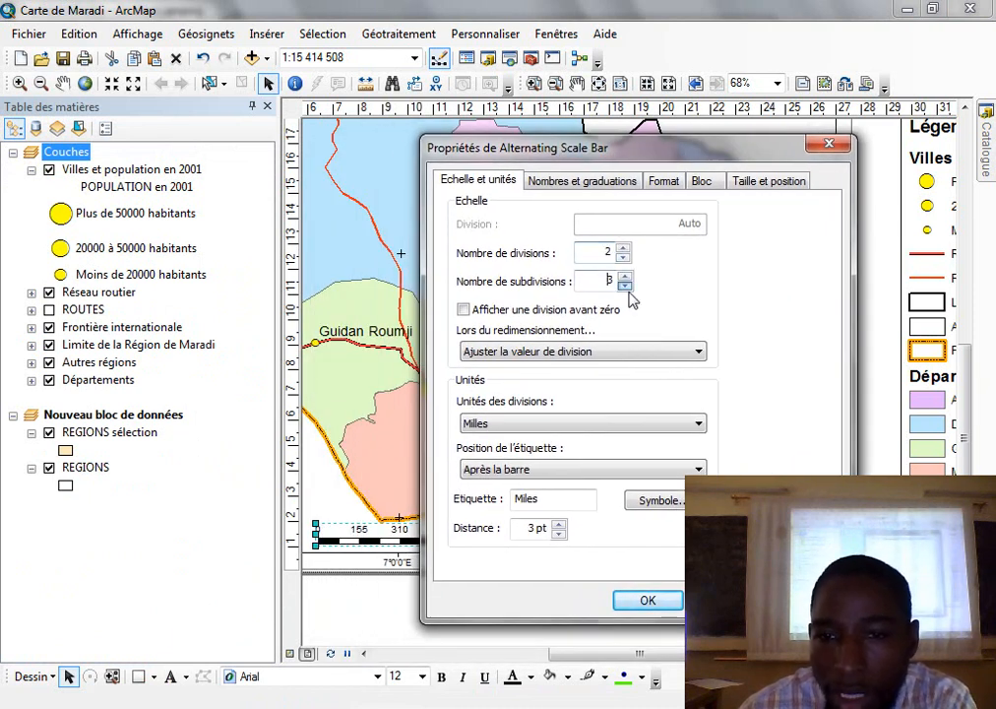
click(572, 423)
click(502, 485)
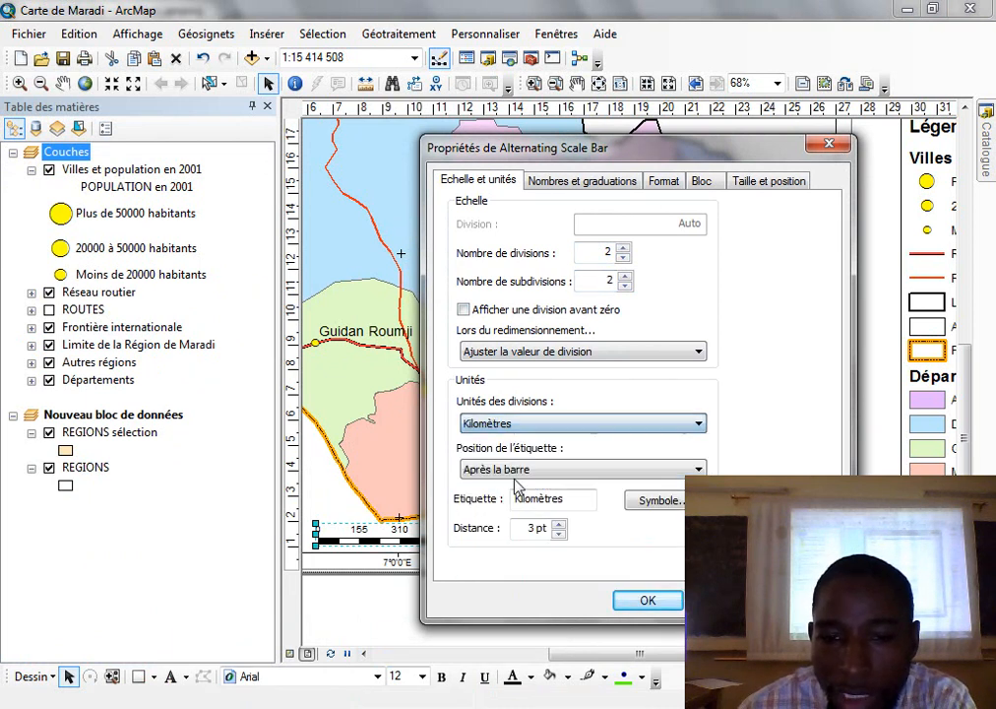
double_click(567, 499)
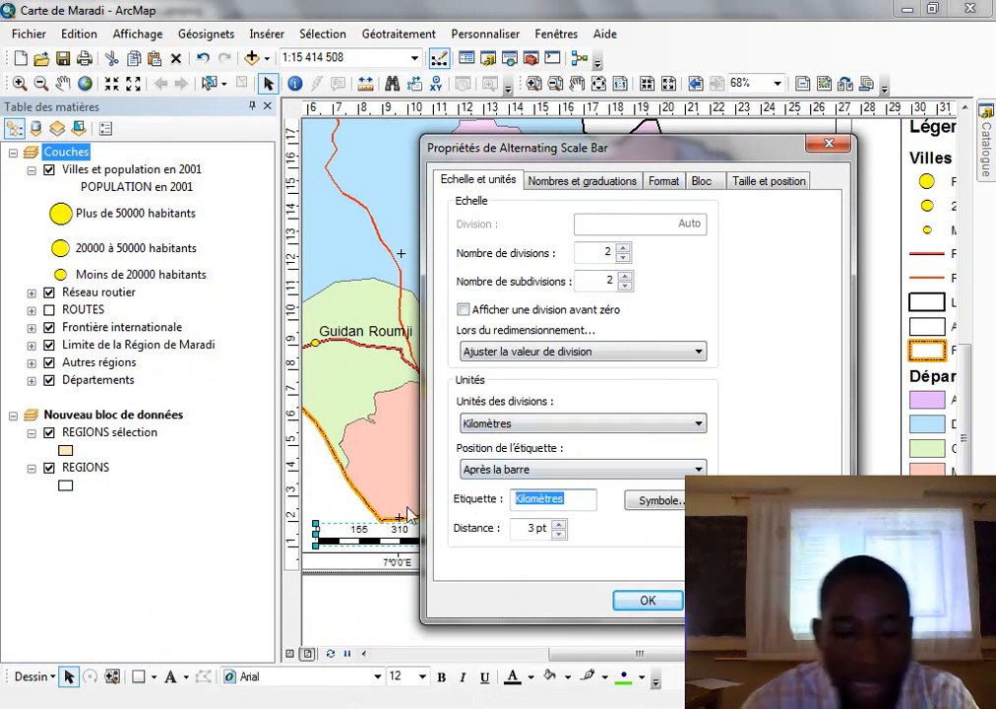
text(km)
key(BackSpace)
key(BackSpace)
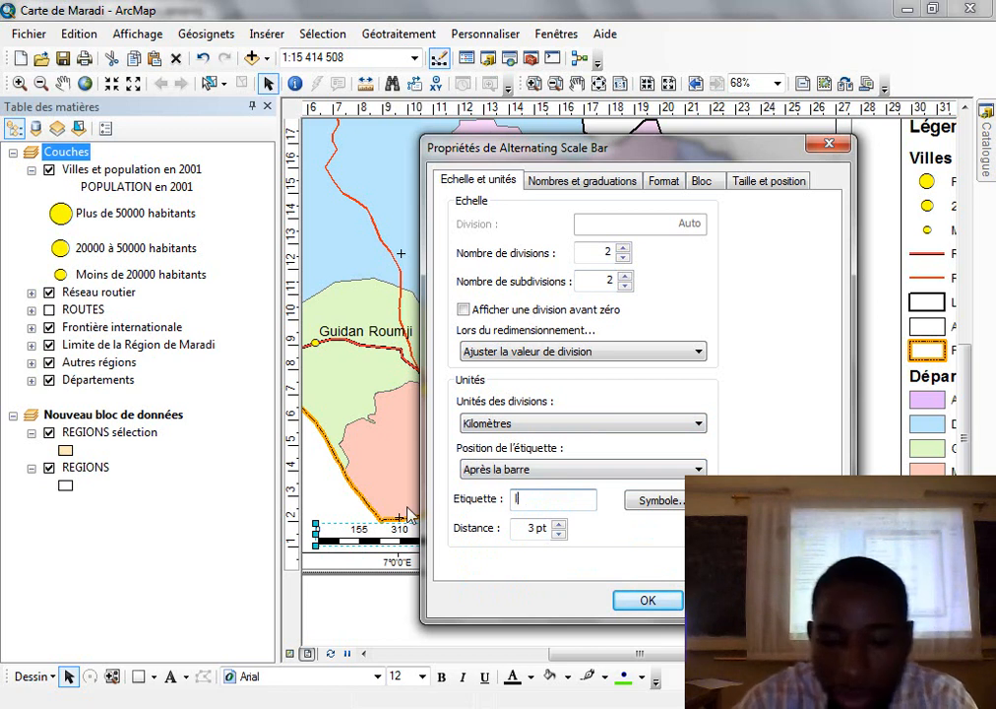
text(km)
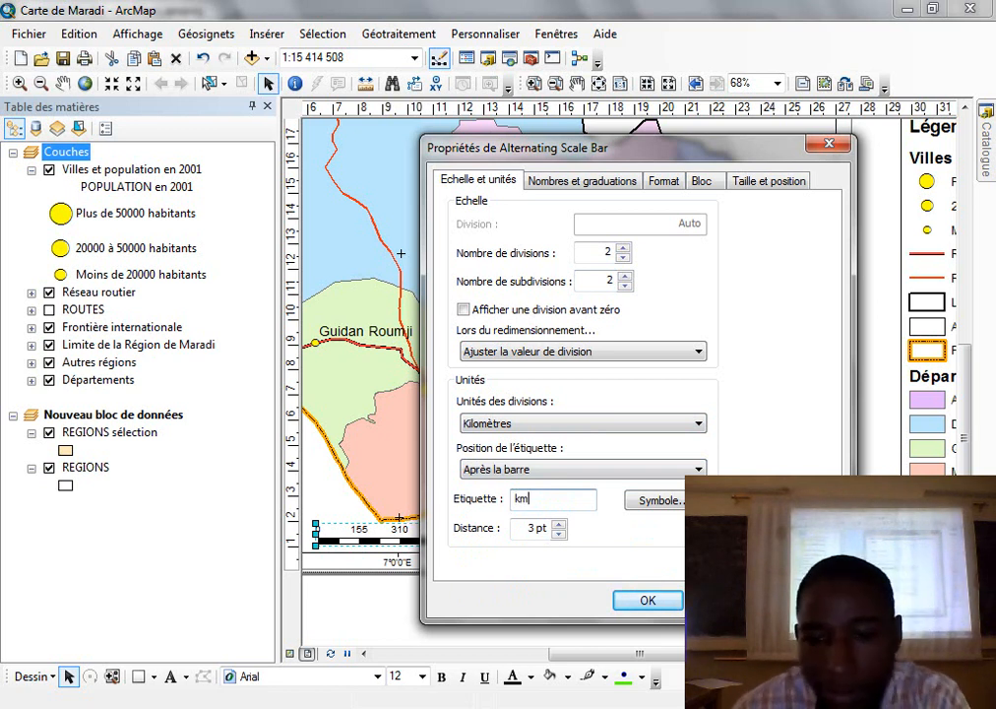
click(639, 601)
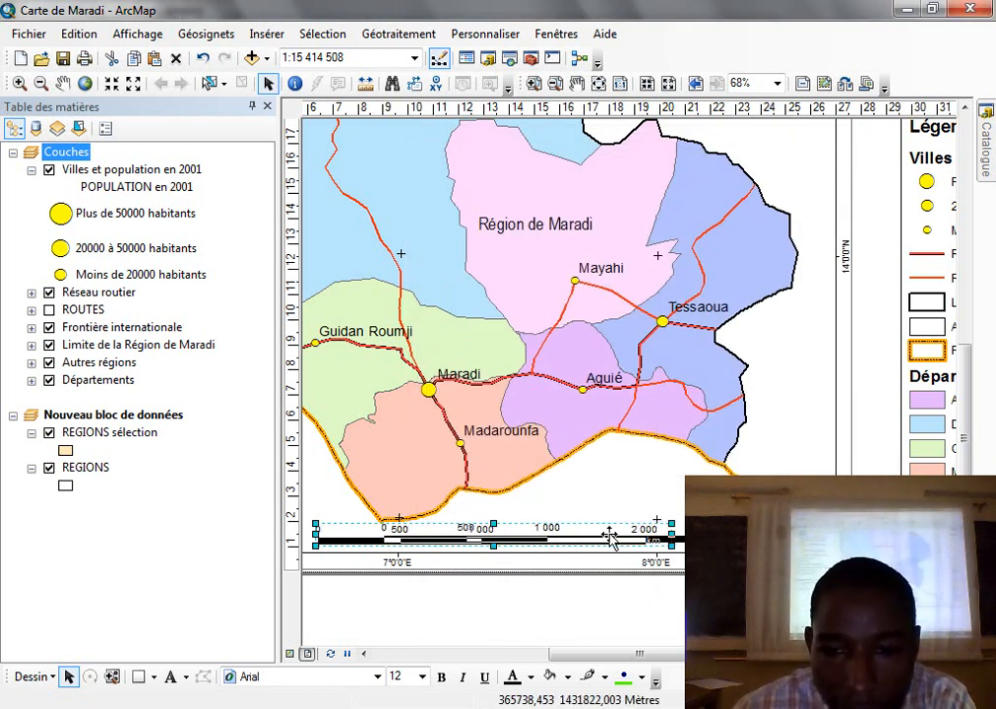
Delete the scale bar beneath the region's southern border.
drag(614, 534, 544, 540)
right_click(665, 542)
click(711, 529)
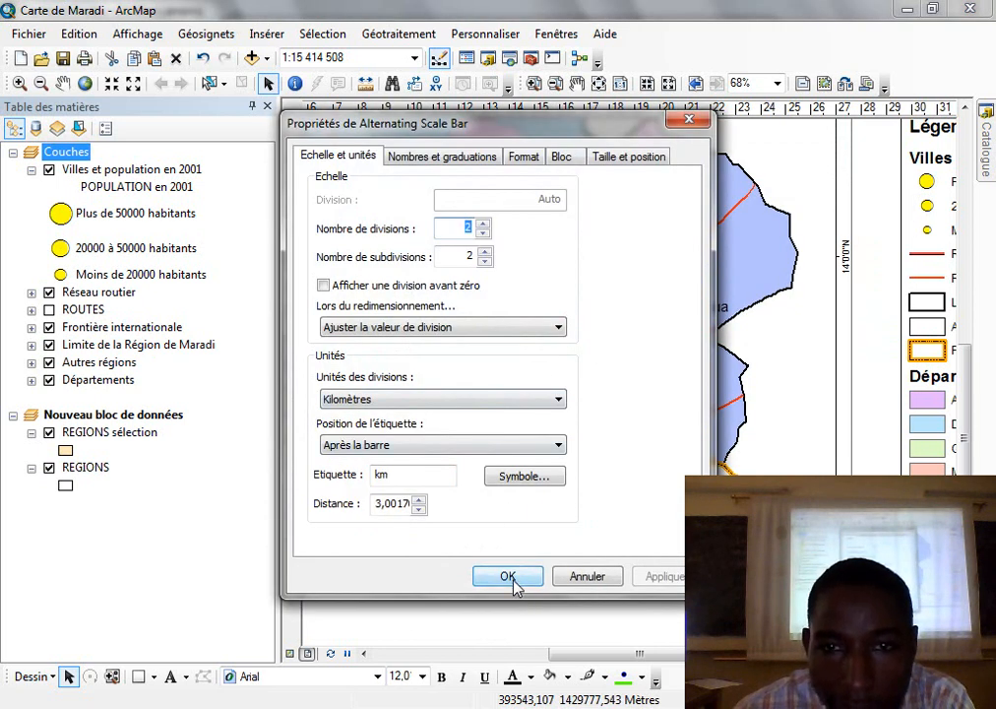
click(587, 577)
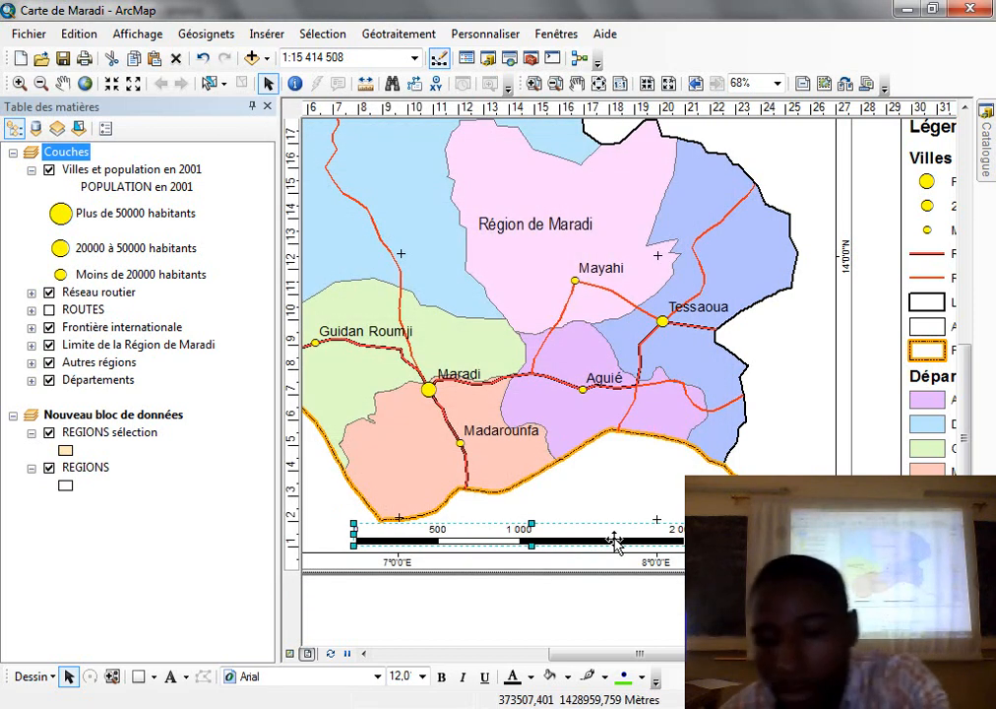
key(Delete)
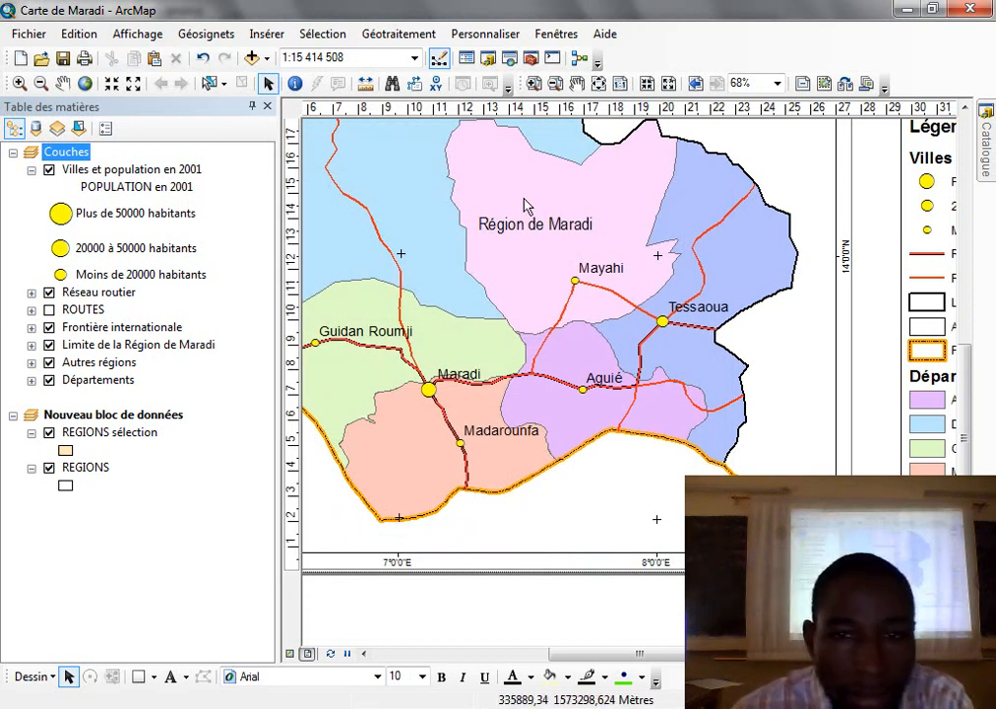
Insert a Barre d'échelle alternée 1 scale bar for the main map's data frame and place it below the region's southern border.
click(575, 374)
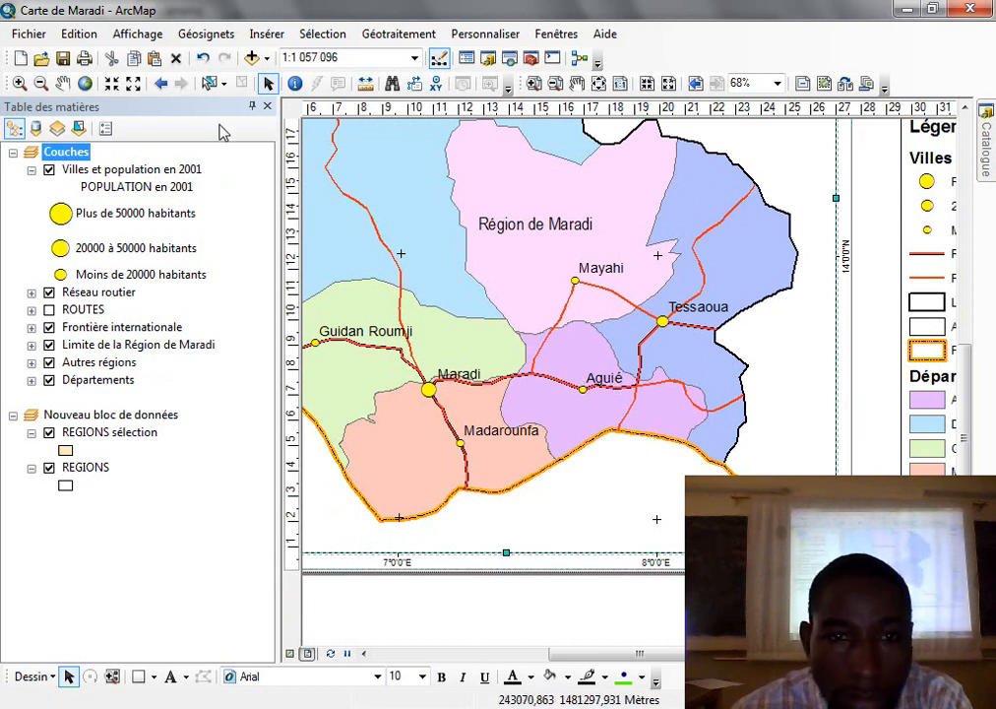
click(258, 37)
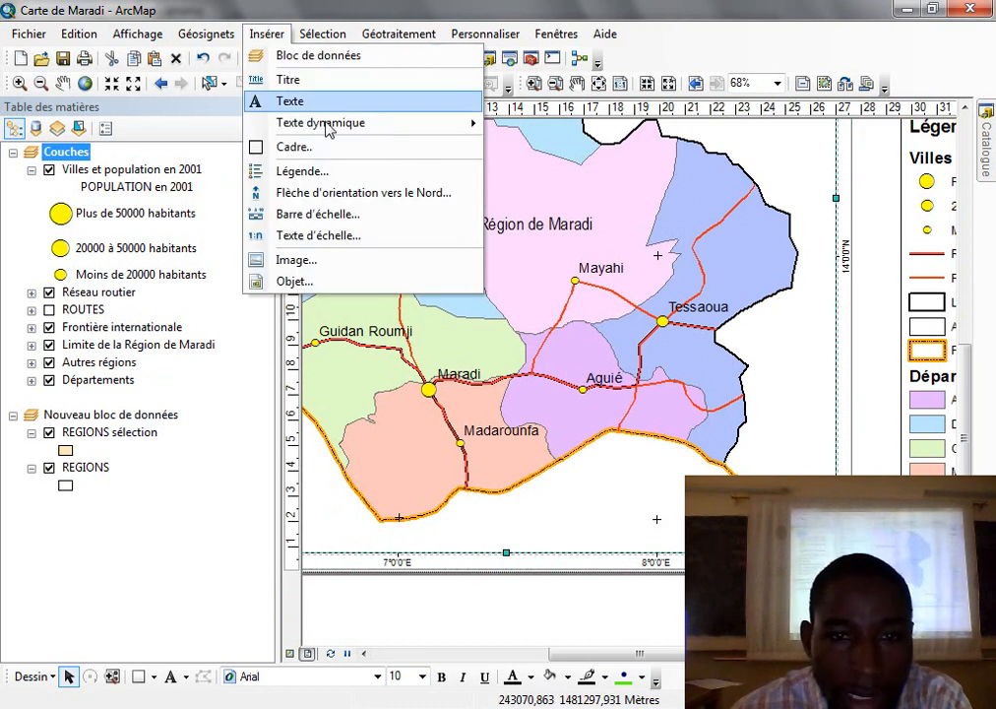
click(326, 212)
click(120, 323)
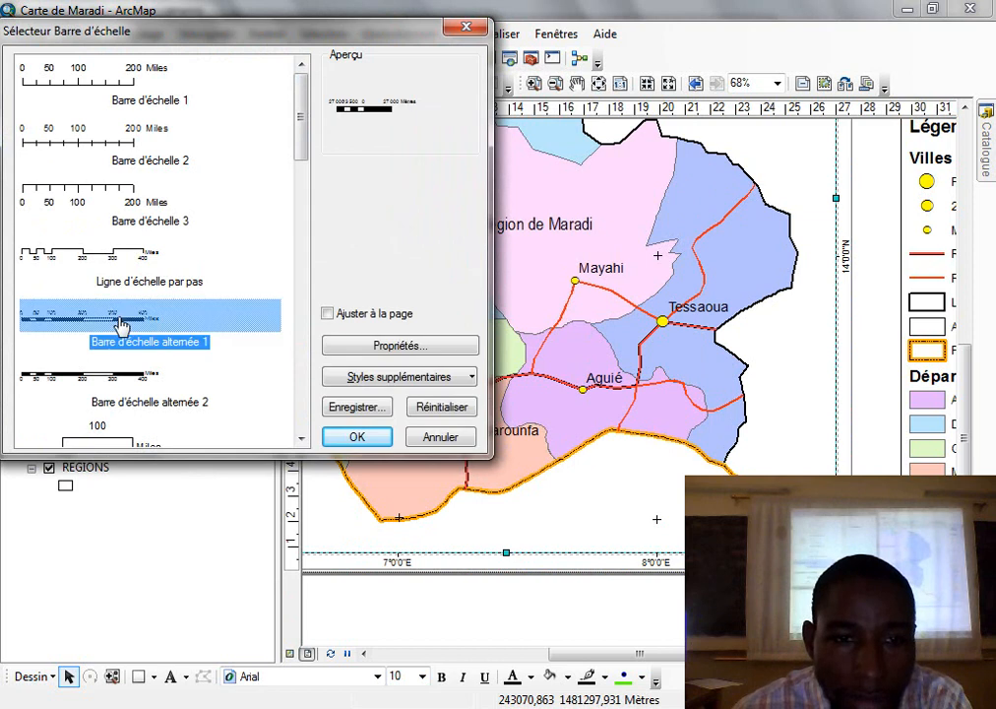
click(360, 439)
drag(612, 391, 553, 539)
Configure the new scale bar with 2 divisions, 2 subdivisions, kilometres as division units and the label km.
right_click(553, 539)
click(567, 518)
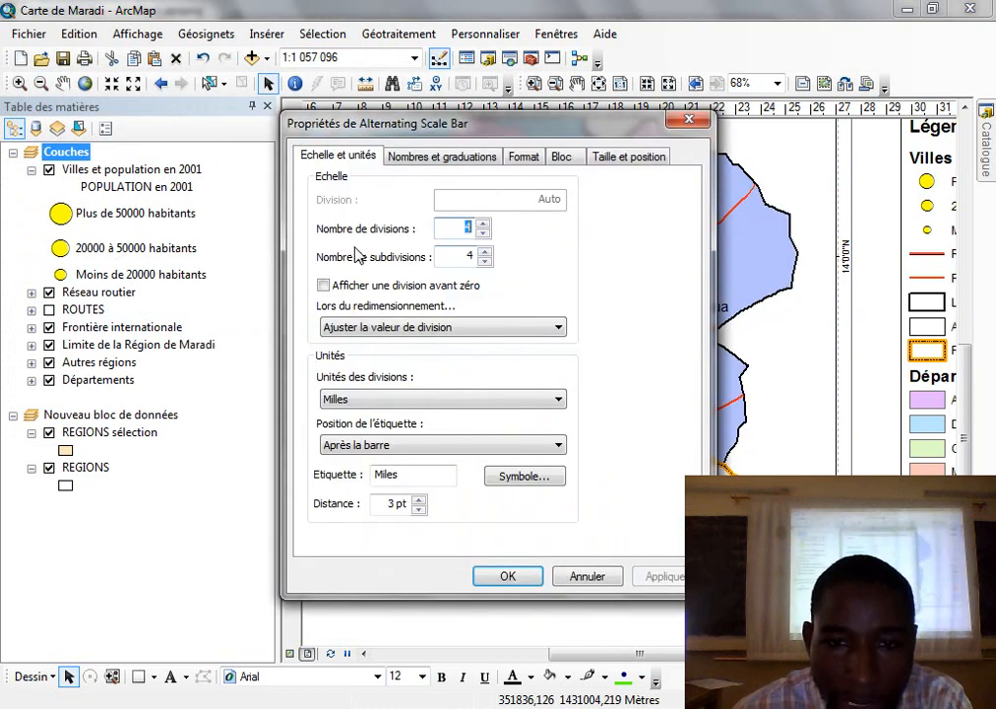
key(Down)
key(Down)
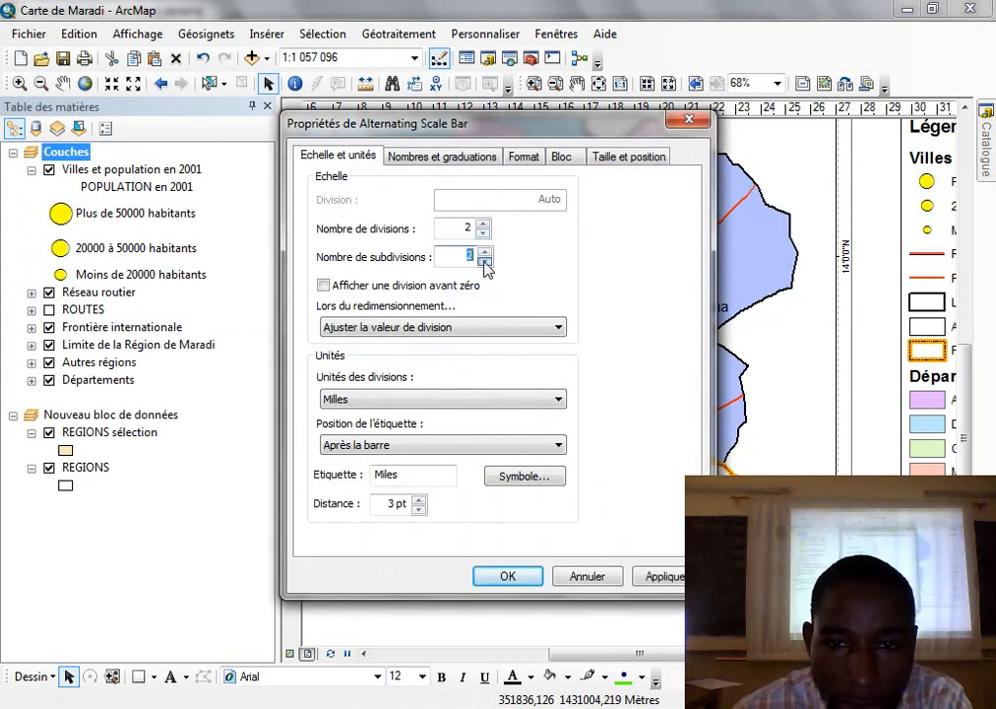
click(492, 398)
click(402, 462)
double_click(431, 480)
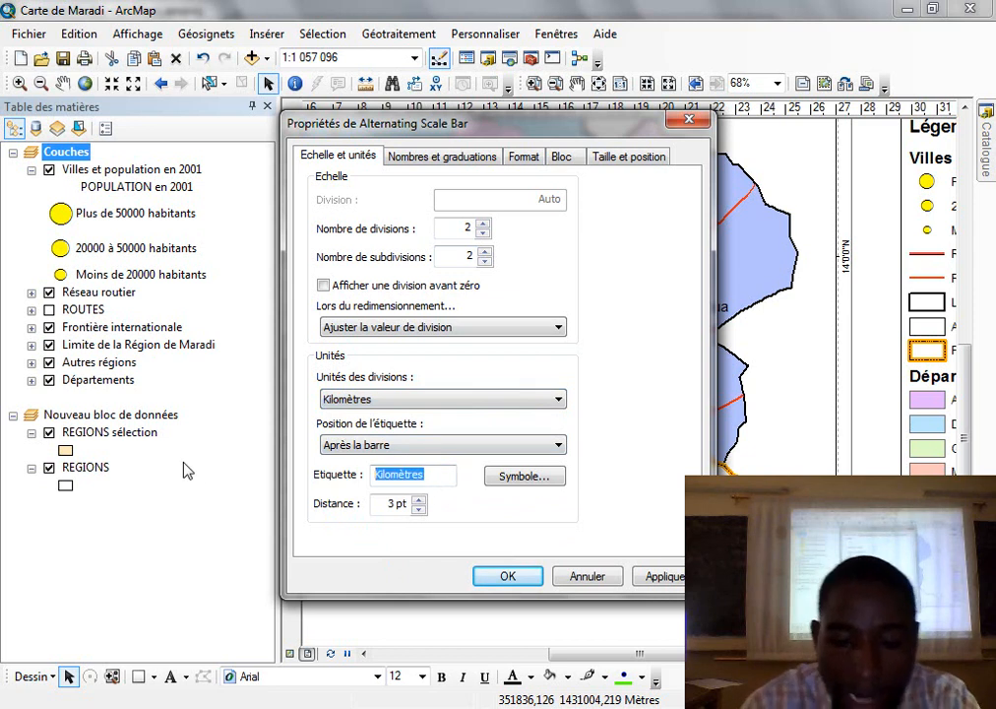
text(km)
click(508, 575)
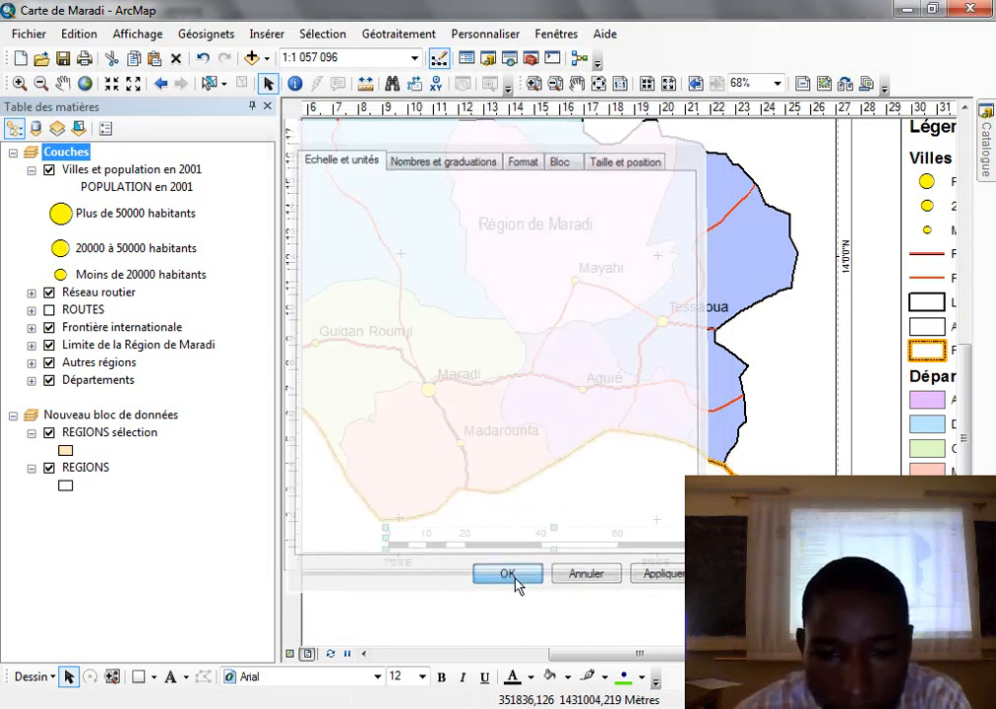
Shorten the scale bar to a total of 100 km and reposition it just above the main map's lower edge.
click(576, 82)
drag(495, 362, 641, 363)
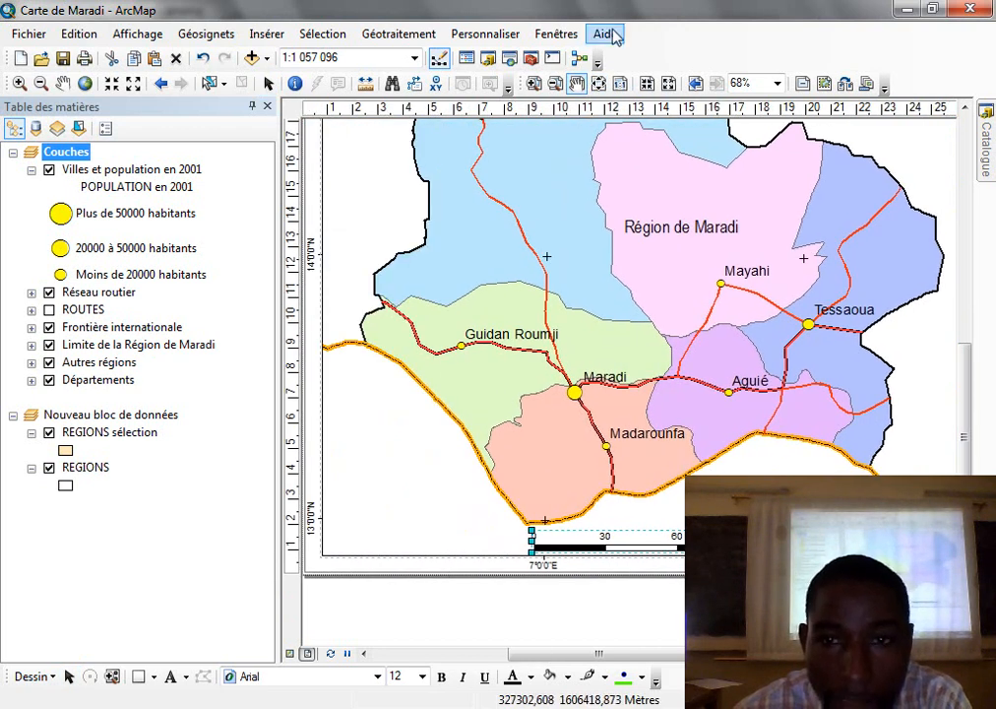
click(269, 84)
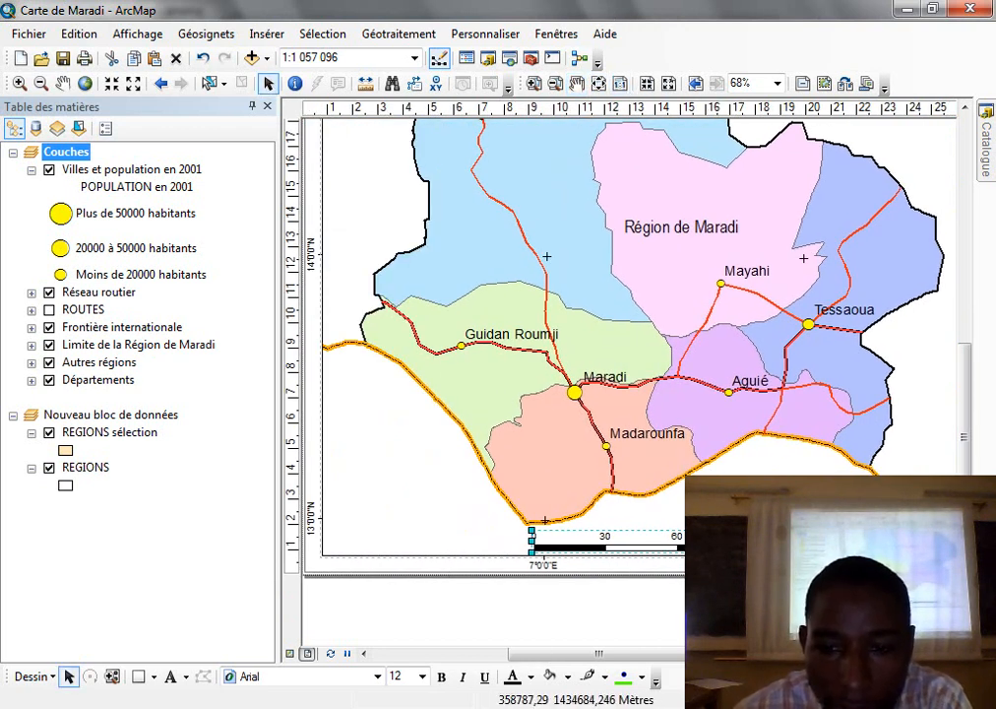
mouse_move(720, 532)
mouse_down()
mouse_move(698, 530)
mouse_move(721, 530)
mouse_up()
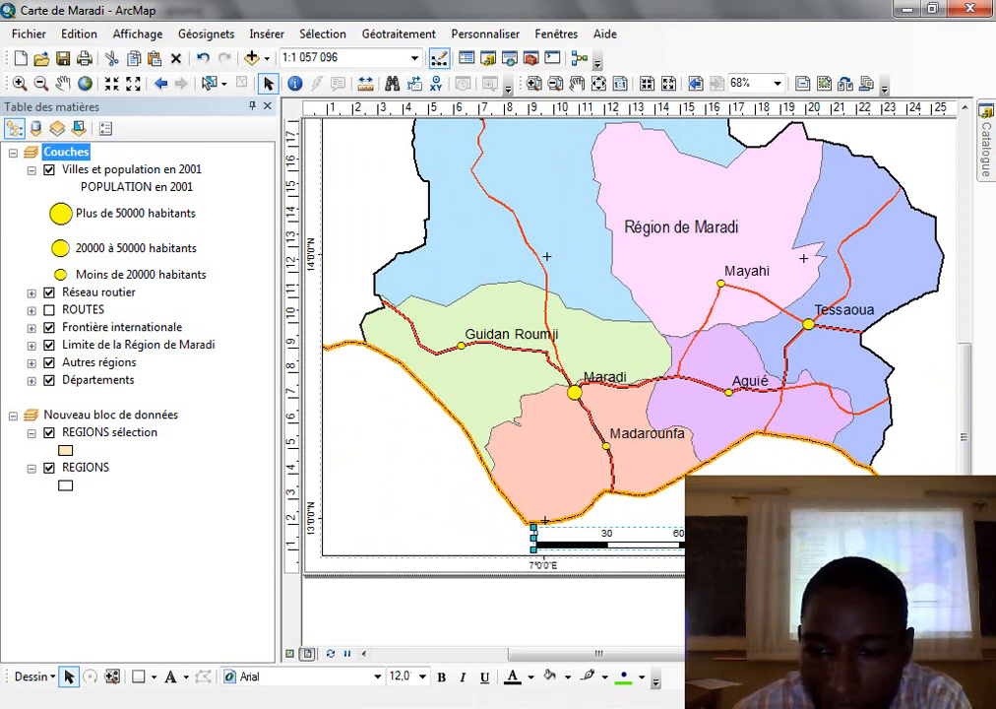
drag(873, 540, 824, 540)
drag(710, 530, 735, 532)
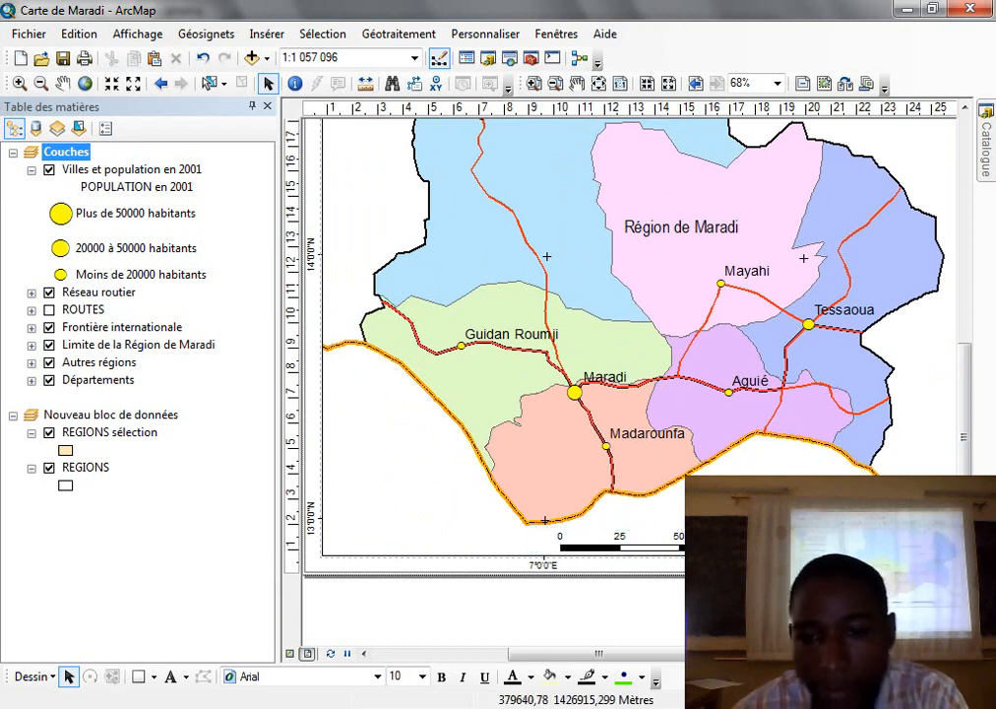
click(533, 83)
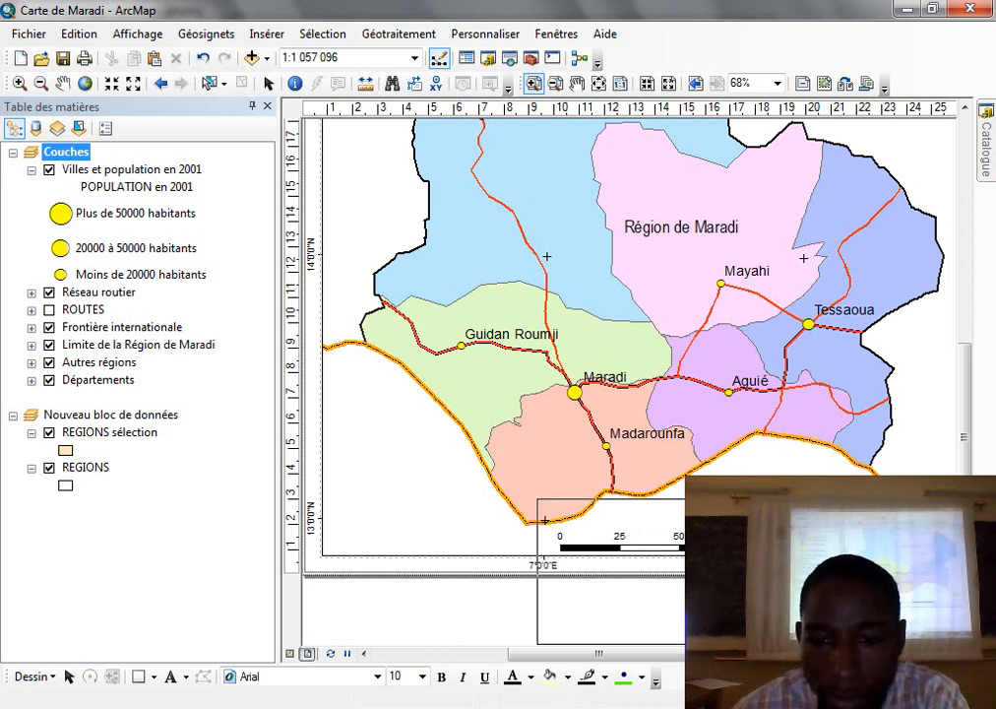
click(700, 571)
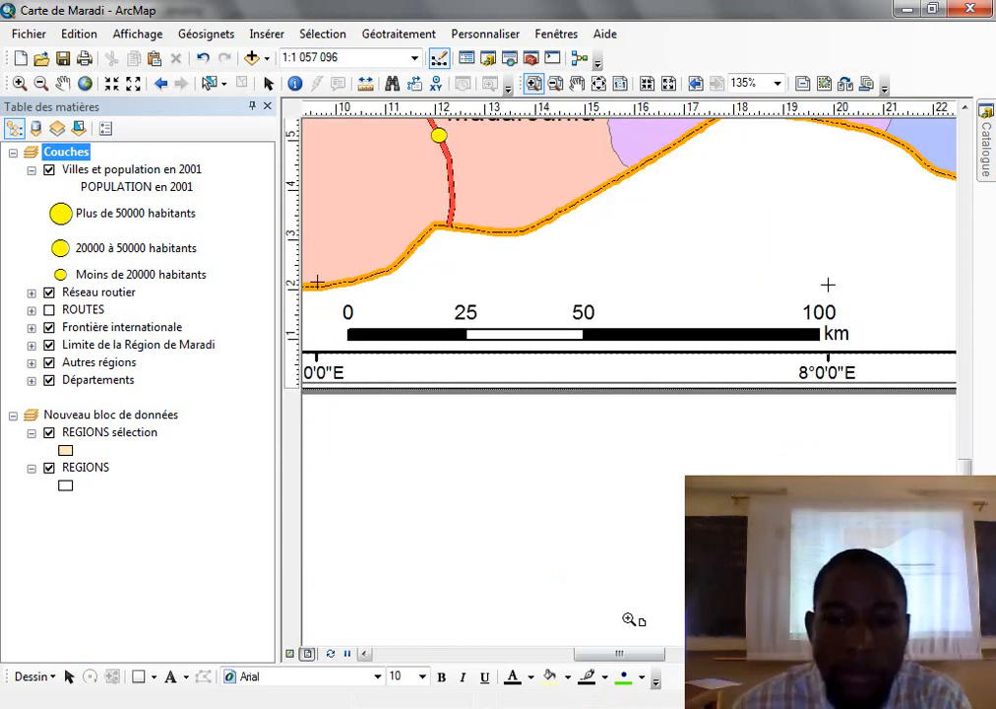
Insert the text REPUBLIQUE FEDERALE DU NIGERIA on the layout and move it below the international border, above the scale bar.
scroll(633, 622, up, 2)
scroll(457, 562, up, 1)
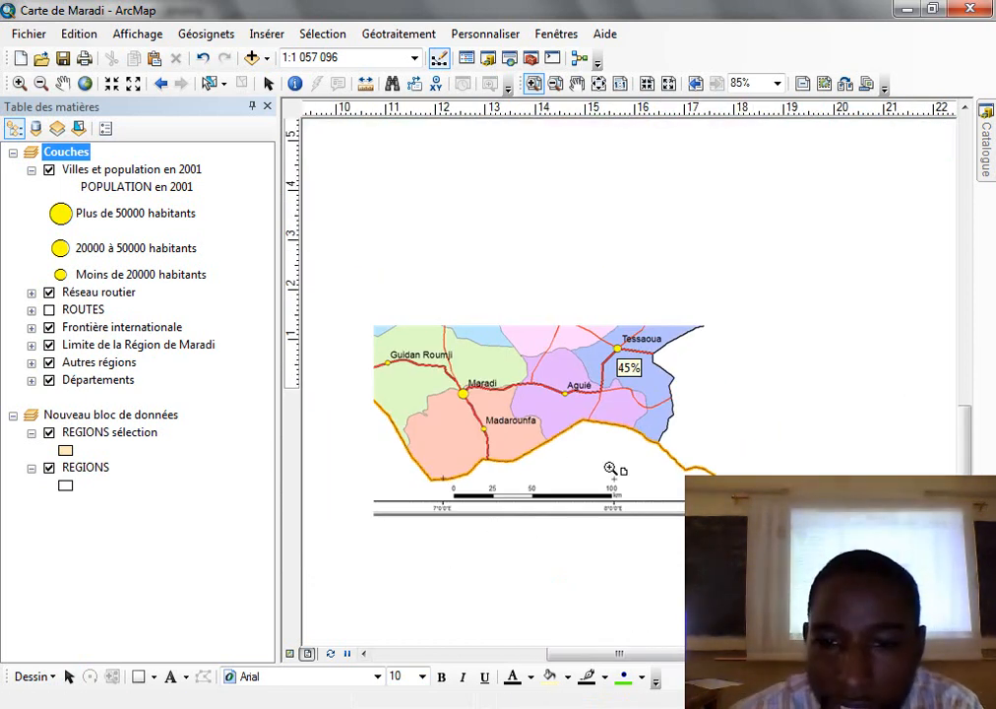
scroll(574, 455, down, 1)
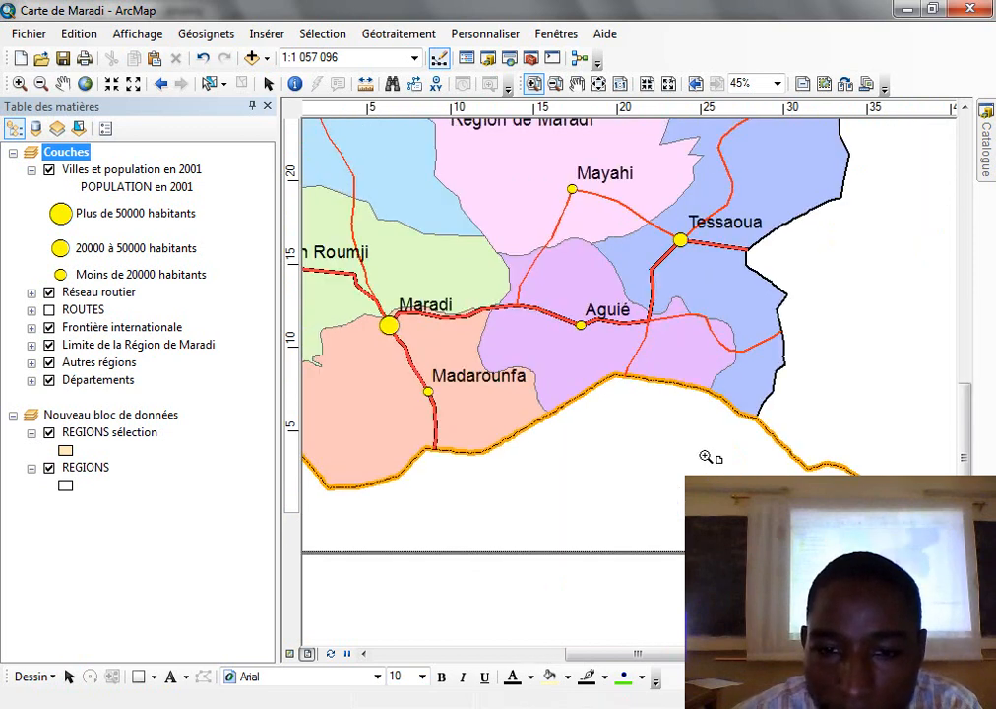
click(266, 34)
click(325, 101)
text(R2PUBLIQUE FEDE)
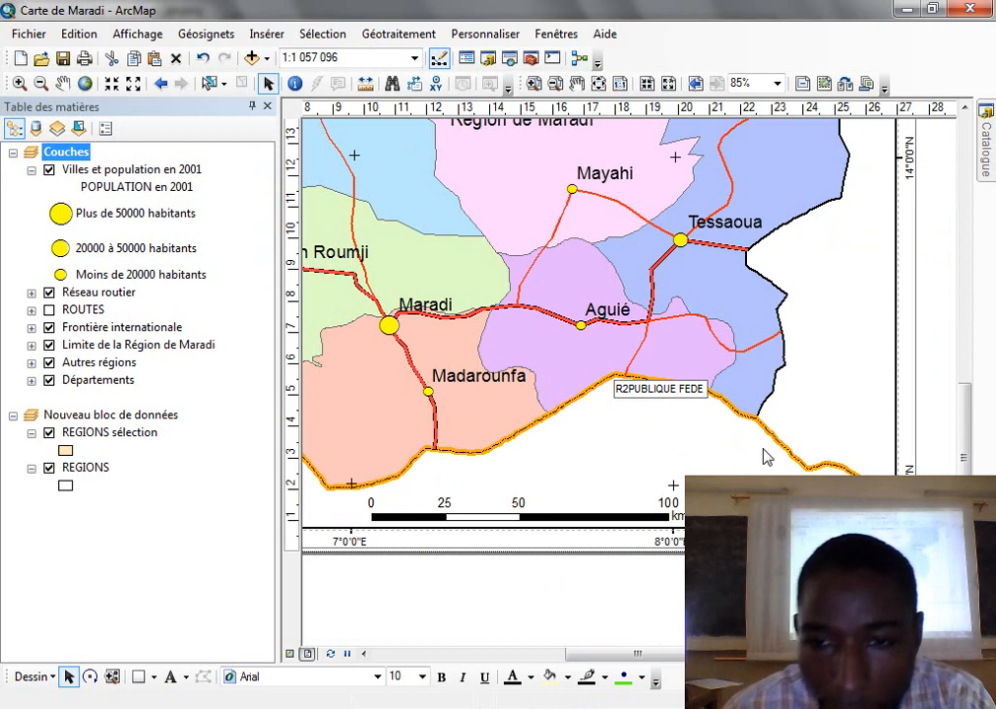
text(RALE DU NIGERIA)
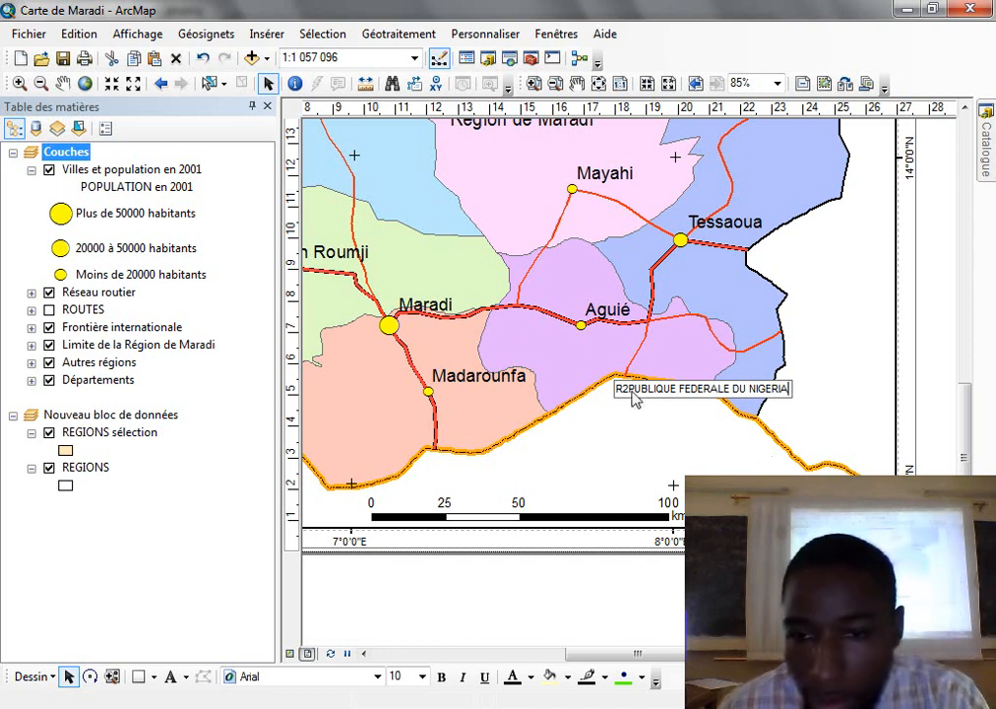
key(BackSpace)
text(E)
key(Return)
drag(626, 388, 603, 460)
Set the REPUBLIQUE FEDERALE DU NIGERIA label to Arial size 20 and shift it down to just above the scale bar.
double_click(604, 462)
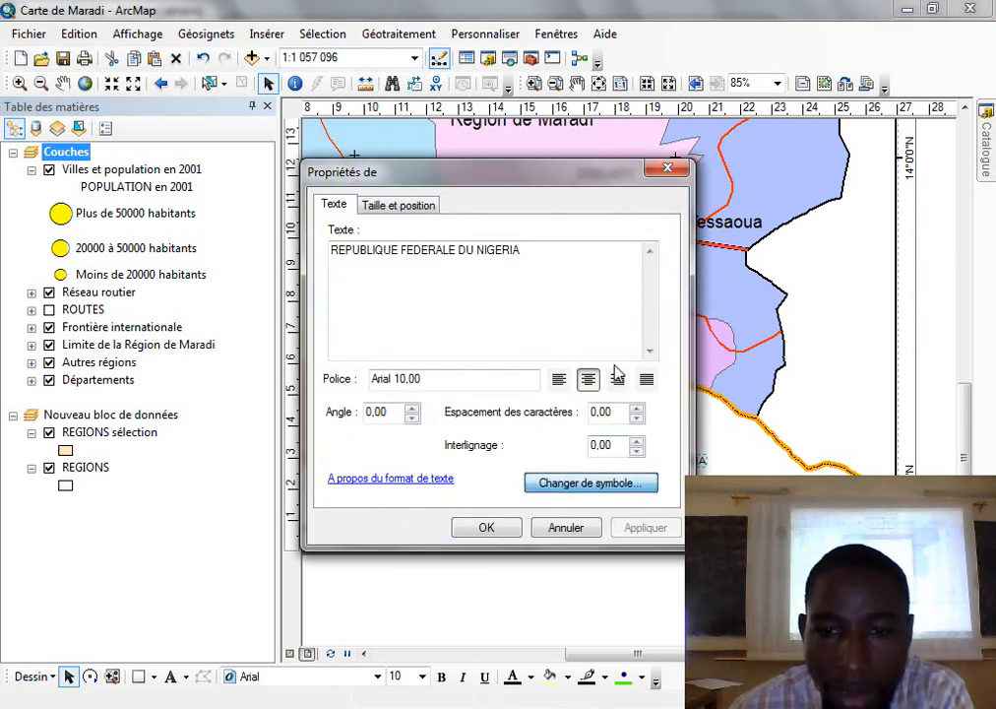
click(871, 317)
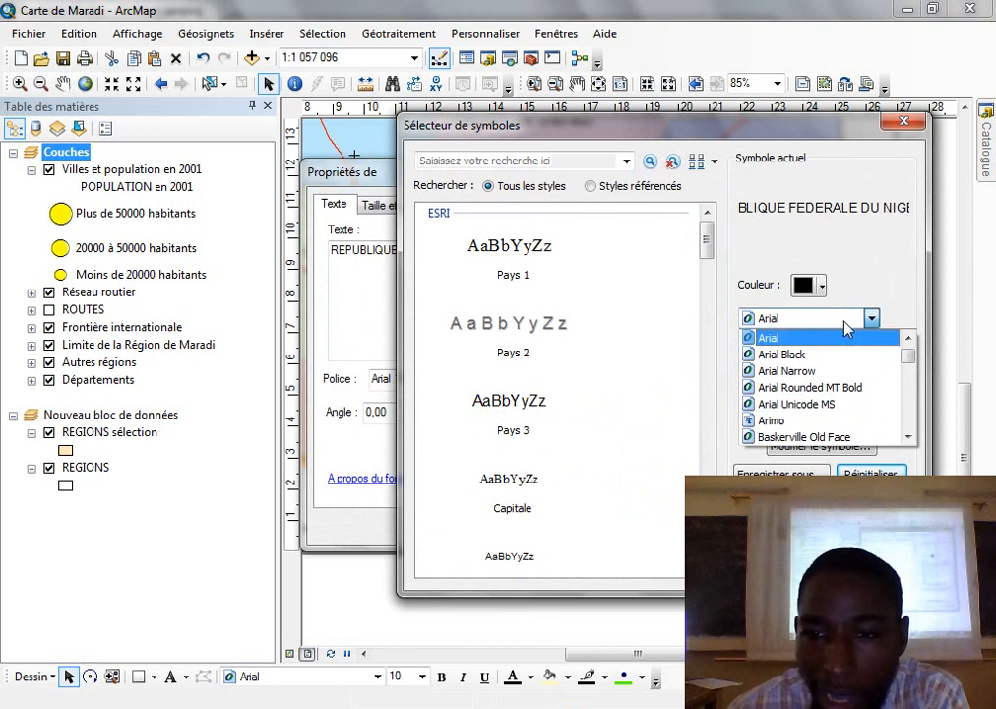
click(866, 342)
key(Tab)
click(846, 351)
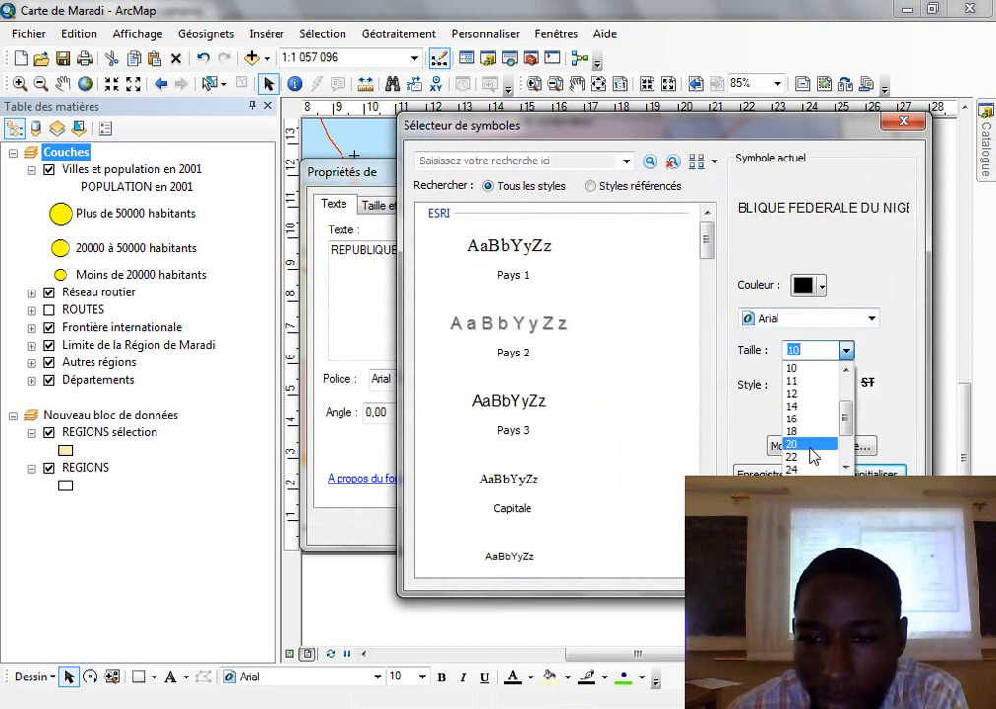
click(805, 443)
click(784, 566)
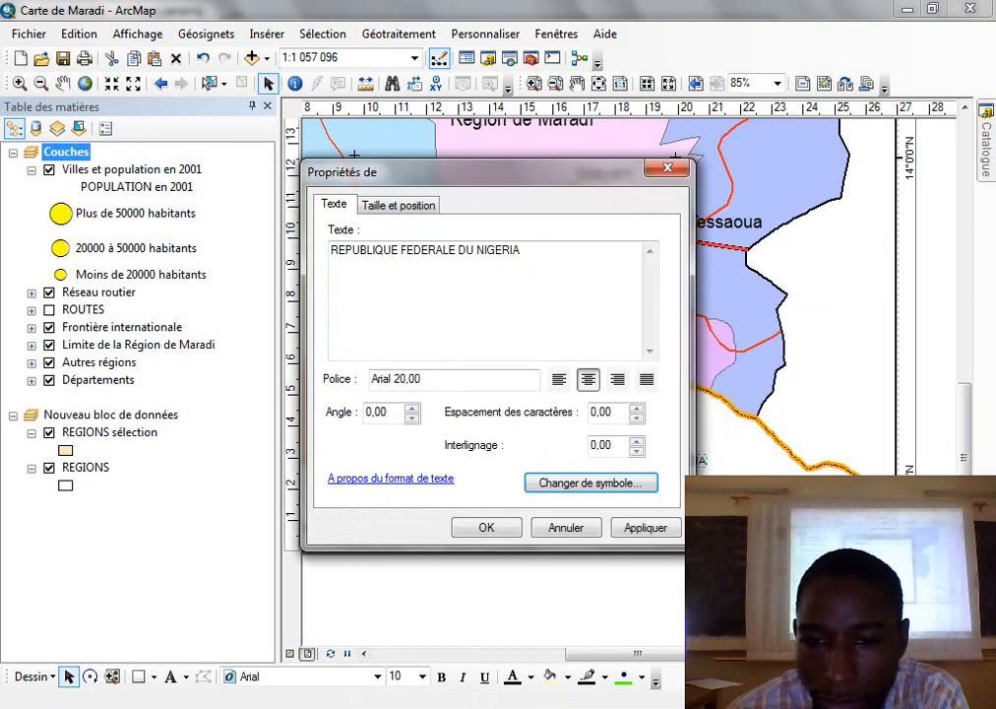
click(487, 527)
drag(626, 466, 631, 479)
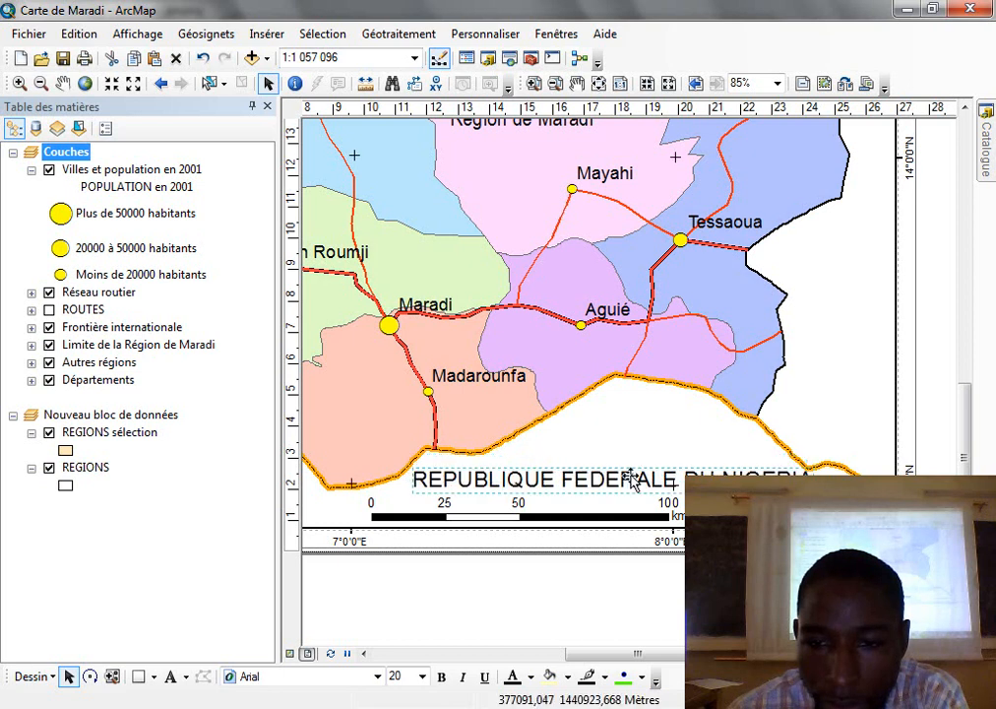
Nudge the REPUBLIQUE FEDERALE DU NIGERIA label slightly to the left and deselect it.
drag(696, 479, 692, 479)
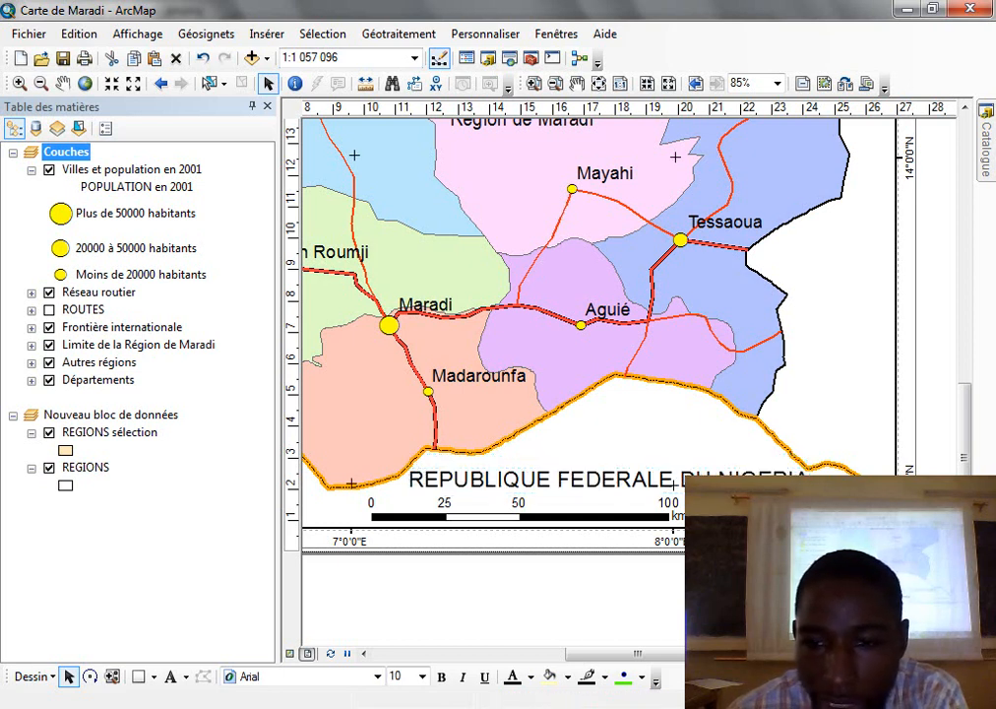
click(753, 580)
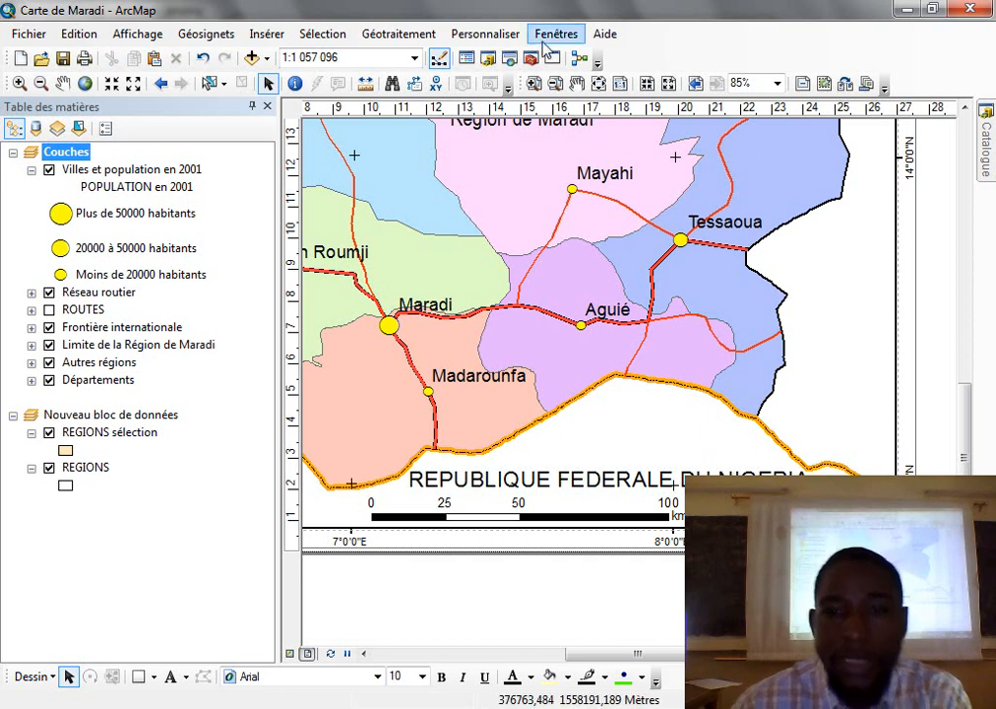
Insert the text Réalisé par topo2 2014-2015 on the layout and move it just below the legend.
click(598, 83)
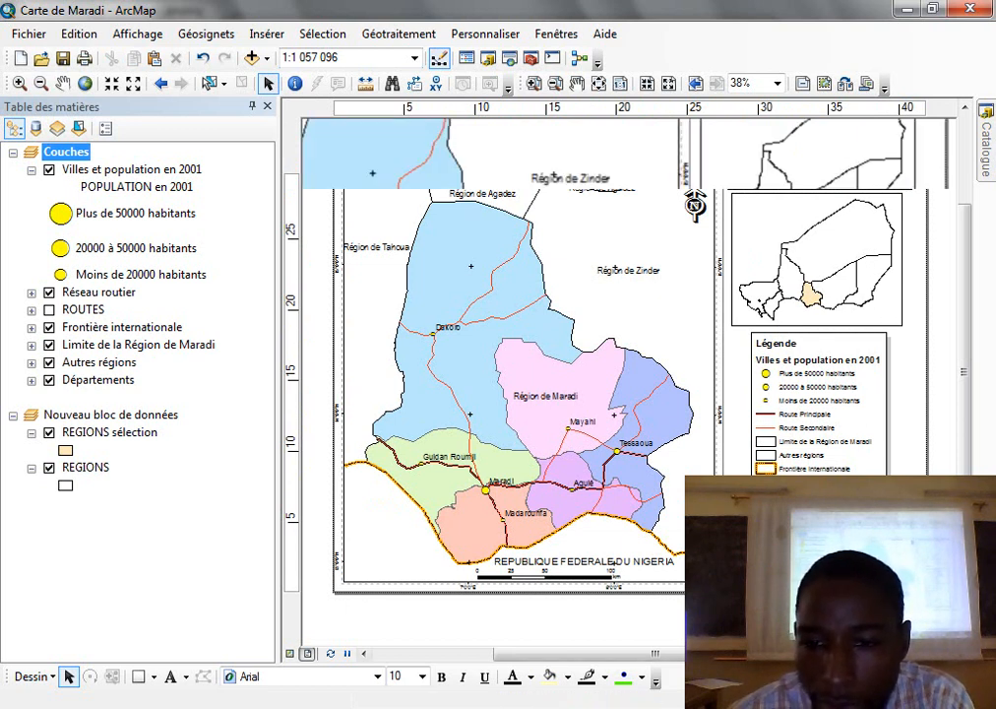
scroll(622, 379, down, 5)
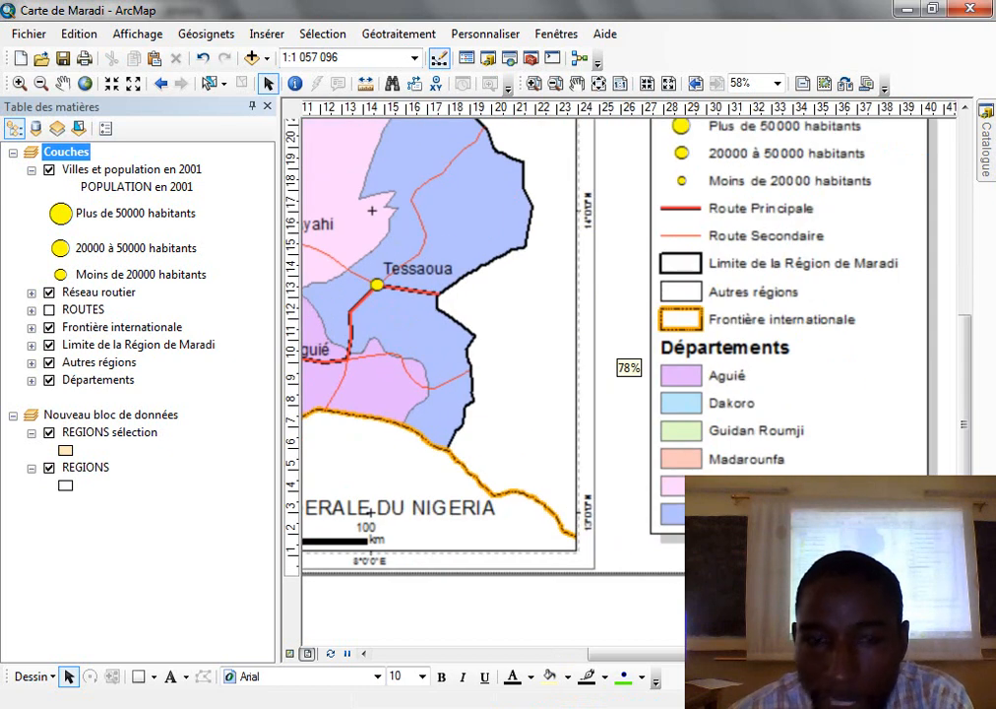
click(267, 33)
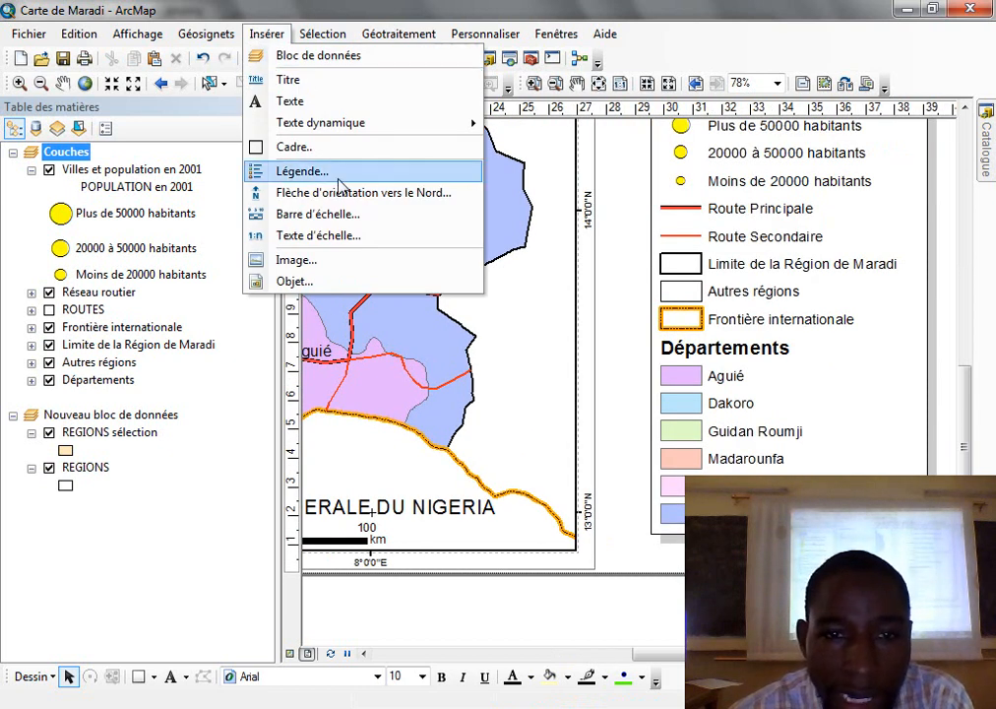
click(295, 100)
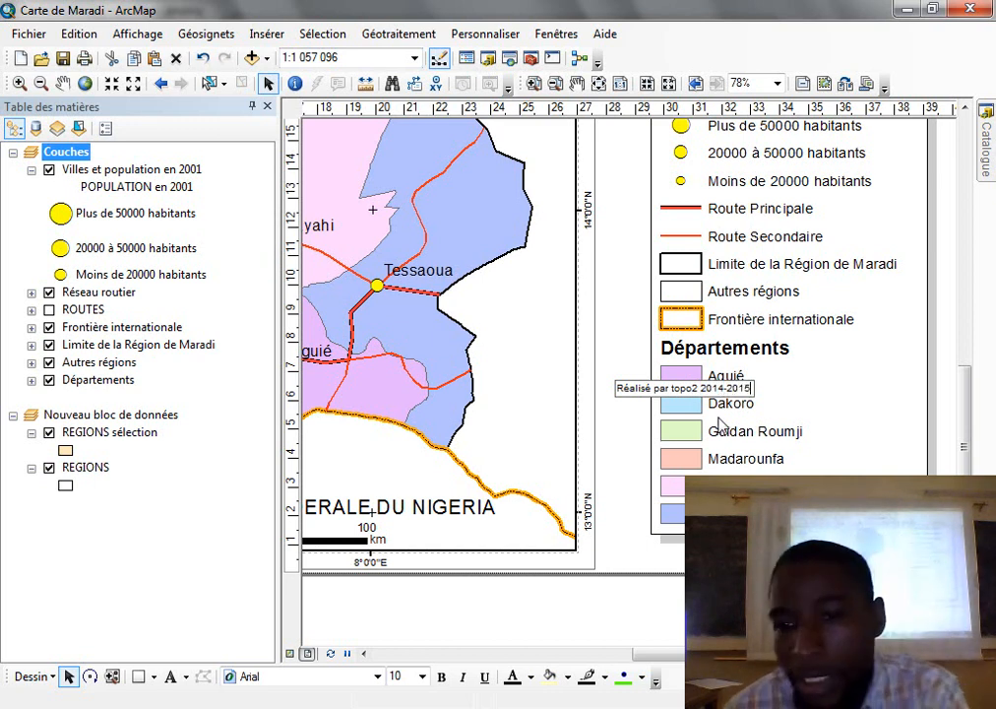
drag(734, 394, 681, 394)
key(Delete)
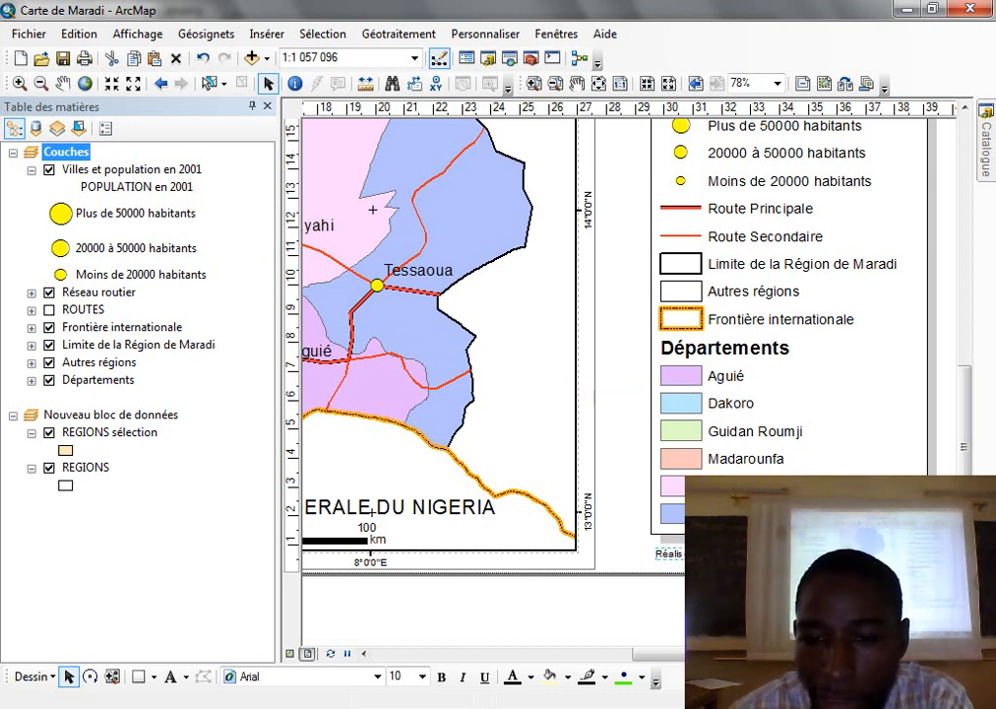
Add a second line reading Date: 01/12/20141 to the credit text below the legend.
double_click(711, 553)
click(489, 253)
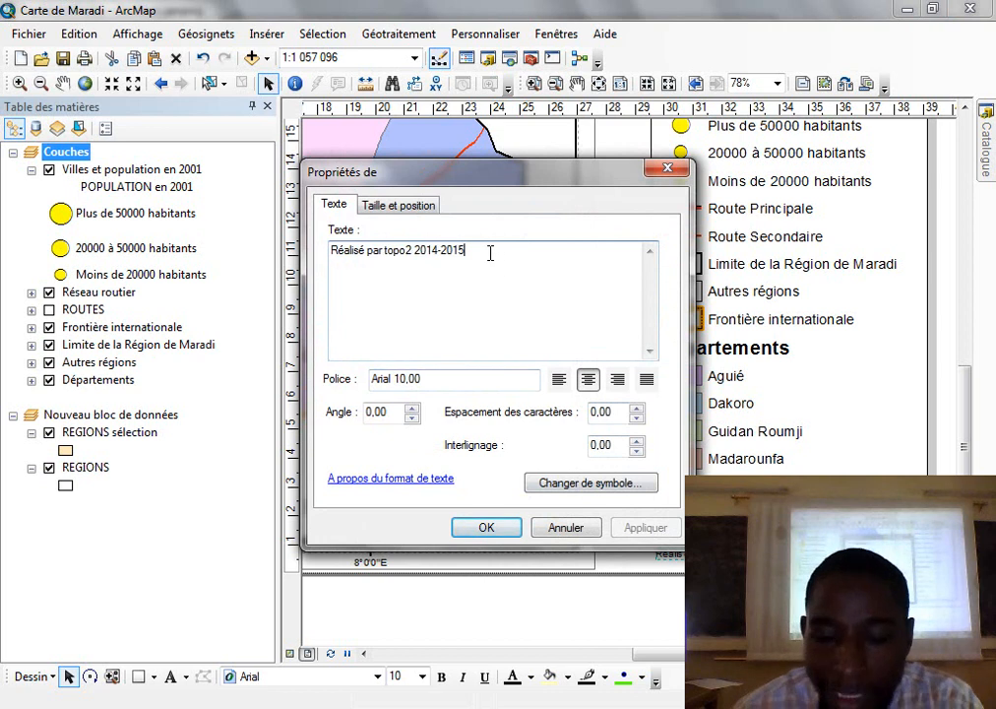
key(Return)
text(Date: 01/12/20141)
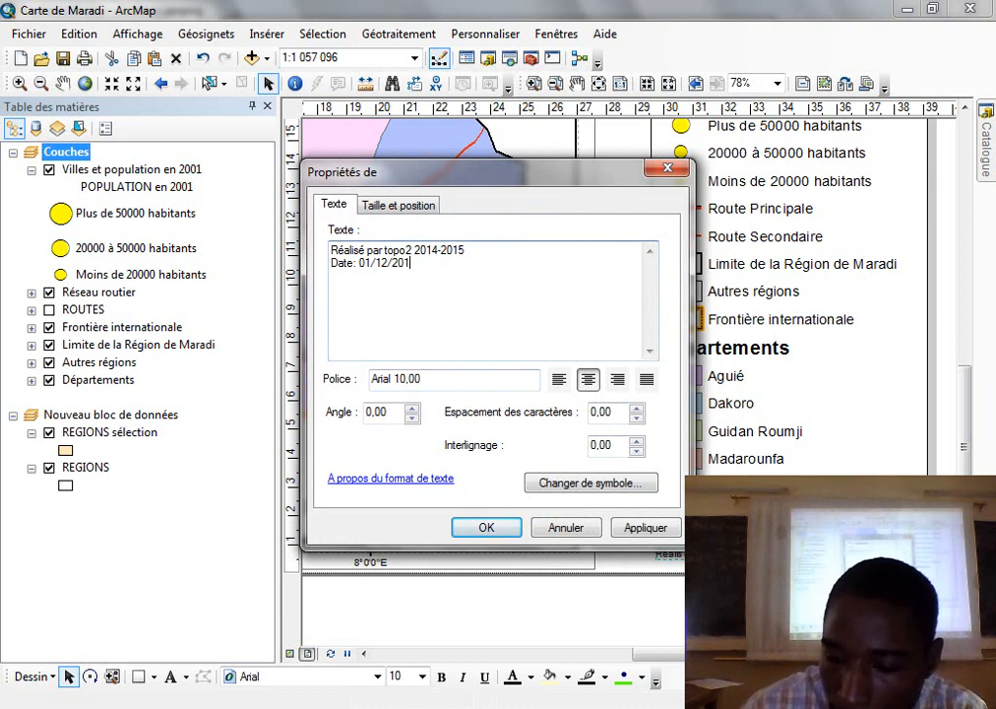
click(485, 525)
Change Réalisé to Réalisée in the credit text below the legend.
double_click(718, 558)
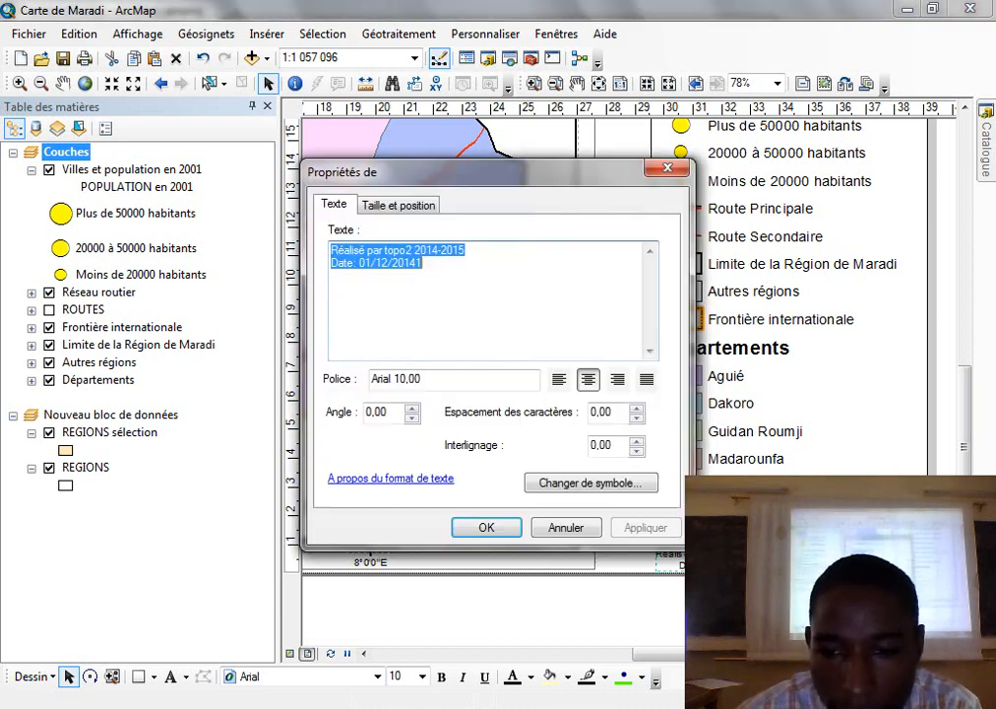
click(383, 265)
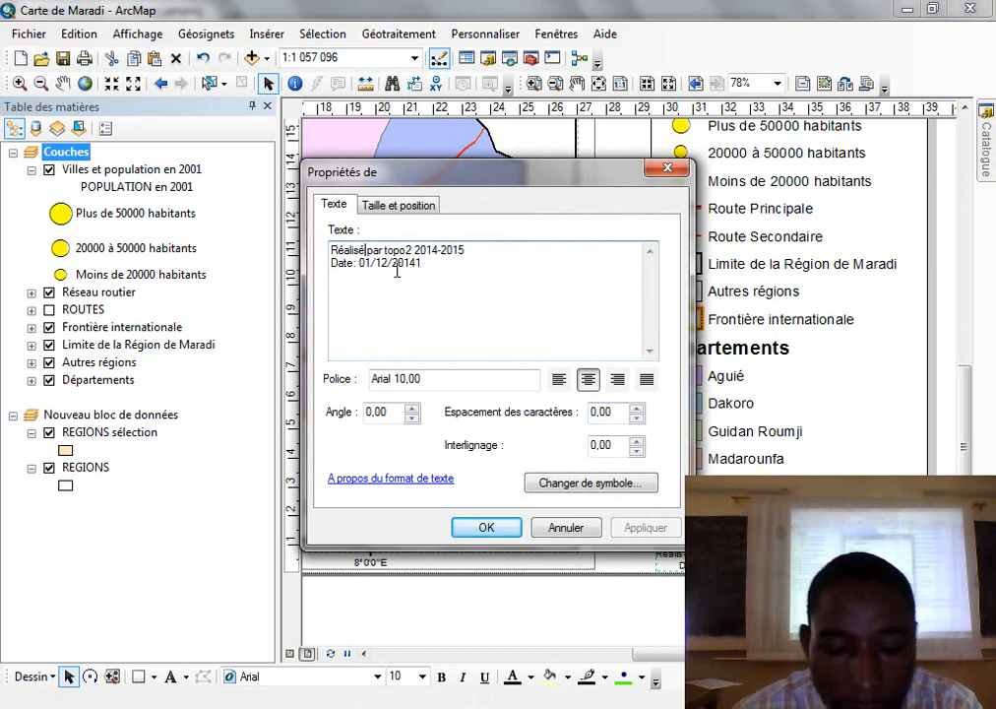
text(e)
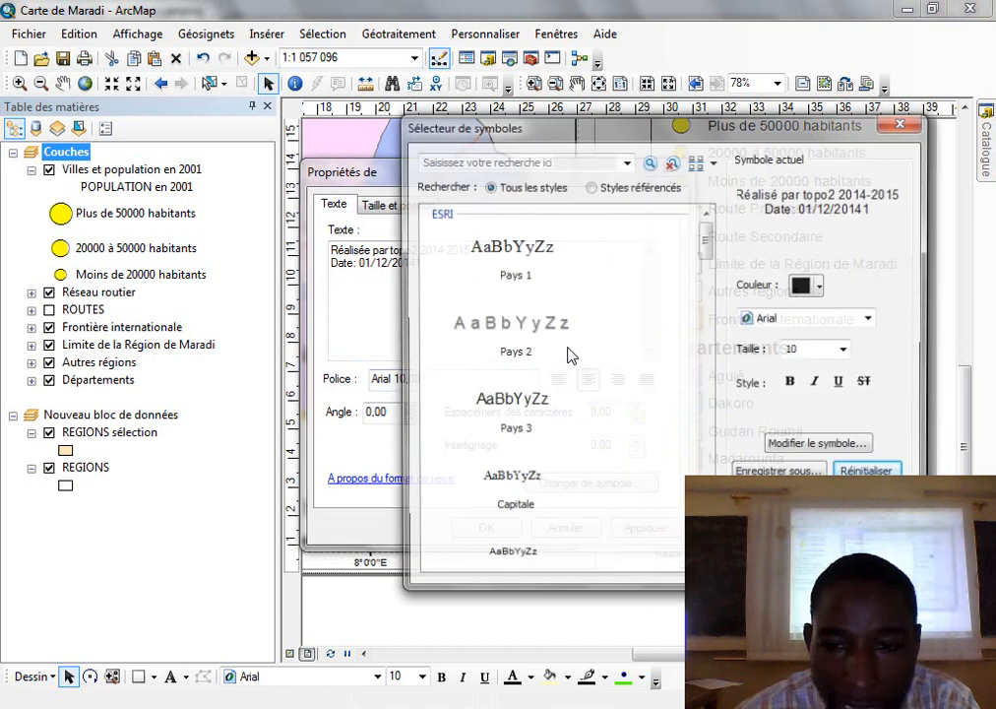
Set the credit text to size 14 and align its lines to the left.
click(846, 351)
click(802, 410)
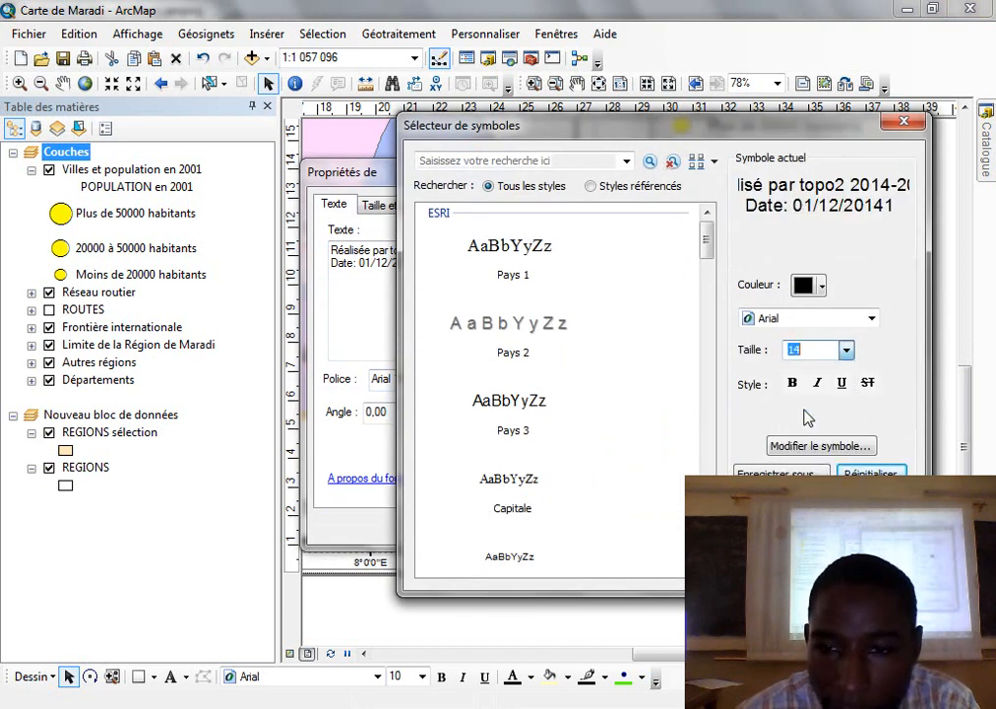
click(782, 567)
click(559, 382)
click(498, 528)
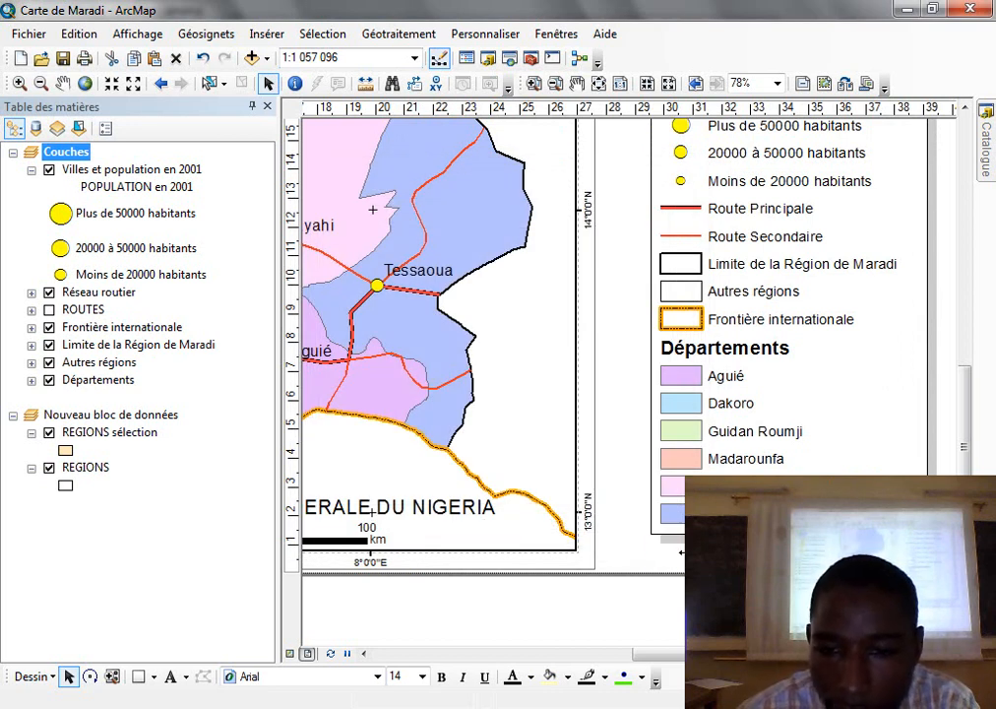
Insert the UZ university logo image from the ZINDER folder and move it into the page's lower-right corner.
scroll(353, 473, up, 4)
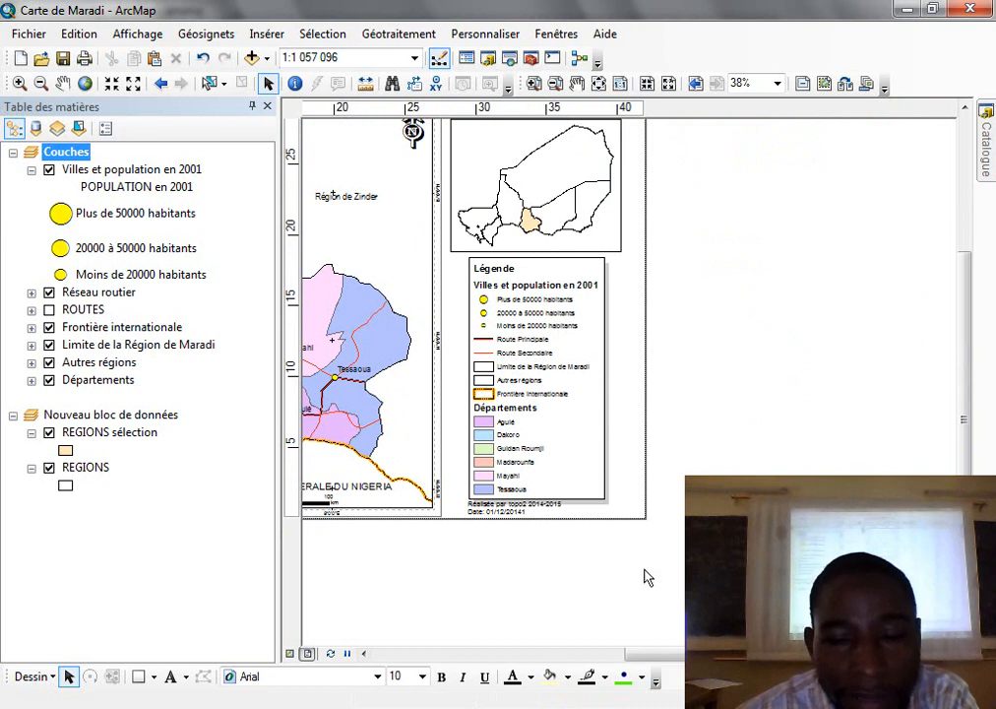
click(268, 35)
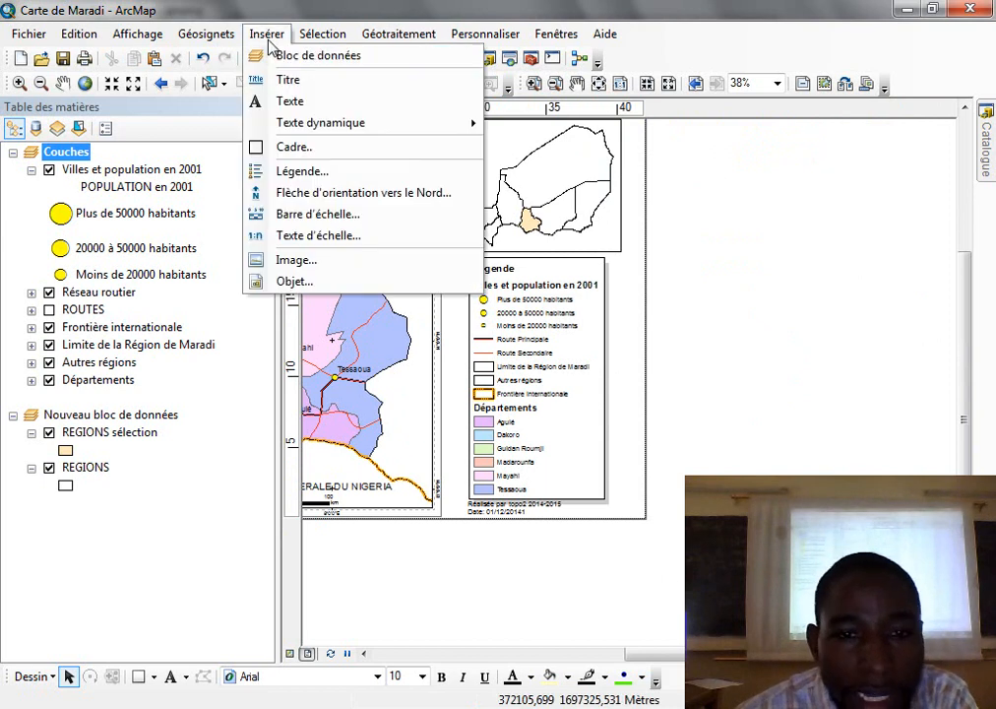
click(335, 263)
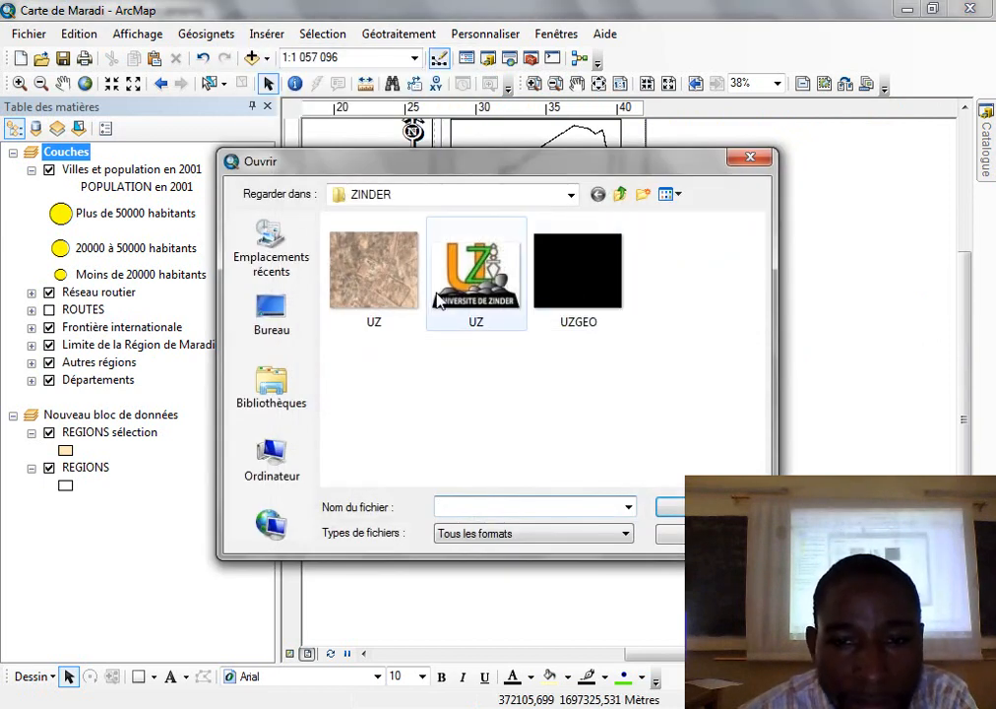
double_click(482, 307)
drag(486, 313, 626, 508)
click(626, 501)
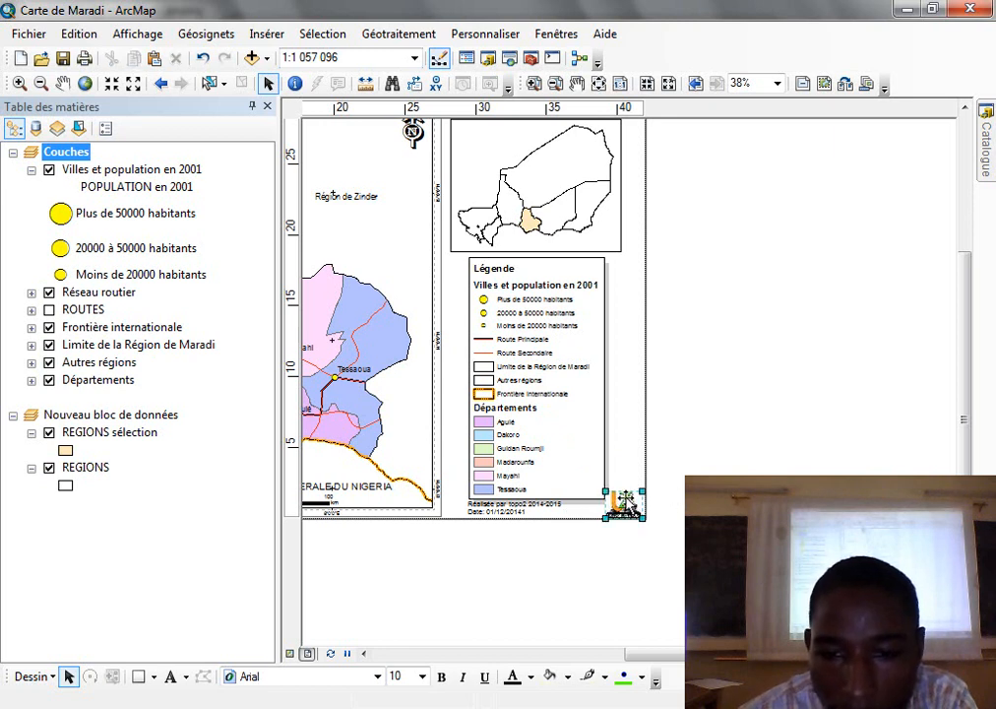
Bring the legend to the front of the other layout elements.
right_click(591, 472)
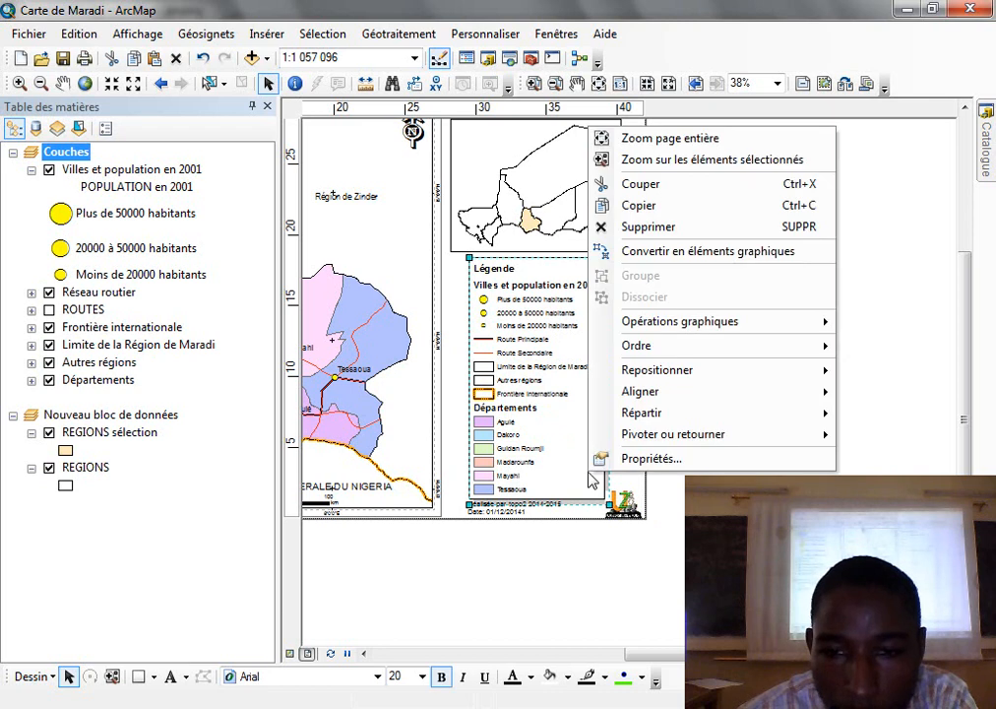
mouse_move(712, 351)
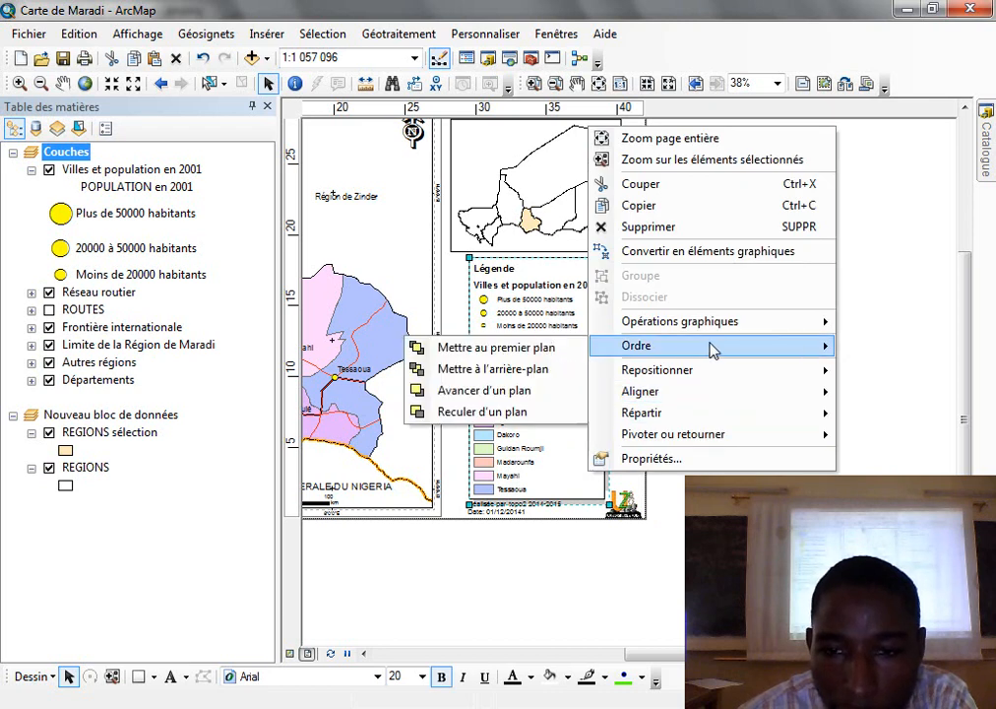
click(492, 348)
Shift the university logo slightly up from the page's lower edge and deselect it.
scroll(640, 536, down, 4)
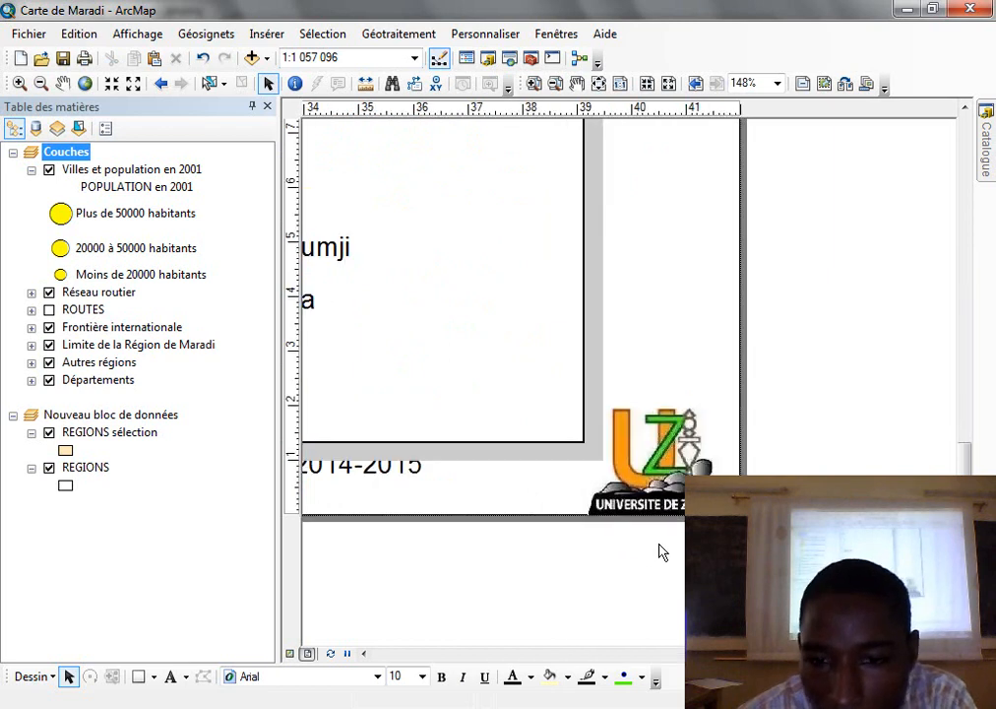
click(665, 500)
drag(667, 473, 667, 466)
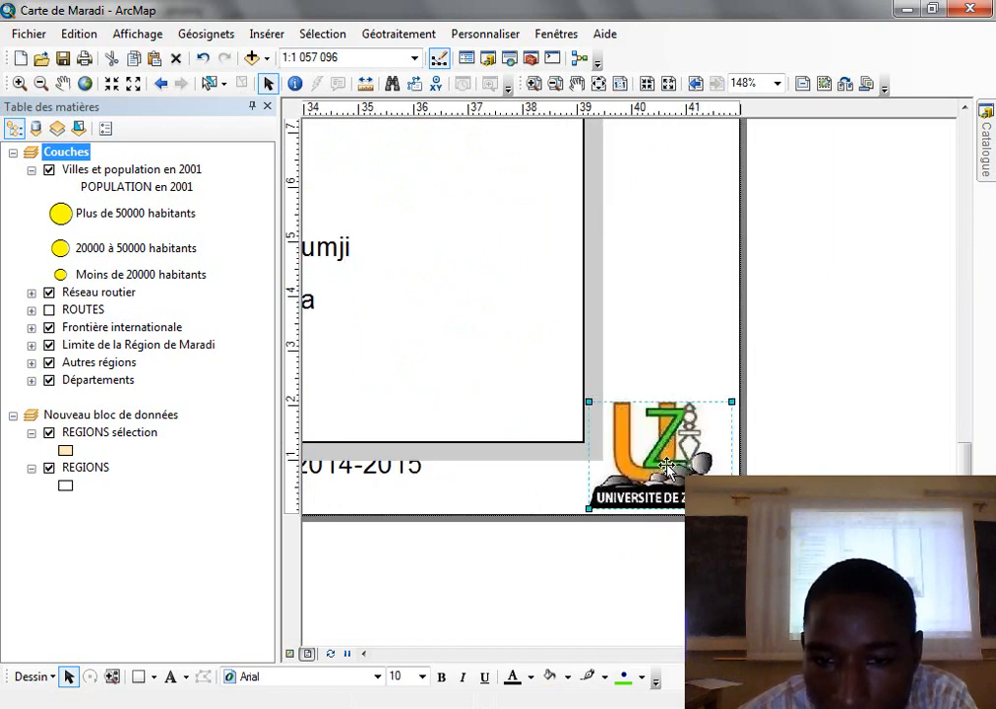
click(774, 532)
Insert an alternating scale bar for the Niger inset and move it to the inset's lower edge.
scroll(623, 429, up, 5)
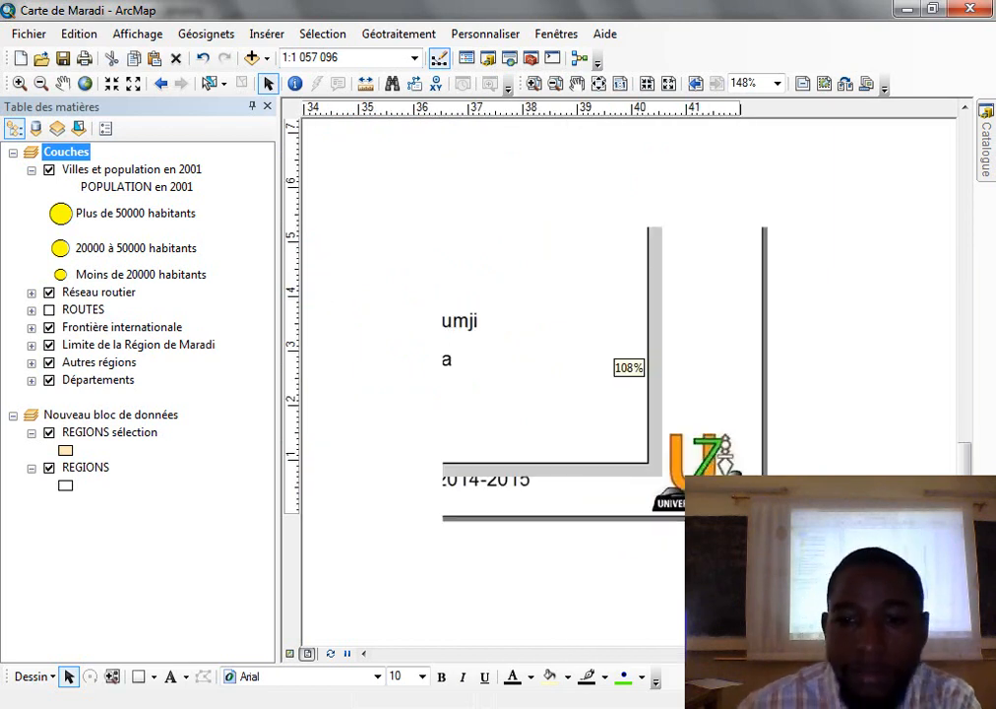
scroll(733, 389, up, 4)
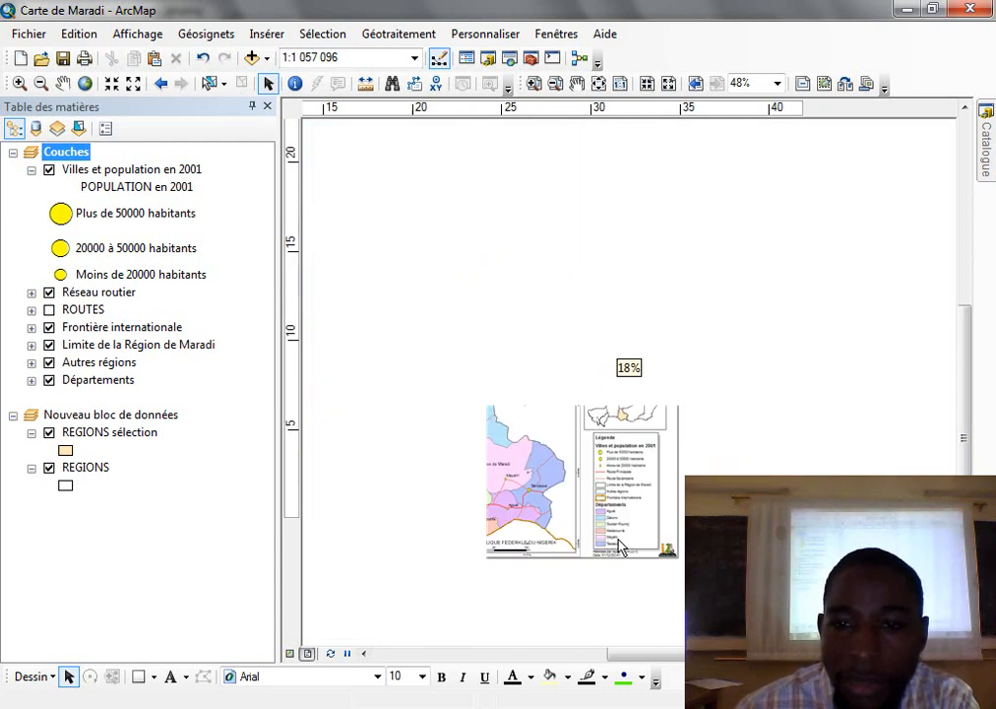
scroll(635, 426, down, 6)
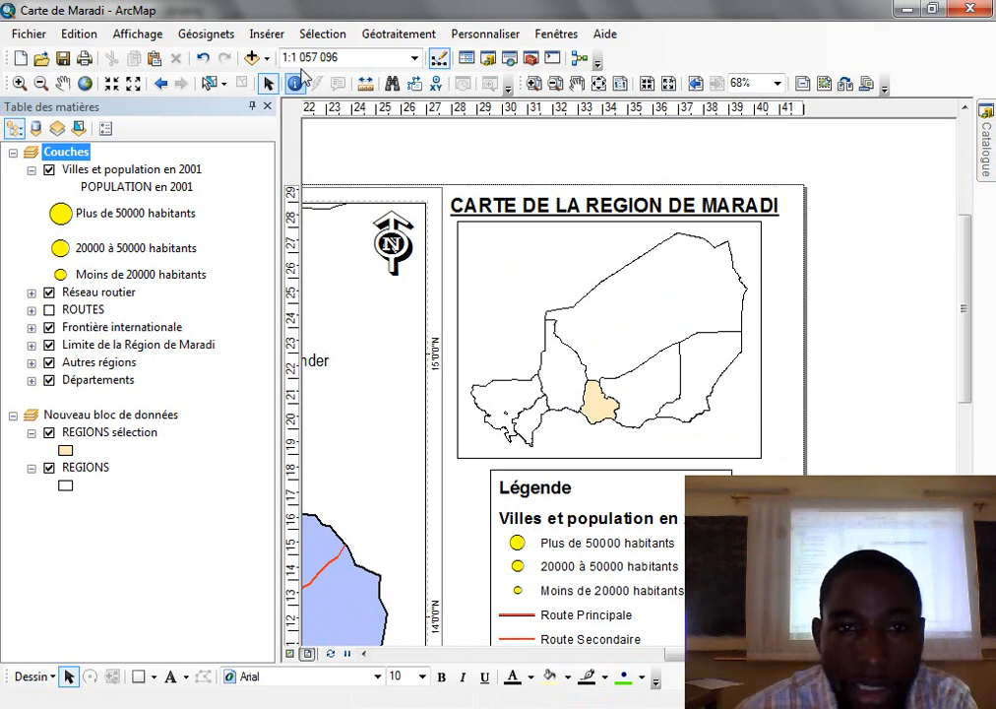
click(268, 35)
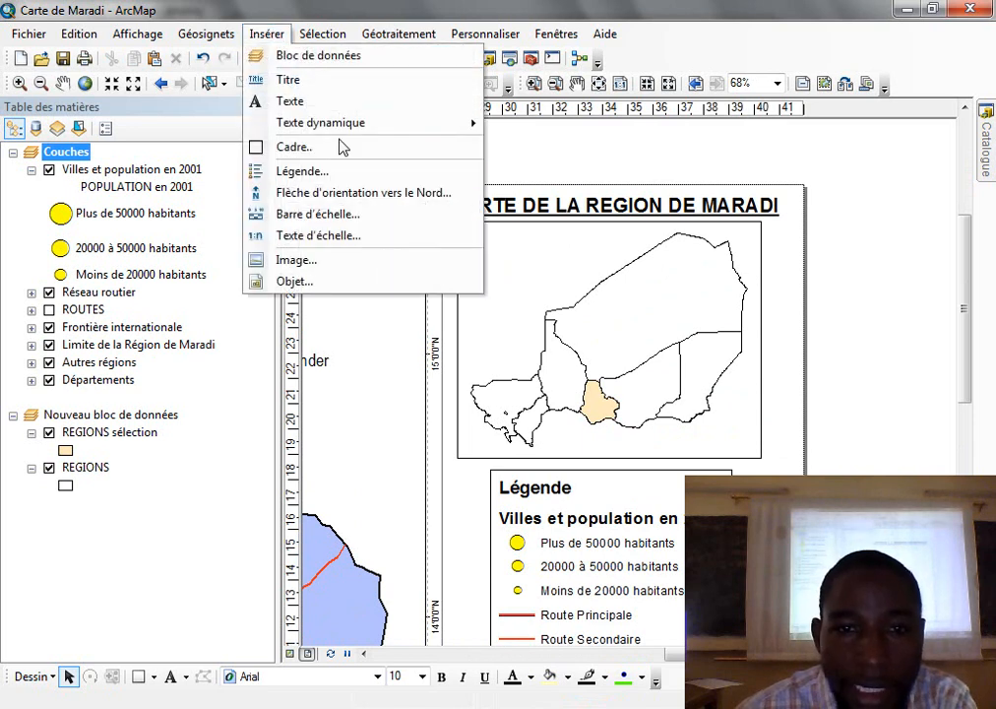
click(689, 287)
click(267, 34)
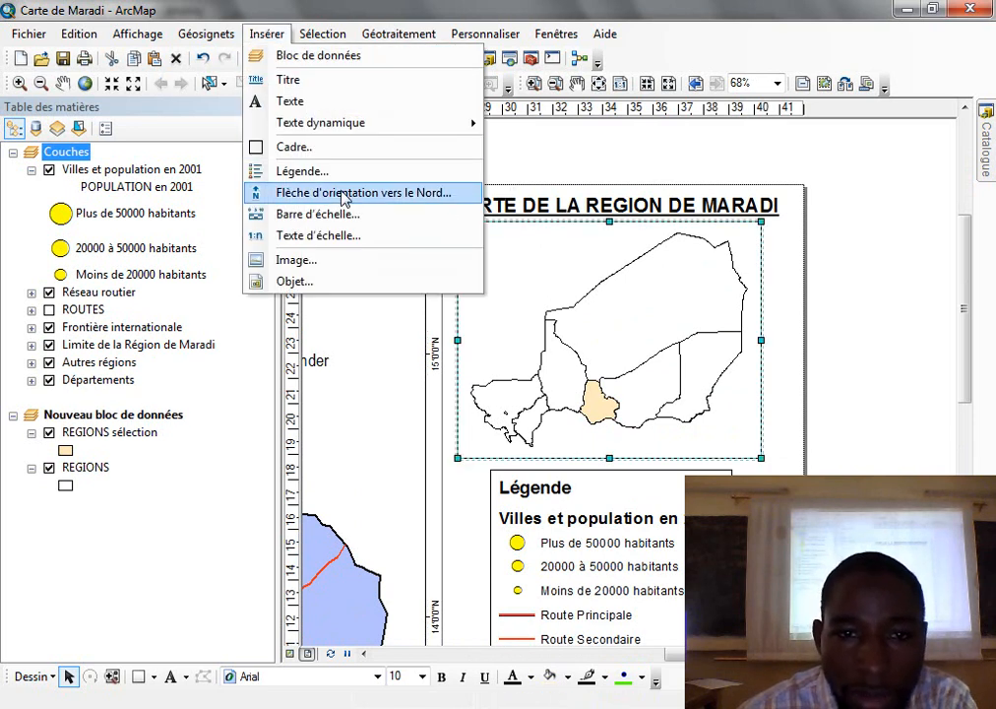
click(327, 214)
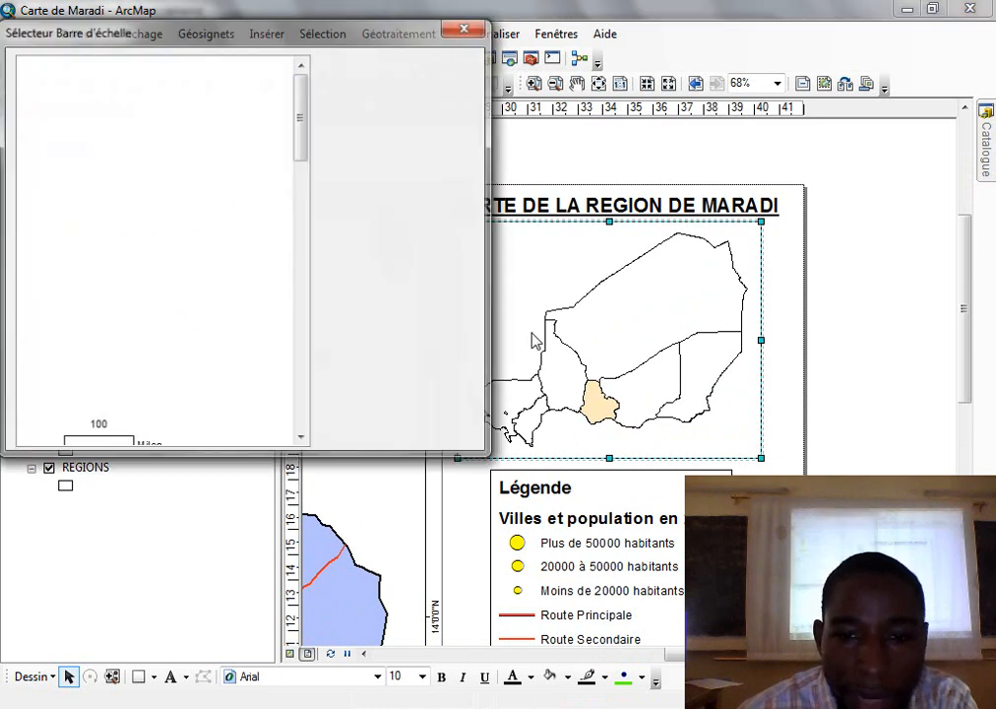
double_click(127, 326)
drag(608, 387, 635, 440)
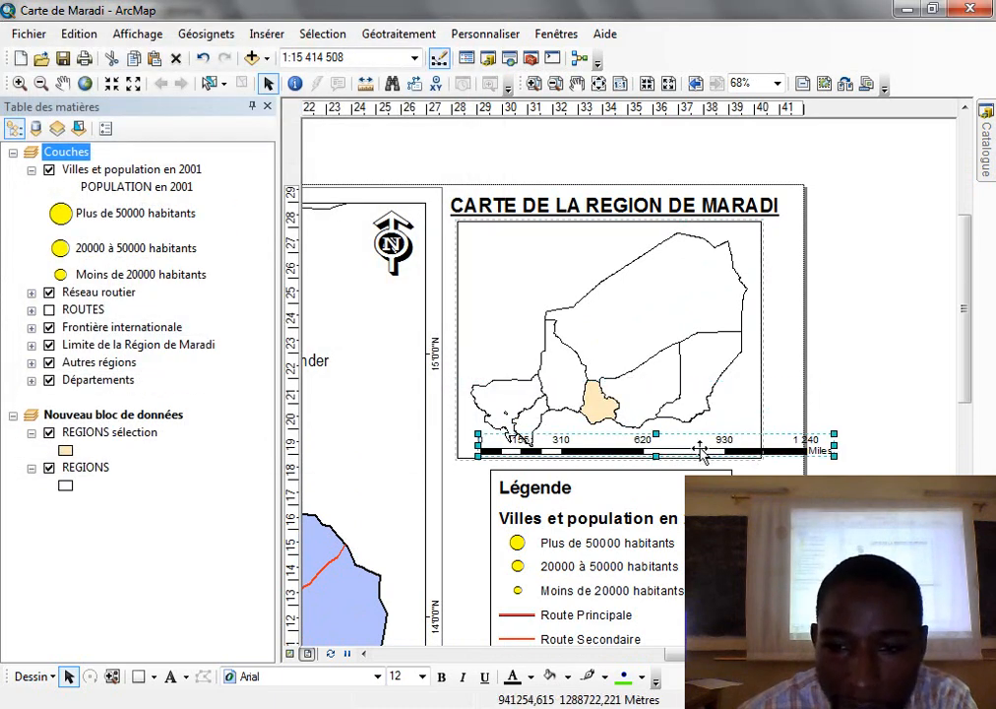
Configure the inset's scale bar with 2 divisions, 2 subdivisions, kilometres as division units and the label km.
right_click(753, 455)
click(756, 435)
click(484, 260)
click(484, 261)
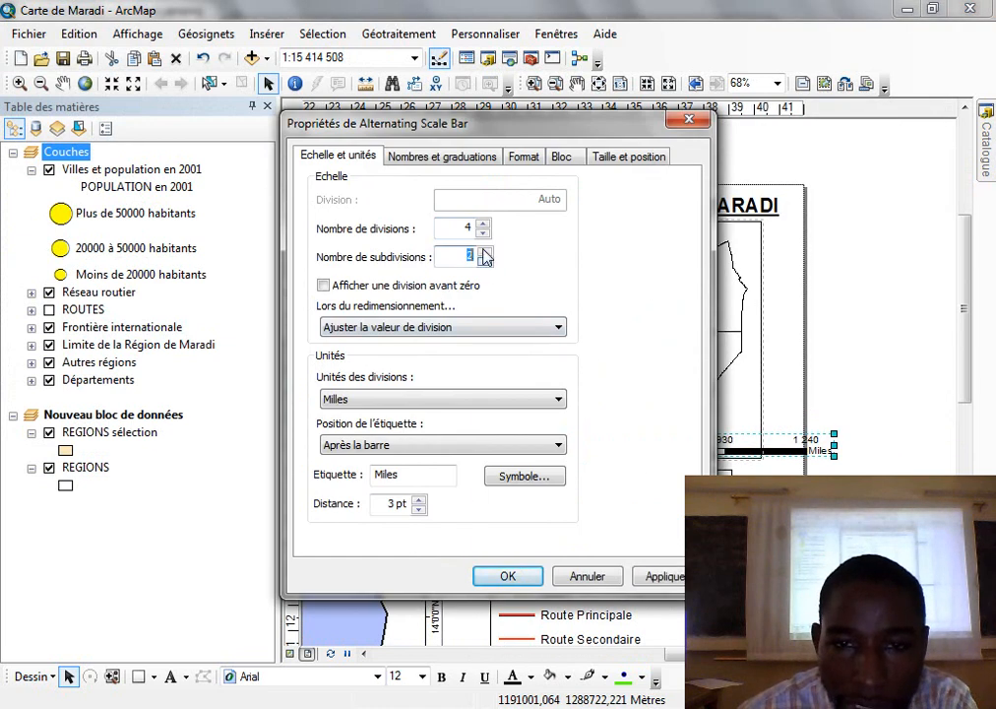
click(472, 399)
click(394, 455)
drag(419, 469, 293, 477)
text(km)
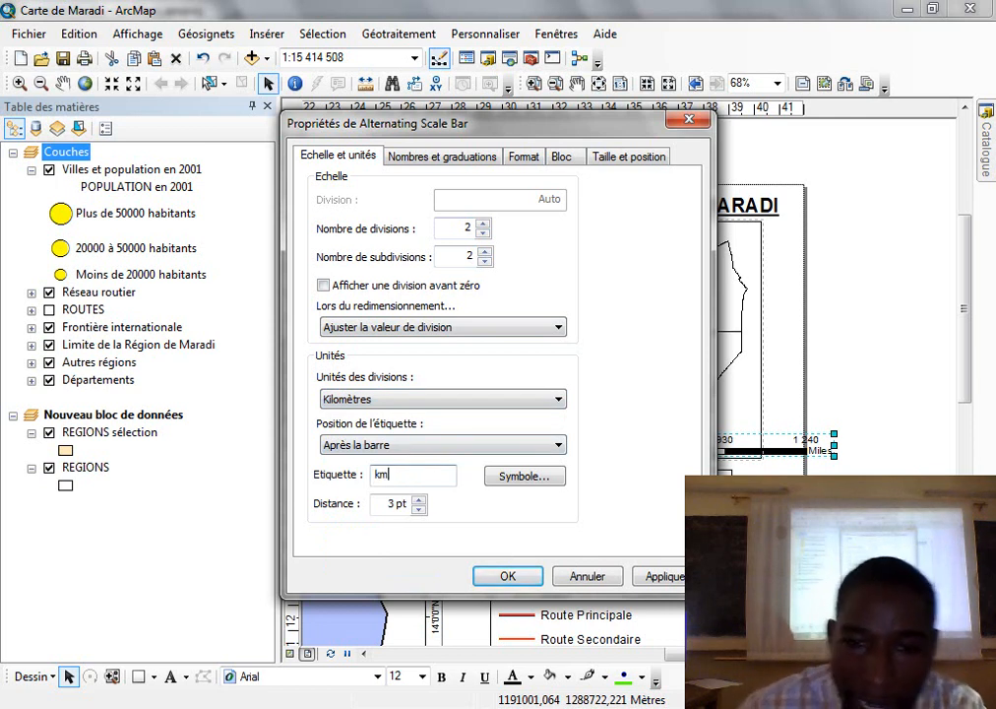
click(535, 582)
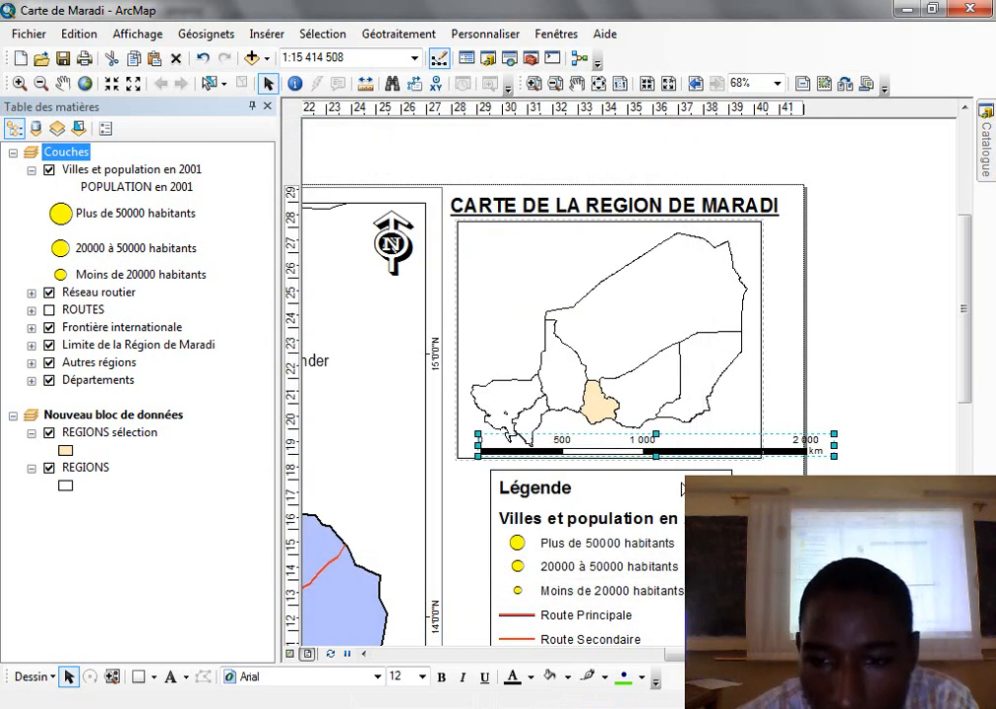
Shorten the inset's scale bar to a total of 1 000 km and position it inside the inset's lower edge.
drag(839, 445, 683, 448)
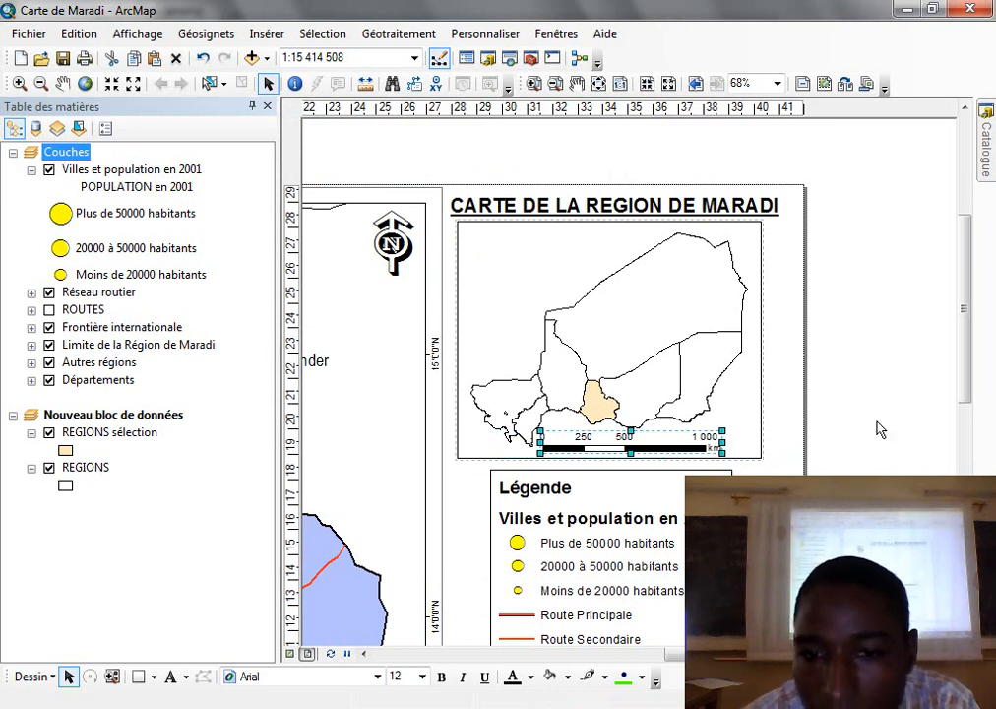
click(766, 338)
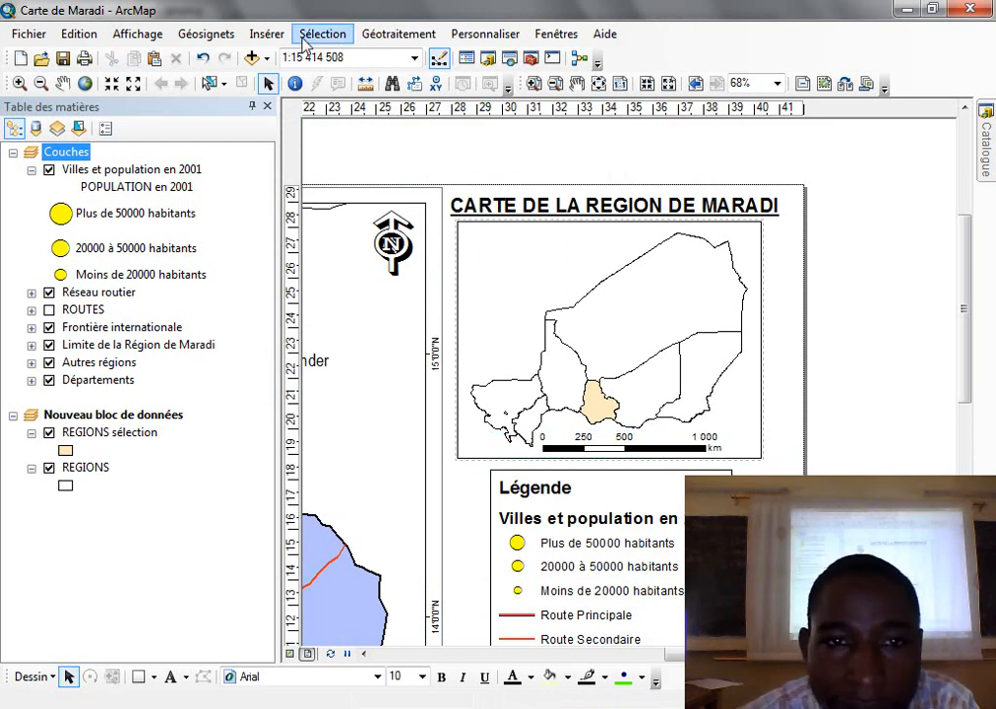
Insert the text REPUBLIQUE DU NIGER and place it near the Niger inset's upper-left corner.
click(266, 34)
click(313, 113)
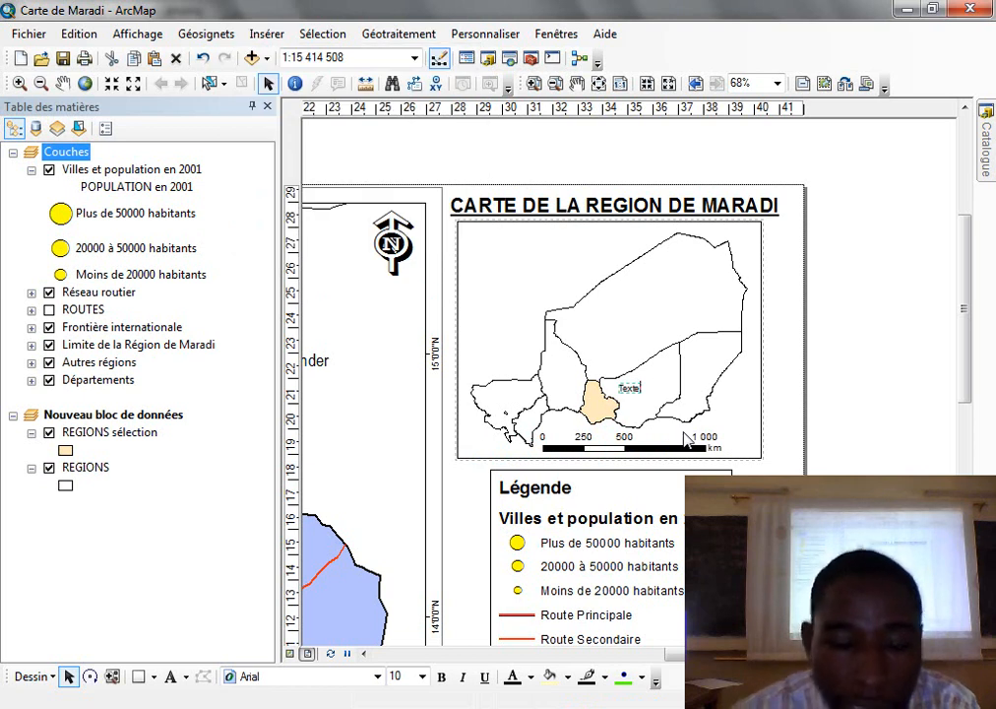
text(Reguion)
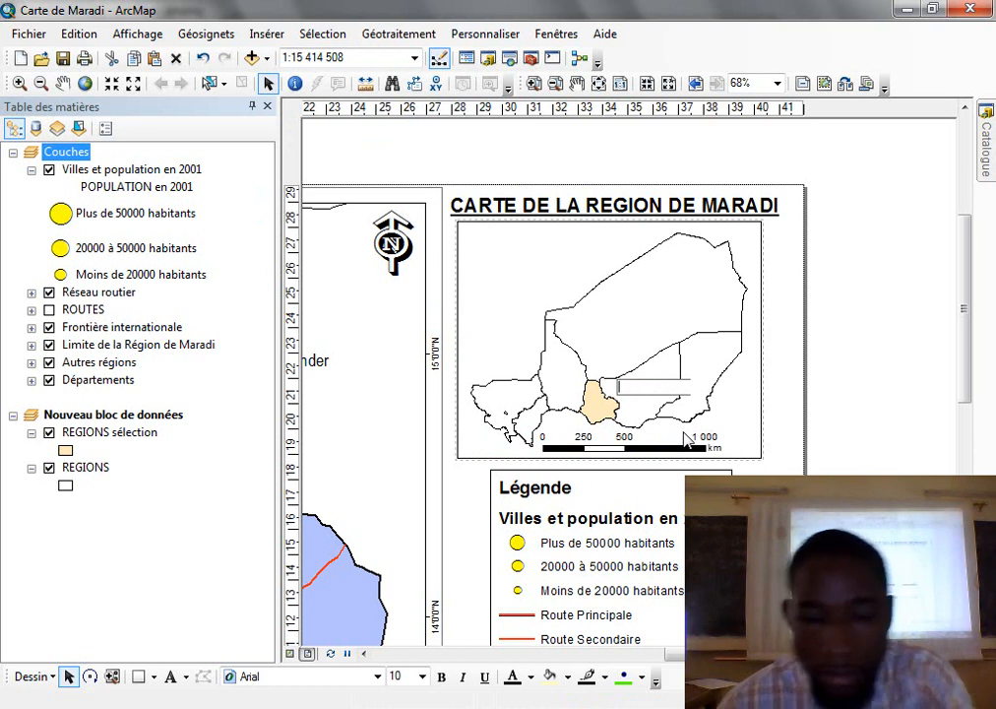
text(REPUBLIQUE DU NIGER)
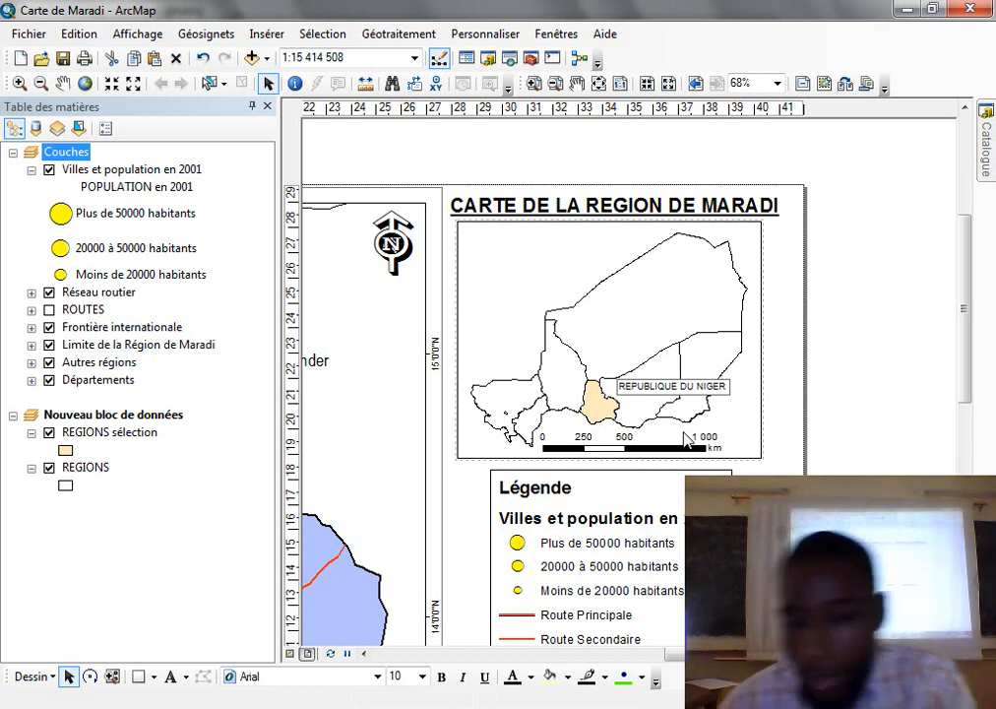
key(Return)
drag(626, 387, 525, 232)
Add a second line reading Découpage en régions to the inset text and set its font size to 14.
double_click(524, 231)
click(476, 257)
key(Return)
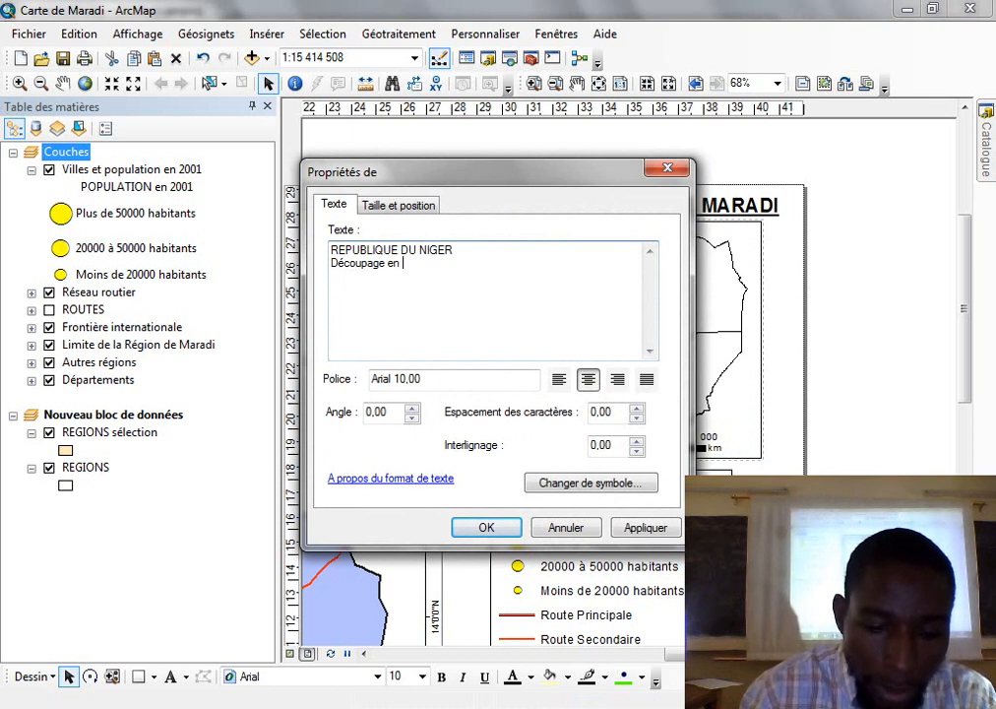
text(Découpage en Ré)
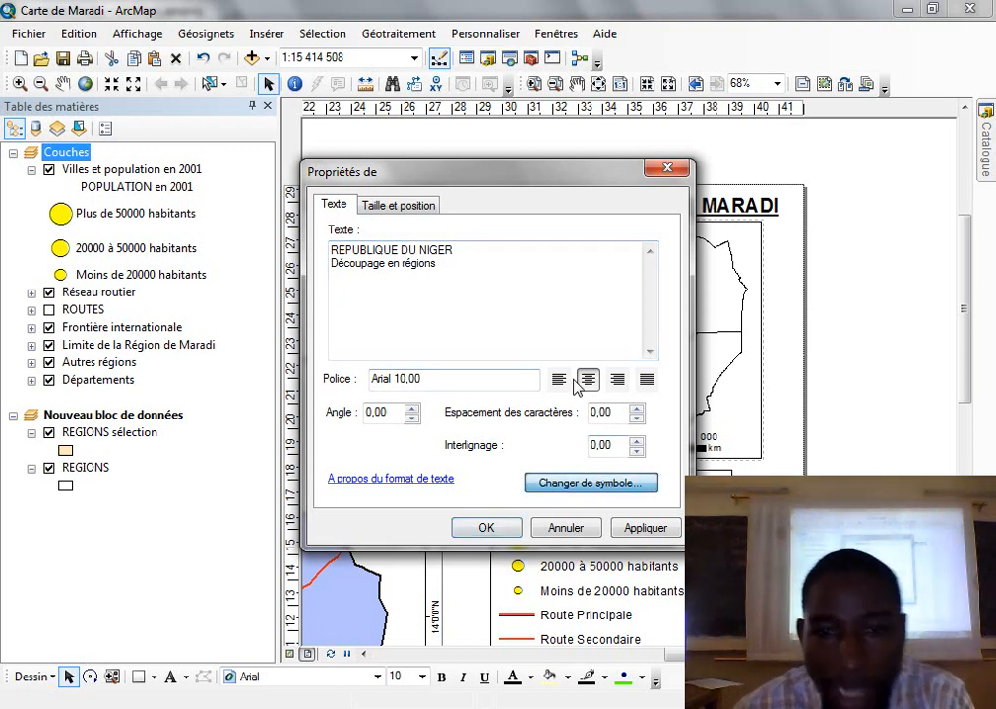
click(845, 350)
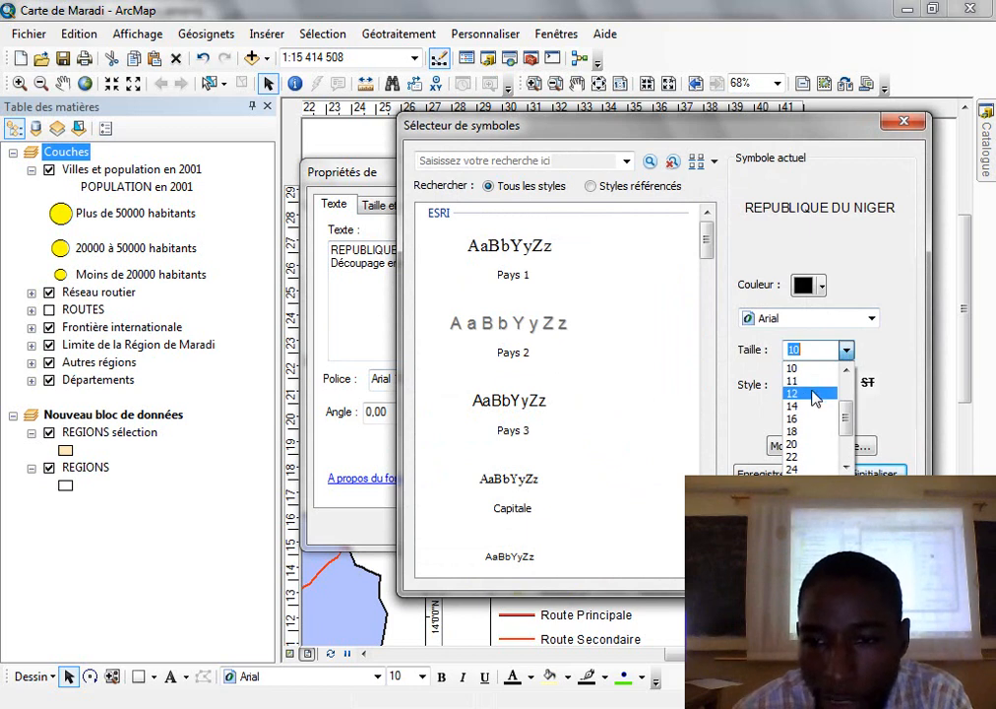
click(816, 408)
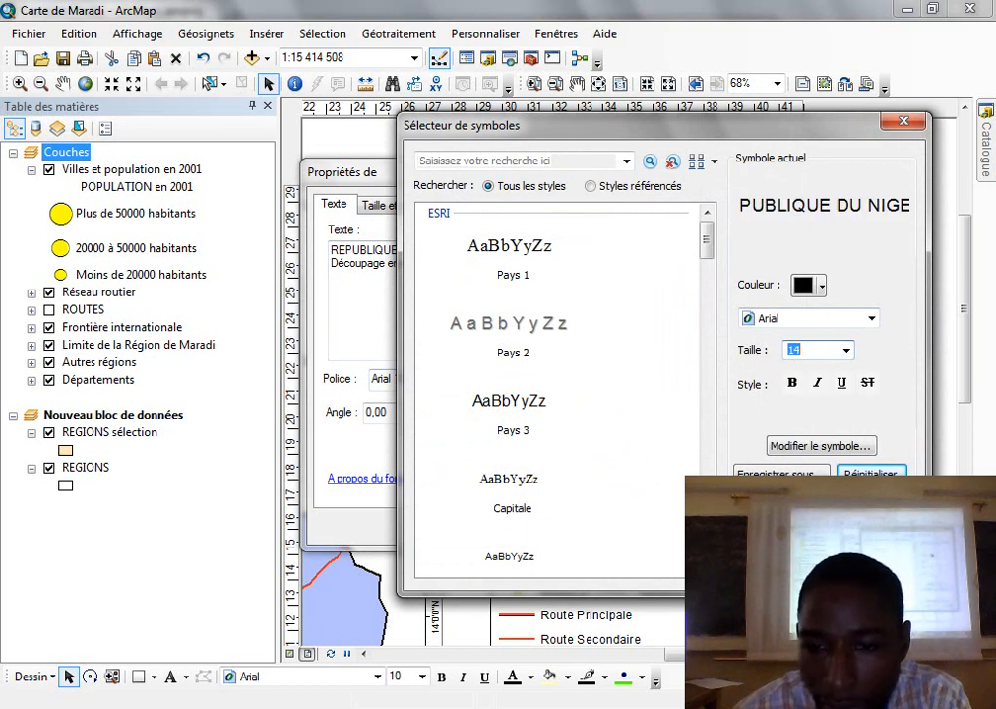
key(Return)
click(507, 529)
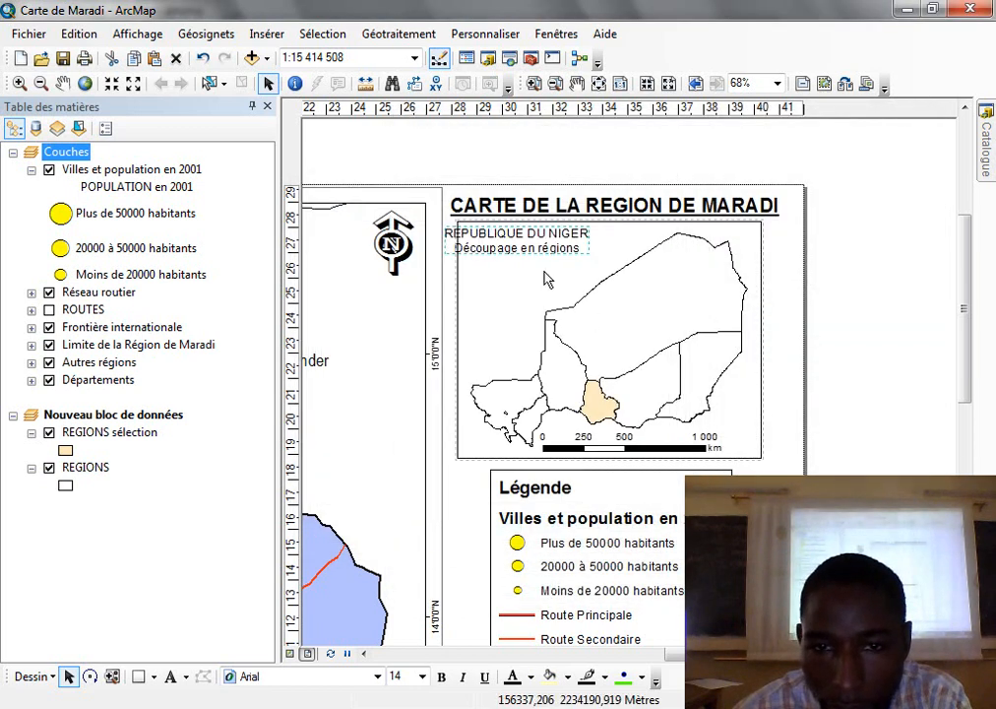
Left-align the two-line inset text and position it inside the inset frame's upper-left corner.
double_click(516, 246)
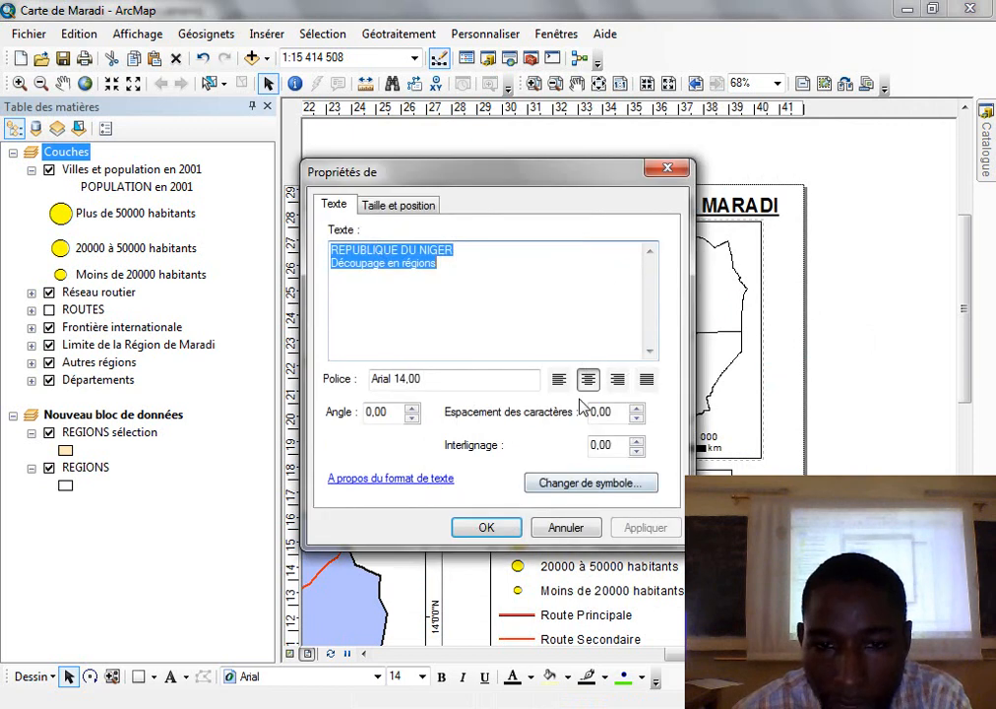
click(564, 264)
click(486, 527)
drag(537, 244, 482, 243)
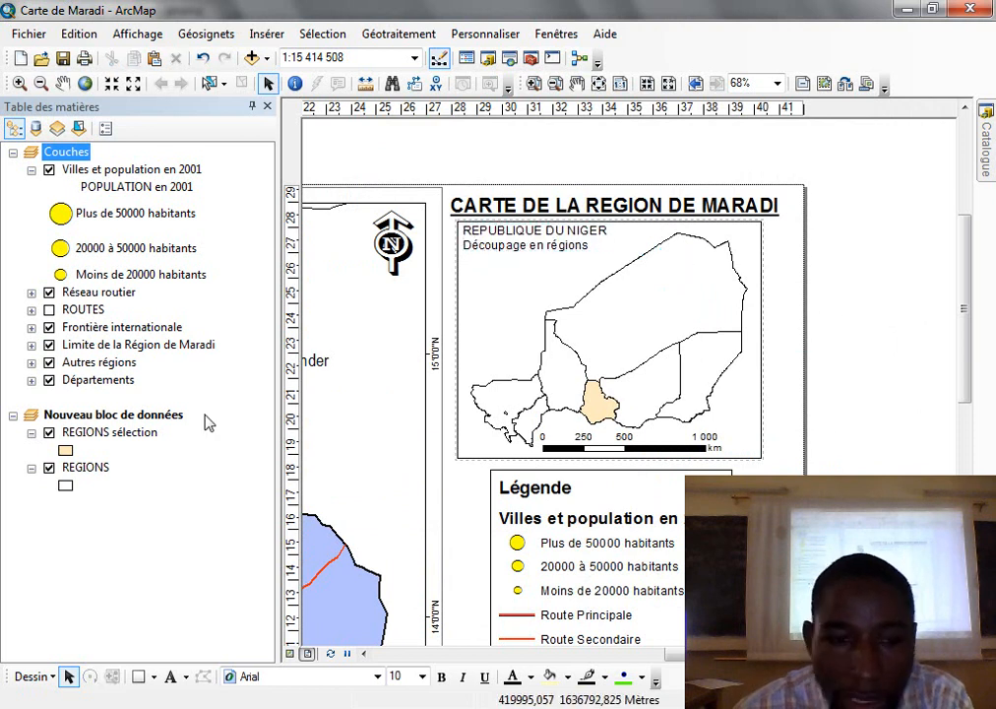
Turn on feature labels for the inset's REGIONS layer and inspect the labelled inset up close.
right_click(86, 468)
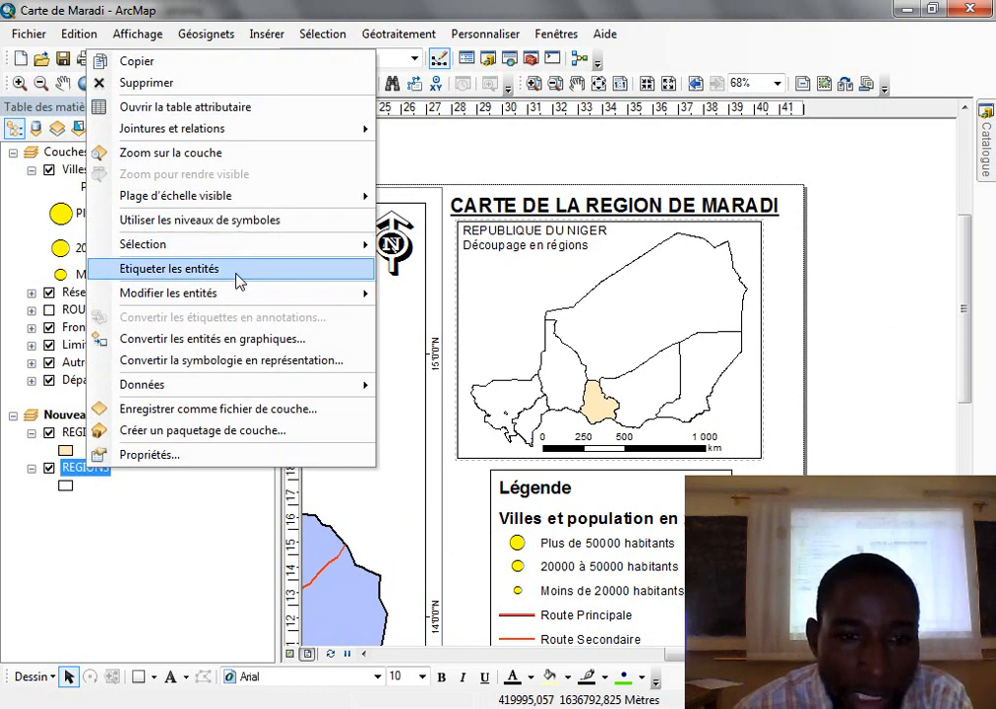
mouse_move(221, 392)
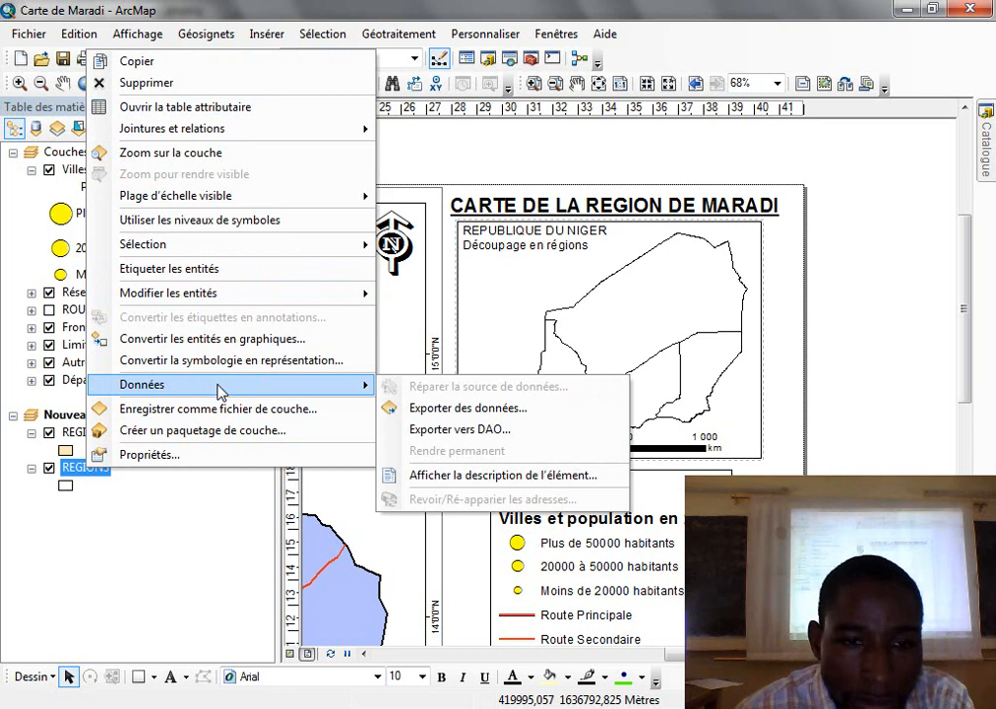
click(214, 270)
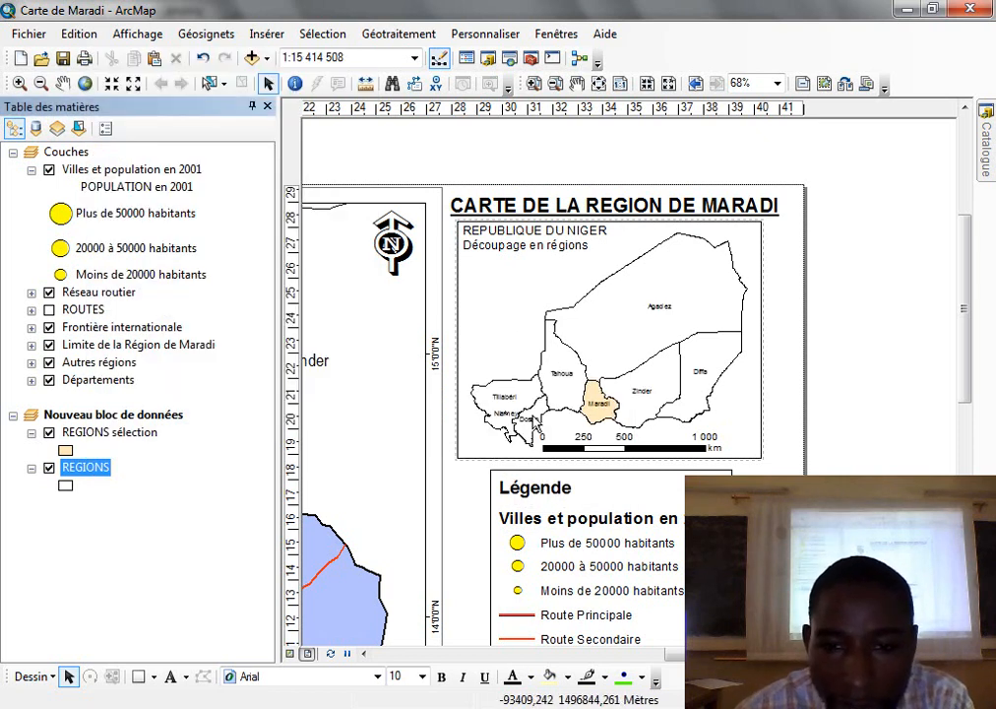
click(532, 85)
drag(424, 175, 784, 484)
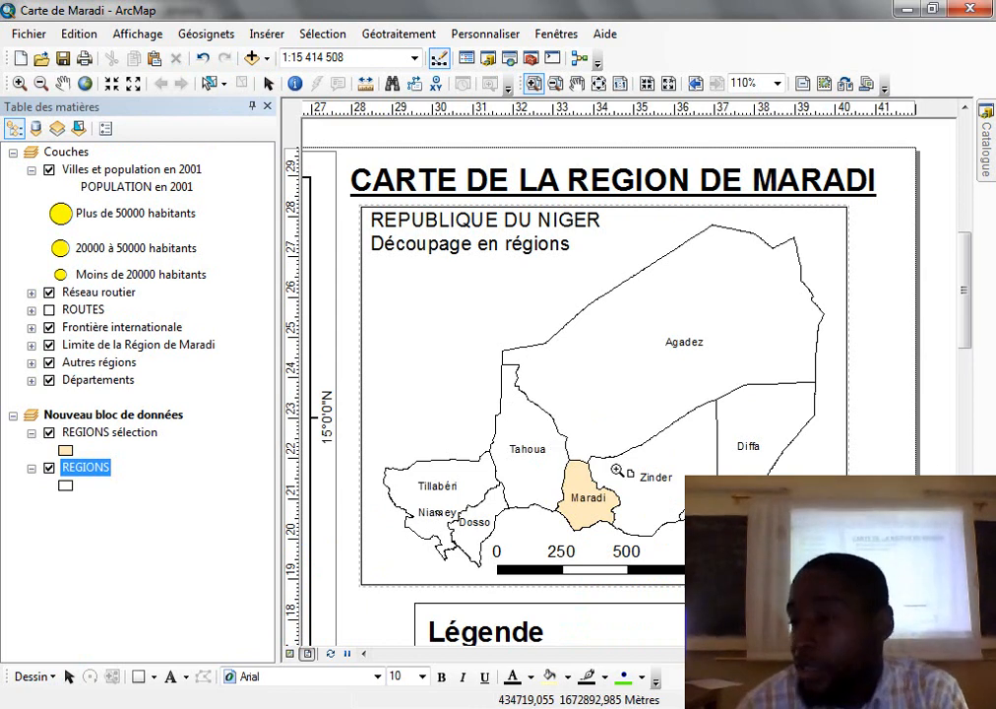
Bring the author and date credit text below the legend to the front of the layout elements.
click(599, 83)
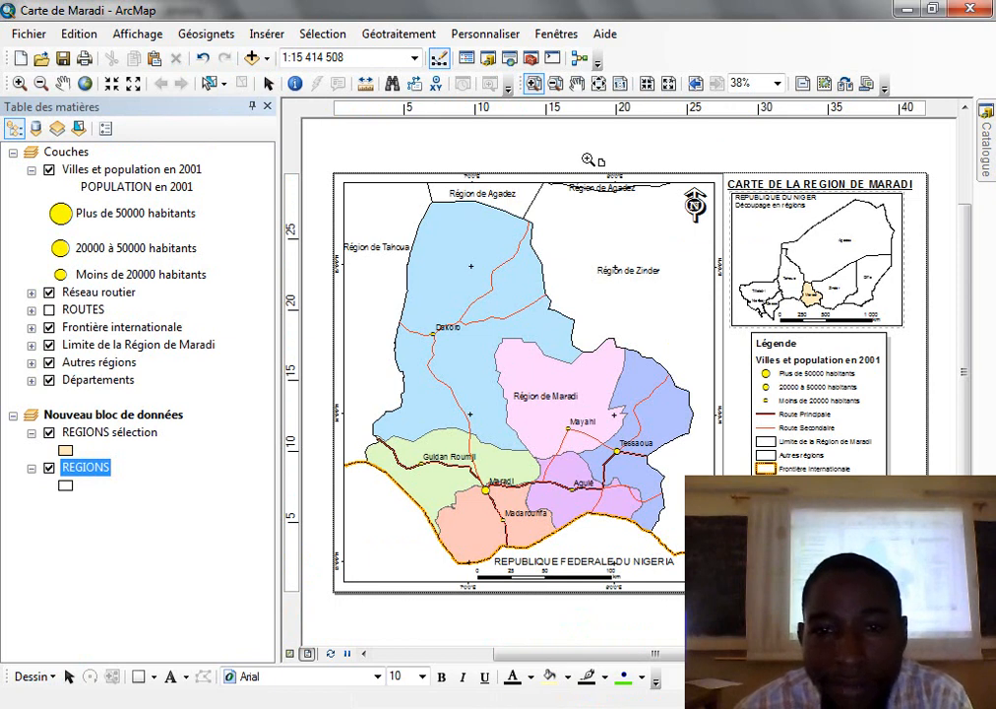
drag(345, 156, 943, 384)
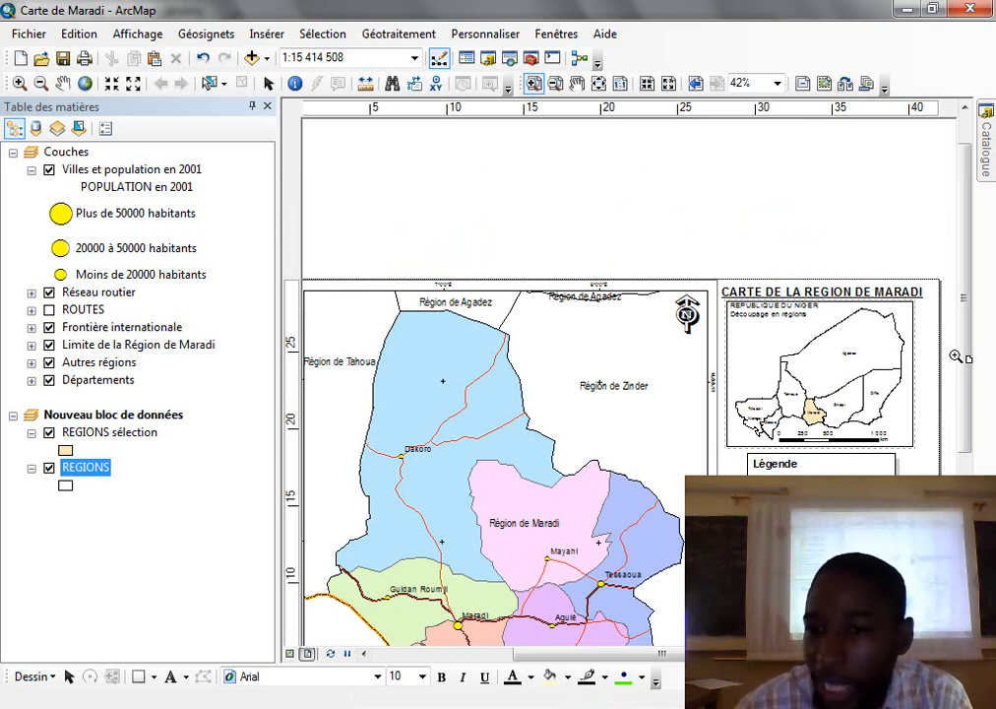
drag(969, 340, 961, 465)
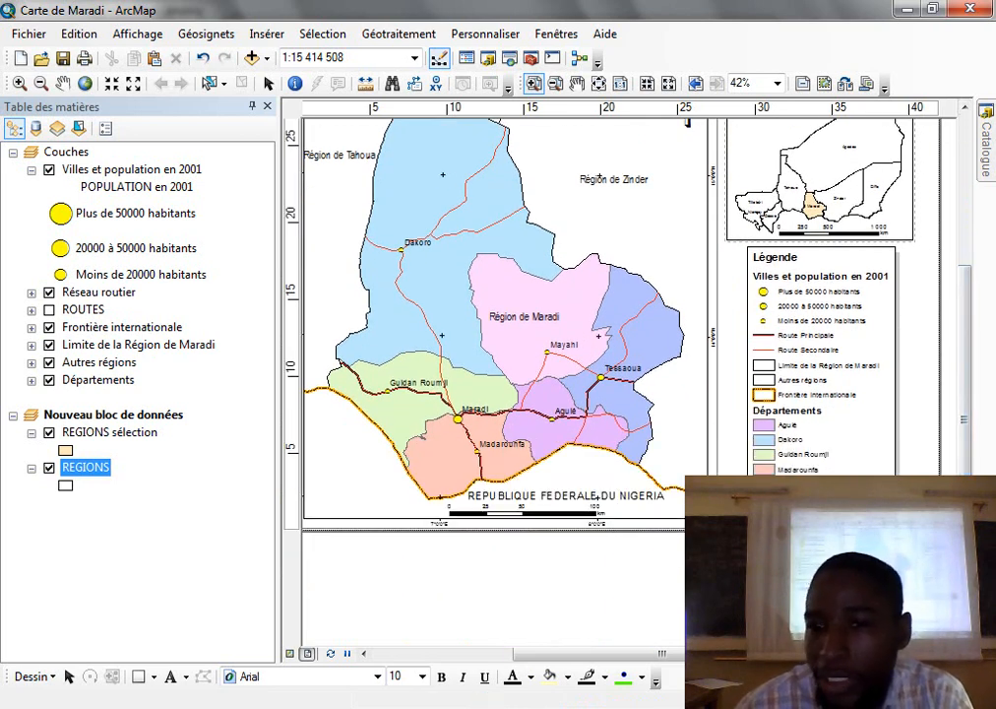
drag(733, 475, 950, 574)
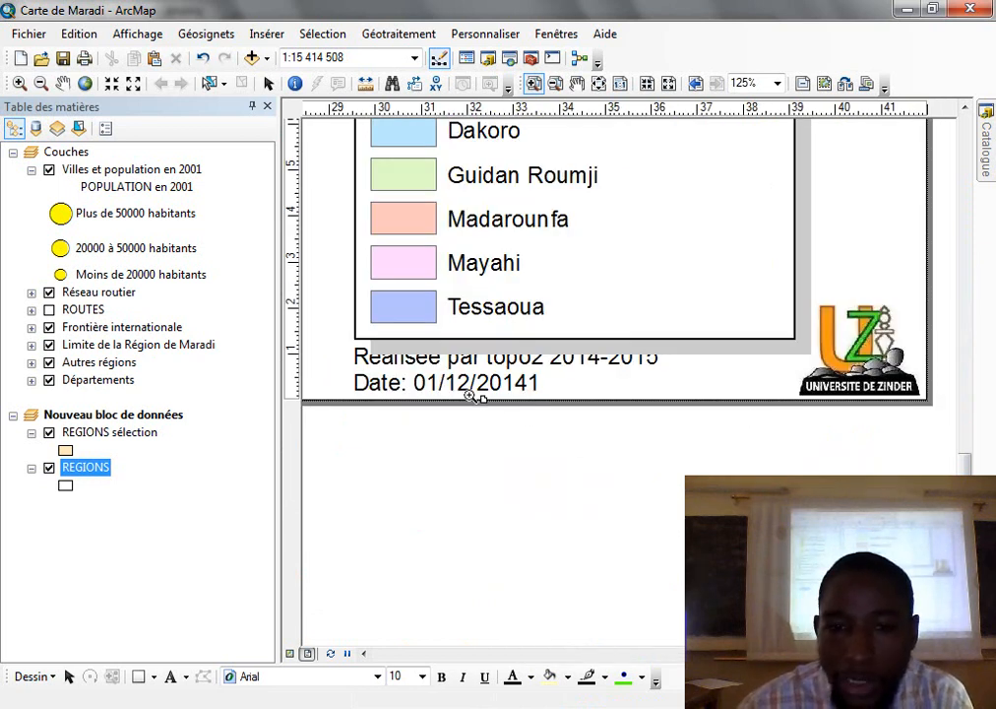
click(268, 84)
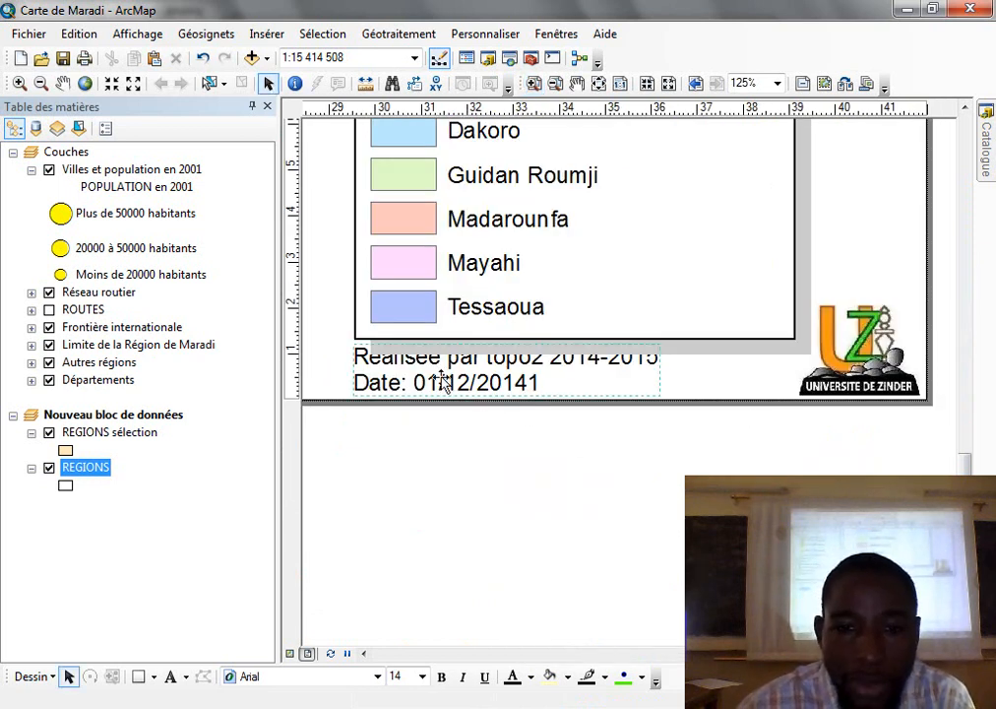
right_click(459, 378)
mouse_move(574, 252)
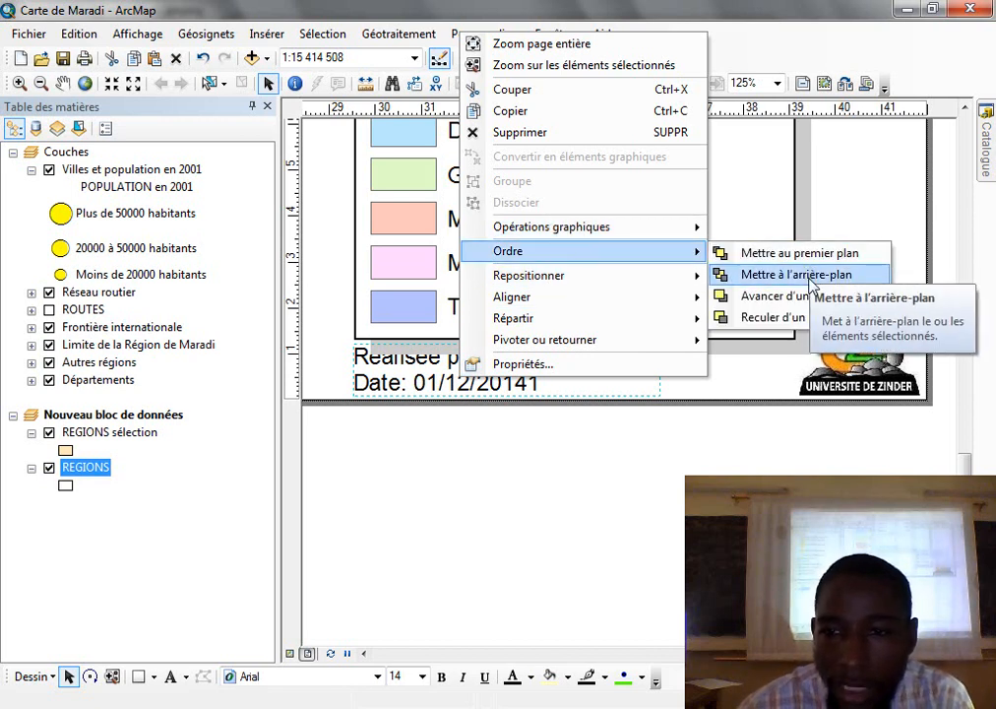
click(815, 257)
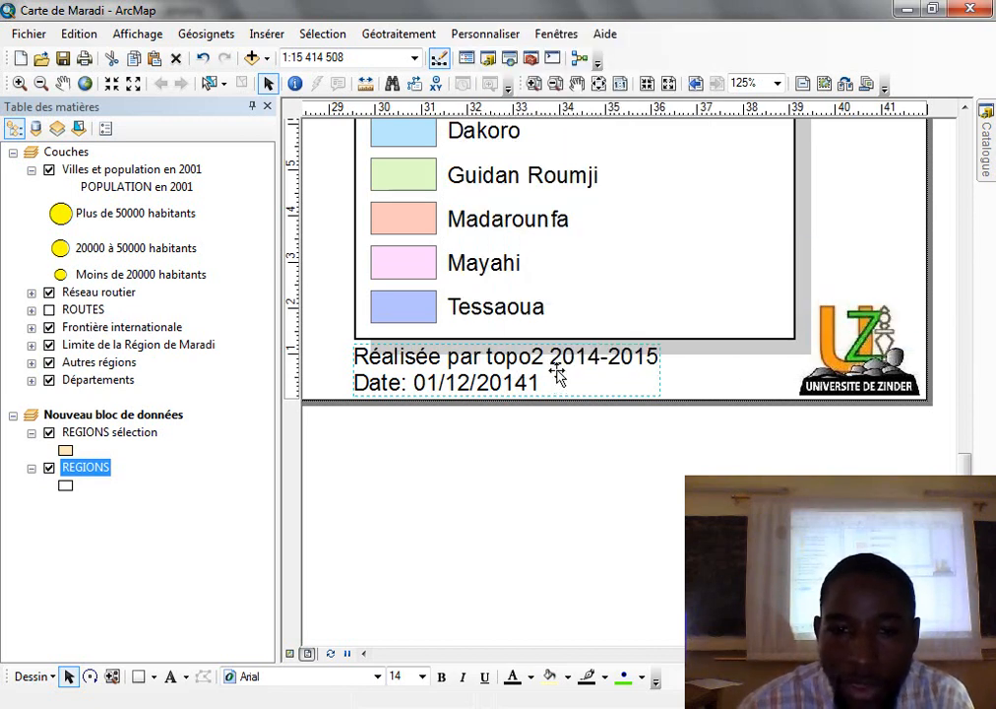
Add a third line reading Source: Formation SIG to the author and date credit text.
double_click(559, 377)
click(439, 270)
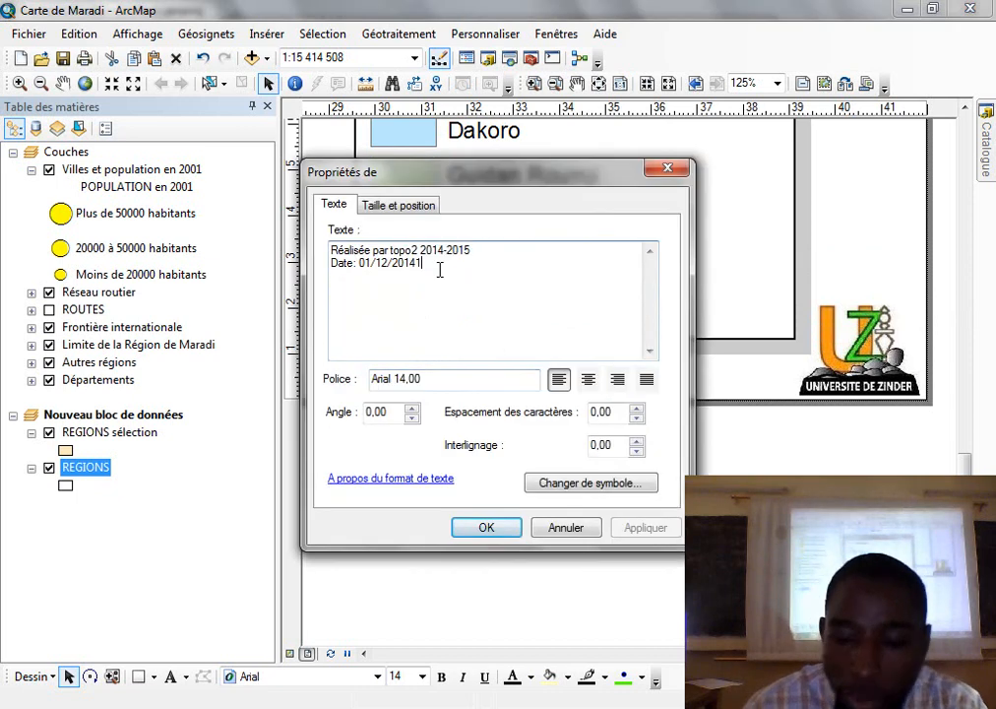
key(BackSpace)
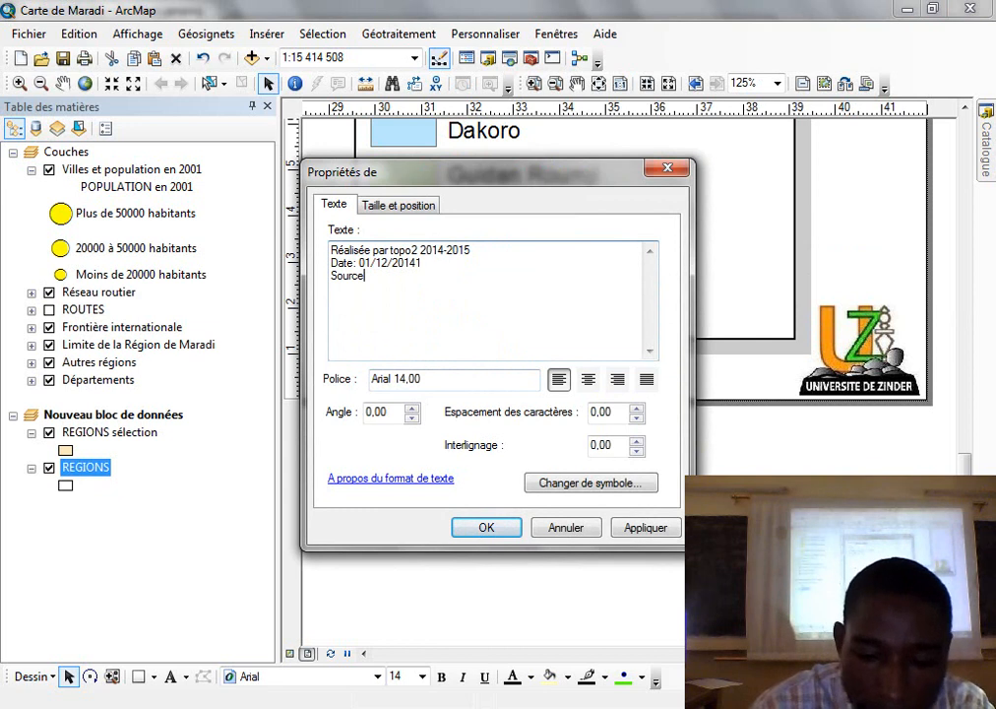
text(Source: Formation SIG)
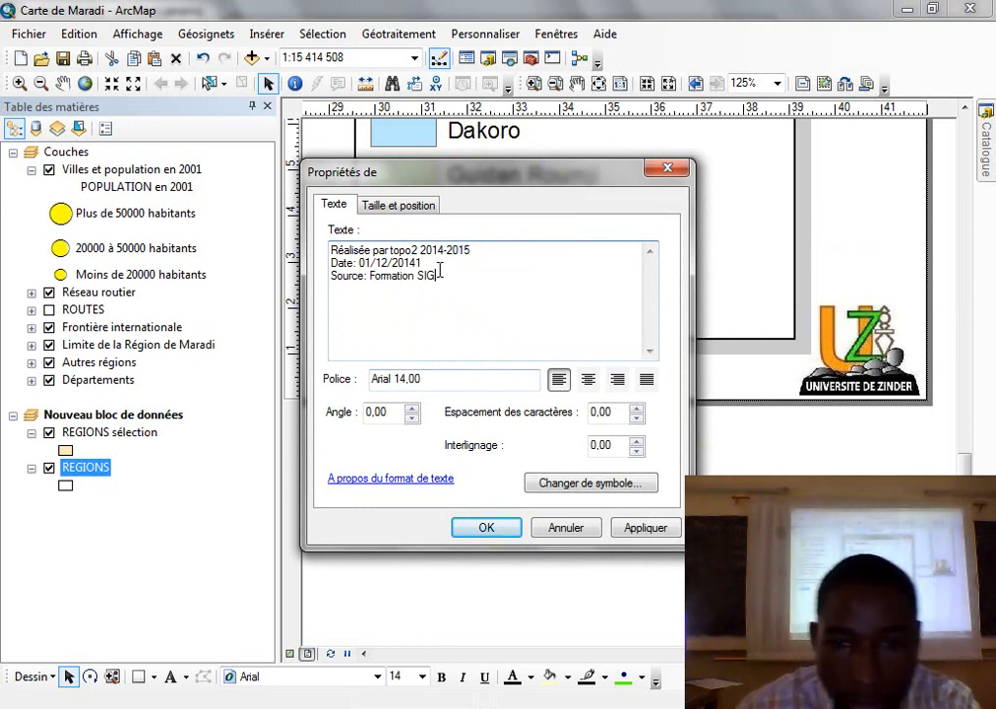
click(475, 526)
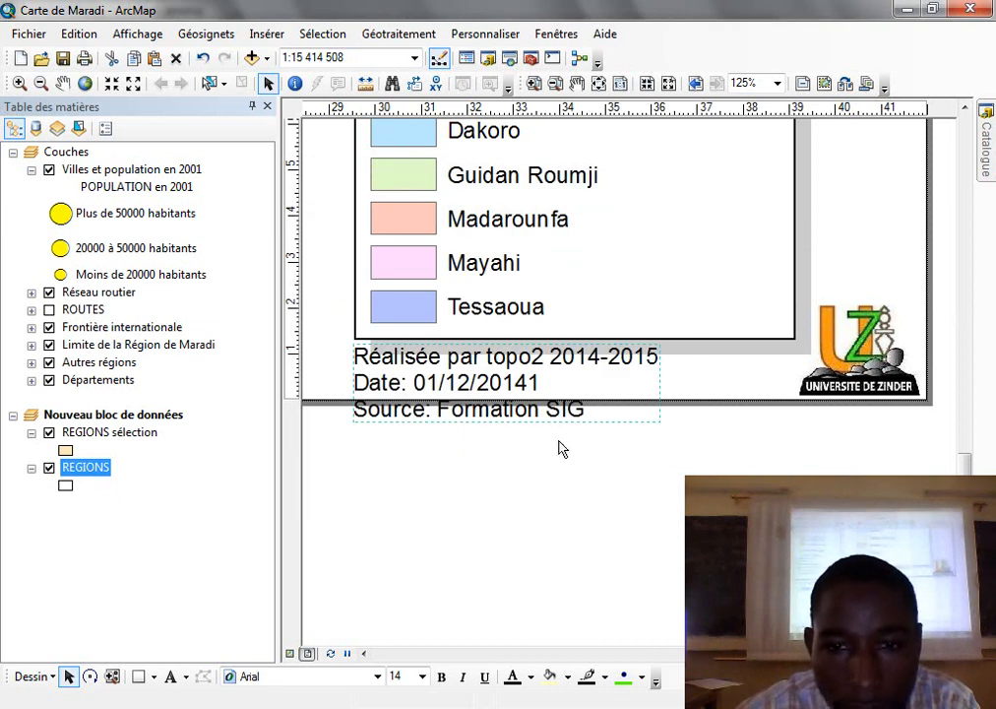
Shrink the legend slightly from its lower-right corner to free space above the credit text.
scroll(703, 525, down, 1)
click(681, 294)
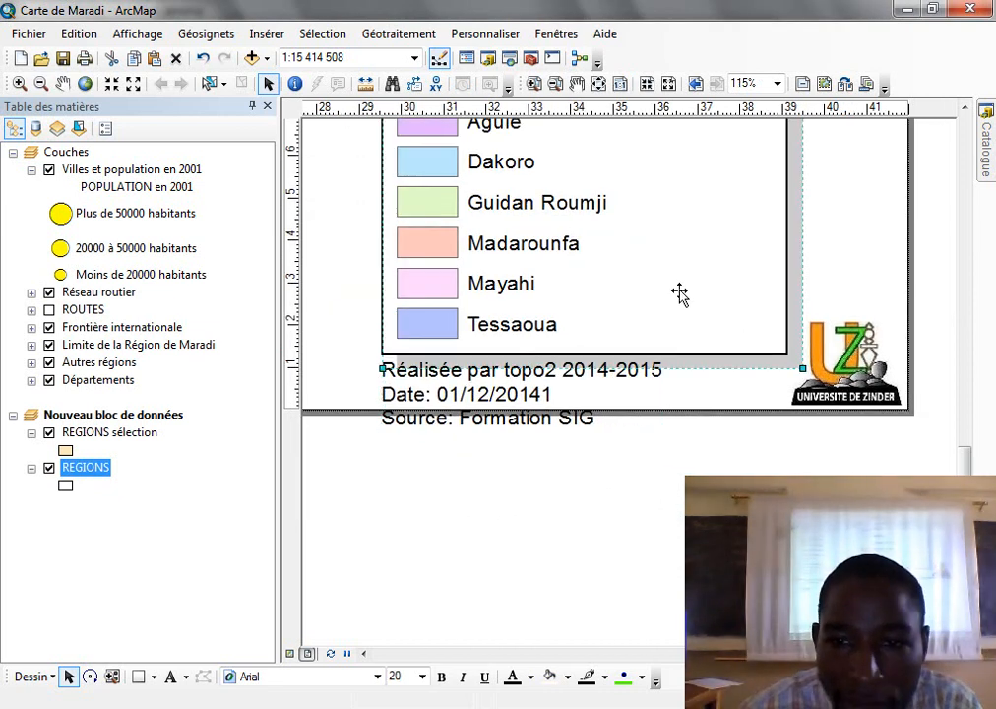
drag(802, 367, 790, 345)
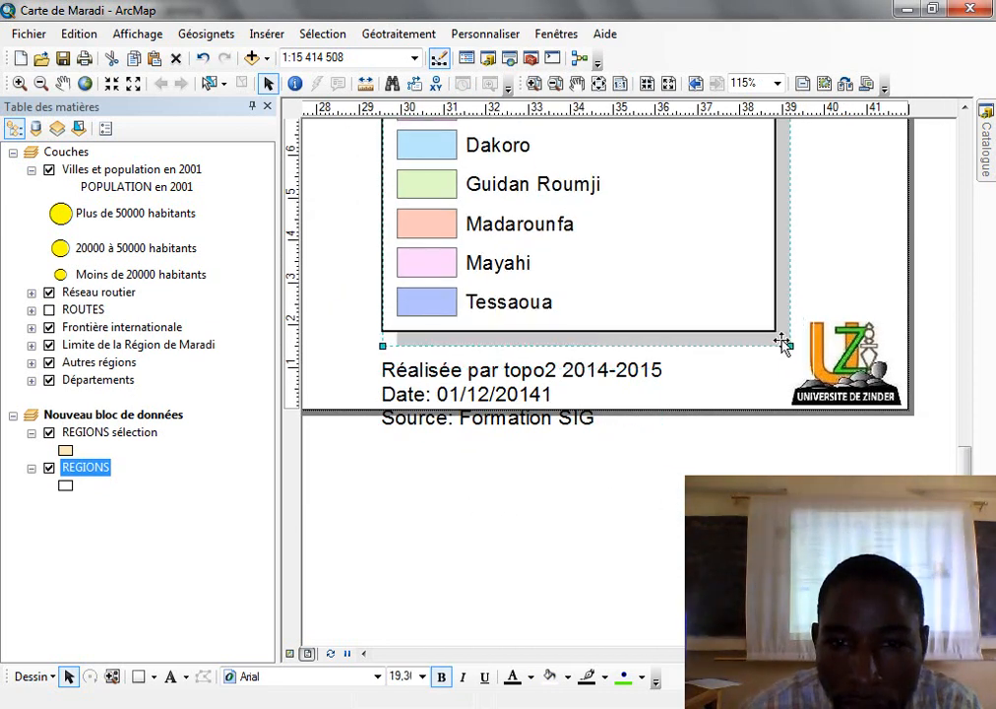
Shift the three-line credit text up so it fits between the legend and the page's lower edge.
click(549, 395)
key(Up)
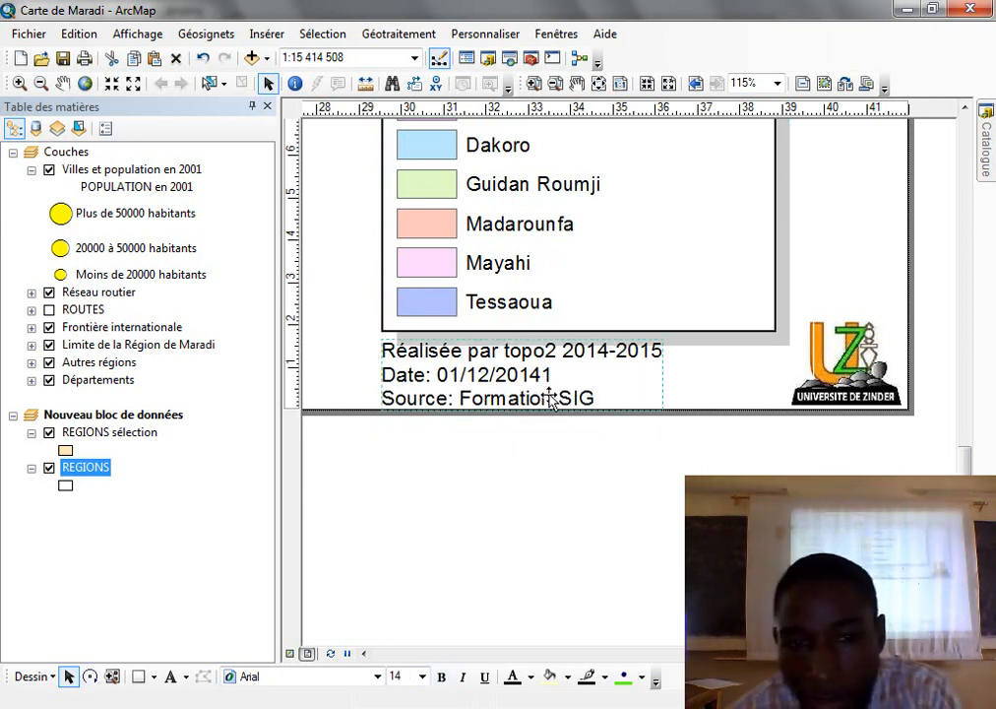
key(Up)
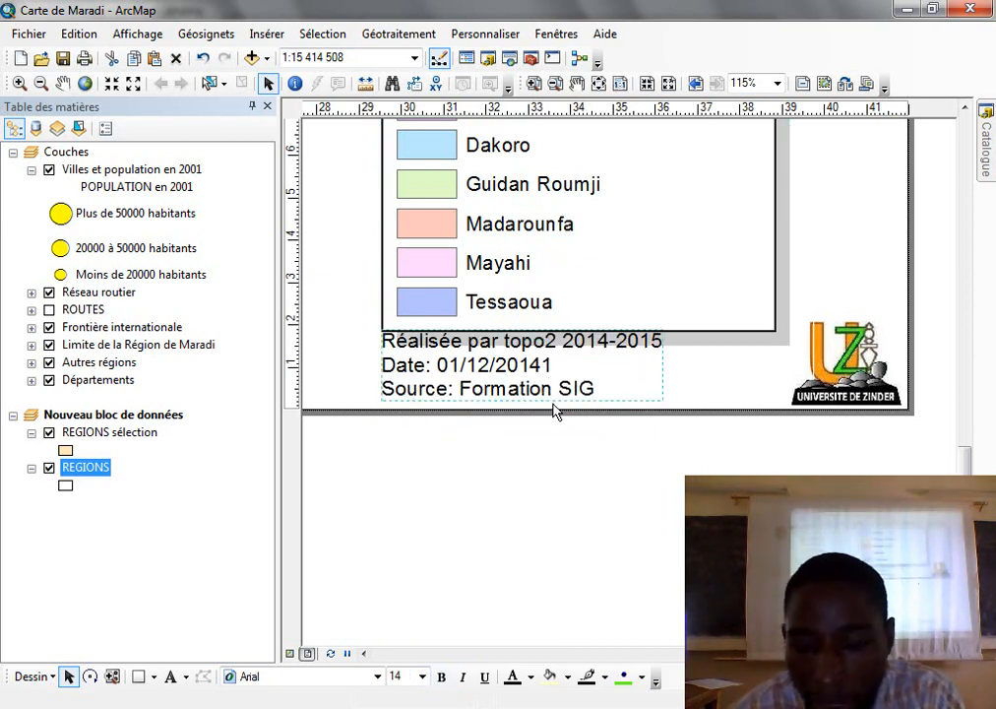
key(Down)
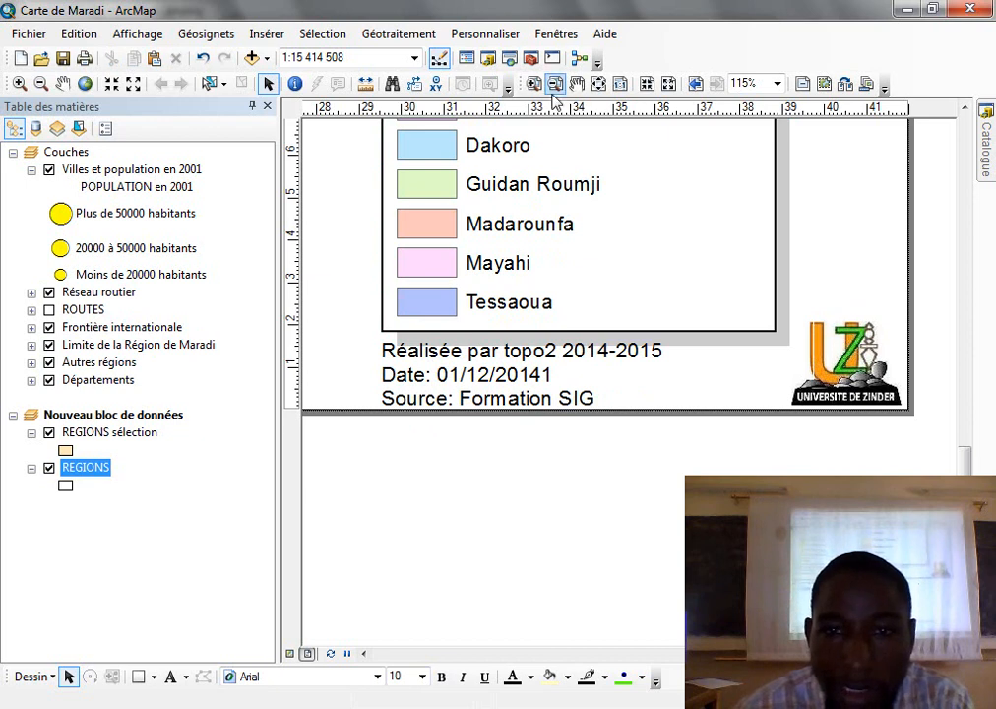
Review the legend and credit area of the layout and save the map document.
click(576, 82)
drag(602, 216, 629, 516)
scroll(620, 384, down, 3)
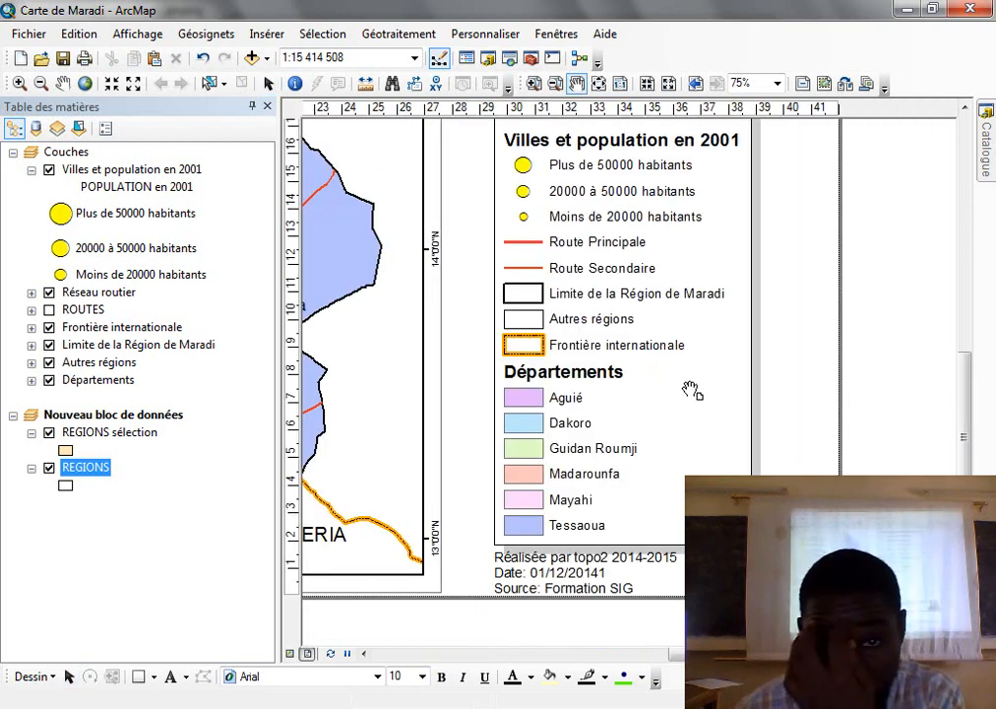
scroll(694, 392, down, 1)
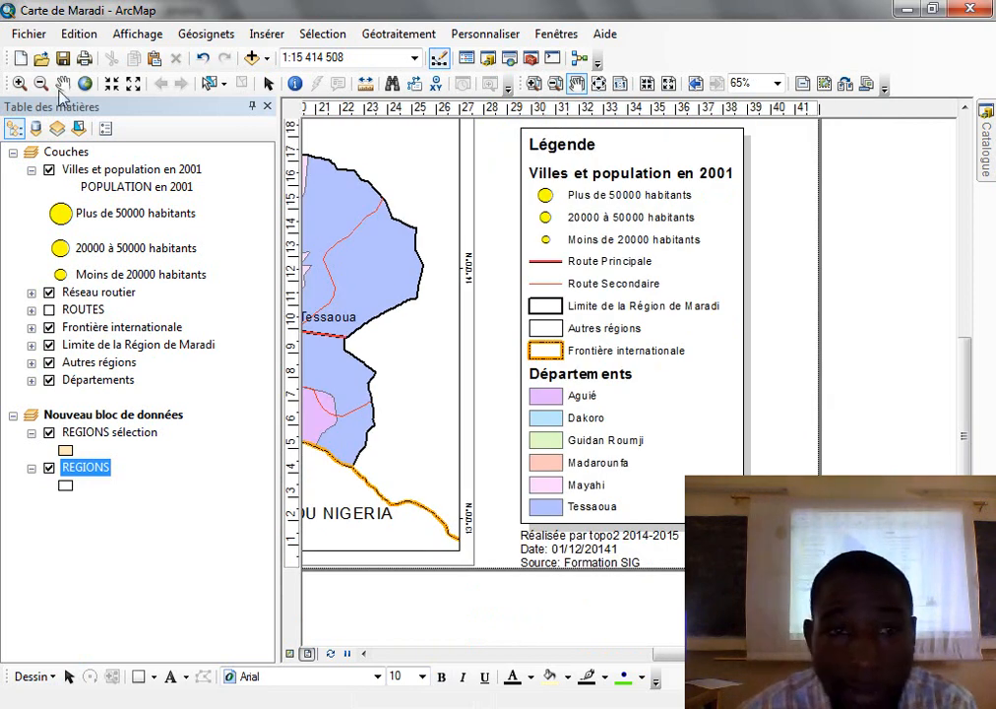
click(63, 59)
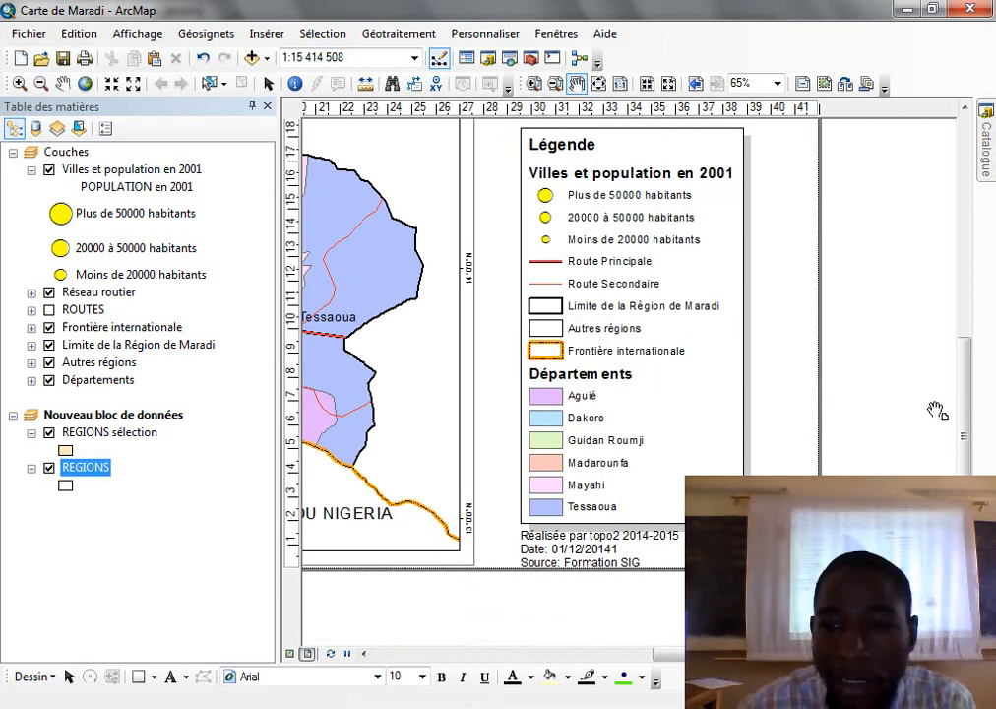
drag(965, 403, 964, 348)
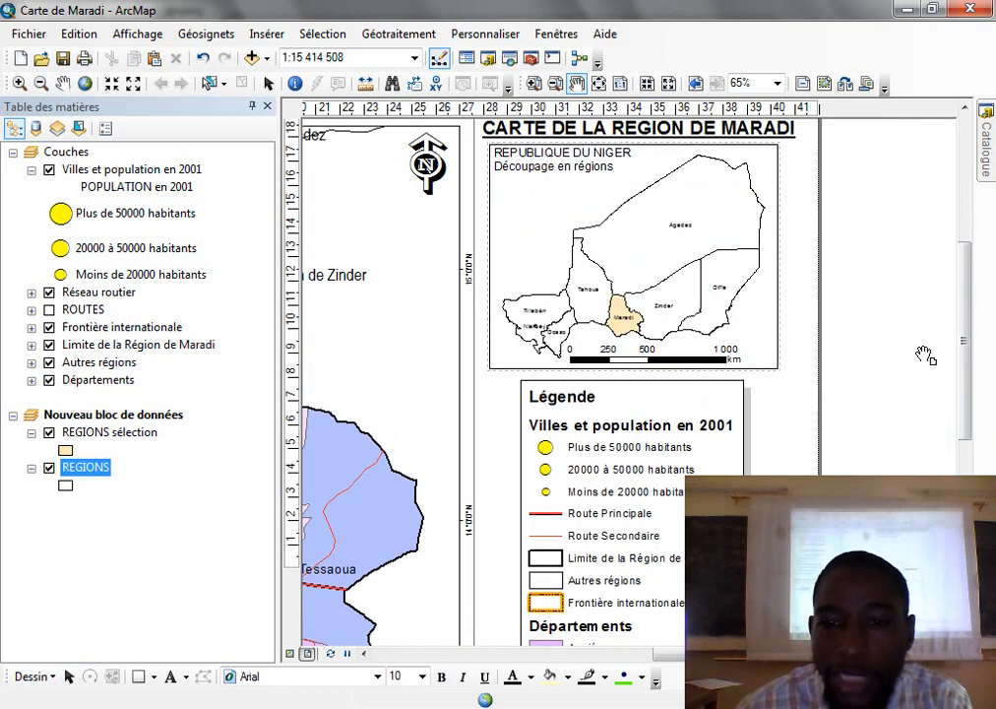
drag(968, 358, 968, 477)
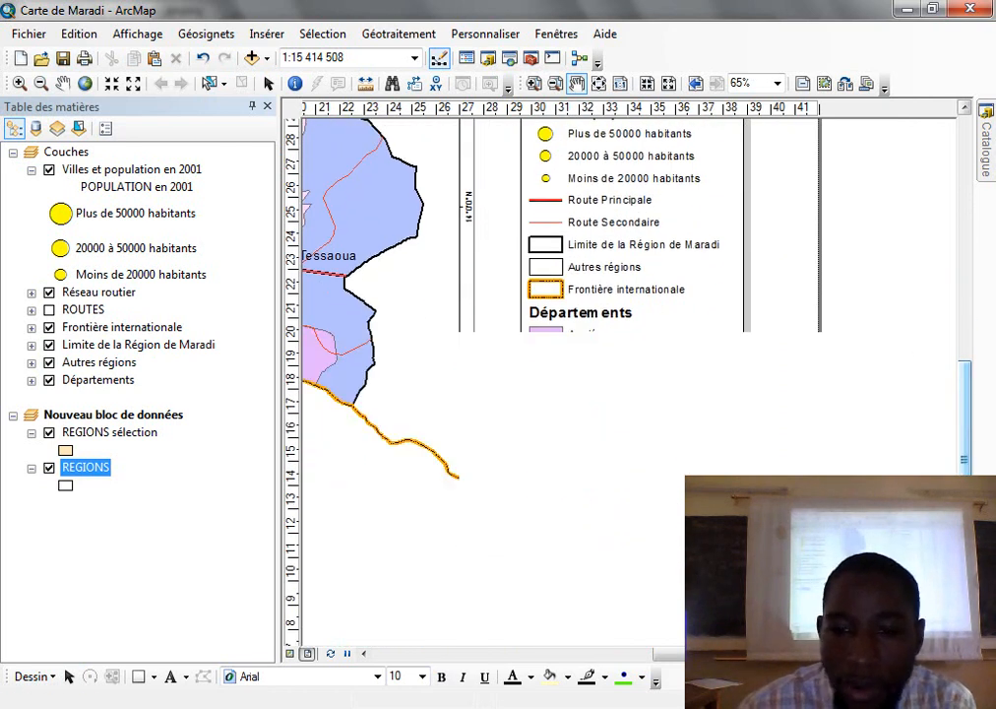
drag(755, 653, 580, 652)
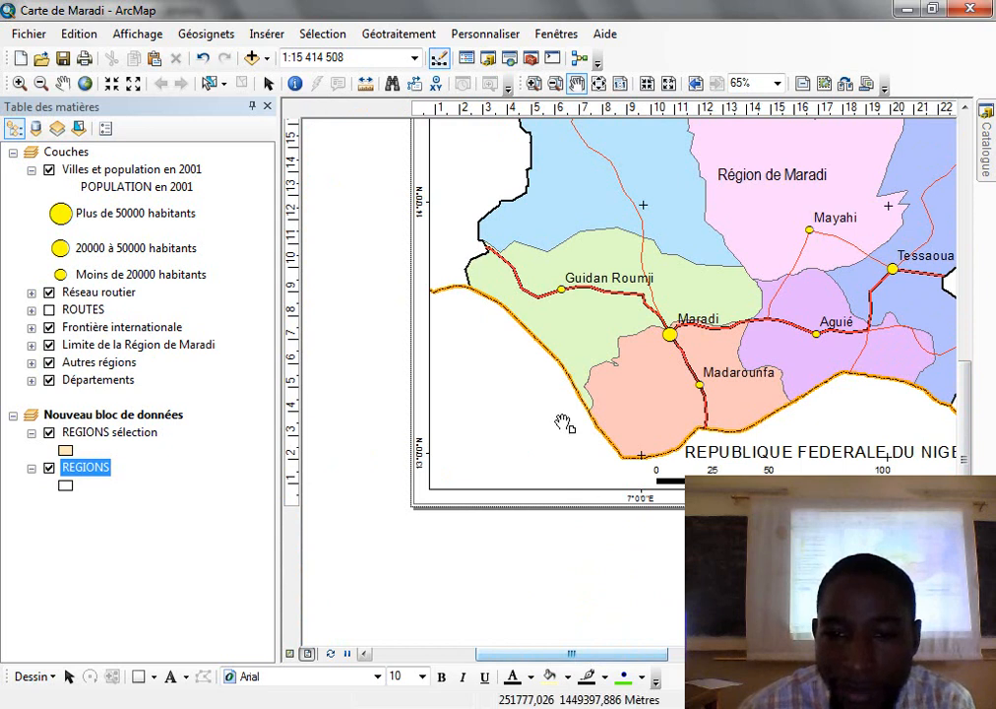
click(266, 33)
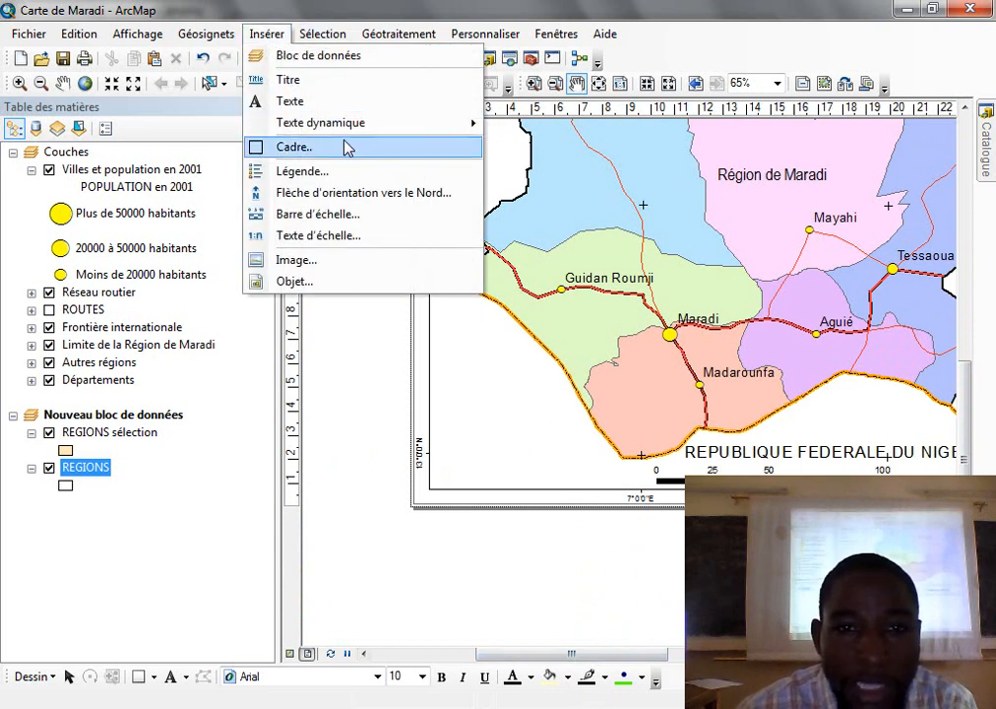
click(335, 236)
click(469, 27)
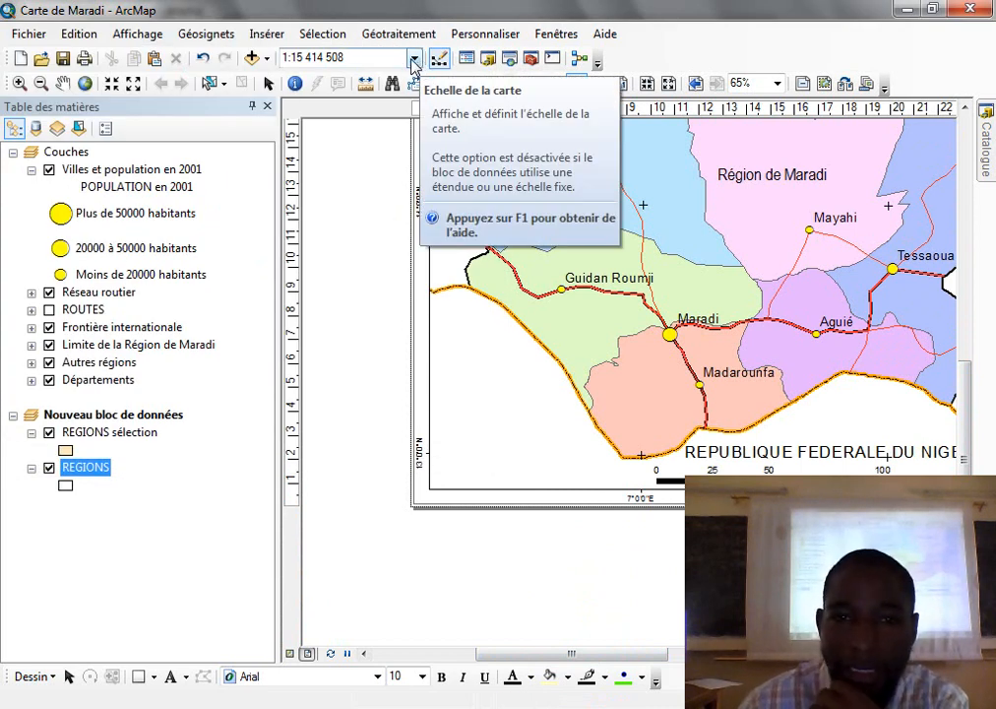
Make the Couches data frame of the main Maradi map the active one.
scroll(329, 579, up, 3)
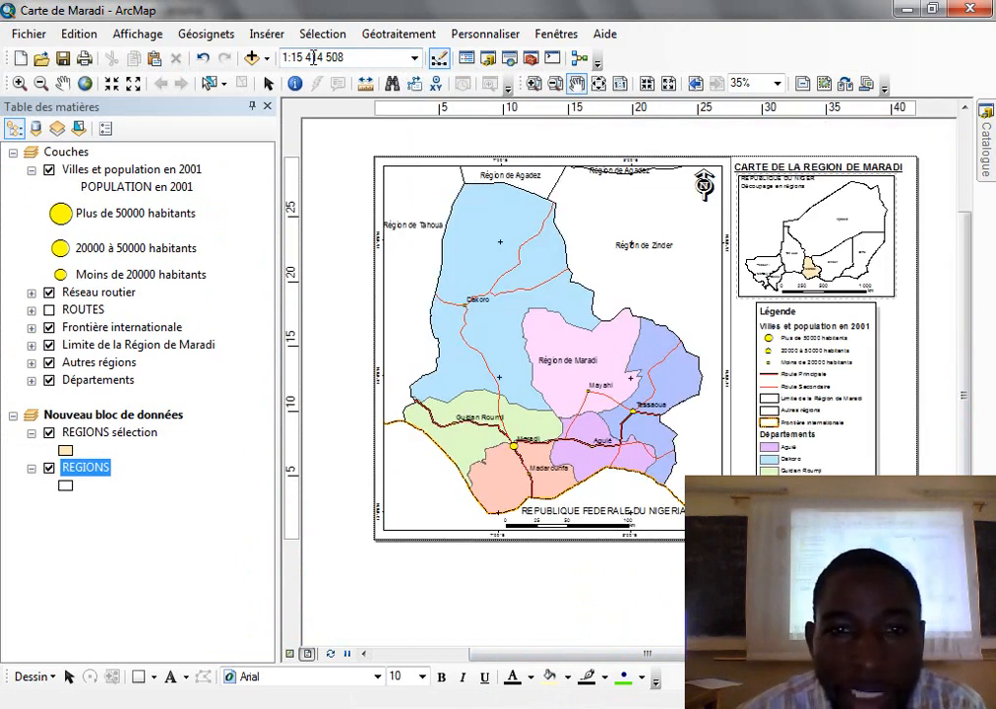
click(268, 86)
right_click(65, 156)
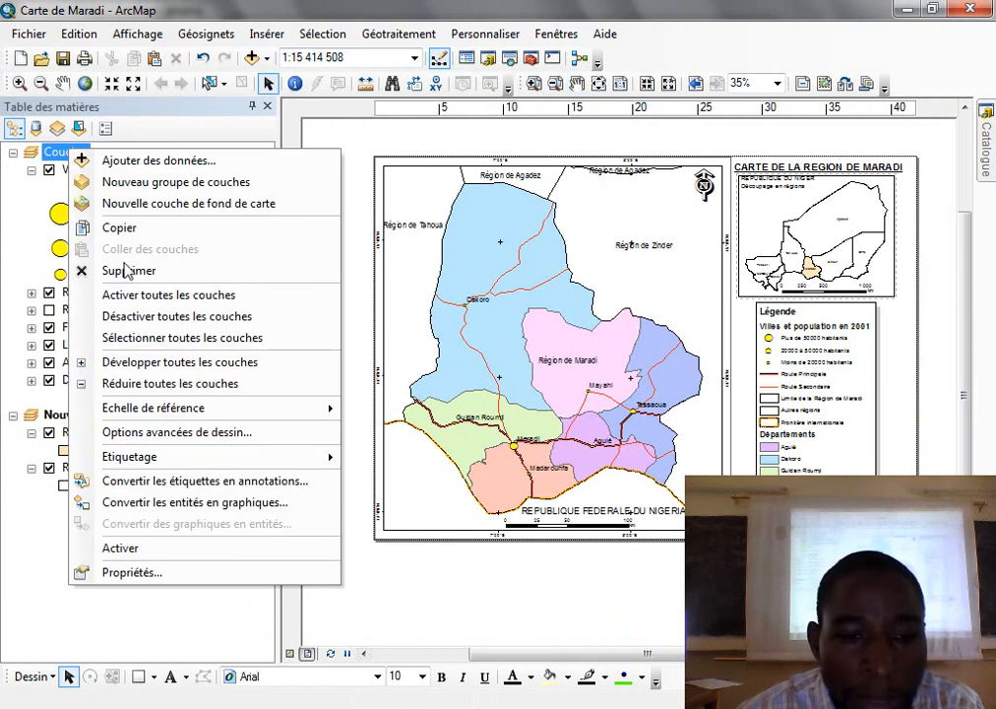
click(169, 554)
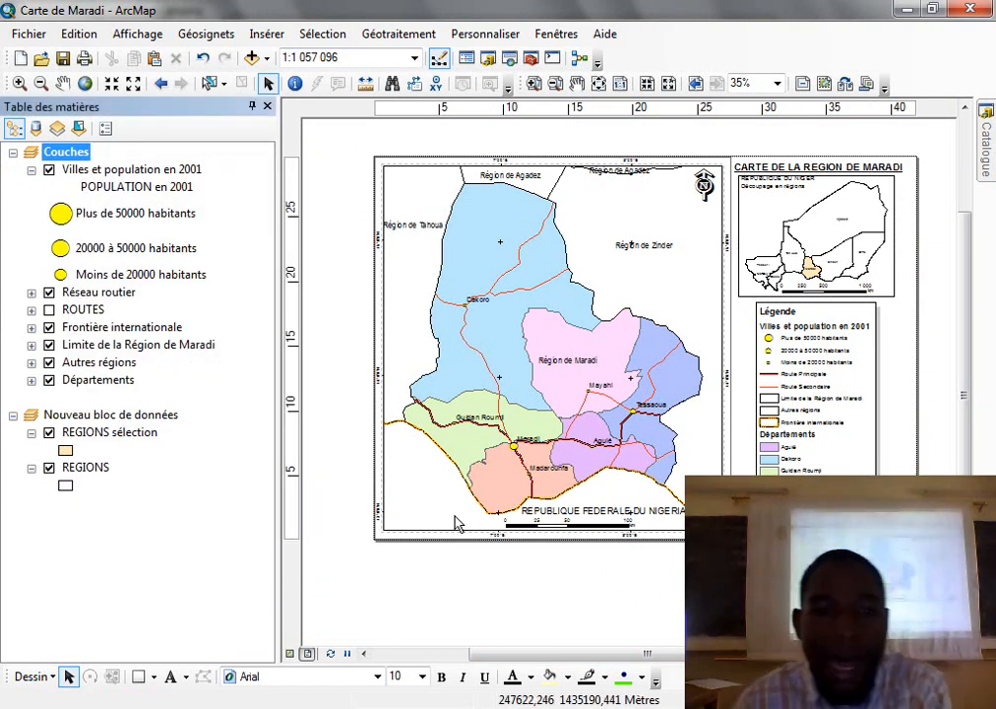
Set the main map's scale to 1:1 050 000 and shift the map slightly upward within its frame.
click(307, 60)
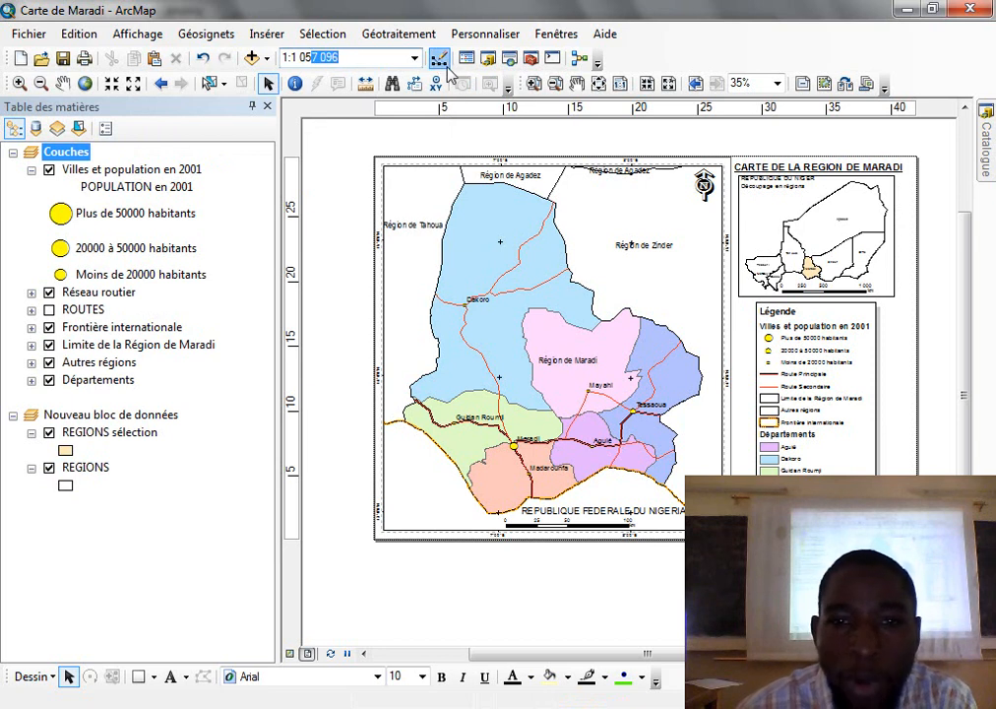
text(0 )
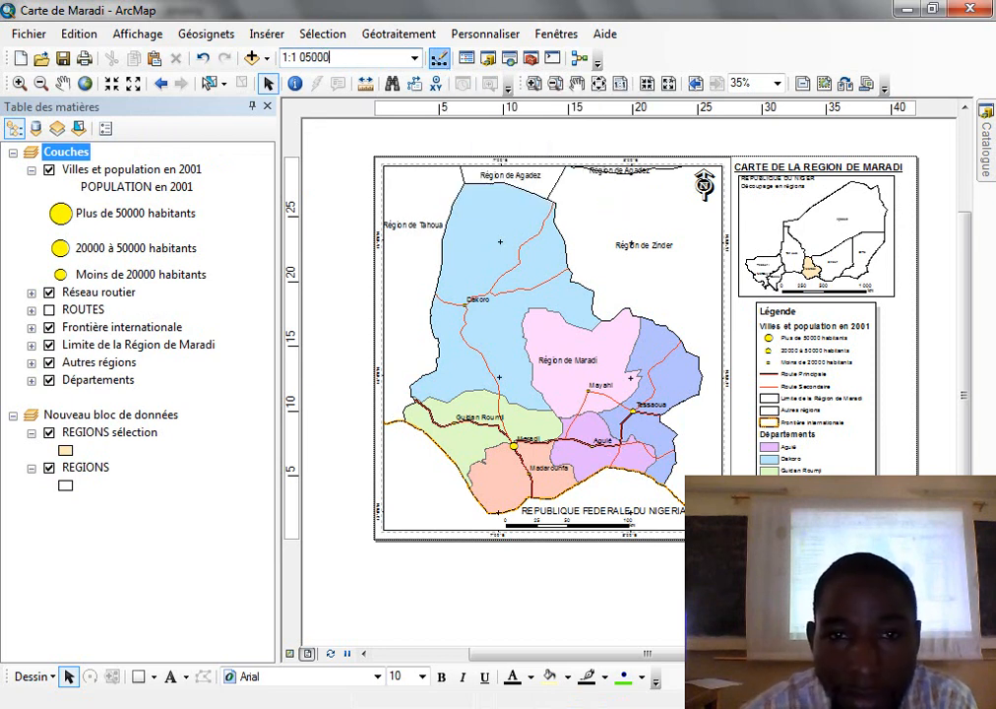
text(000)
key(Return)
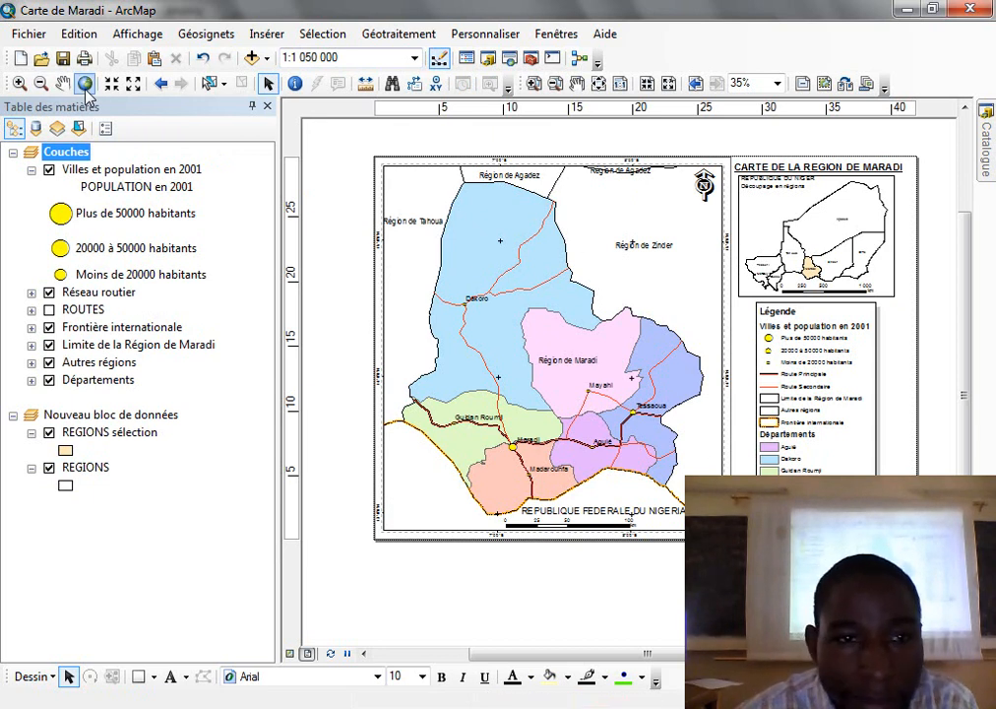
click(65, 90)
drag(522, 266, 525, 263)
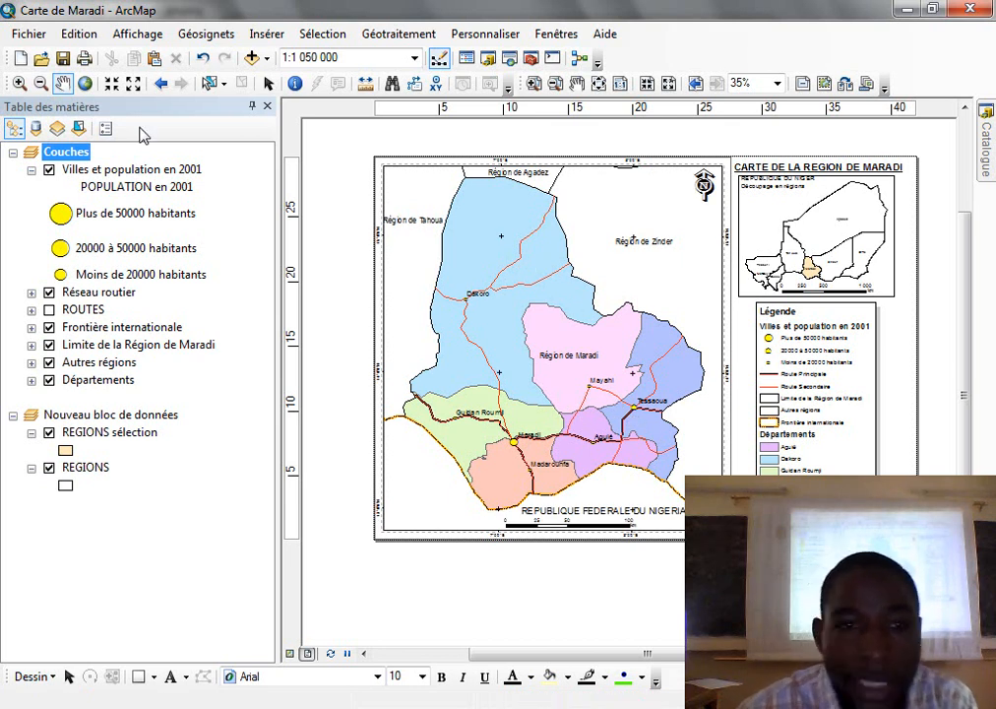
Set the Couches data frame's reference scale to use the current scale.
double_click(82, 155)
click(292, 103)
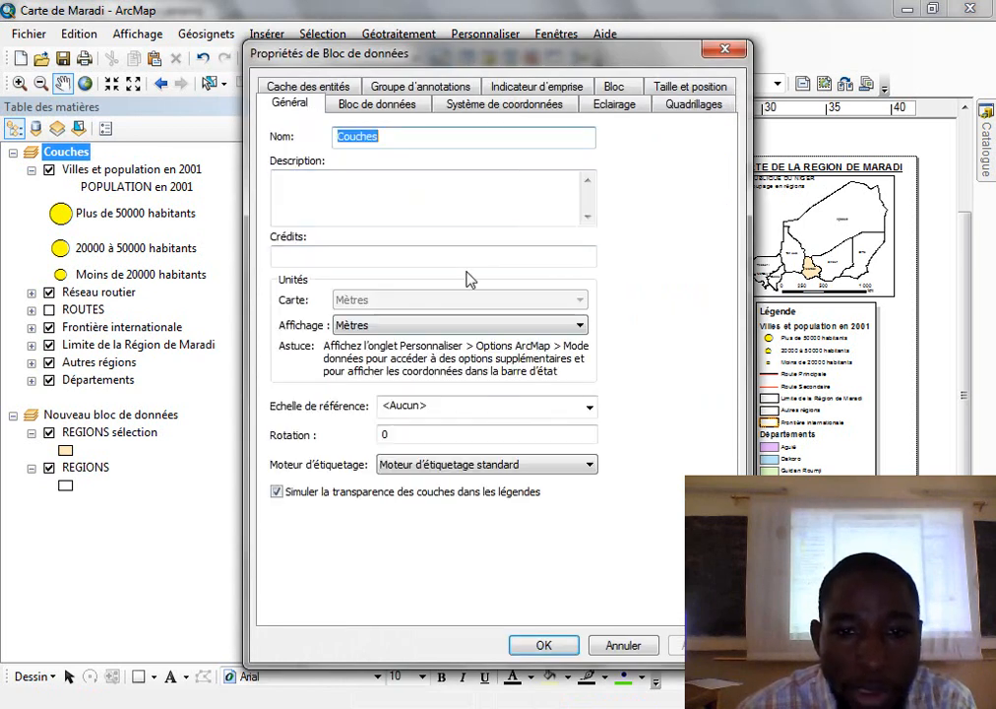
click(590, 407)
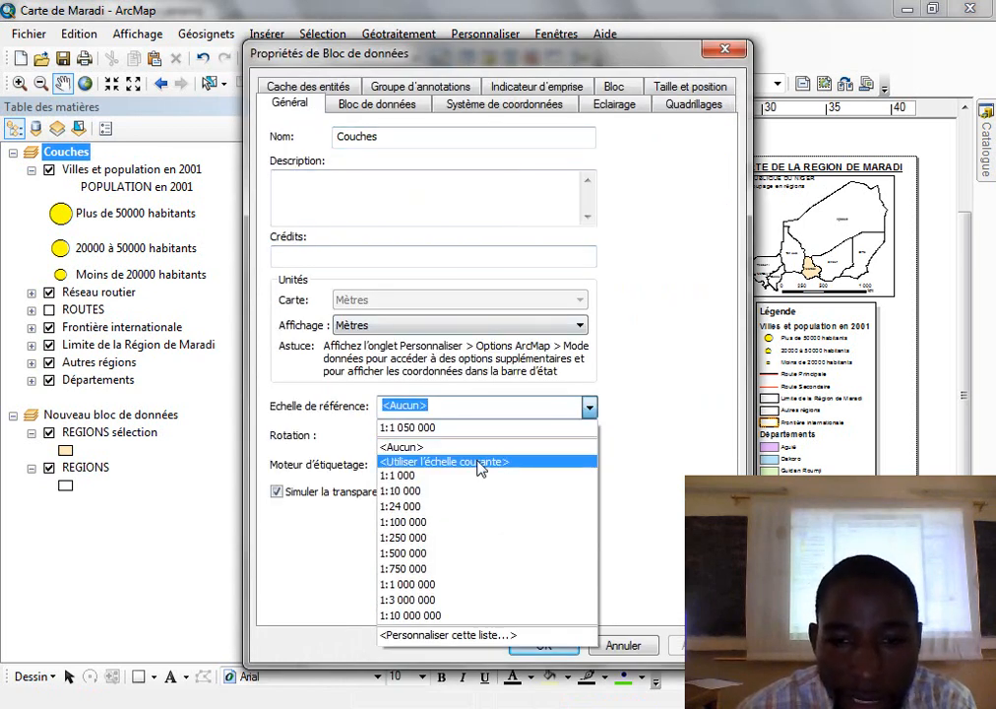
click(480, 462)
click(543, 645)
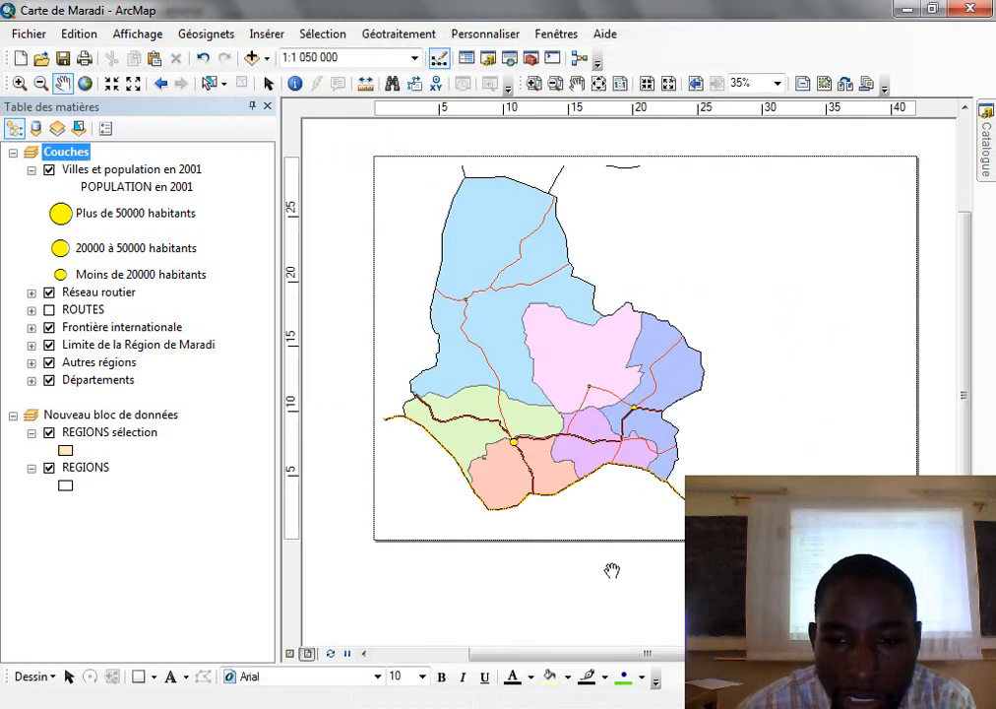
Insert an absolute scale text for the main map and place it inside the map frame's lower-left corner.
scroll(566, 536, up, 2)
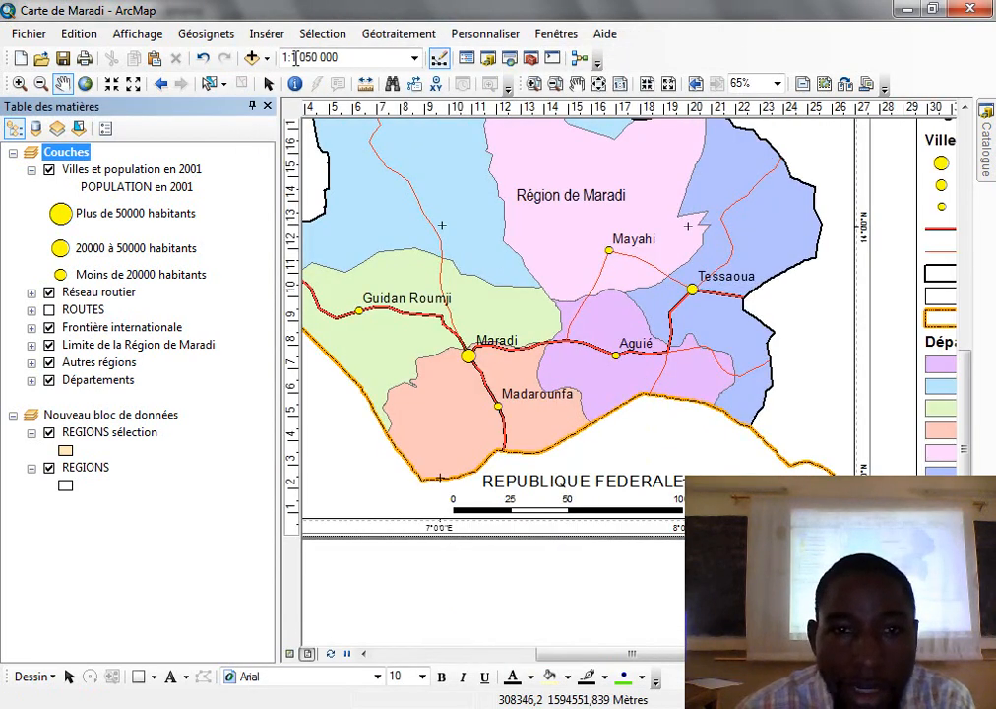
click(579, 85)
drag(540, 513, 784, 504)
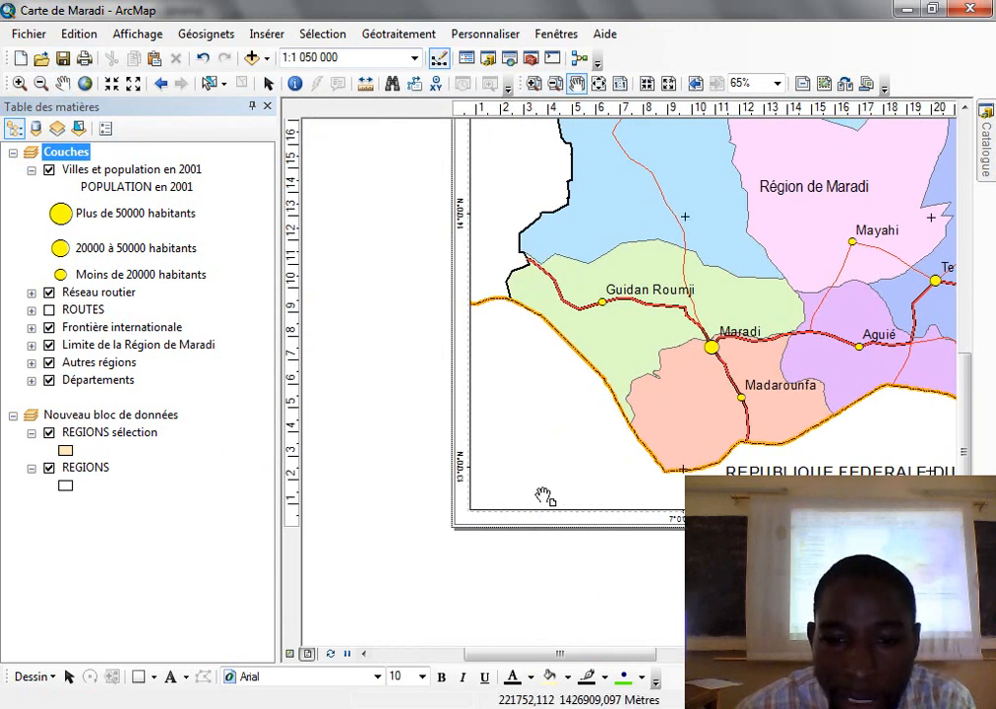
scroll(549, 500, up, 2)
scroll(558, 505, up, 1)
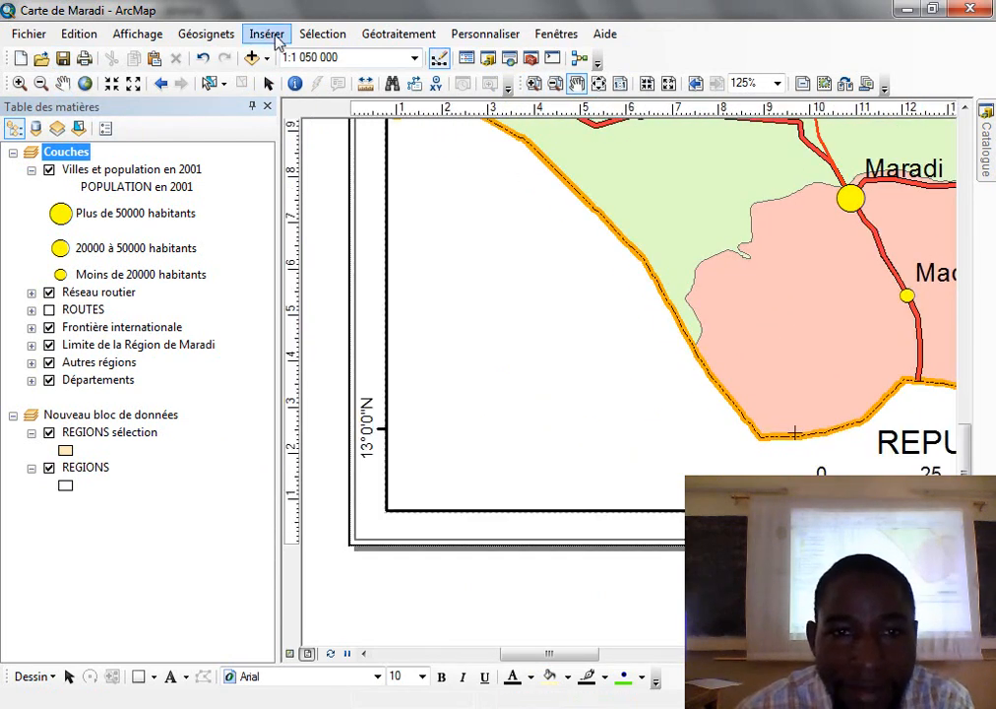
click(267, 34)
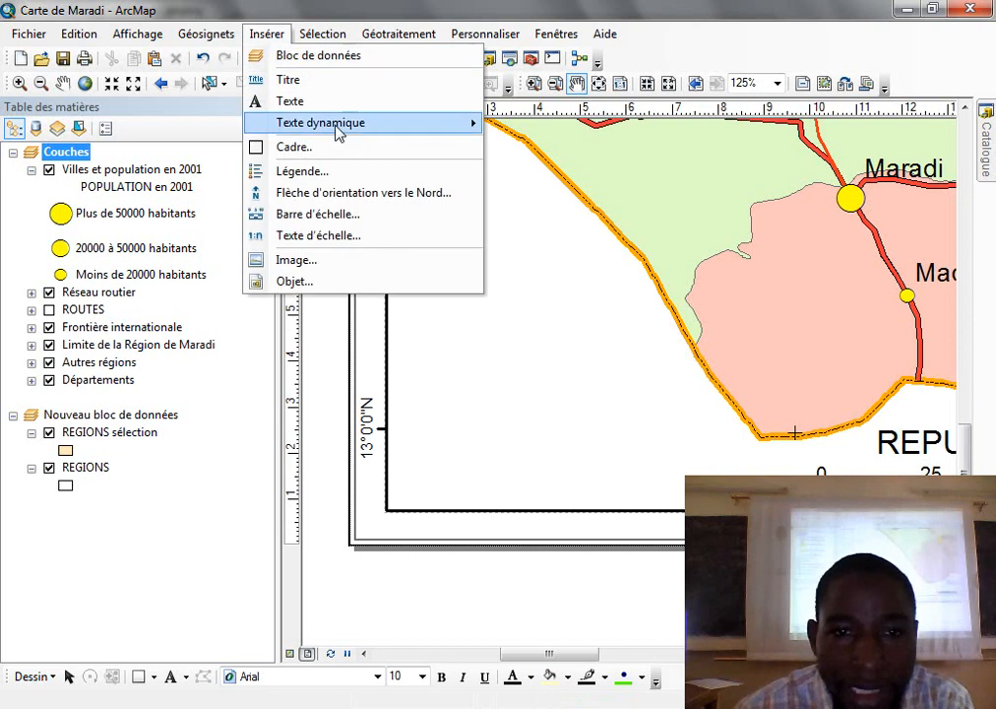
click(331, 238)
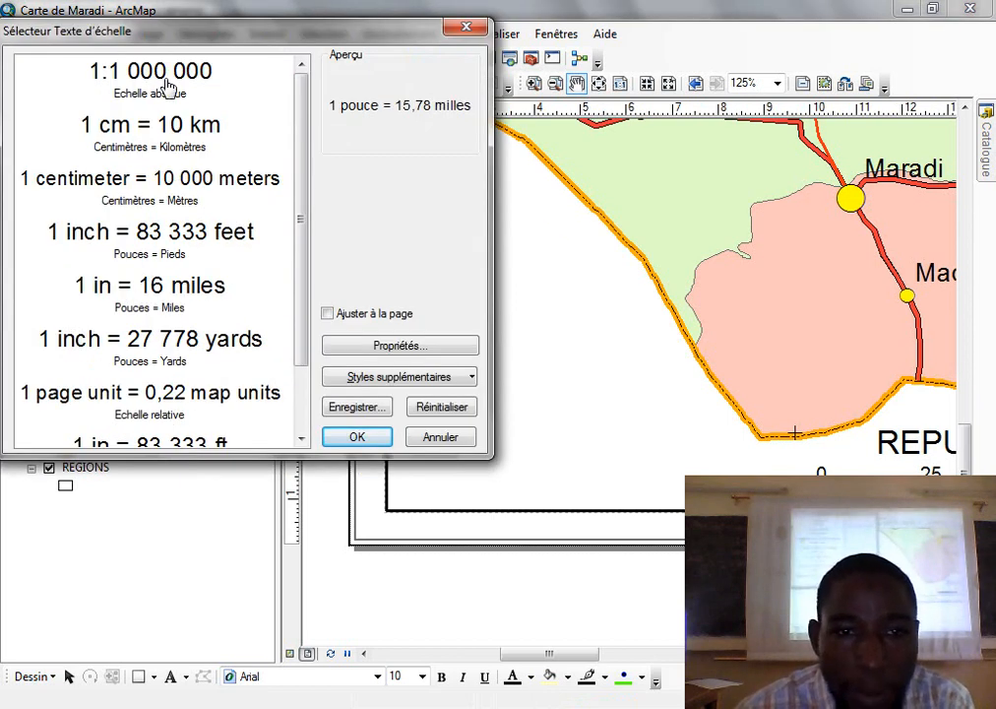
double_click(168, 86)
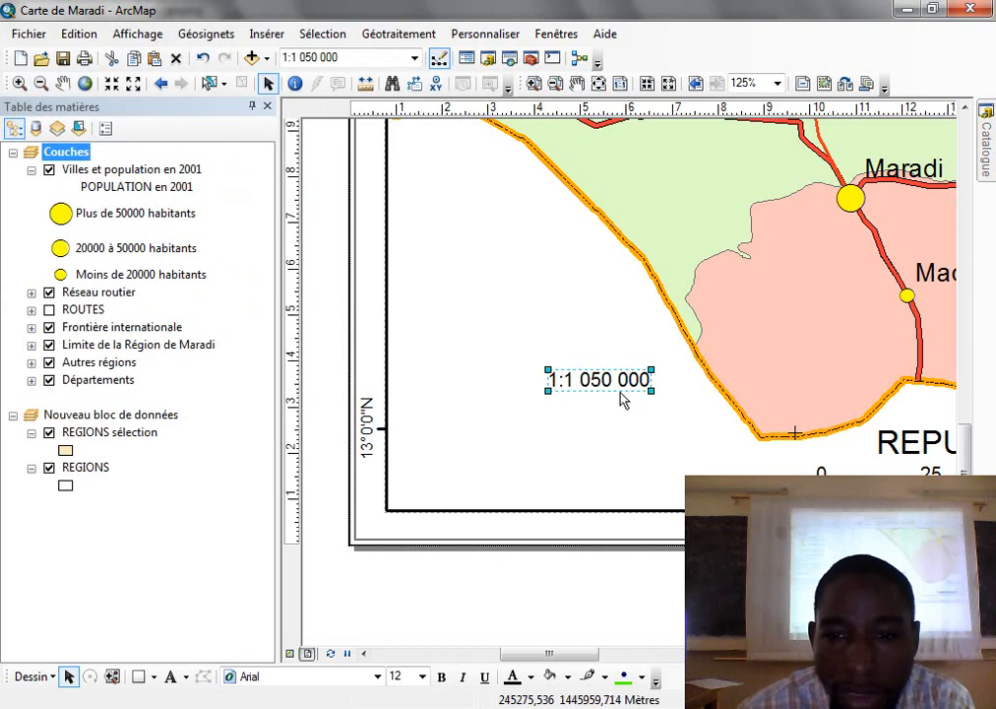
drag(607, 389, 557, 497)
Add a text label reading Echelle and place it just in front of the scale ratio.
click(260, 37)
click(294, 100)
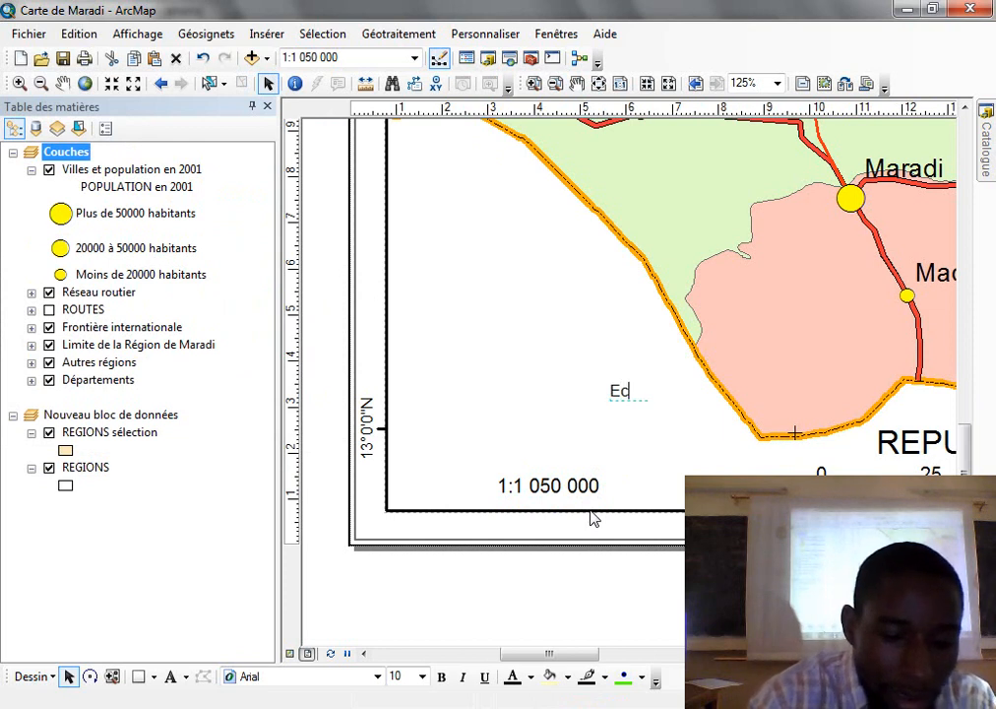
text(Echelle)
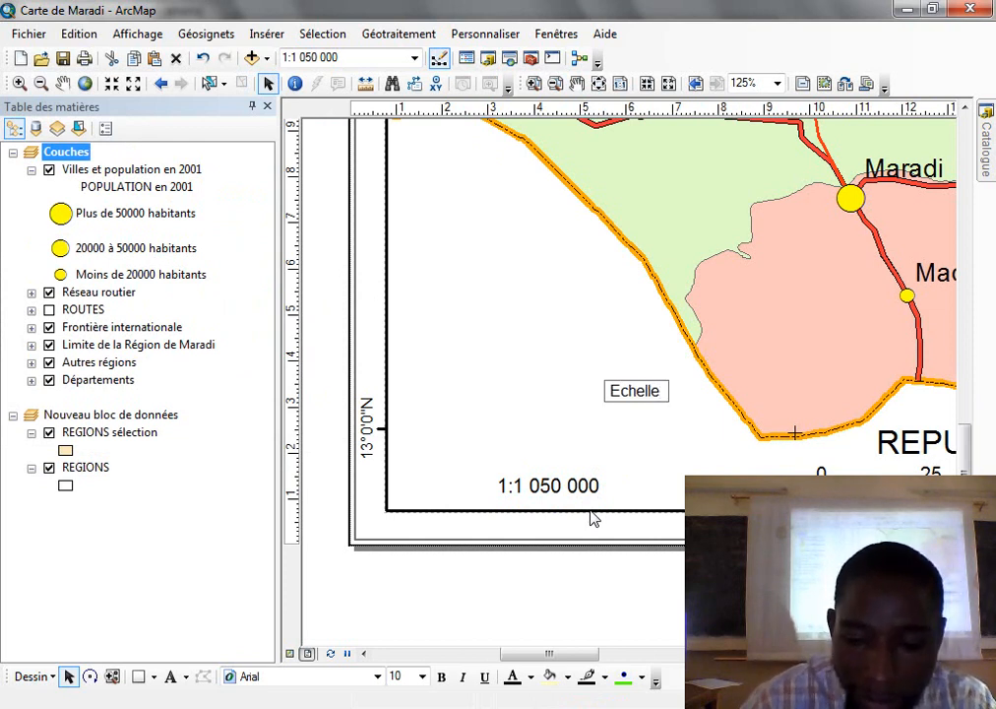
text(:)
key(BackSpace)
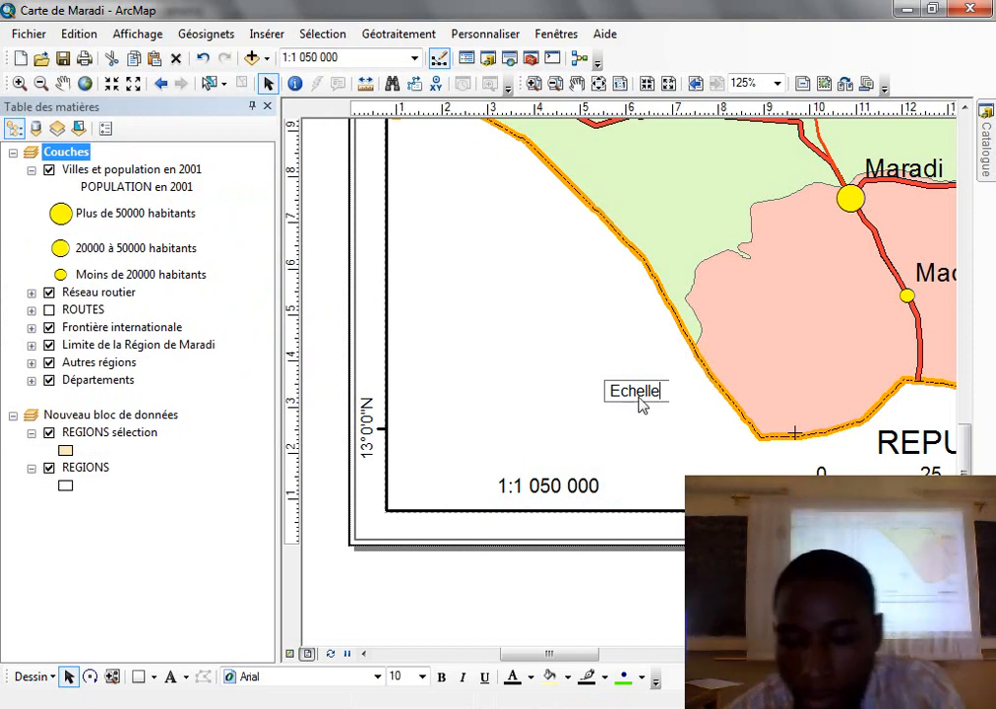
drag(638, 403, 468, 495)
Set the Echelle label's font size to 16.
right_click(468, 496)
click(472, 476)
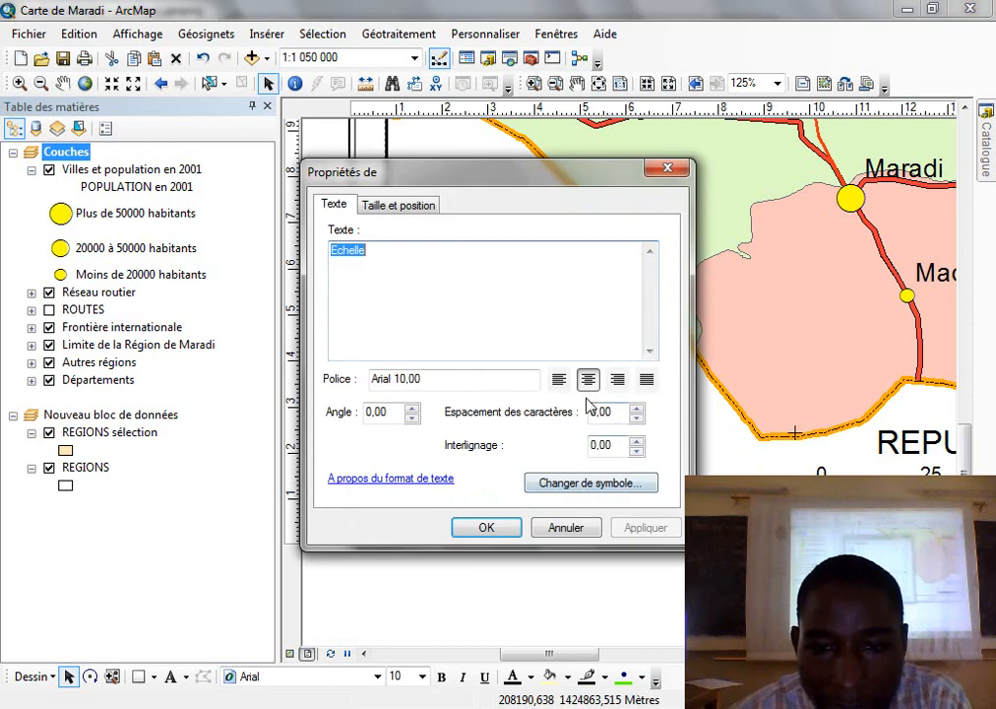
click(592, 483)
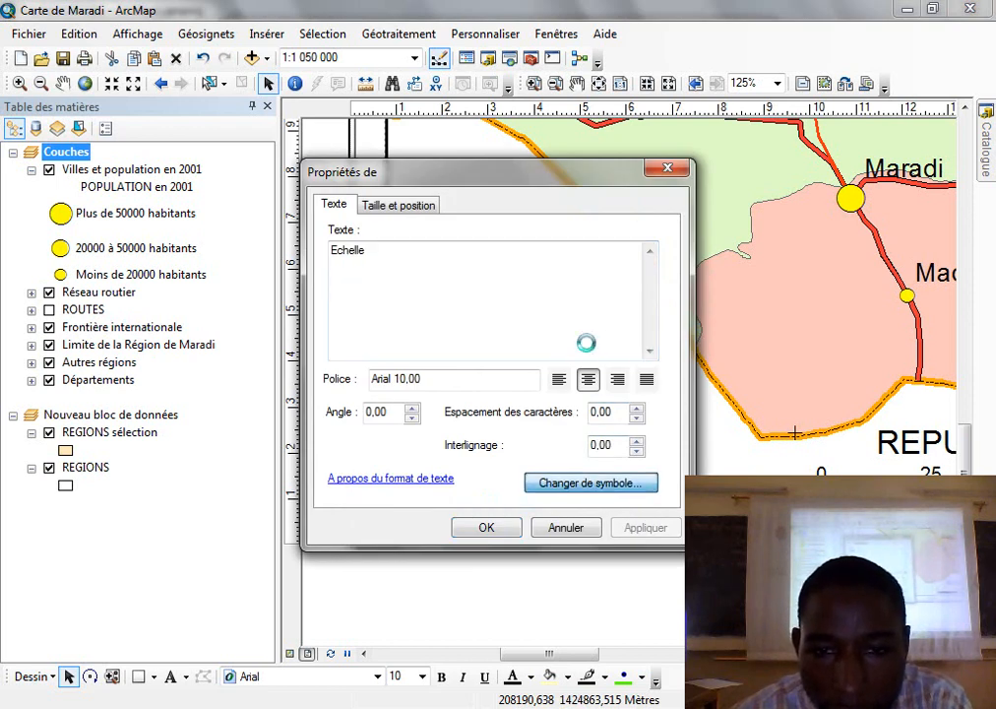
click(846, 351)
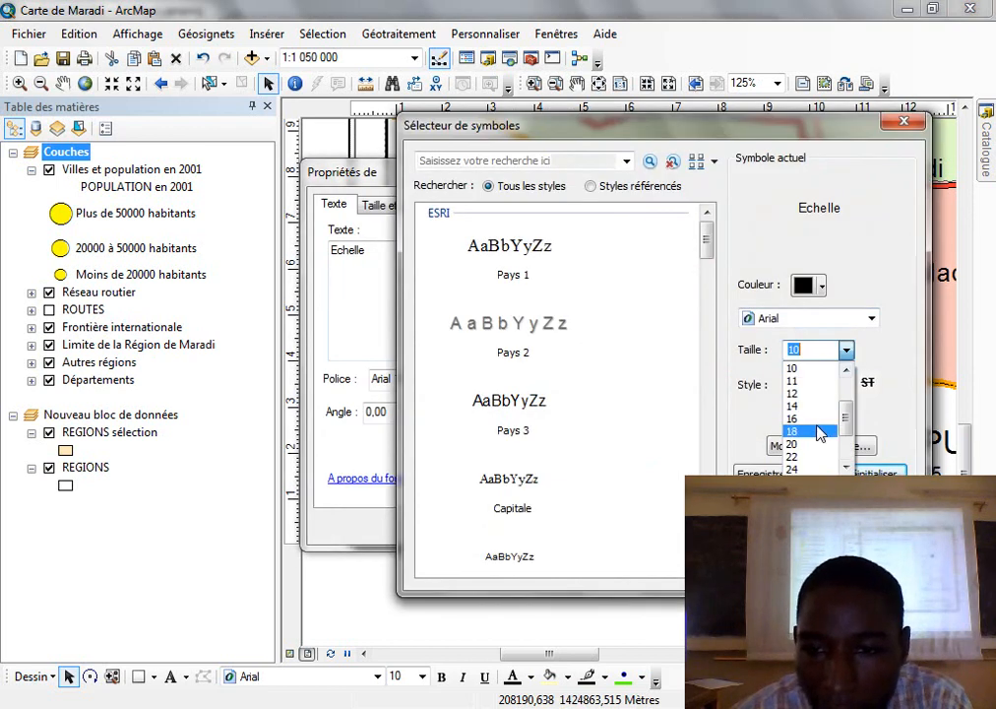
click(818, 421)
click(791, 568)
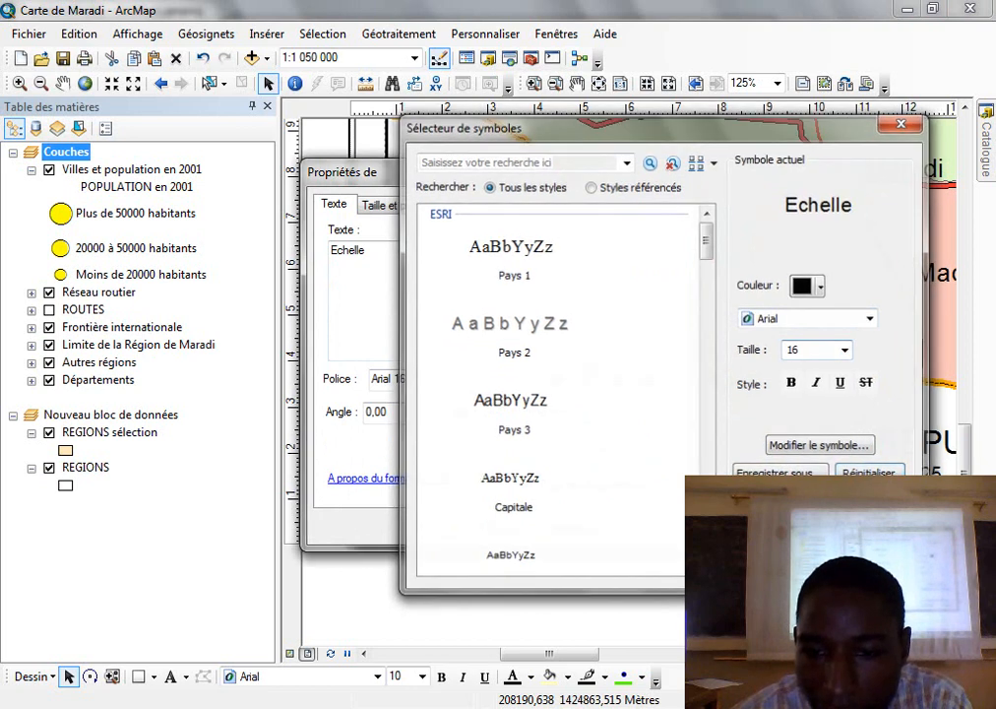
click(486, 527)
Align the Echelle label with the scale ratio, leaving a small gap between the two texts.
drag(484, 493, 468, 479)
click(566, 566)
click(465, 492)
key(Down)
drag(459, 498, 462, 490)
click(533, 83)
click(532, 441)
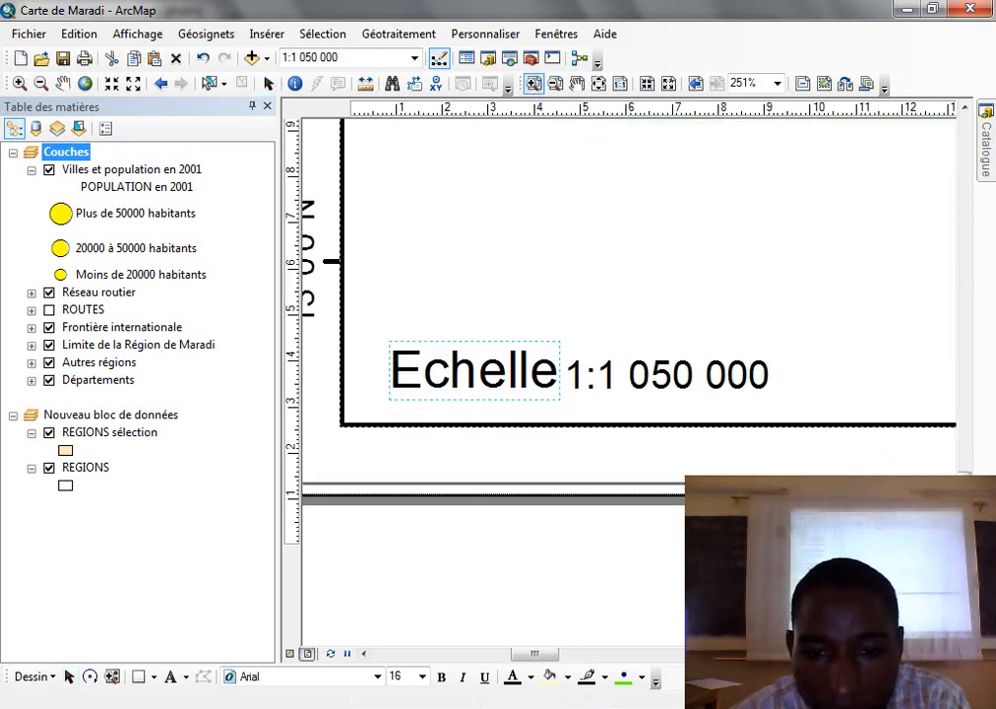
click(268, 82)
mouse_move(474, 382)
mouse_down()
mouse_move(471, 391)
mouse_move(469, 384)
mouse_up()
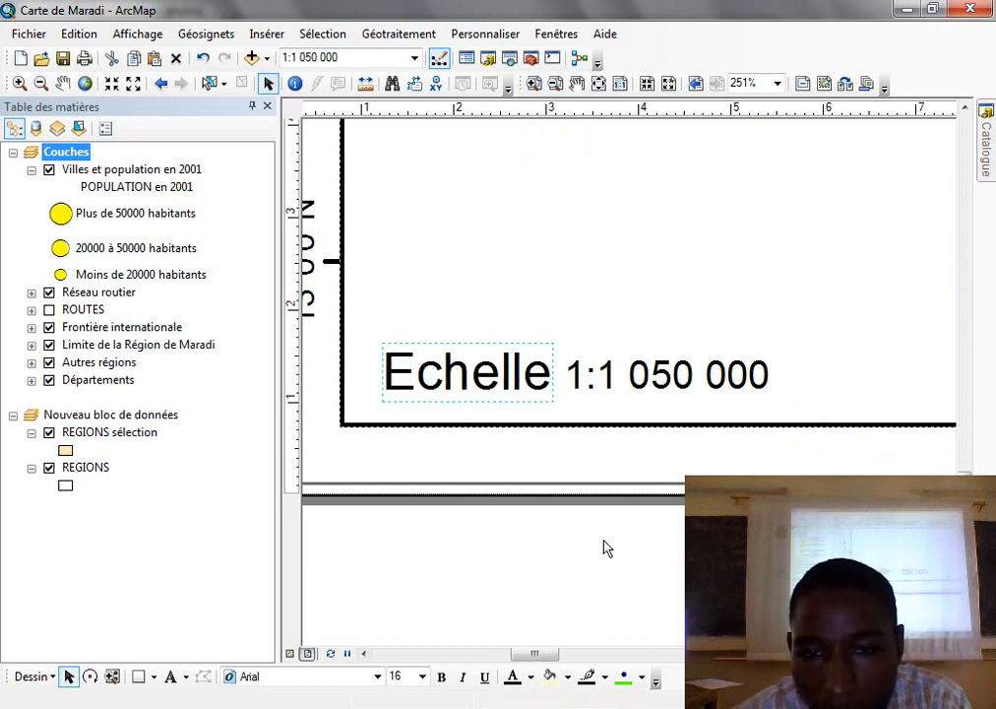
click(534, 132)
click(599, 83)
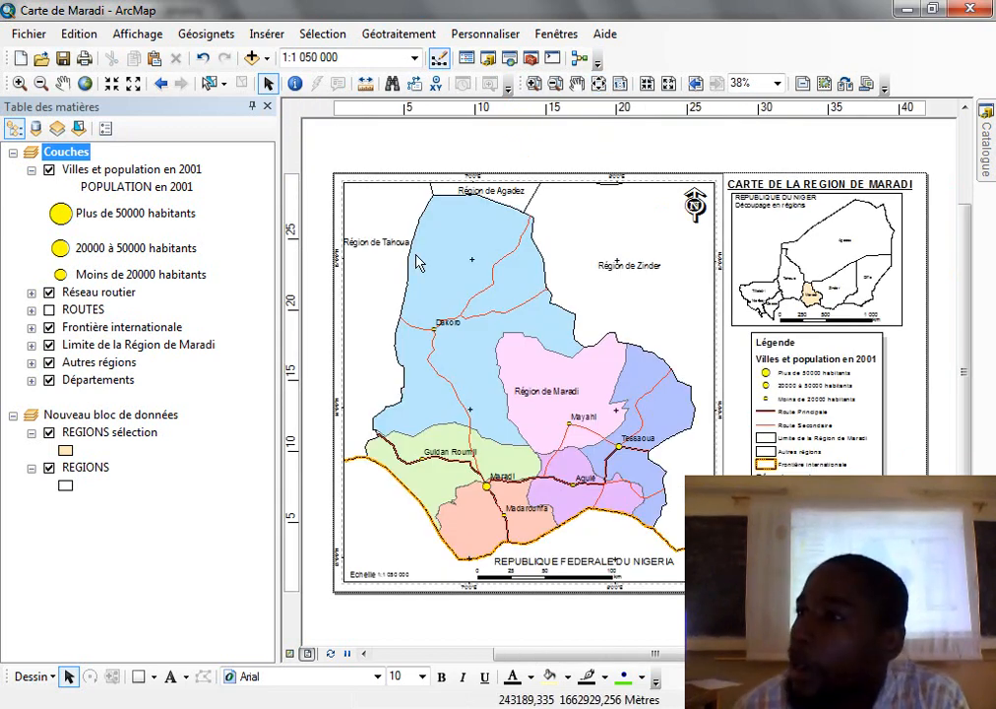
Export the map layout to the desktop as a JPEG named Carte de Maradi.
click(29, 34)
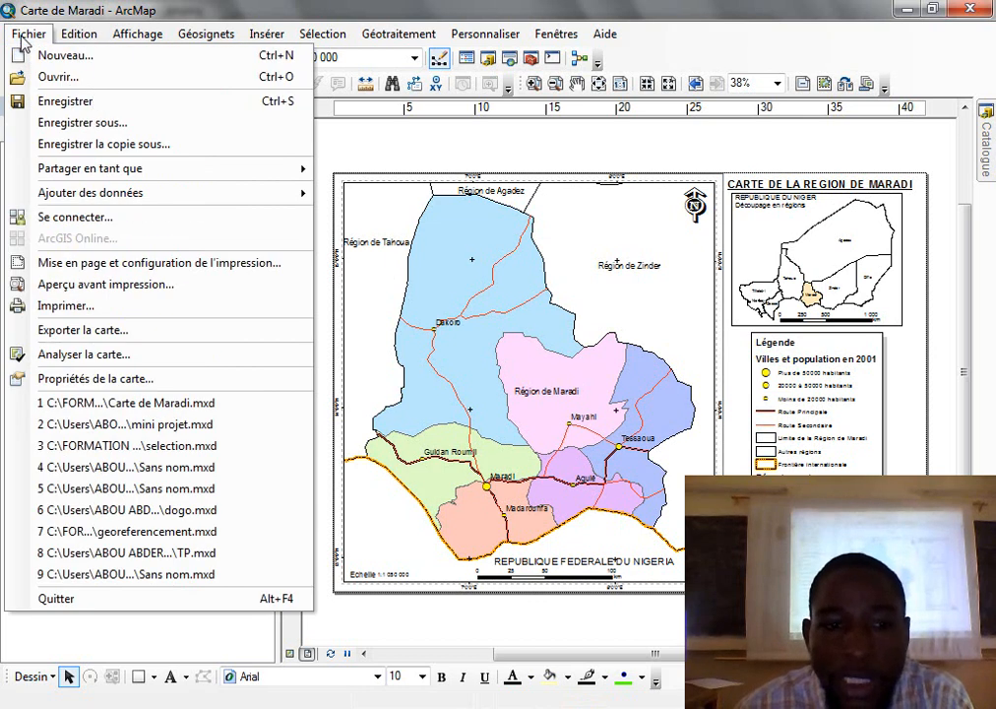
click(436, 363)
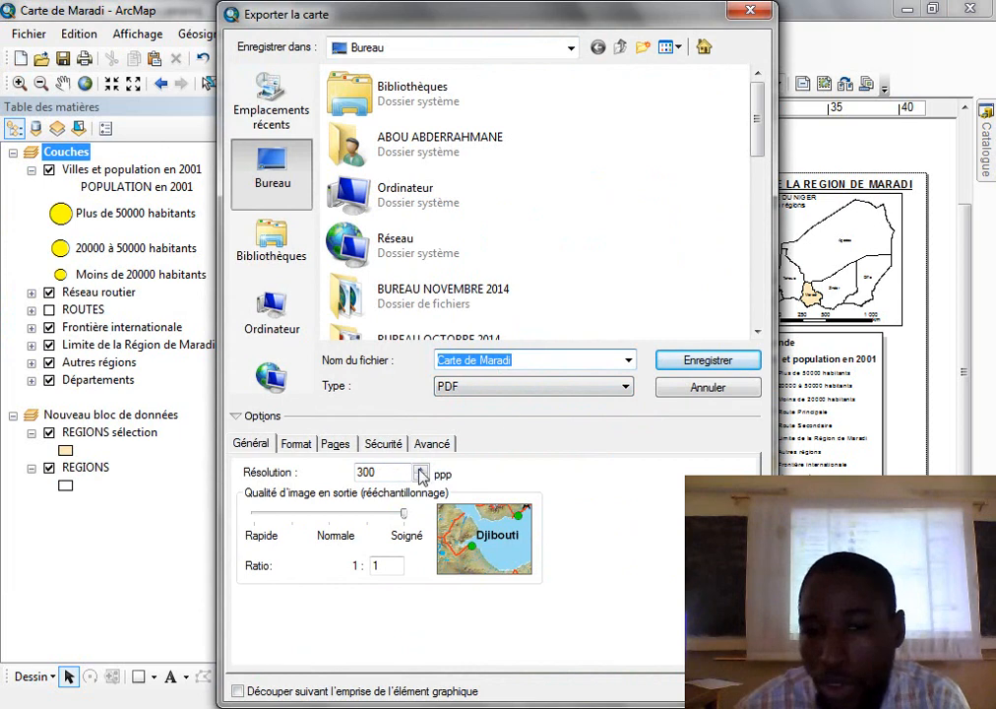
click(510, 394)
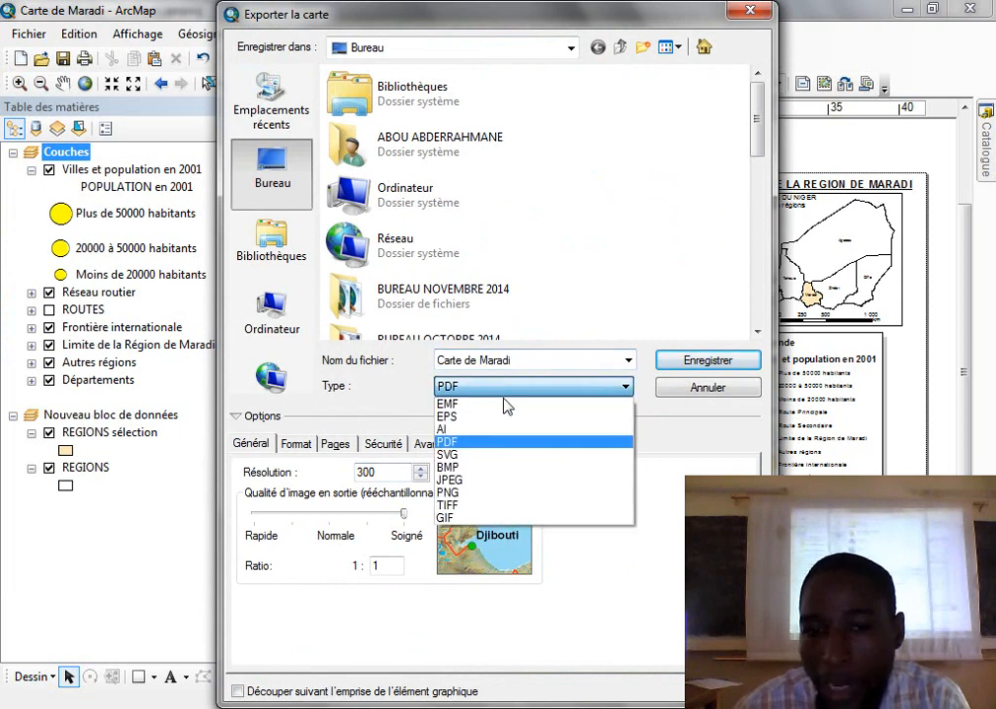
click(470, 481)
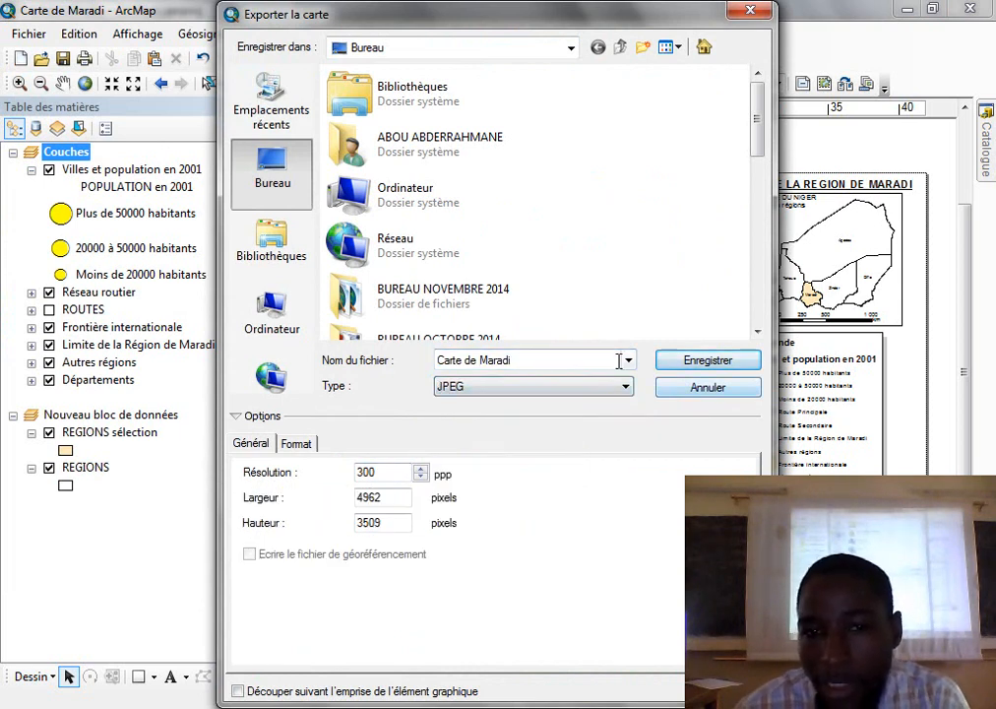
click(706, 361)
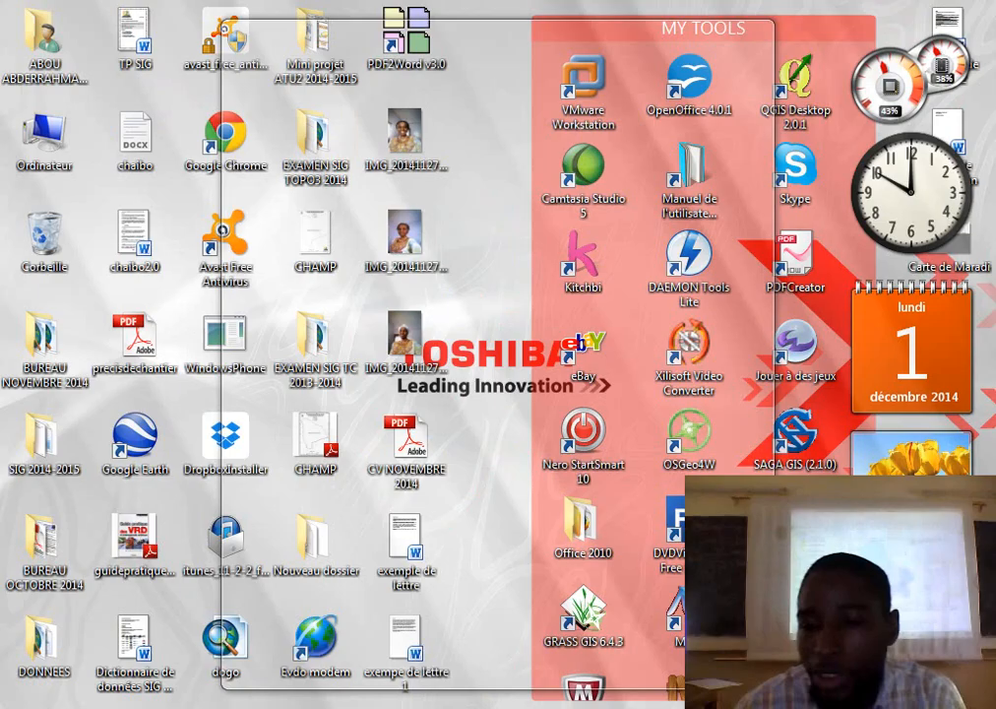
key(super+d)
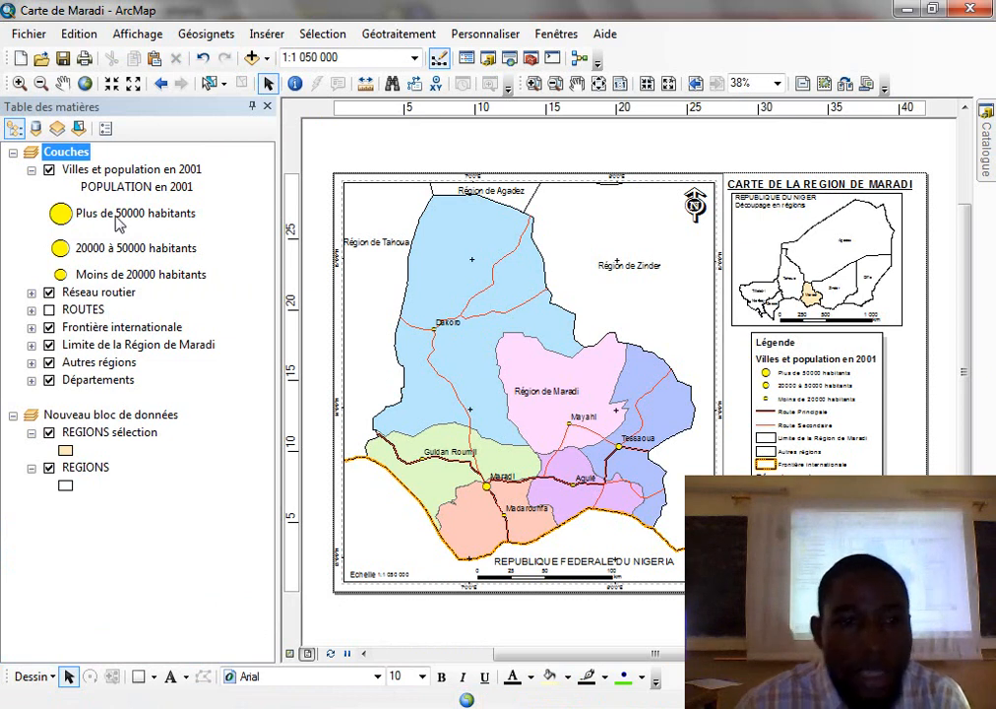
Switch to Windows Explorer and browse to the Bureau (desktop) folder.
click(147, 707)
click(183, 591)
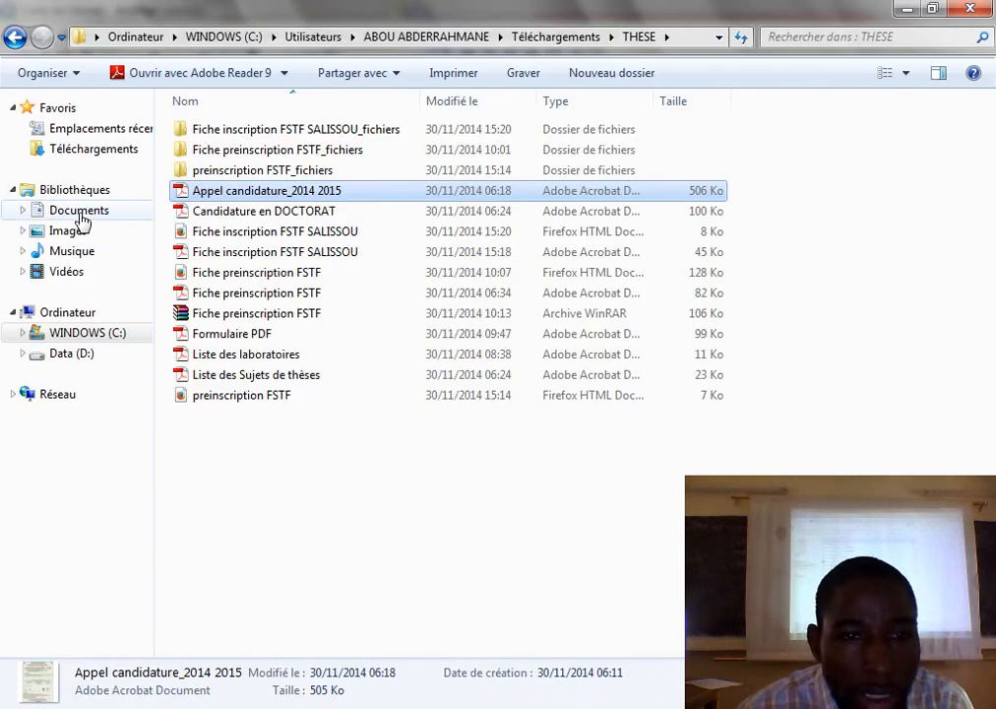
click(67, 313)
click(235, 141)
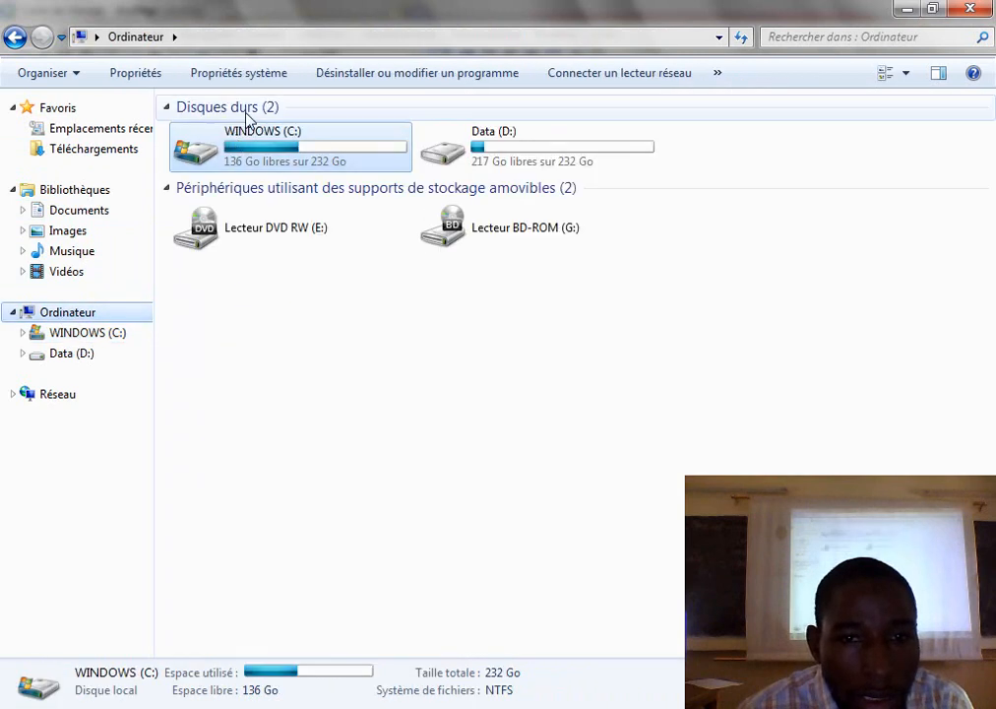
click(98, 38)
click(113, 61)
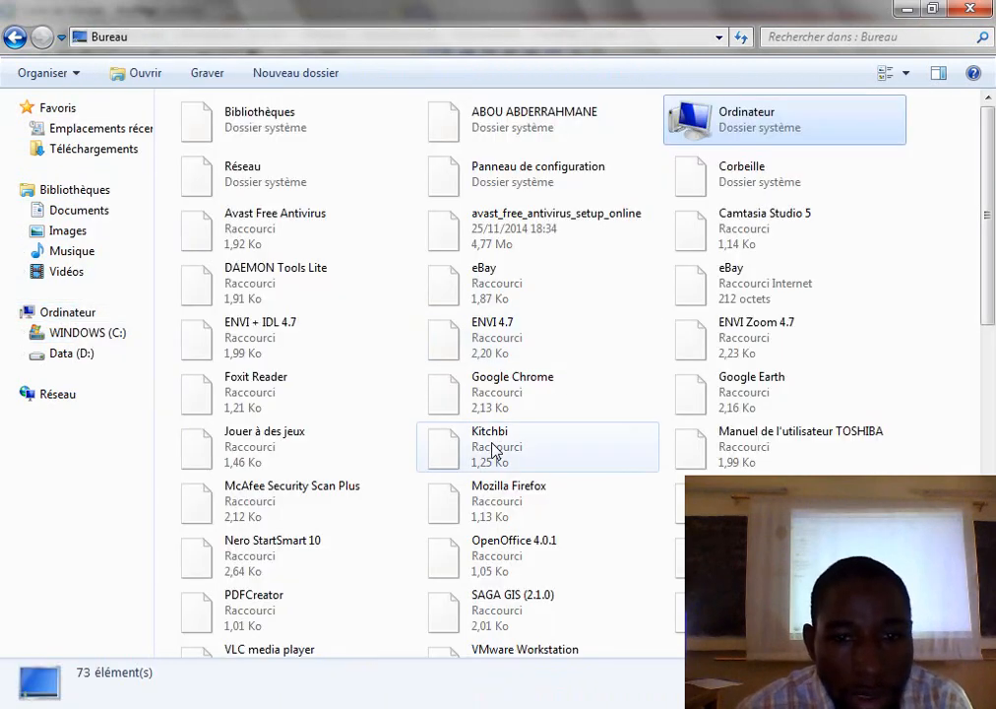
Find the exported Carte de Maradi JPEG in the desktop folder and open it for viewing.
click(508, 468)
scroll(510, 466, down, 10)
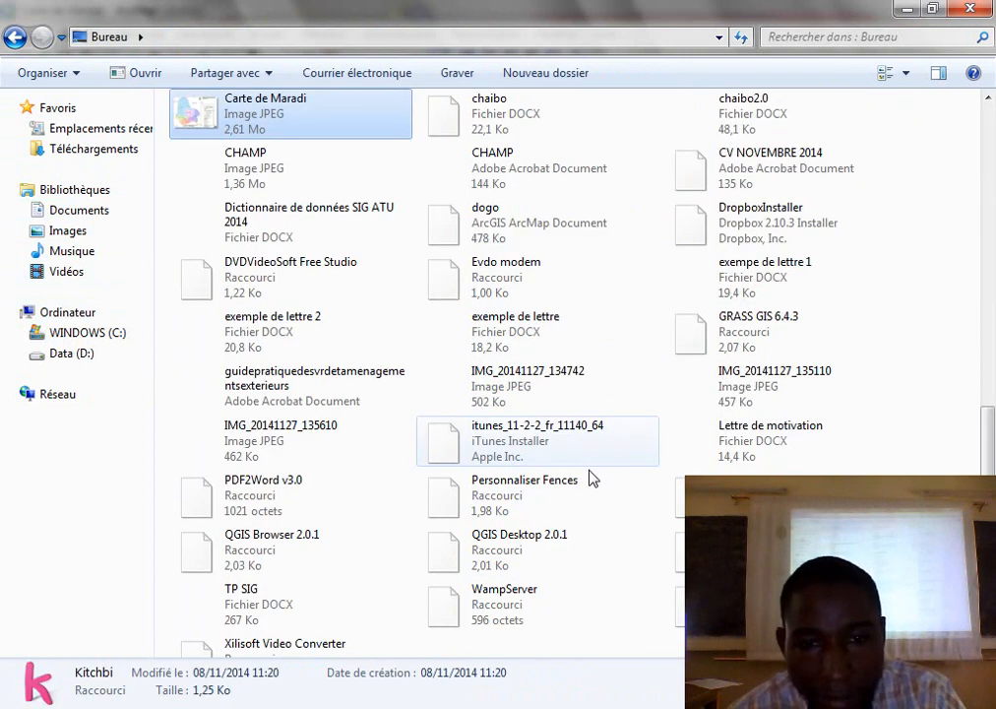
click(354, 126)
double_click(238, 122)
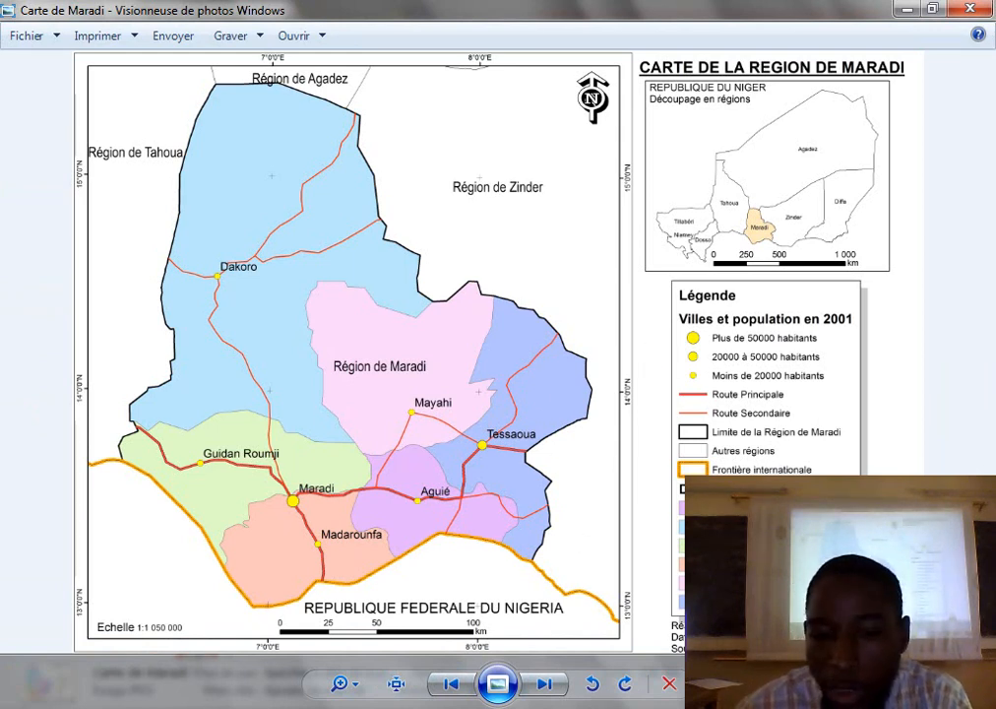
Return to ArcMap and export the map layout to the desktop as a PDF named Carte de Maradi.
key(alt+Tab)
click(29, 33)
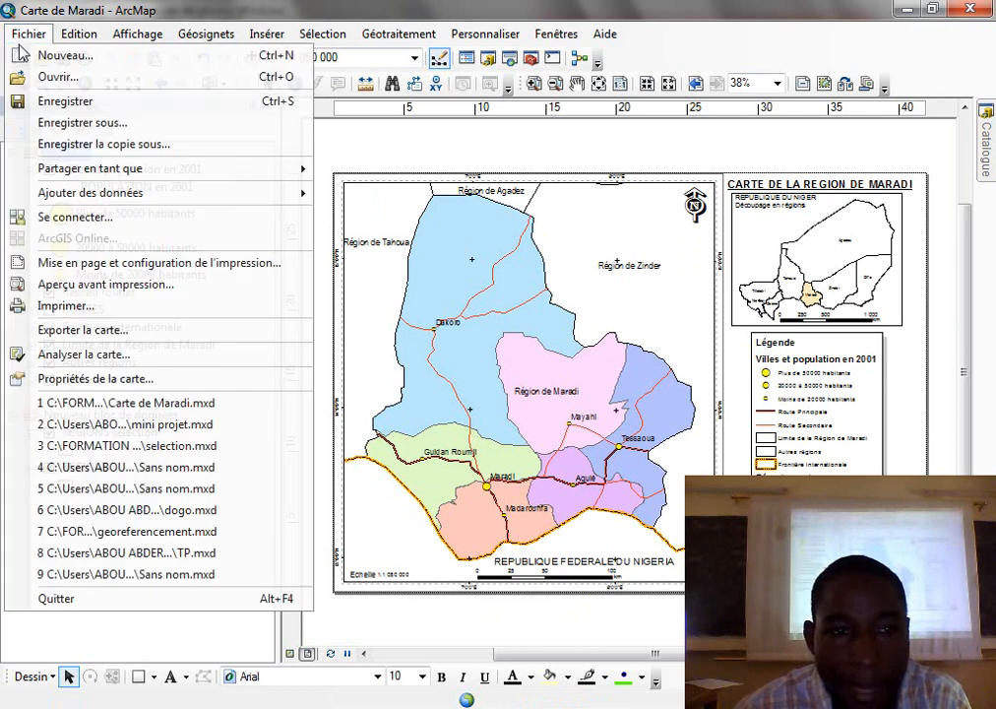
click(108, 334)
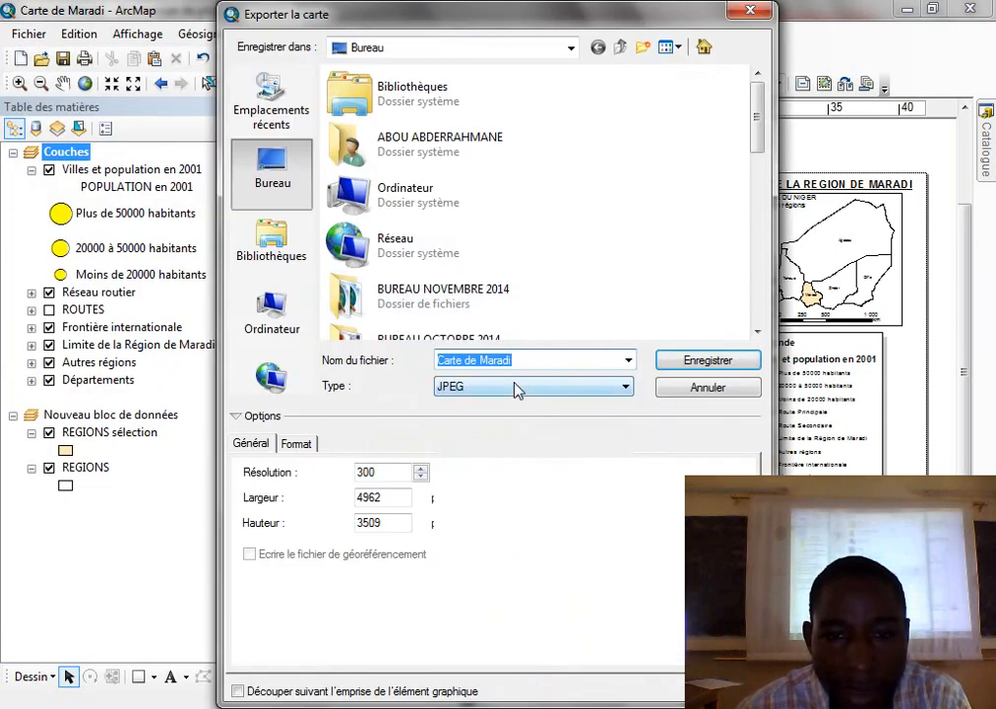
click(517, 386)
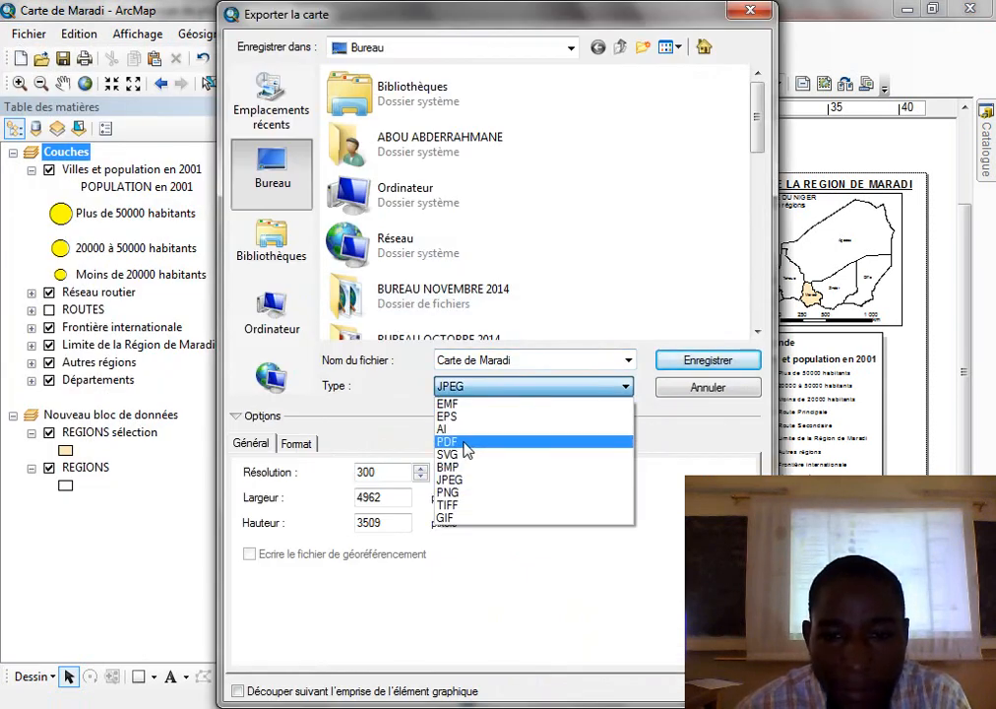
click(588, 443)
click(707, 360)
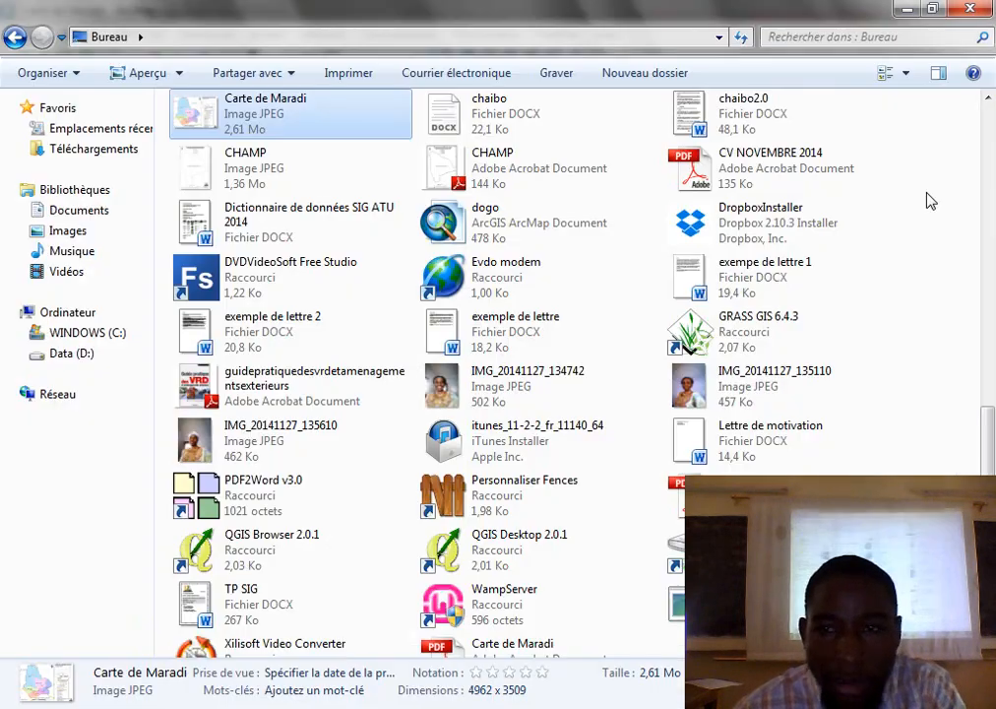
Show the desktop folder's files in the compact list view and open the exported Carte de Maradi PDF.
click(908, 73)
click(896, 131)
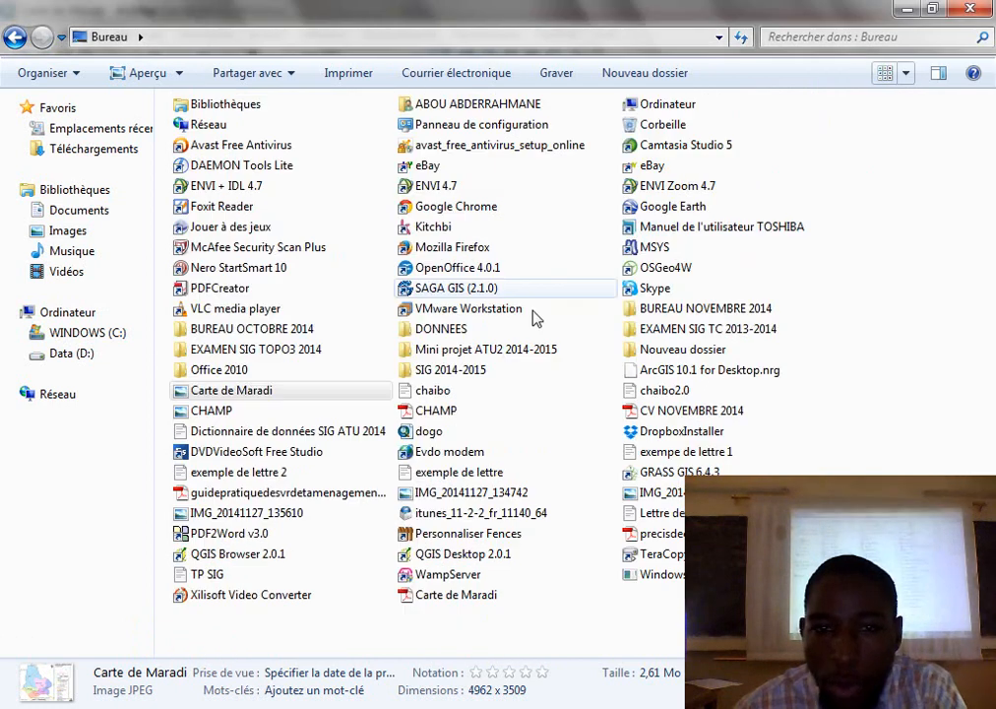
click(435, 597)
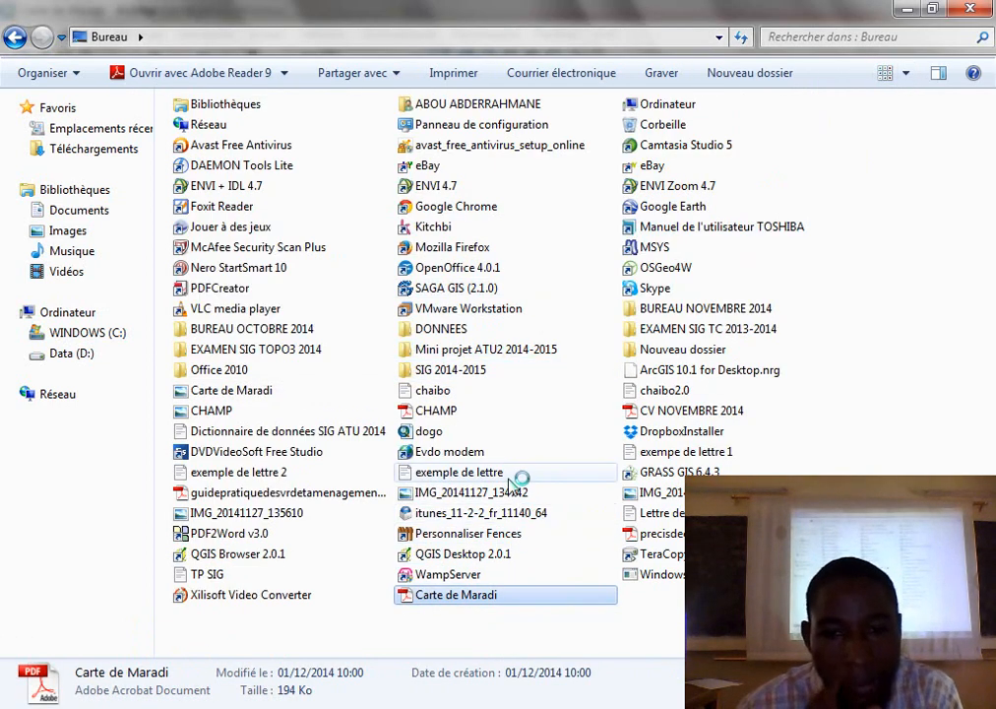